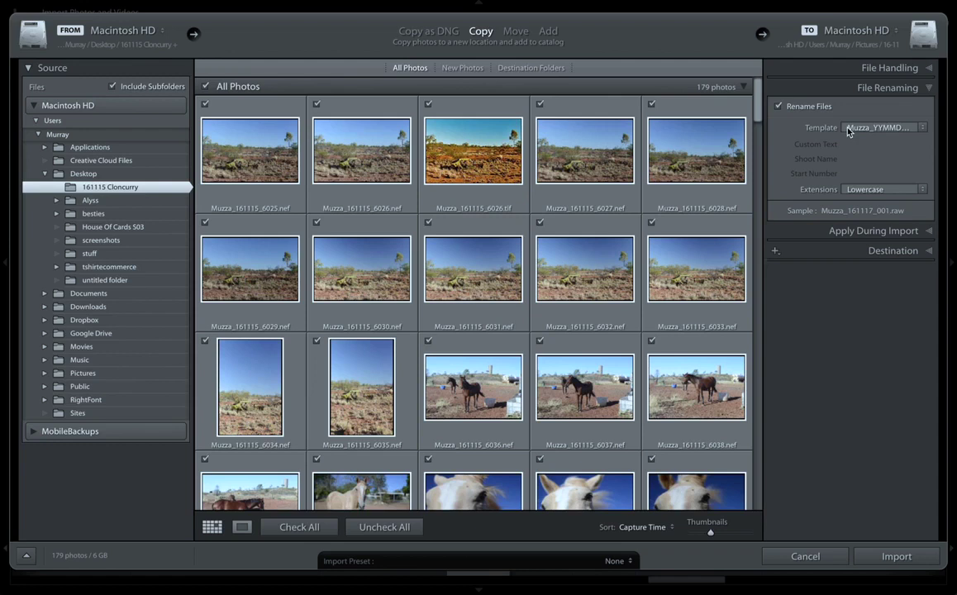
# Examine the custom date-and-number renaming template in the Filename Template Editor and compare it with the source photos' file names
pyautogui.click(848, 130)
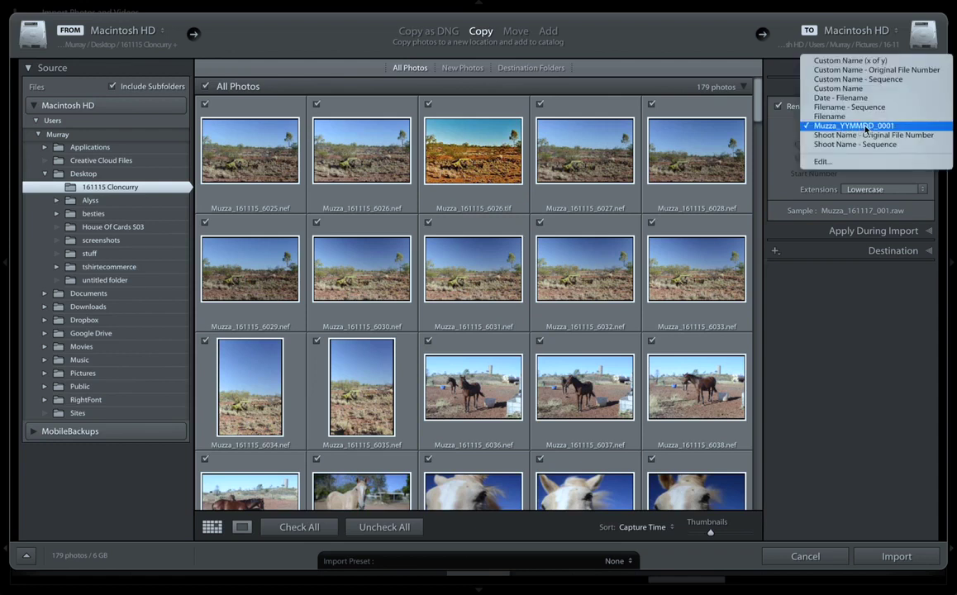
pyautogui.click(864, 127)
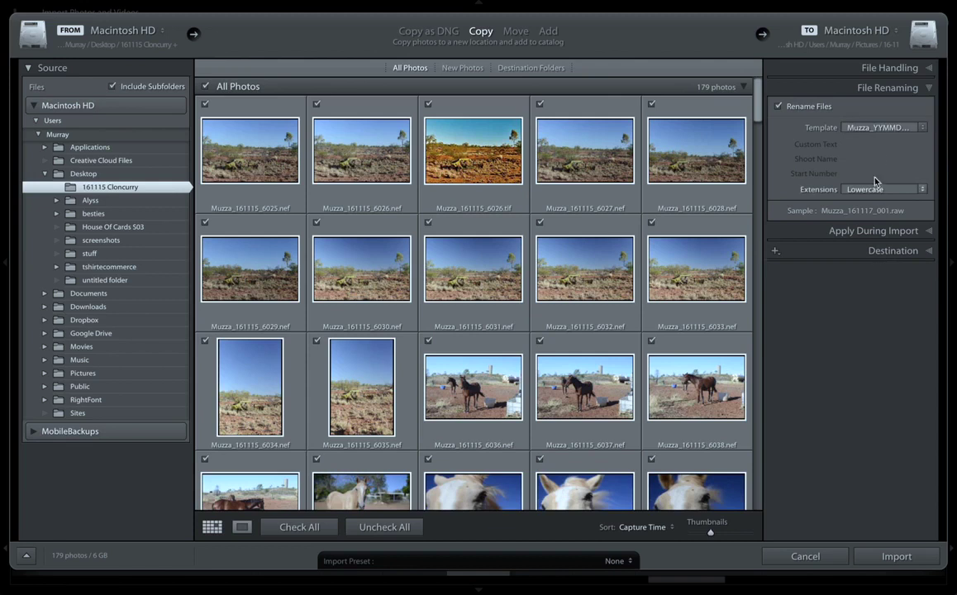
pyautogui.click(884, 131)
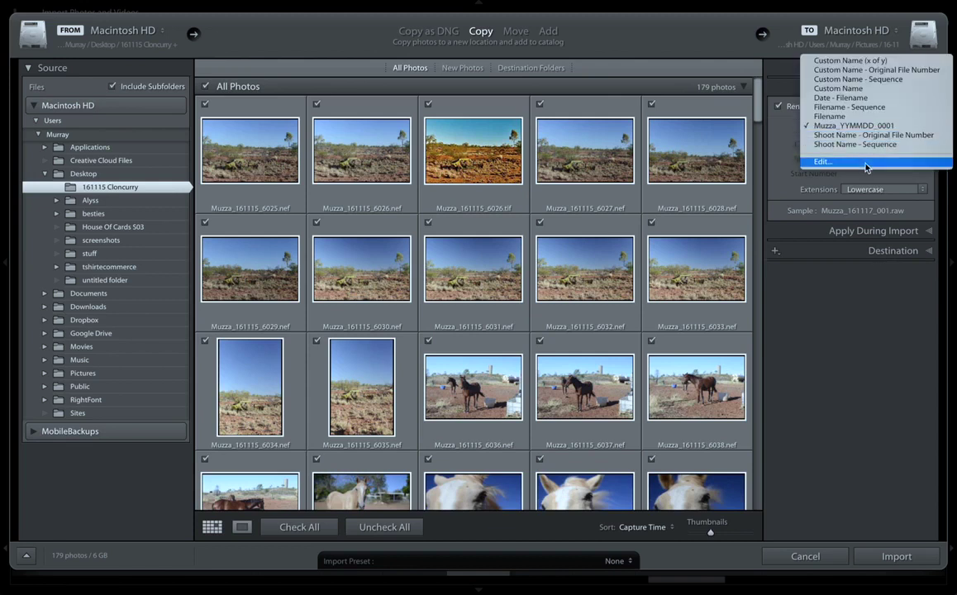
pyautogui.click(865, 163)
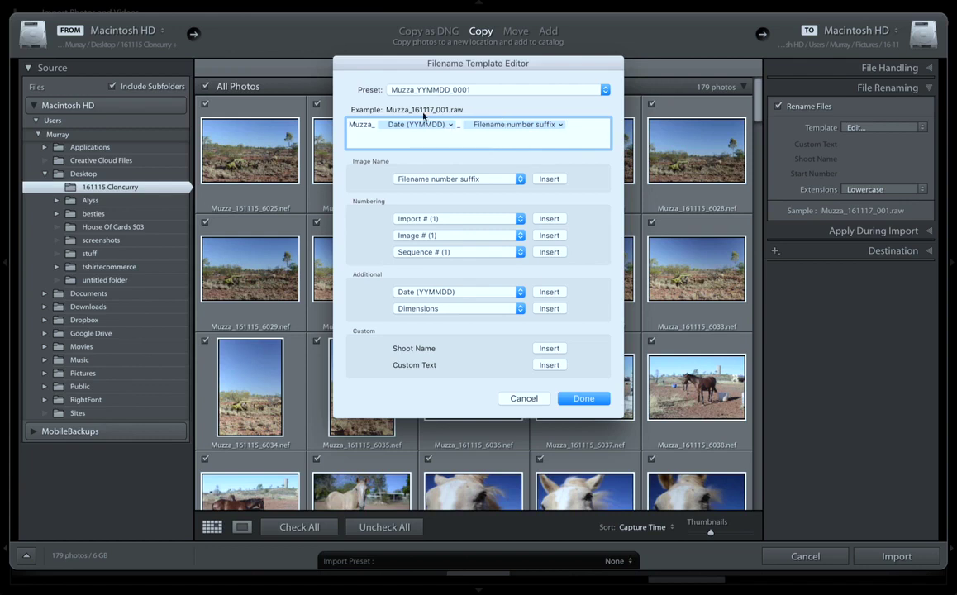
pyautogui.click(577, 402)
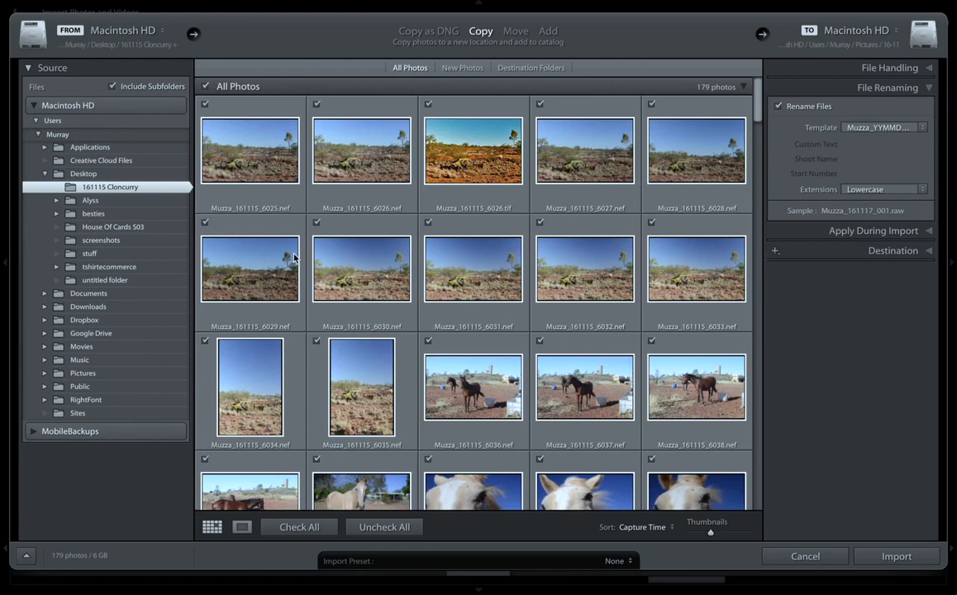
pyautogui.moveTo(293, 258)
pyautogui.scroll(-8, 508, 314)
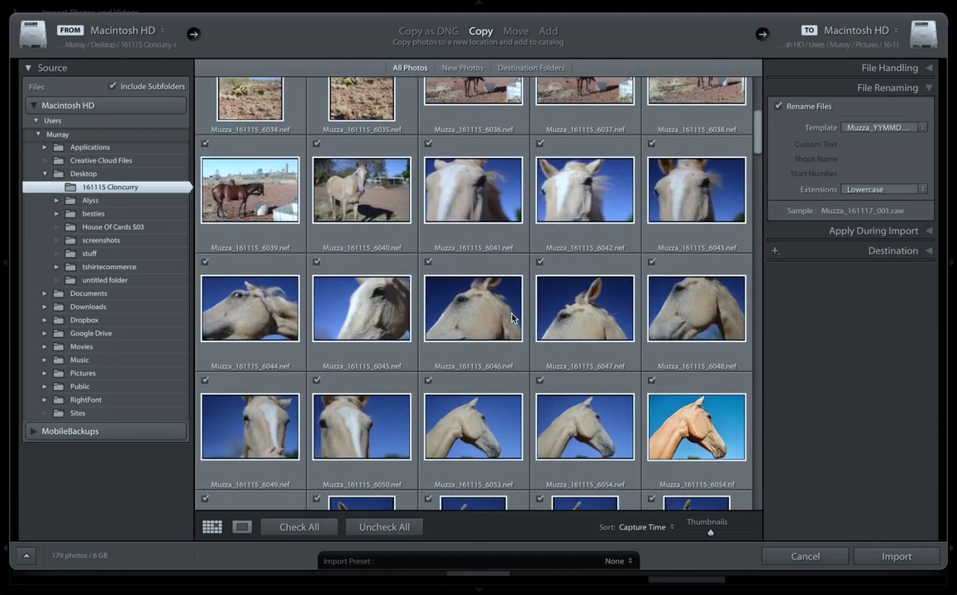
pyautogui.moveTo(512, 318)
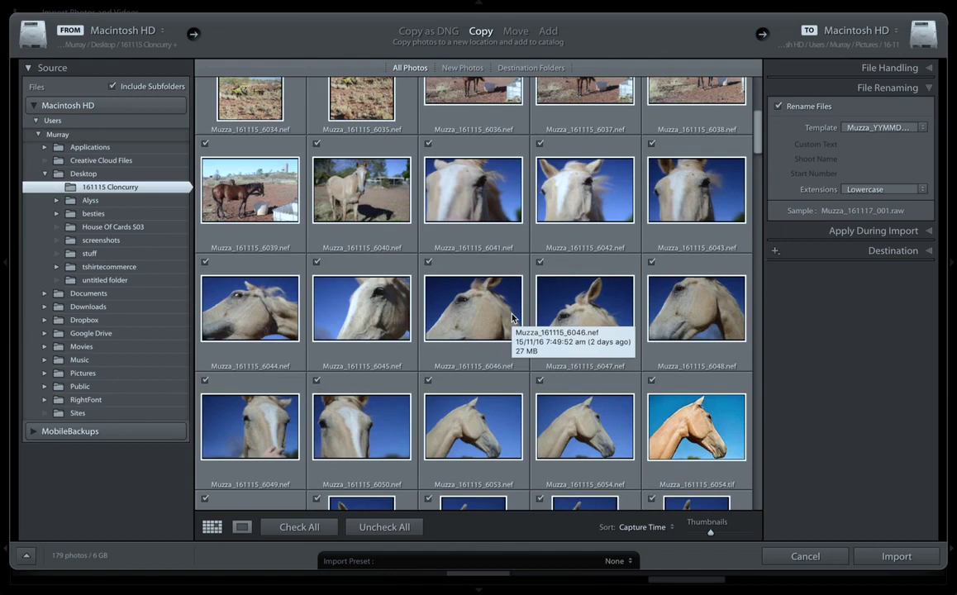
pyautogui.scroll(-12, 511, 318)
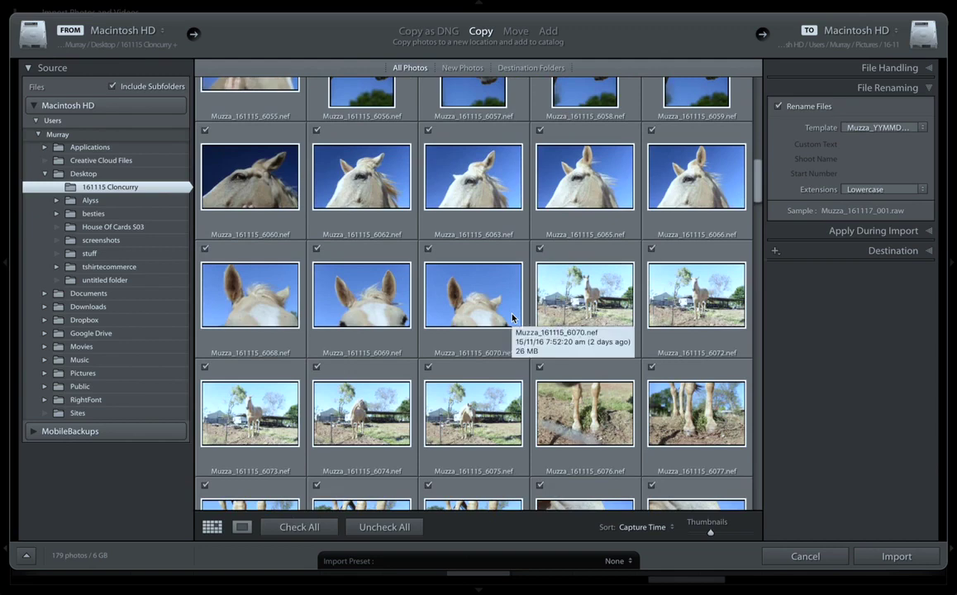
pyautogui.scroll(-2, 511, 318)
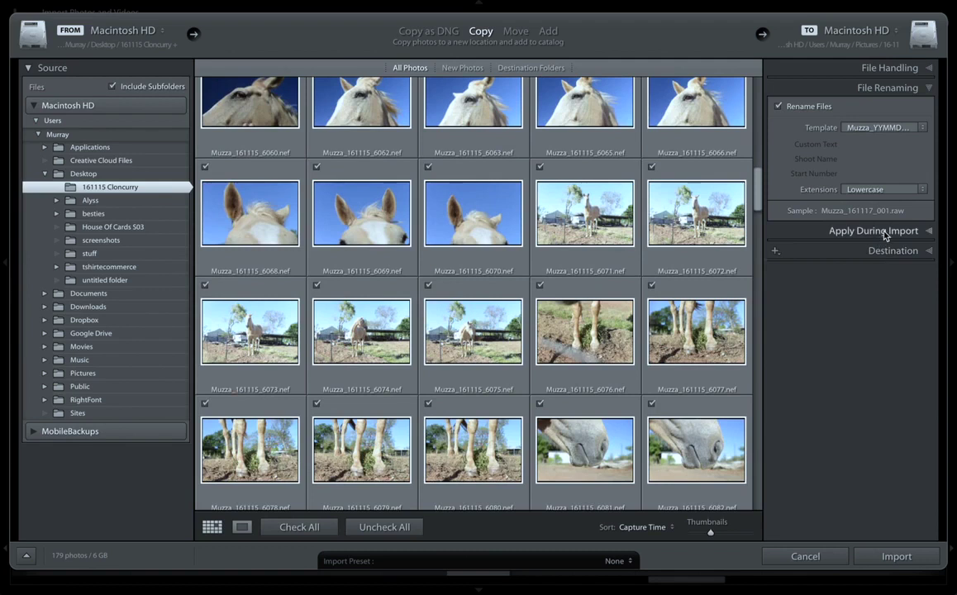
# Set the import destination subfolder to "161116 Cloncurry Test" within the 16-11 folder
pyautogui.click(829, 255)
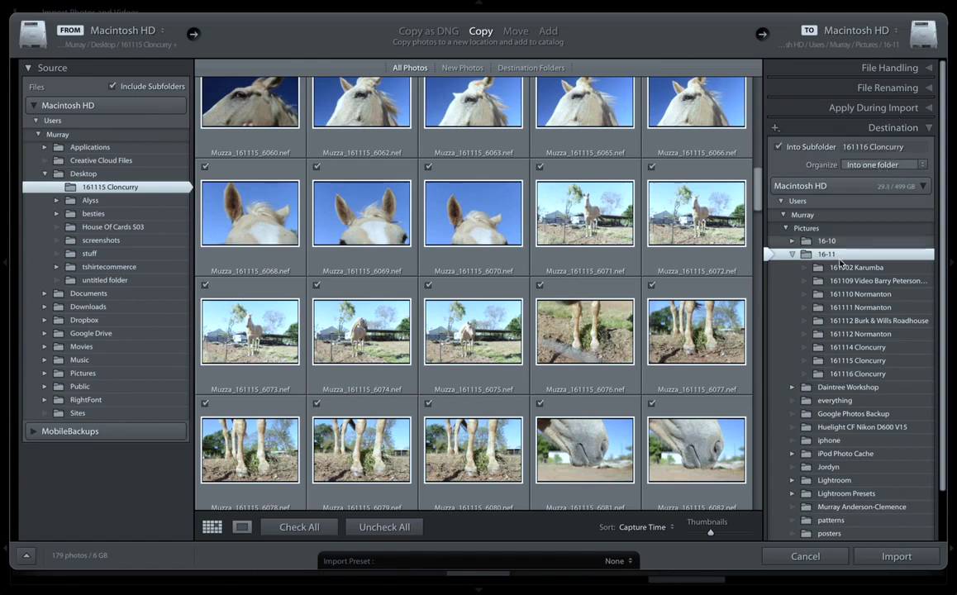
pyautogui.click(909, 147)
pyautogui.press('Right')
pyautogui.write('Tes')
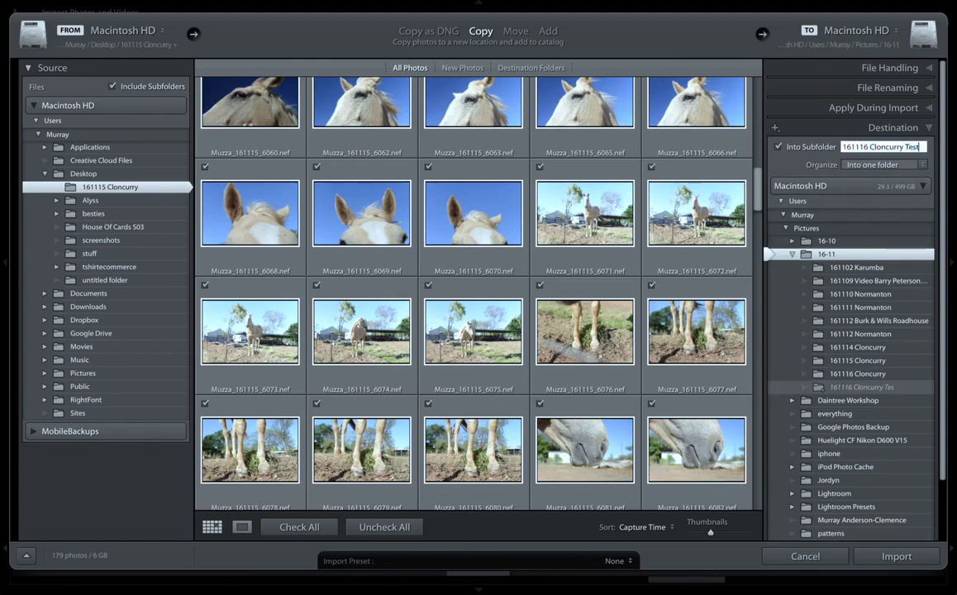
pyautogui.press('Return')
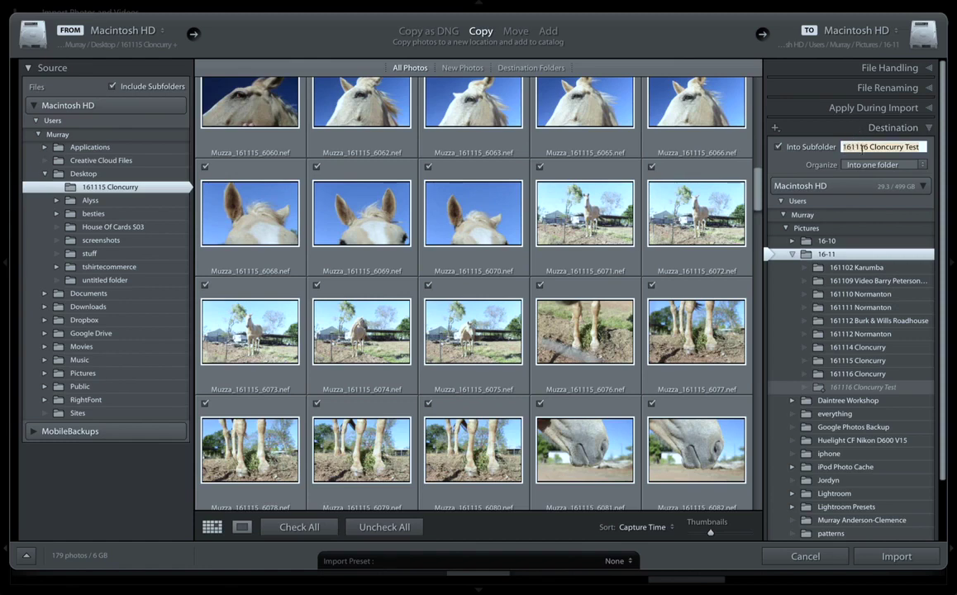
# Import the checked photos from the 161115 Cloncurry folder using Add, with Don't Import Suspected Duplicates turned off
pyautogui.moveTo(603, 2)
pyautogui.click(545, 32)
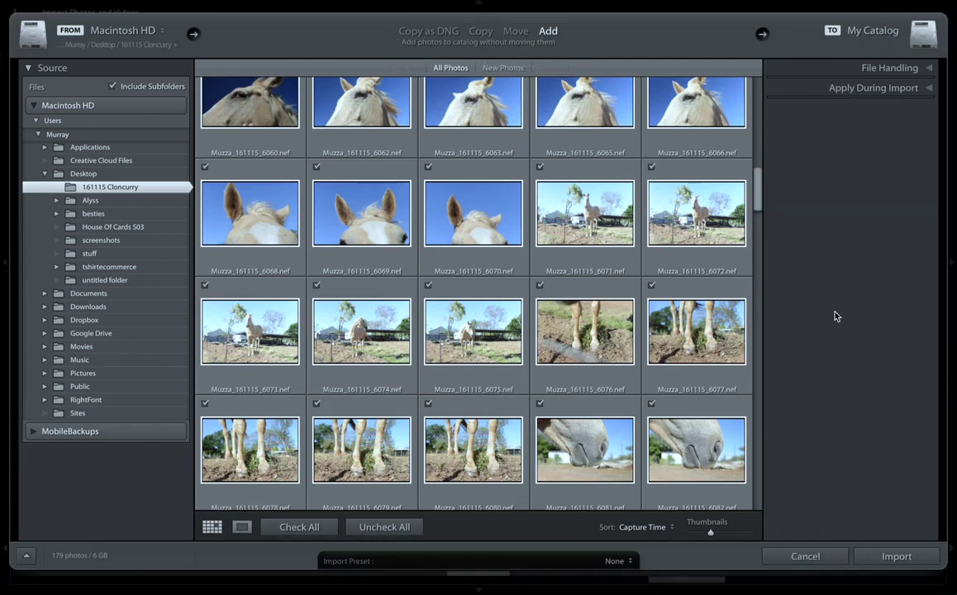
pyautogui.click(885, 68)
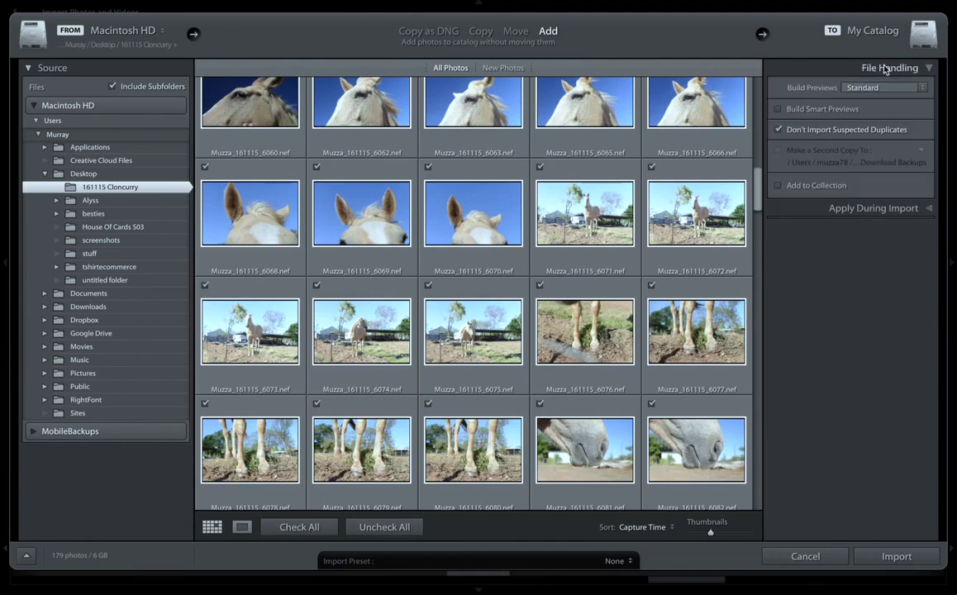
pyautogui.click(855, 130)
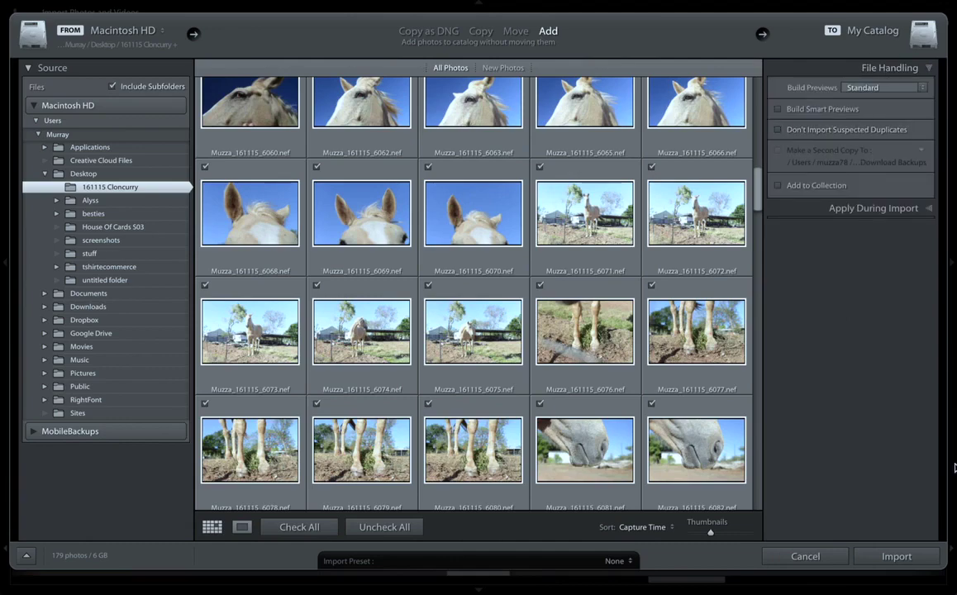
pyautogui.click(906, 567)
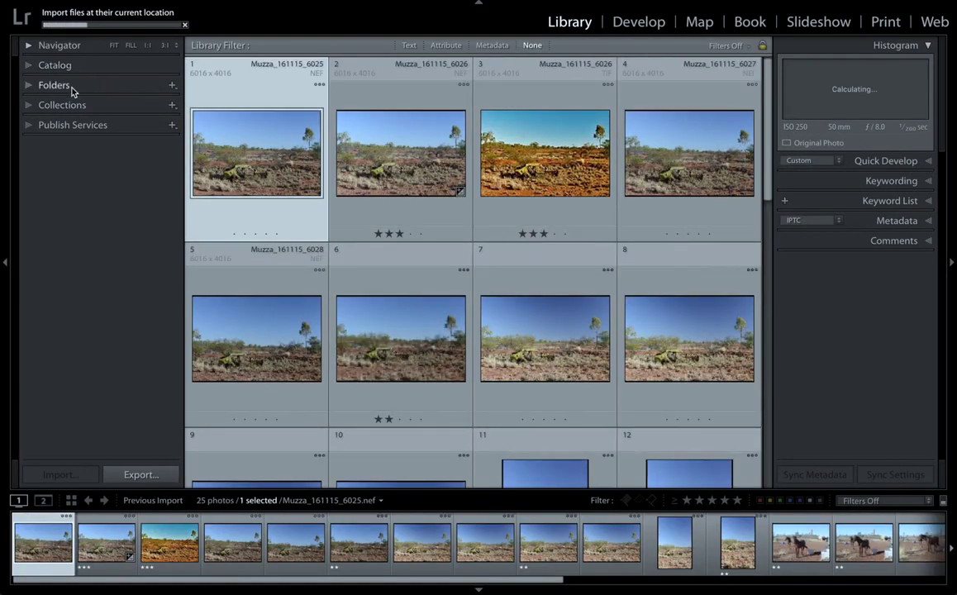
# Check the catalog's folder list and the progress details of the background preview building
pyautogui.click(72, 90)
pyautogui.scroll(-1, 84, 207)
pyautogui.scroll(3, 85, 218)
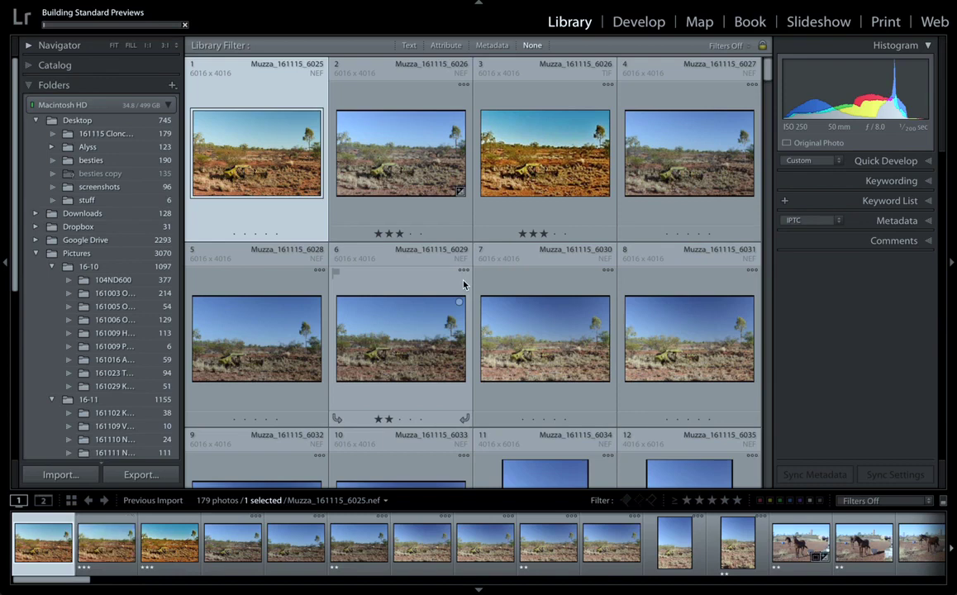
pyautogui.click(102, 24)
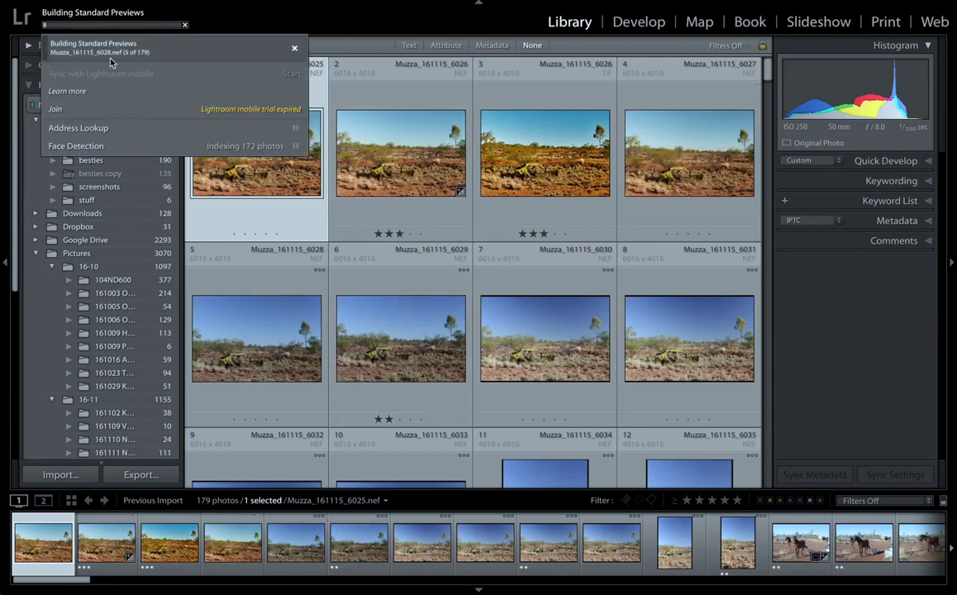
pyautogui.click(135, 26)
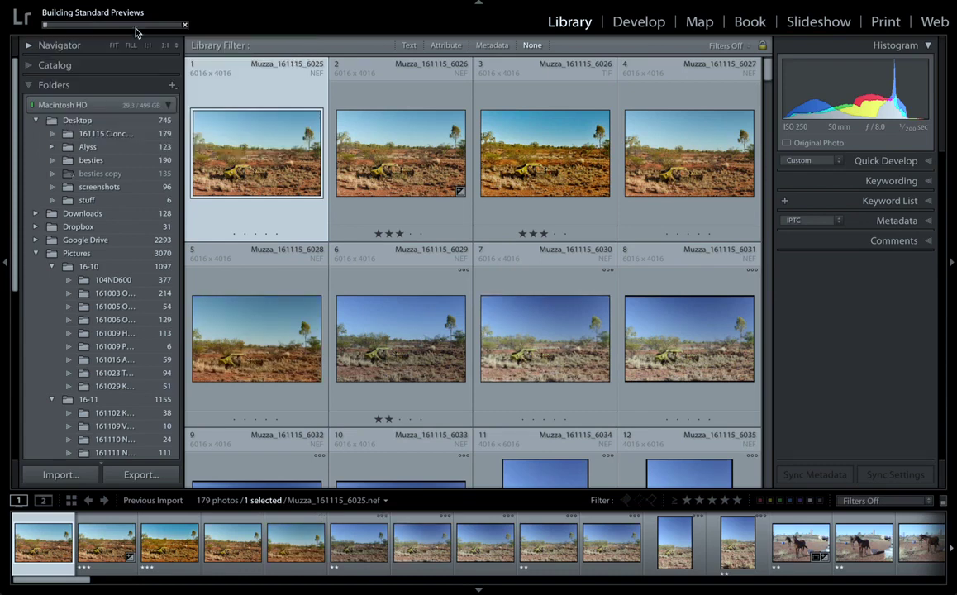
pyautogui.scroll(-2, 239, 219)
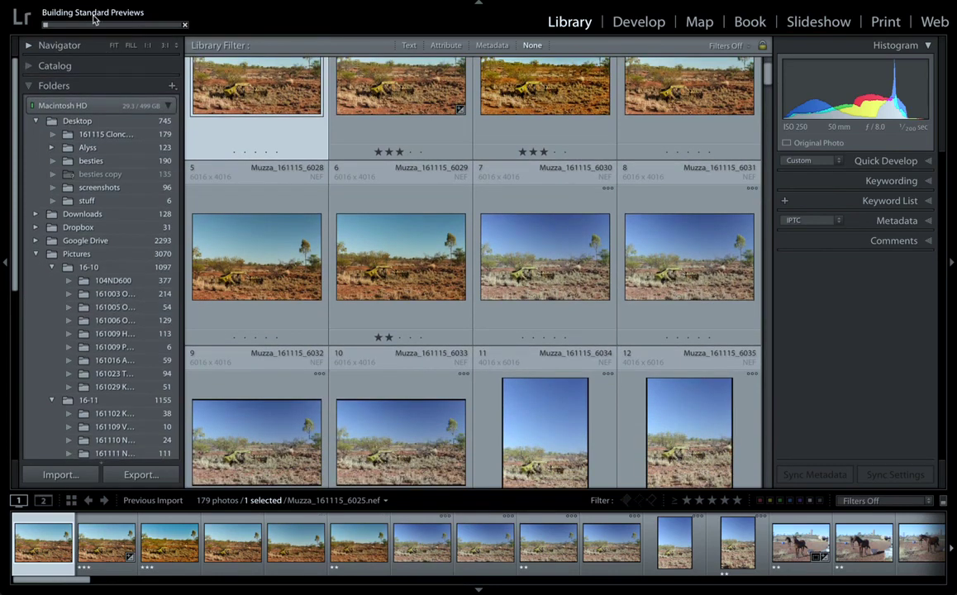
# Select all photos in the Previous Import collection, examine their options for saving or reading metadata, and deselect them
pyautogui.click(95, 67)
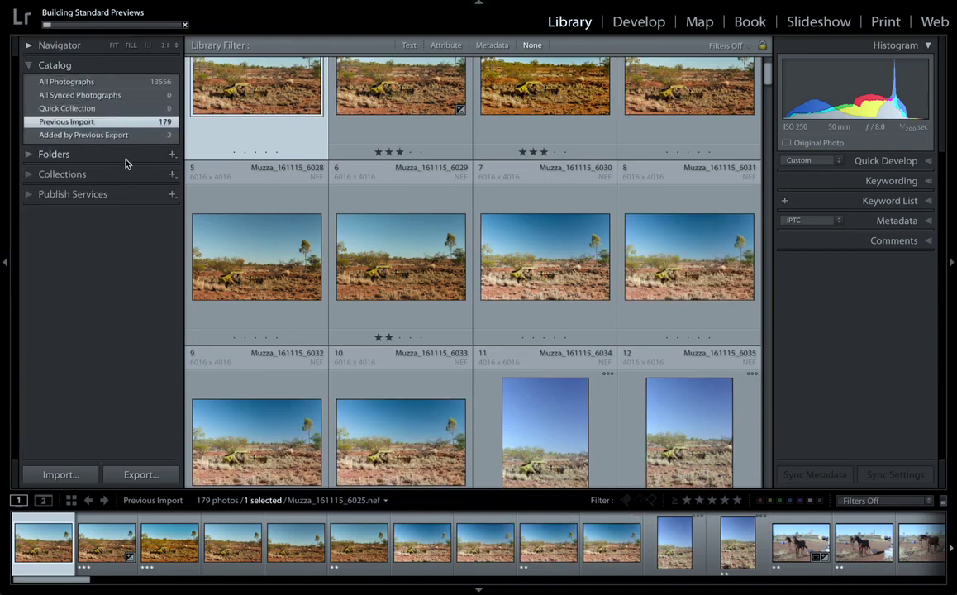
pyautogui.press('super+a')
pyautogui.rightClick(264, 98)
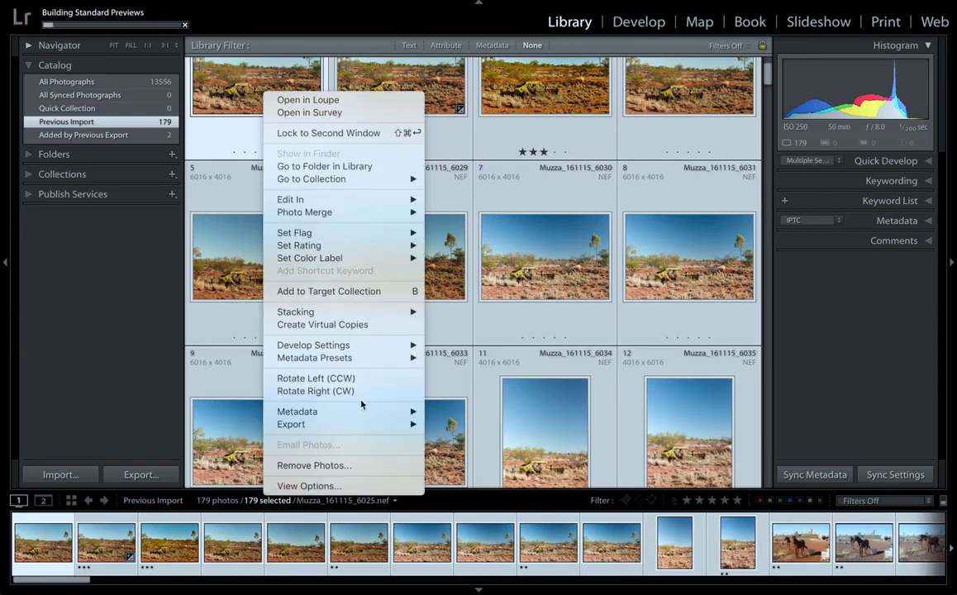
pyautogui.moveTo(361, 413)
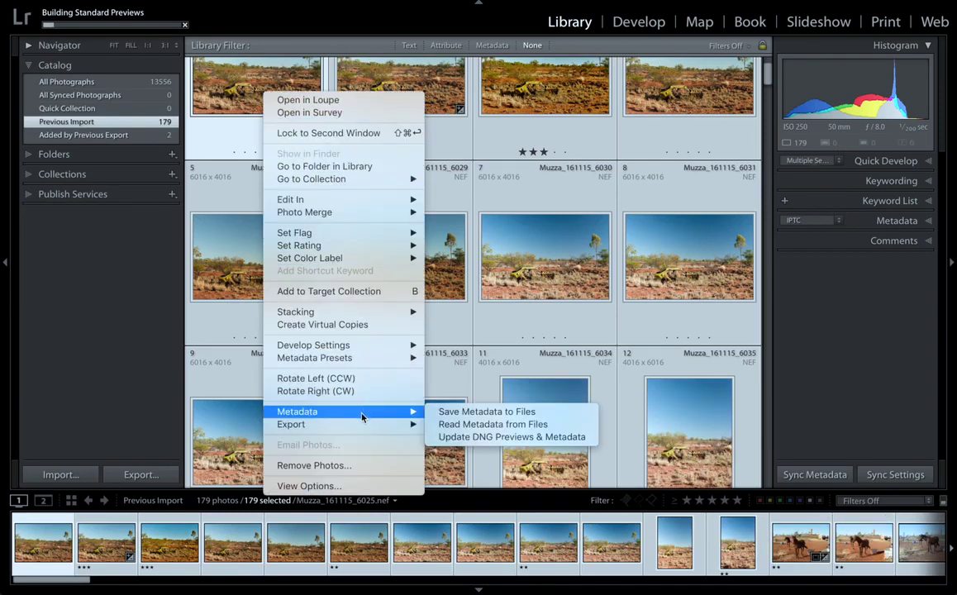
pyautogui.click(238, 225)
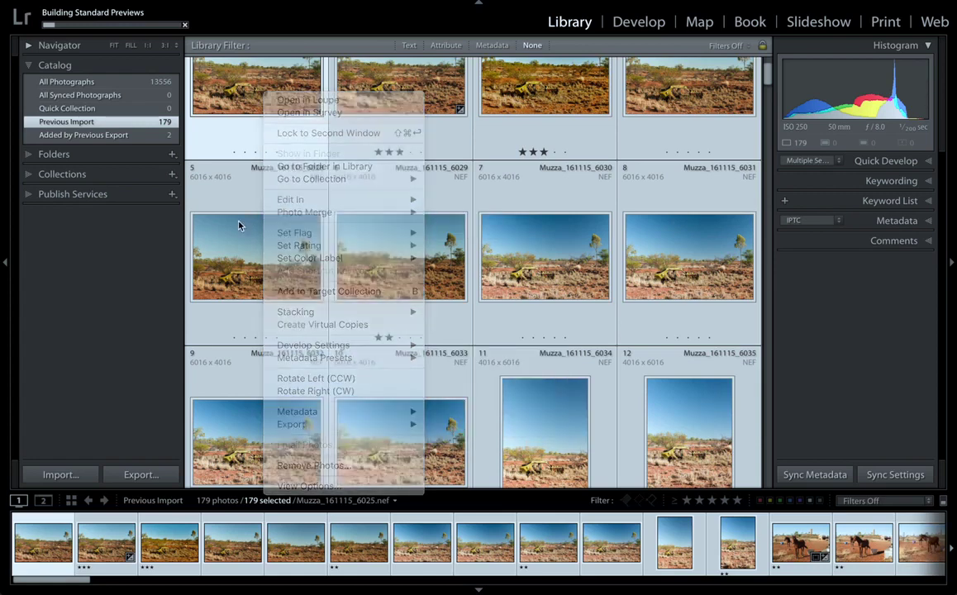
pyautogui.scroll(2, 238, 223)
pyautogui.click(332, 306)
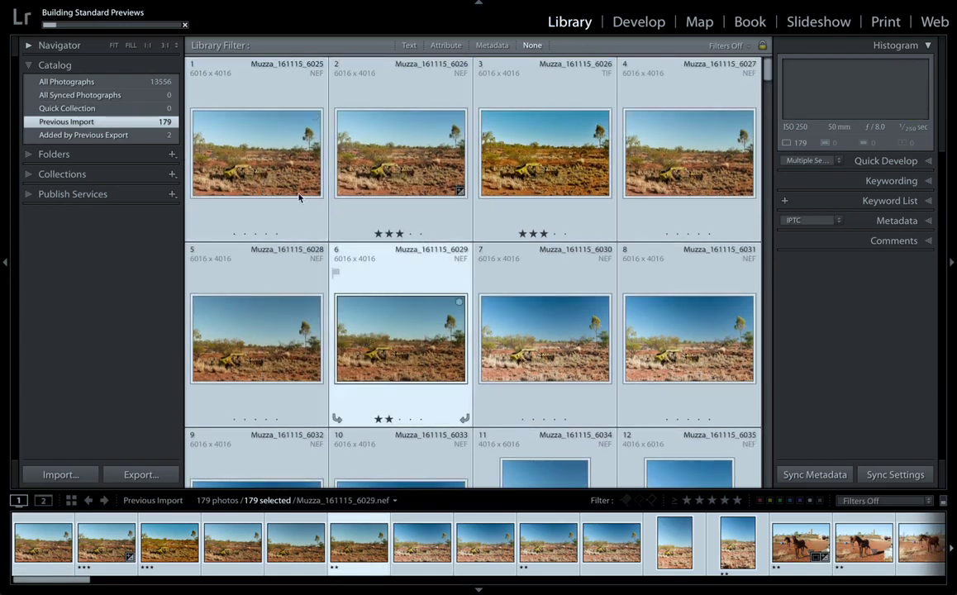
pyautogui.hotkey('ctrl', 'd')
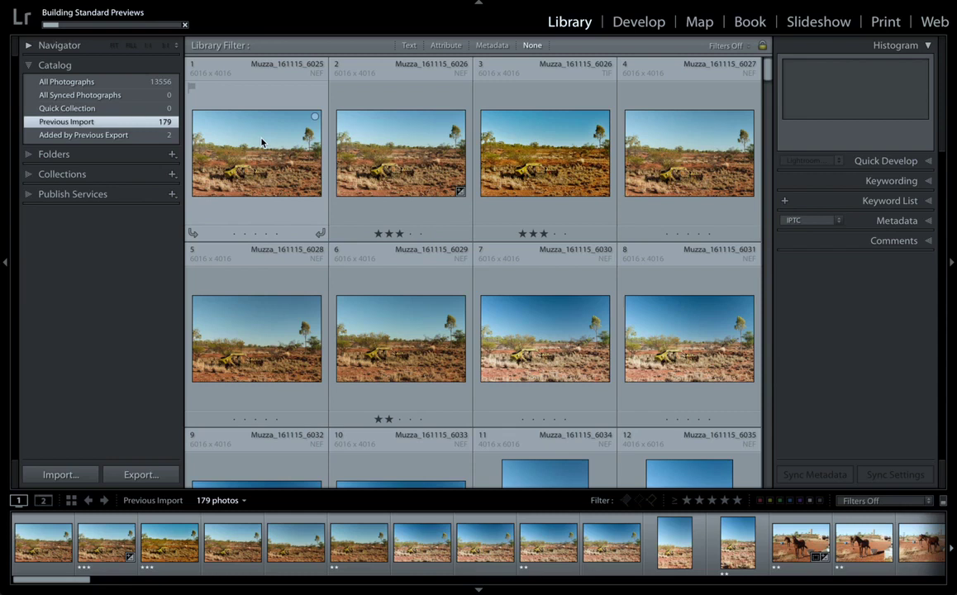
# Open the imported photos in Loupe view and rate the raw photo 161115_6026.nef five stars
pyautogui.doubleClick(261, 143)
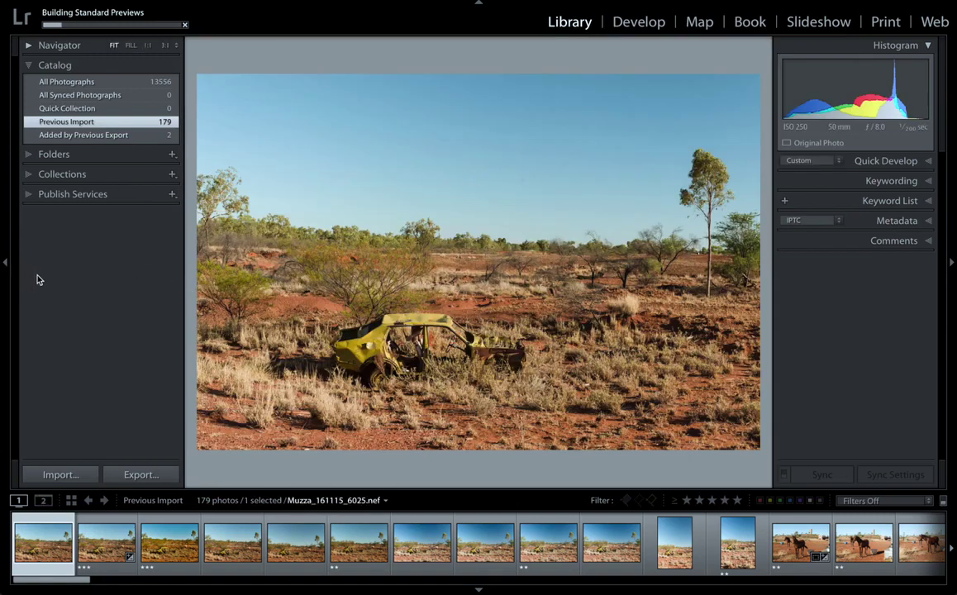
pyautogui.press('Right')
pyautogui.press('Right')
pyautogui.press('Right')
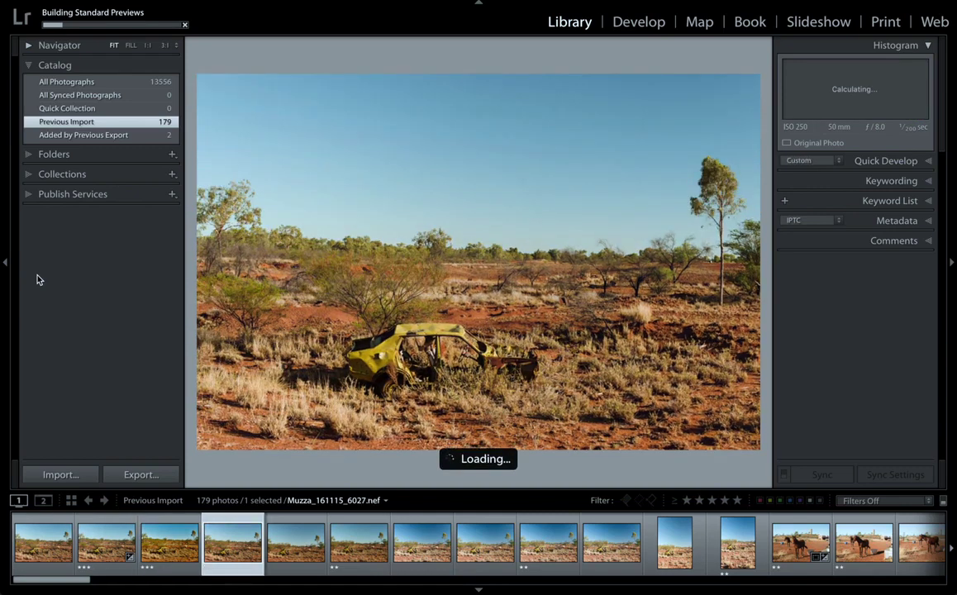
pyautogui.press('Left')
pyautogui.press('Left')
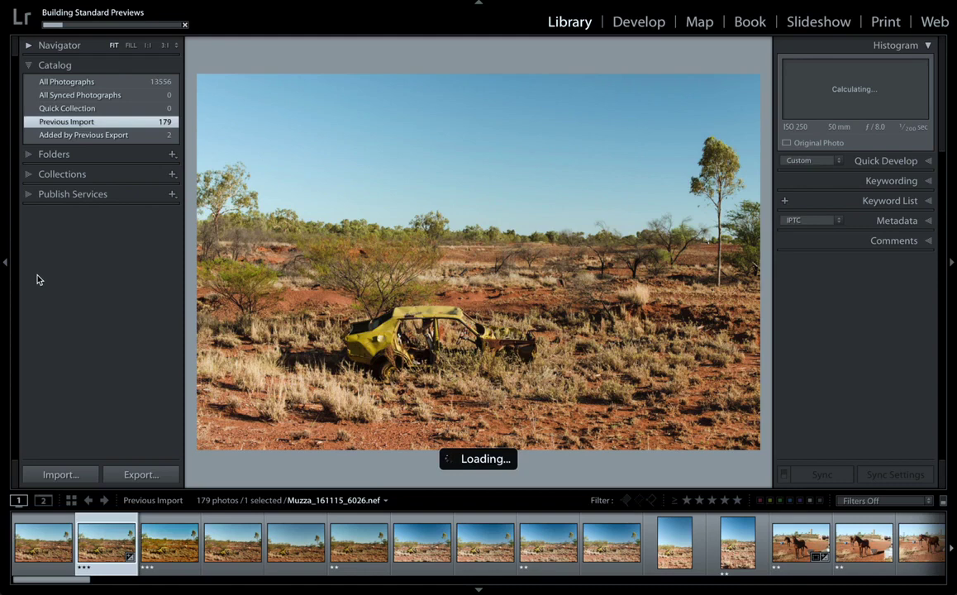
pyautogui.press('1')
pyautogui.press('3')
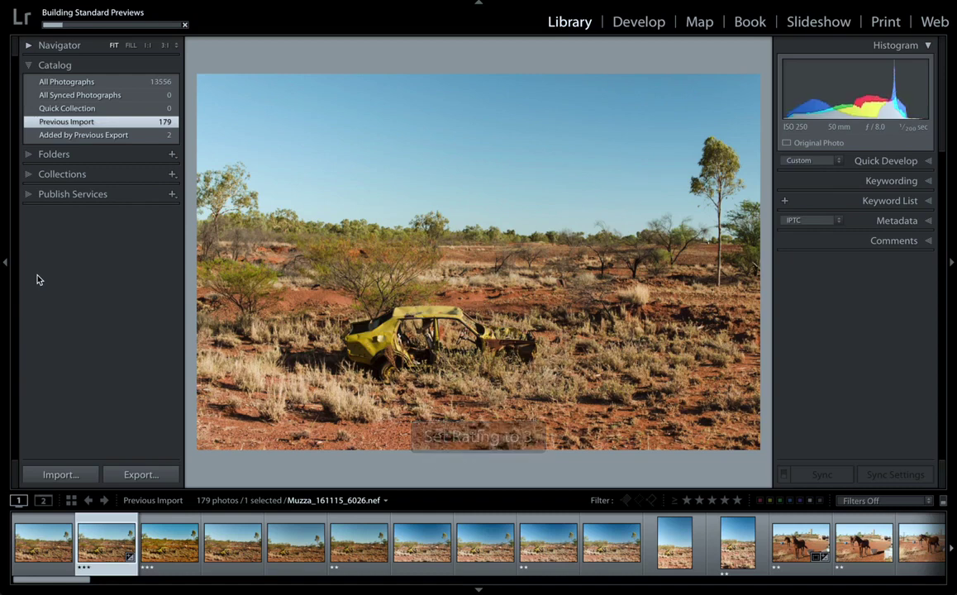
pyautogui.press('0')
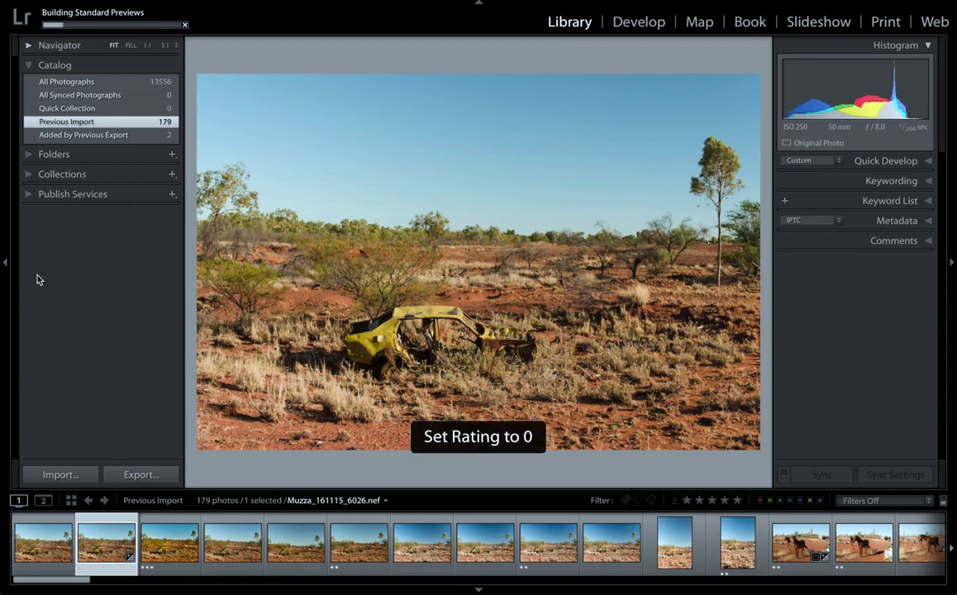
pyautogui.press('5')
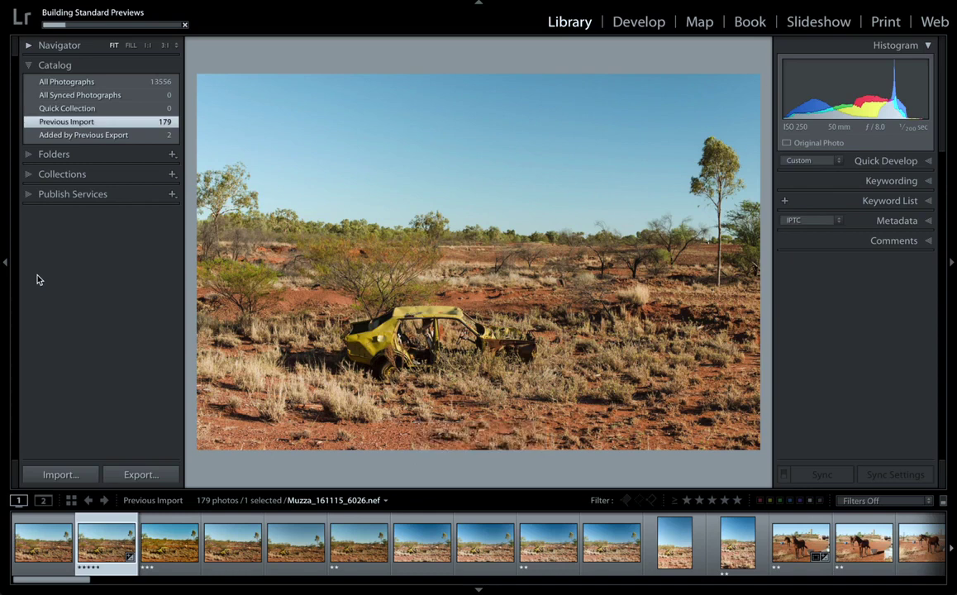
# Compare the following landscape shots in Loupe view and rate 161115_6028.nef two stars
pyautogui.press('Right')
pyautogui.press('Right')
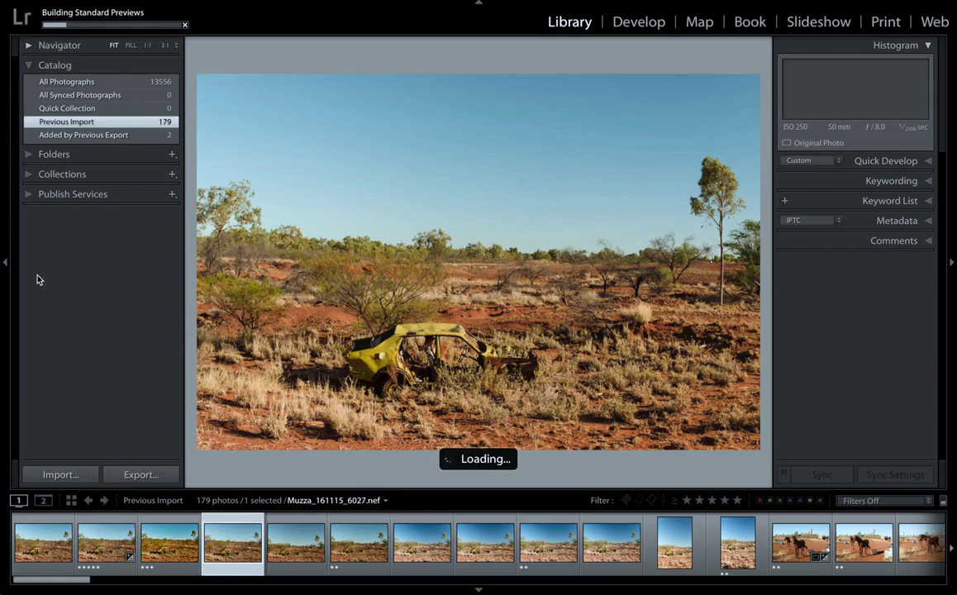
pyautogui.press('Right')
pyautogui.press('Left')
pyautogui.press('Right')
pyautogui.press('2')
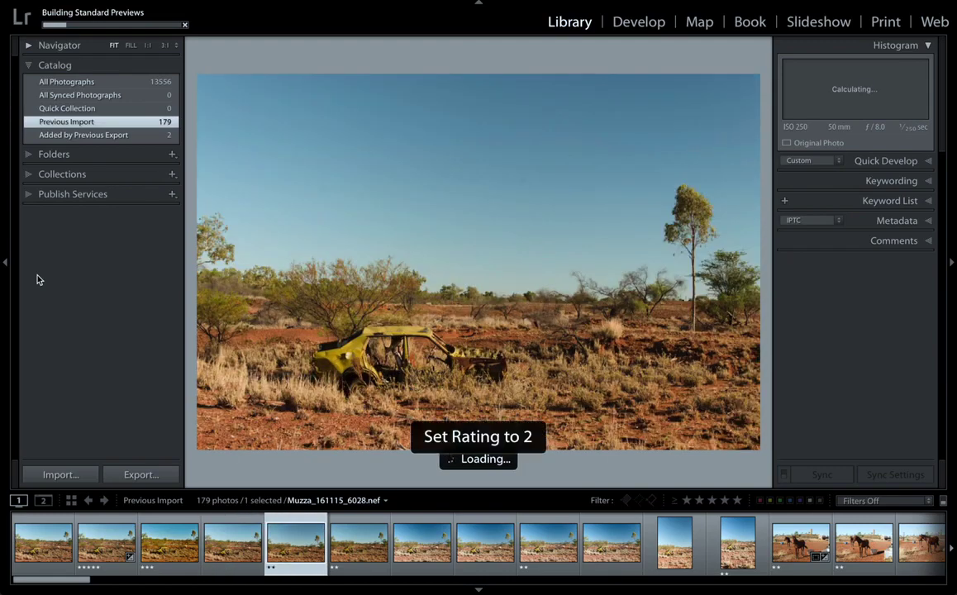
# Move on to the brown horse shots, compare the first ones in Loupe view and rate 161115_6037.nef one star
pyautogui.press('Right')
pyautogui.press('Right')
pyautogui.press('Right')
pyautogui.press('Right')
pyautogui.press('Right')
pyautogui.press('Right')
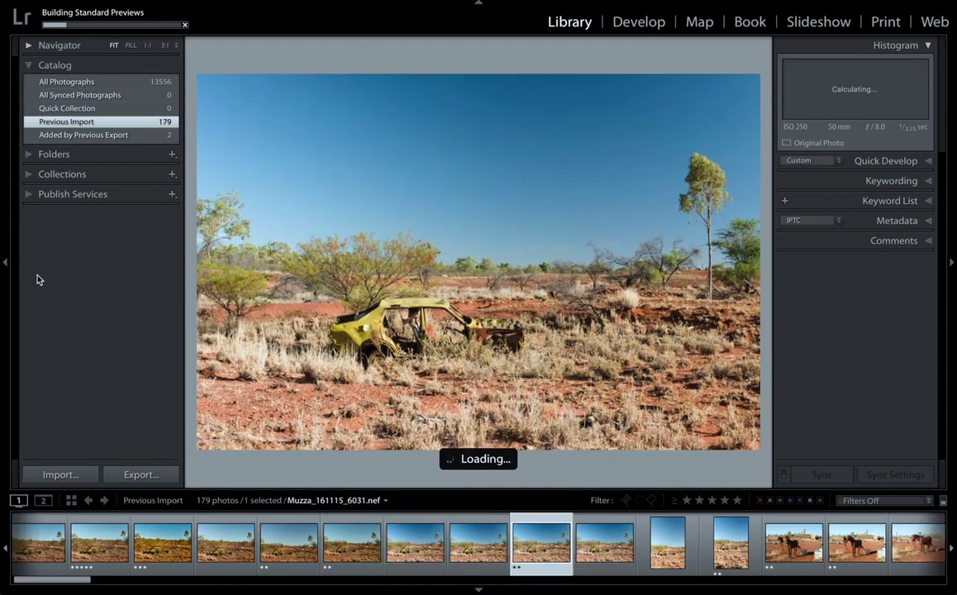
pyautogui.press('Right')
pyautogui.press('Right')
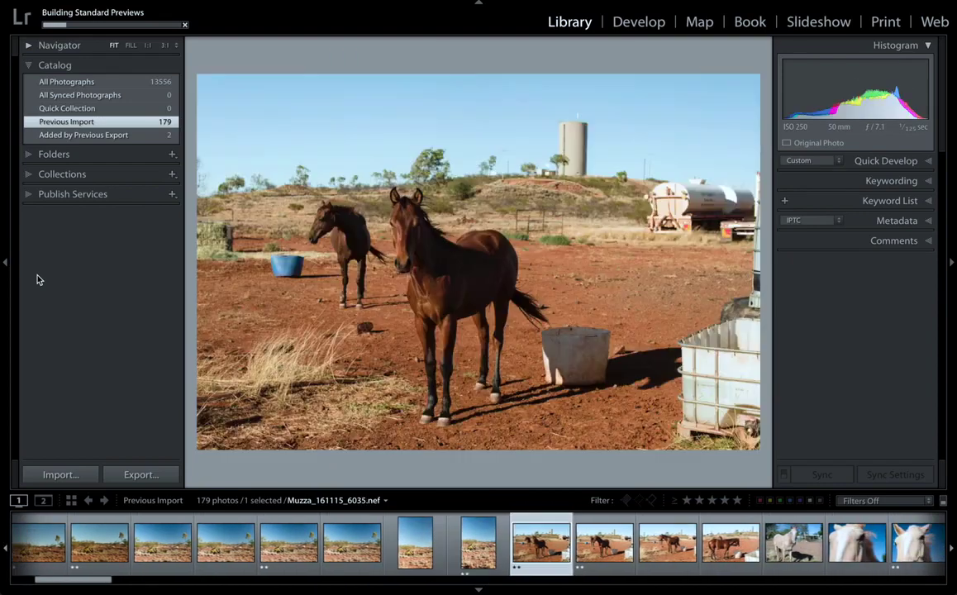
pyautogui.press('Left')
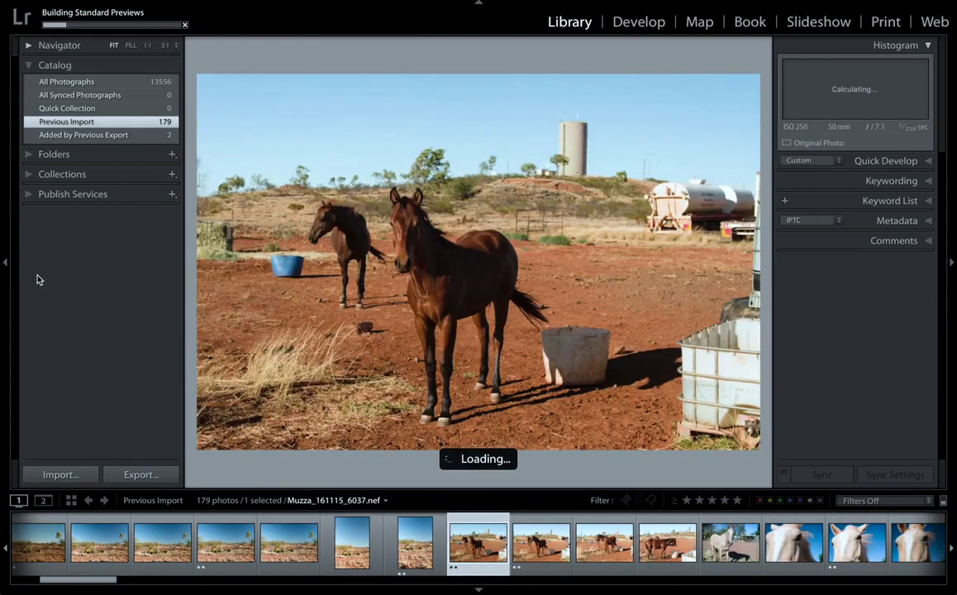
pyautogui.press('Right')
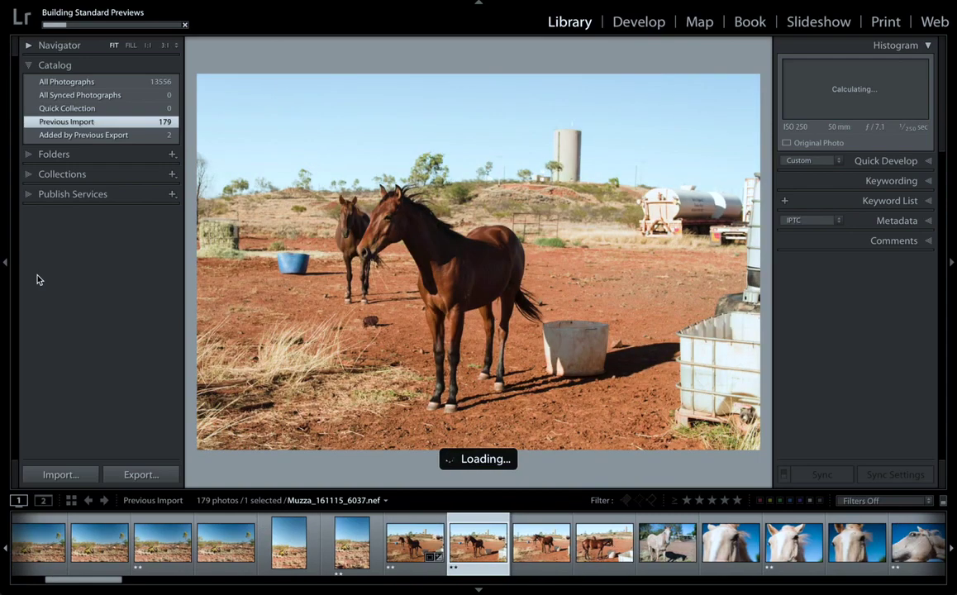
pyautogui.press('1')
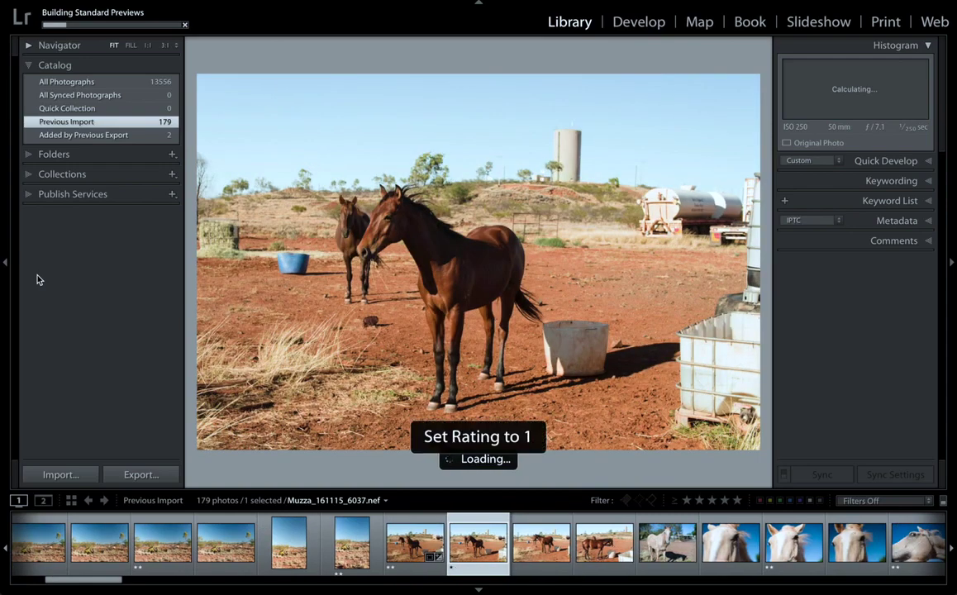
# Review the following horse photos, compare the first pale horse close-ups and rate 161115_6042.nef two stars
pyautogui.press('Right')
pyautogui.press('Right')
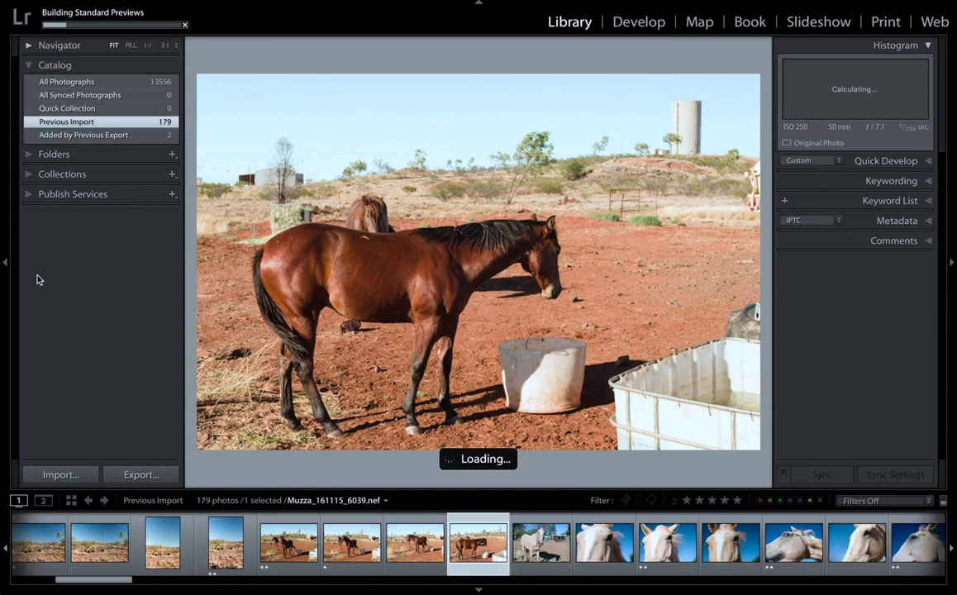
pyautogui.press('Right')
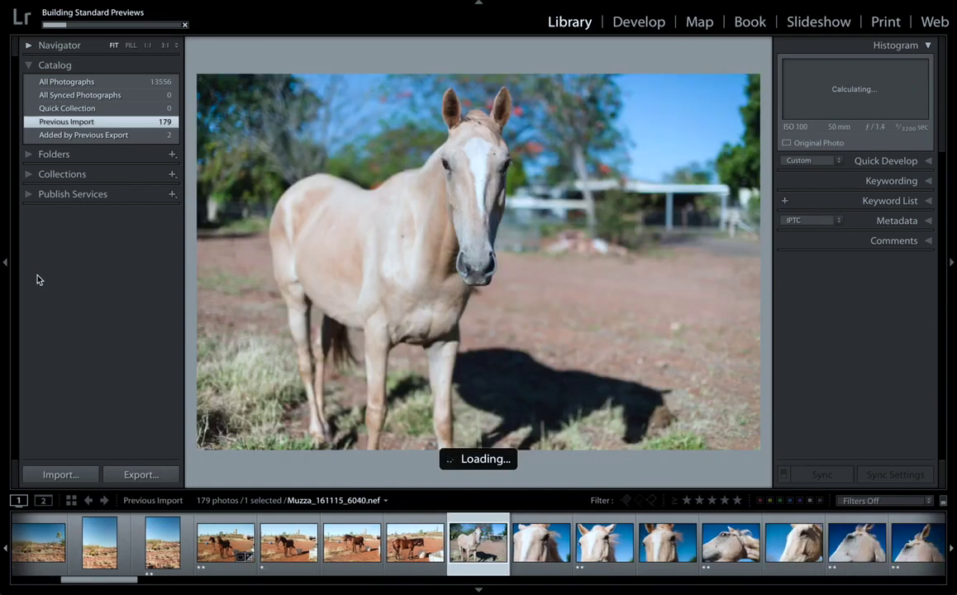
pyautogui.press('Right')
pyautogui.press('Right')
pyautogui.press('Right')
pyautogui.press('Left')
pyautogui.press('2')
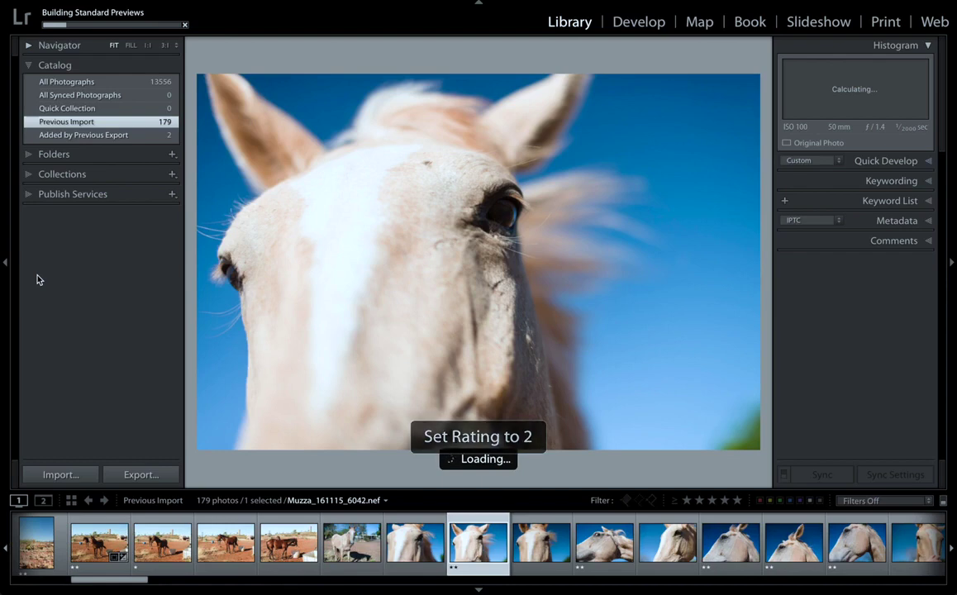
# Examine the remaining pale horse portraits one by one in Loupe view, from 161115_6042.nef up to 161115_6062.nef
pyautogui.press('Right')
pyautogui.press('Right')
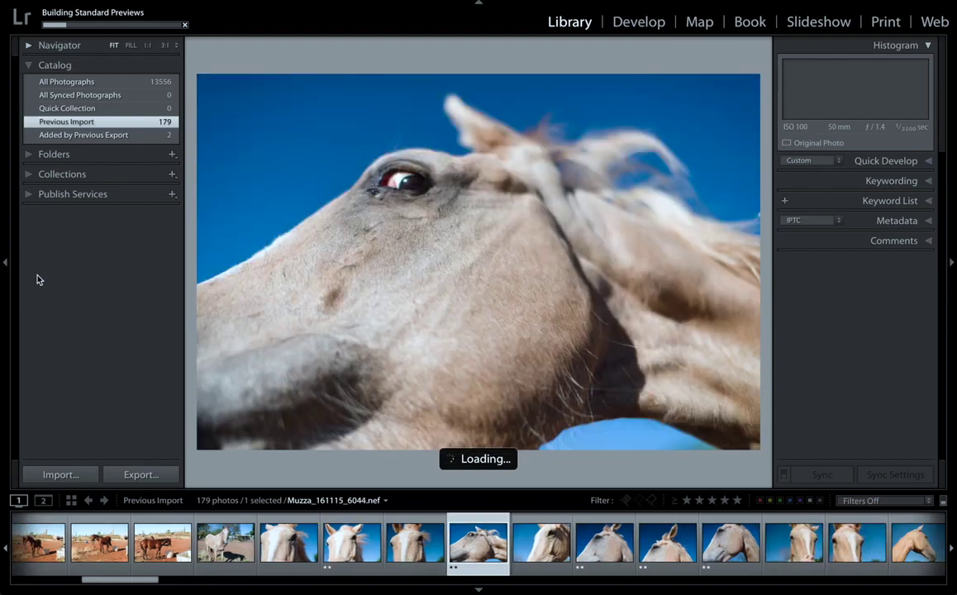
pyautogui.press('Right')
pyautogui.press('Right')
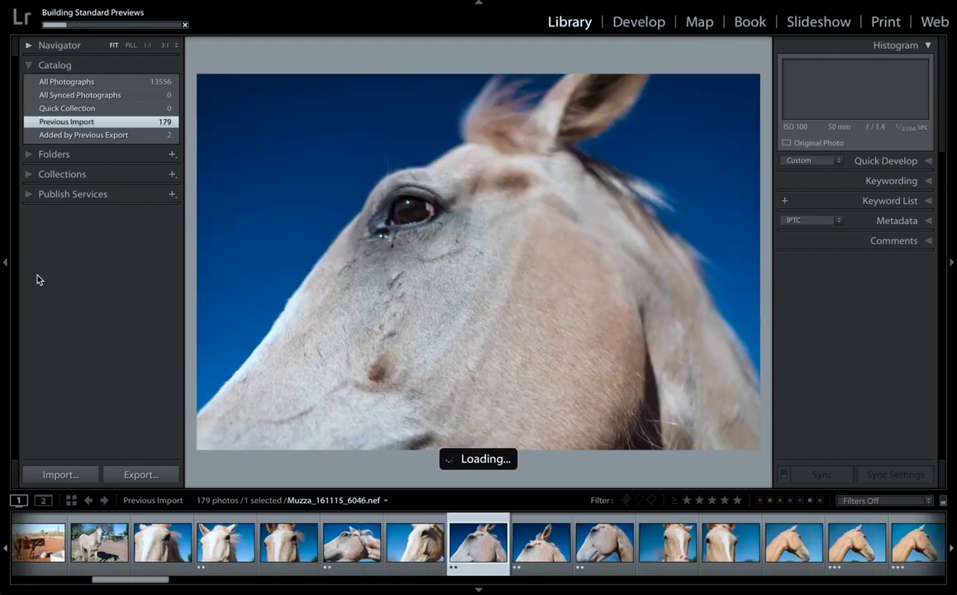
pyautogui.press('Right')
pyautogui.press('Left')
pyautogui.press('Right')
pyautogui.press('Right')
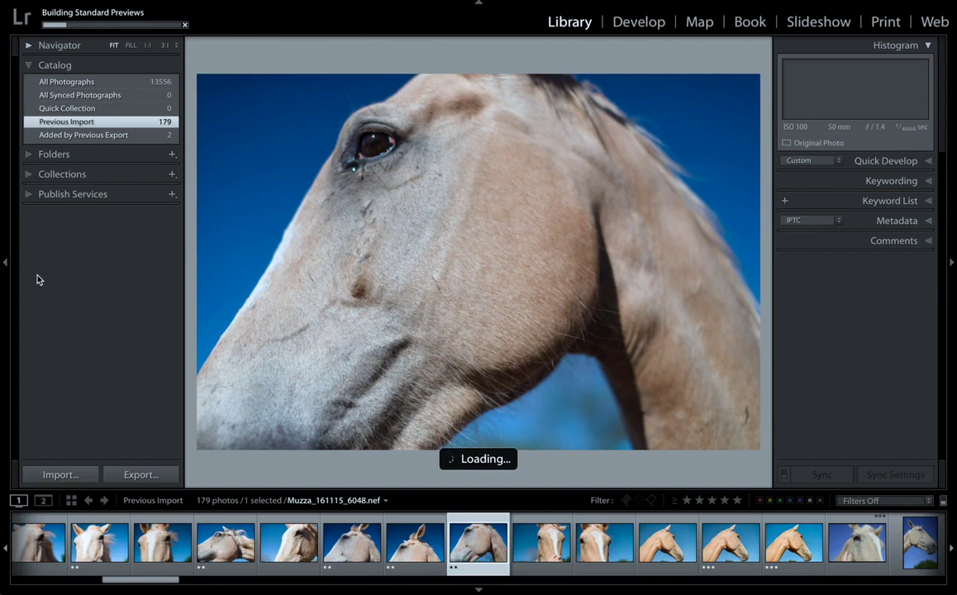
pyautogui.press('Right')
pyautogui.press('Right')
pyautogui.press('Right')
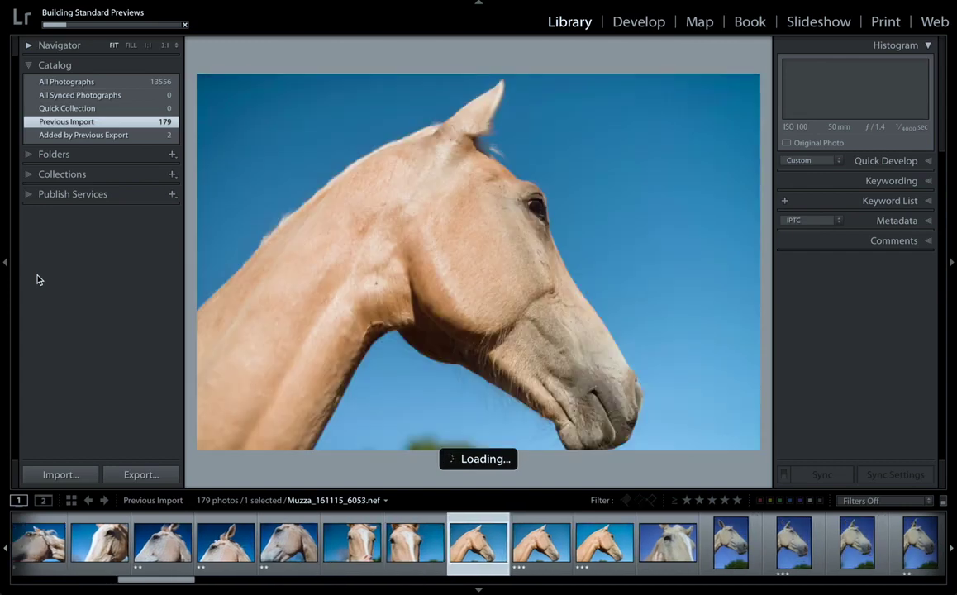
pyautogui.press('Right')
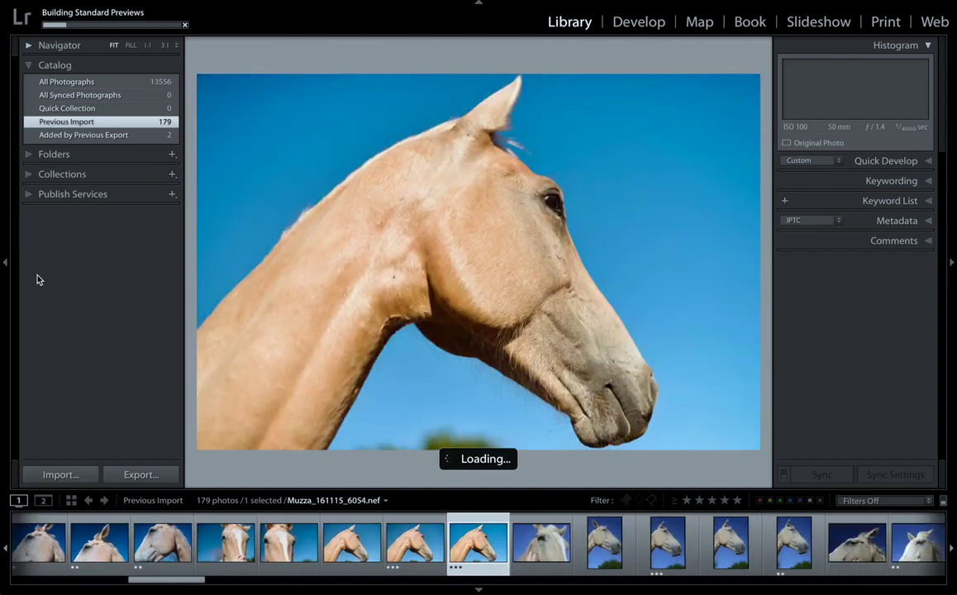
pyautogui.press('Right')
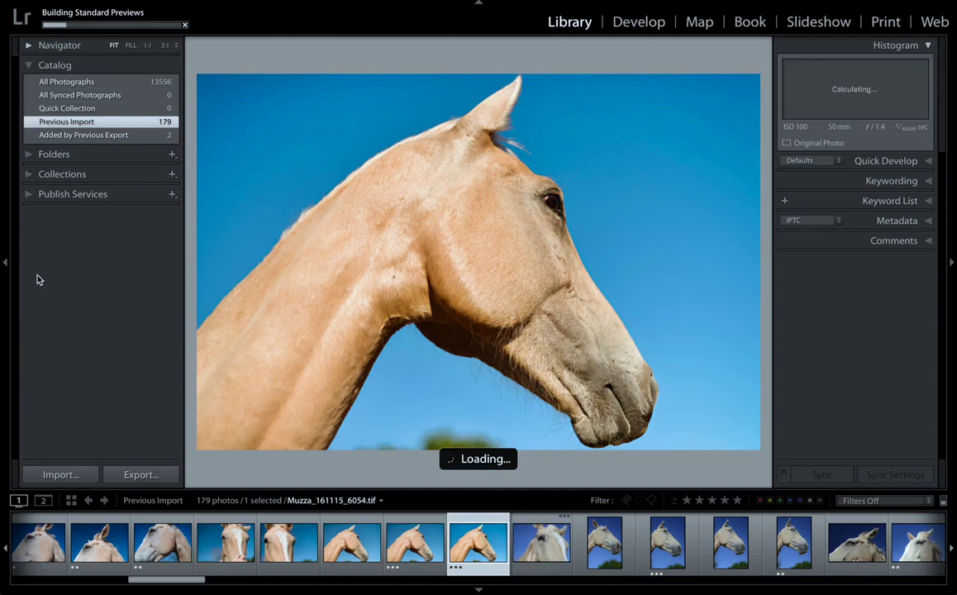
pyautogui.press('Right')
pyautogui.press('Right')
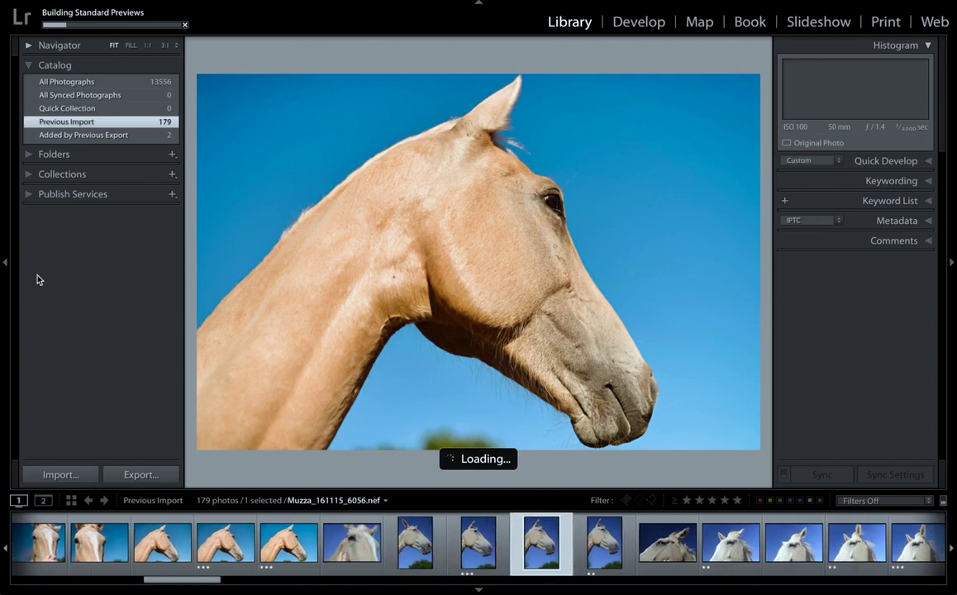
pyautogui.press('Right')
pyautogui.press('Right')
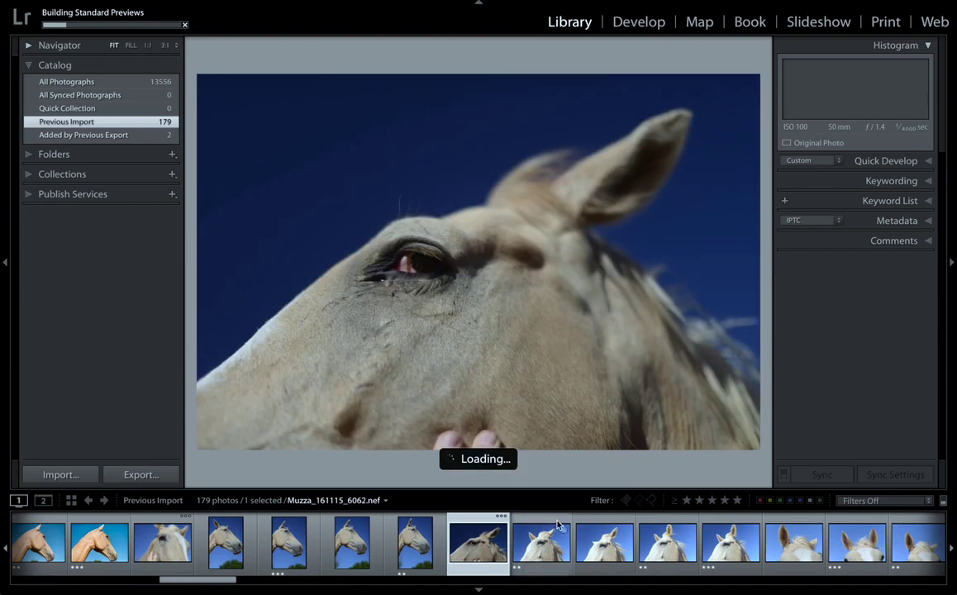
pyautogui.scroll(4, 549, 545)
pyautogui.scroll(2, 549, 545)
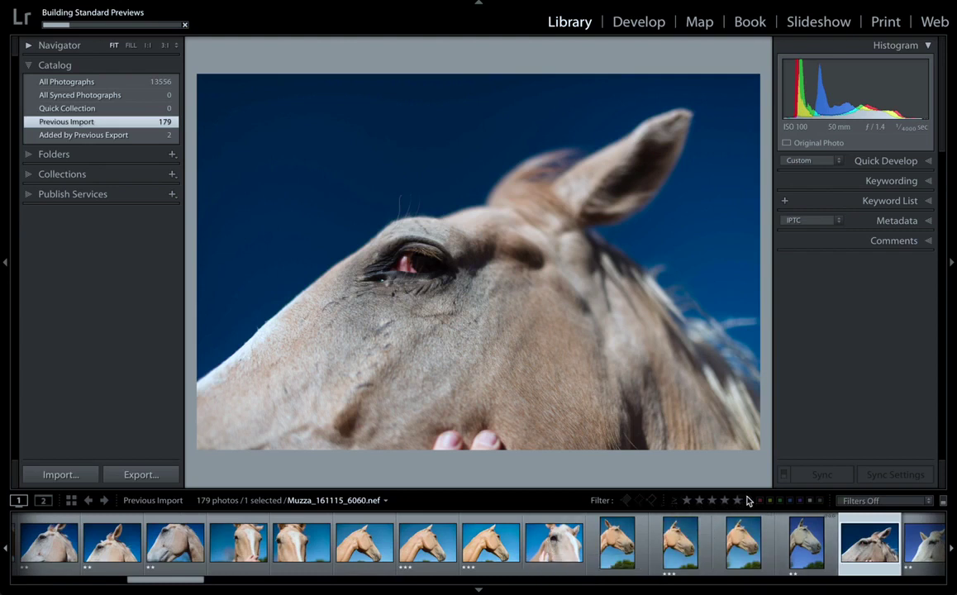
# Filter the imported photos with the Rated preset and narrow the rating filter to two stars and higher
pyautogui.click(859, 501)
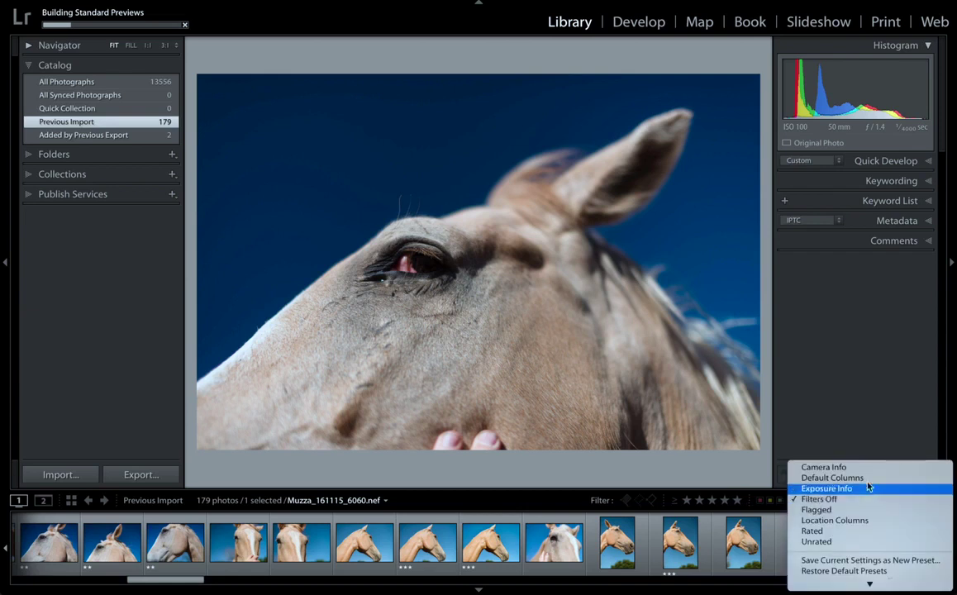
pyautogui.click(857, 534)
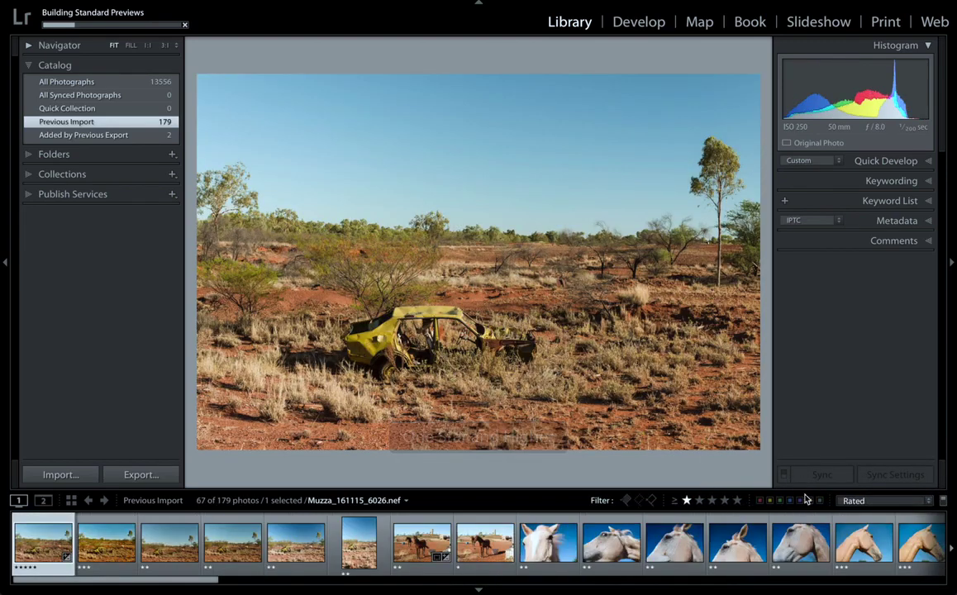
pyautogui.click(699, 501)
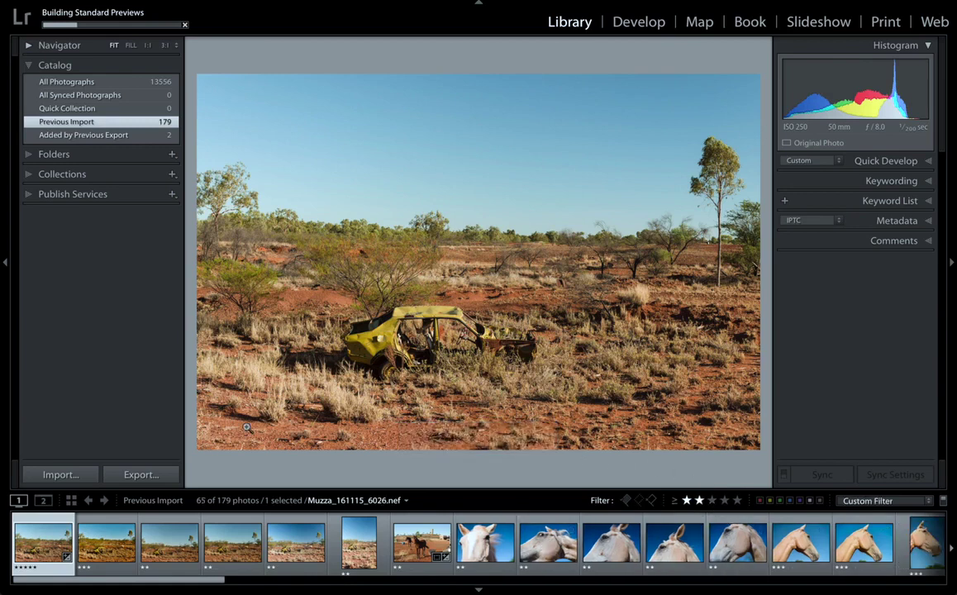
# Show the toolbar and browse the filtered photos in Grid view
pyautogui.press('t')
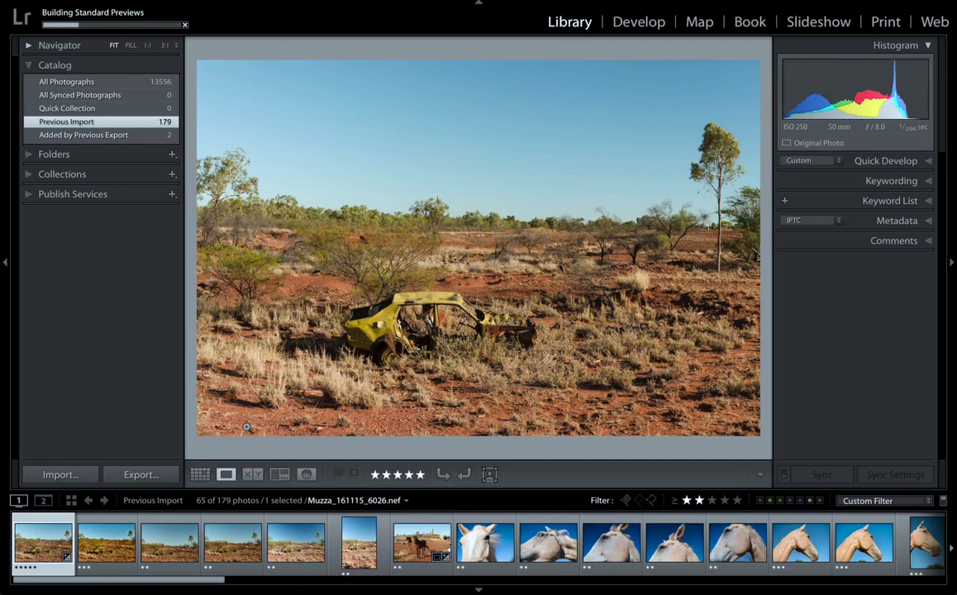
pyautogui.click(198, 476)
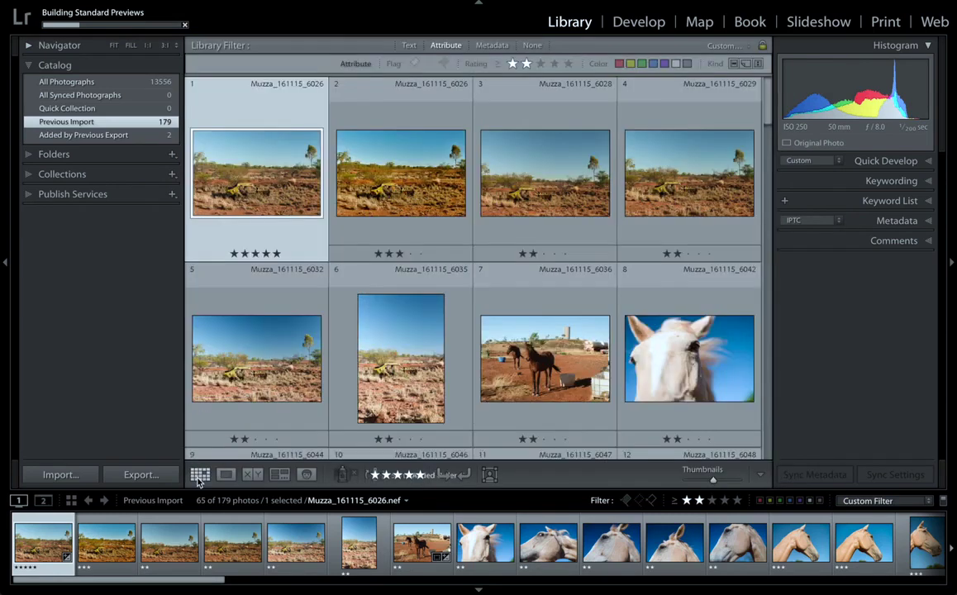
pyautogui.scroll(-3, 451, 355)
pyautogui.scroll(-1, 451, 355)
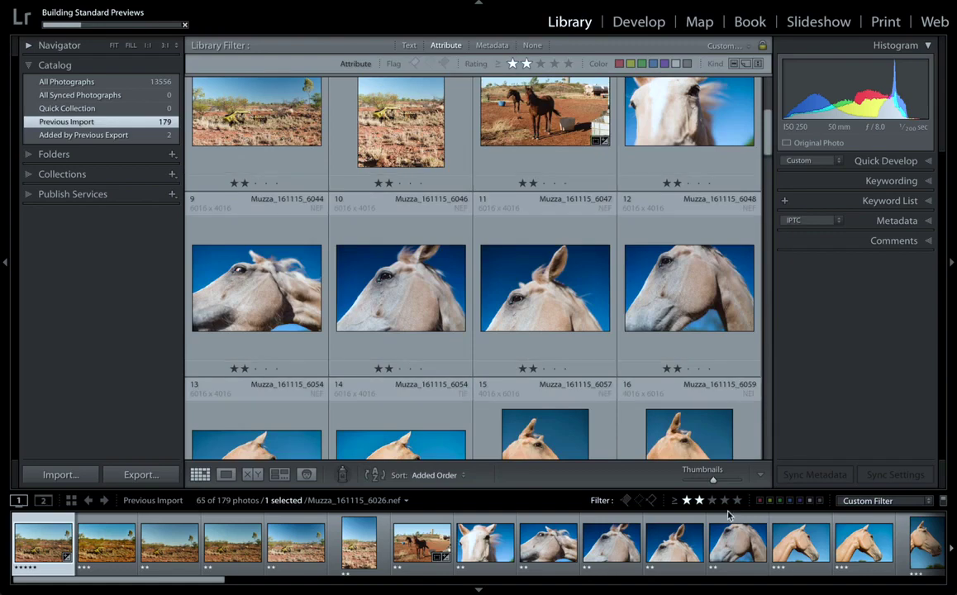
# Filter the grid to three stars and higher, browse the matching photos, and turn that filter off and on again
pyautogui.click(711, 500)
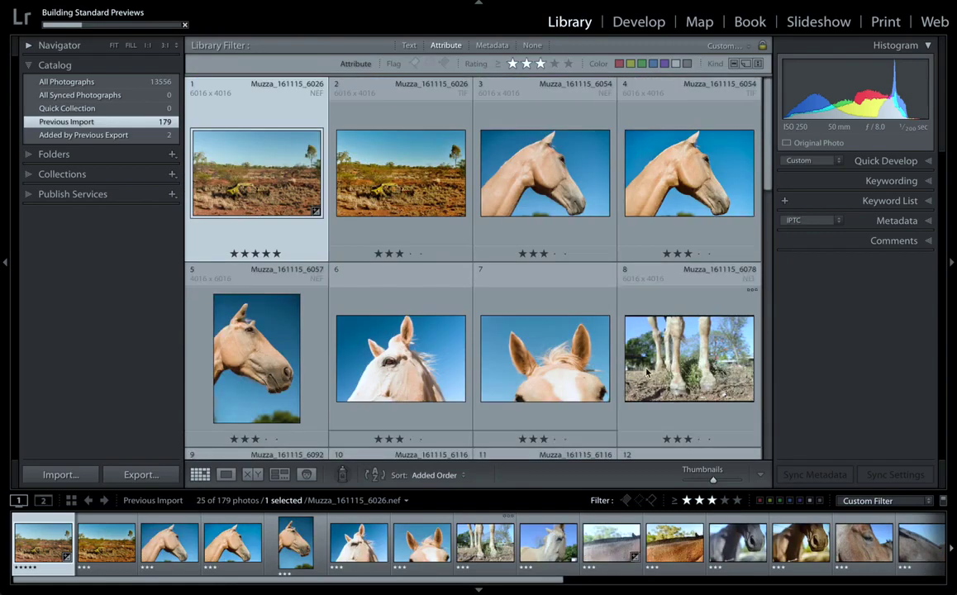
pyautogui.scroll(-15, 559, 368)
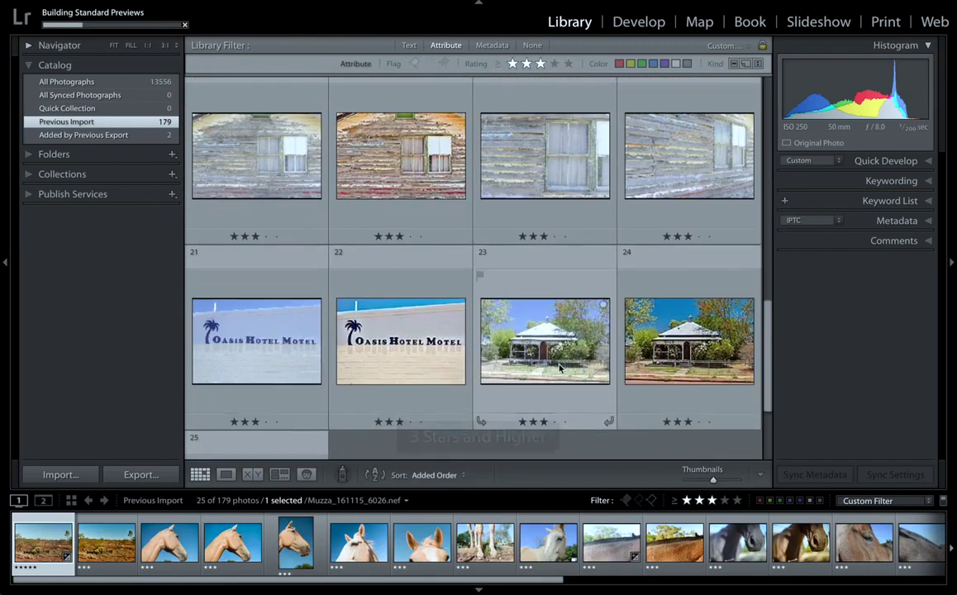
pyautogui.scroll(8, 559, 368)
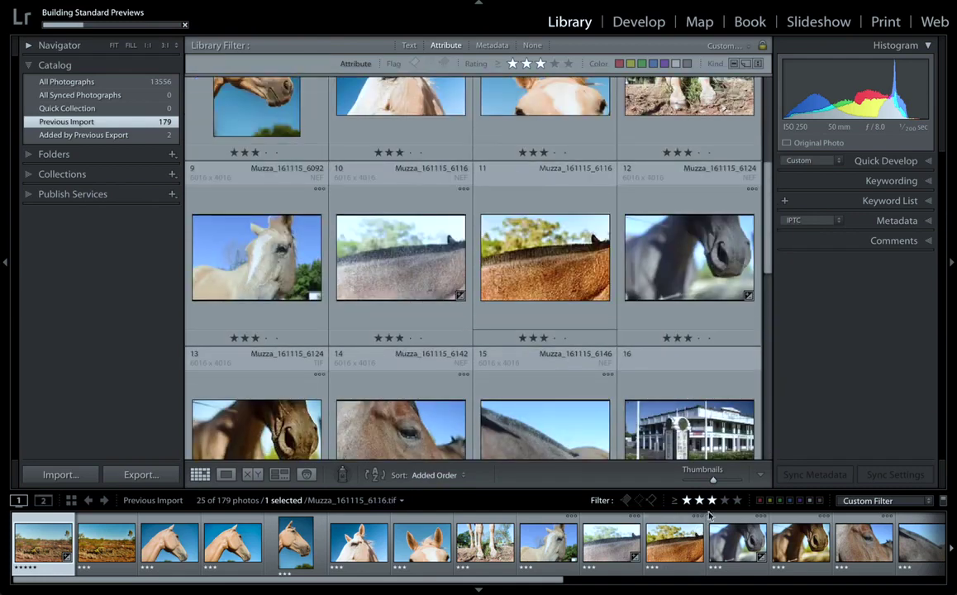
pyautogui.click(712, 500)
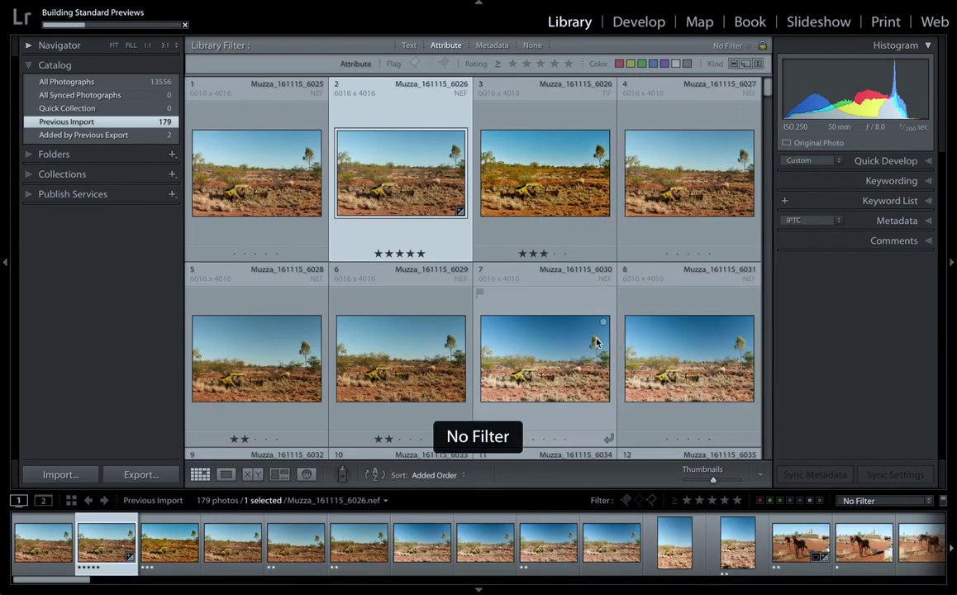
pyautogui.click(712, 501)
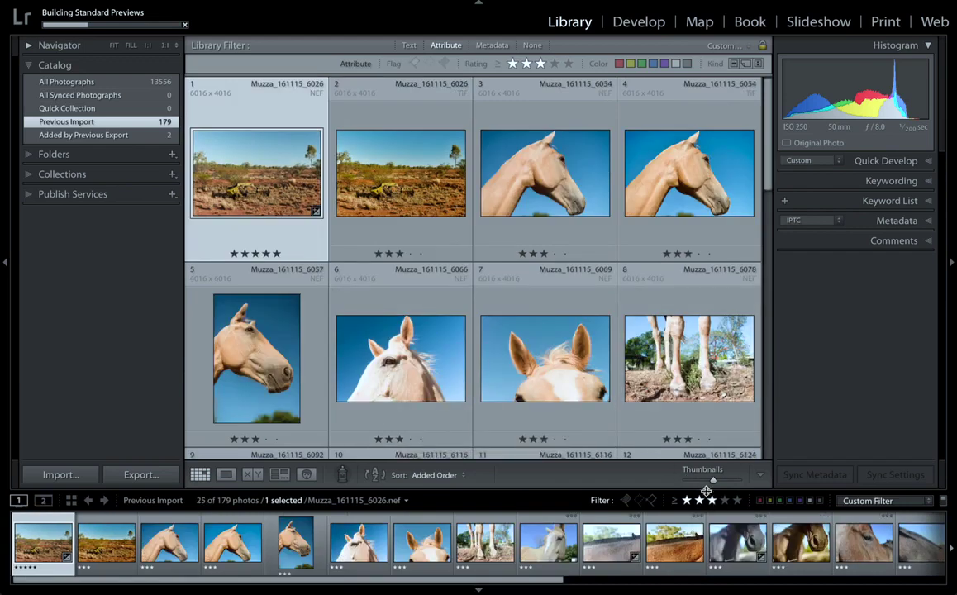
# Set the rating filter to two stars and higher and browse to the horse profile portraits in the grid
pyautogui.click(700, 500)
pyautogui.scroll(-3, 552, 372)
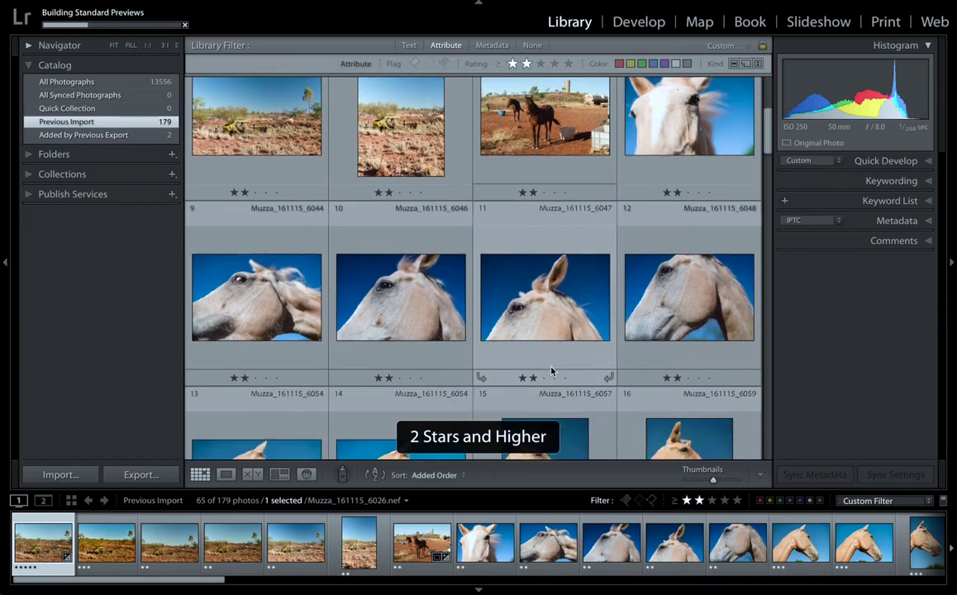
pyautogui.scroll(-3, 496, 314)
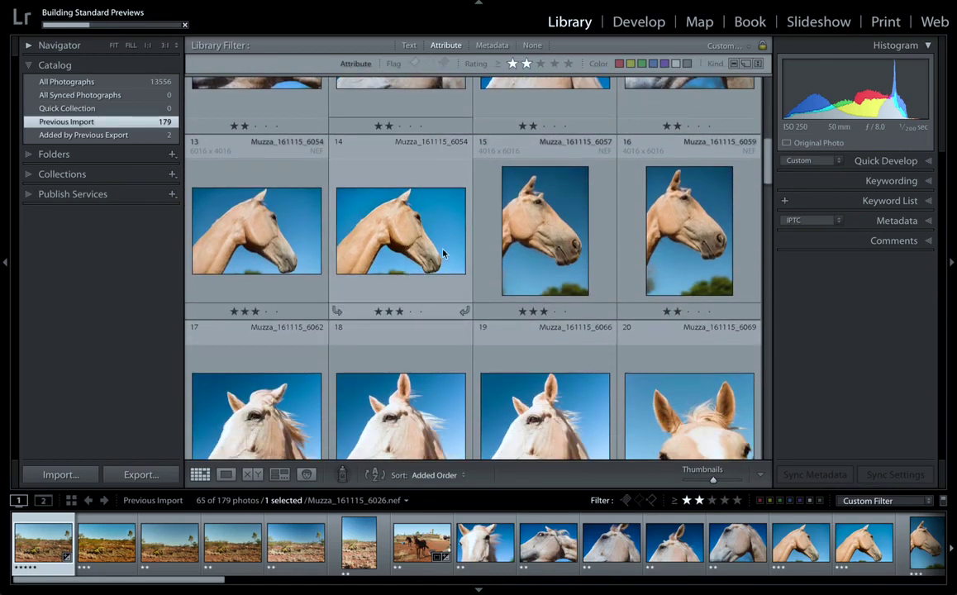
# From 161115_6054.tif in Loupe view, rate 161115_6057.nef two stars and 161115_6059.nef three stars, and return to Grid view
pyautogui.doubleClick(396, 272)
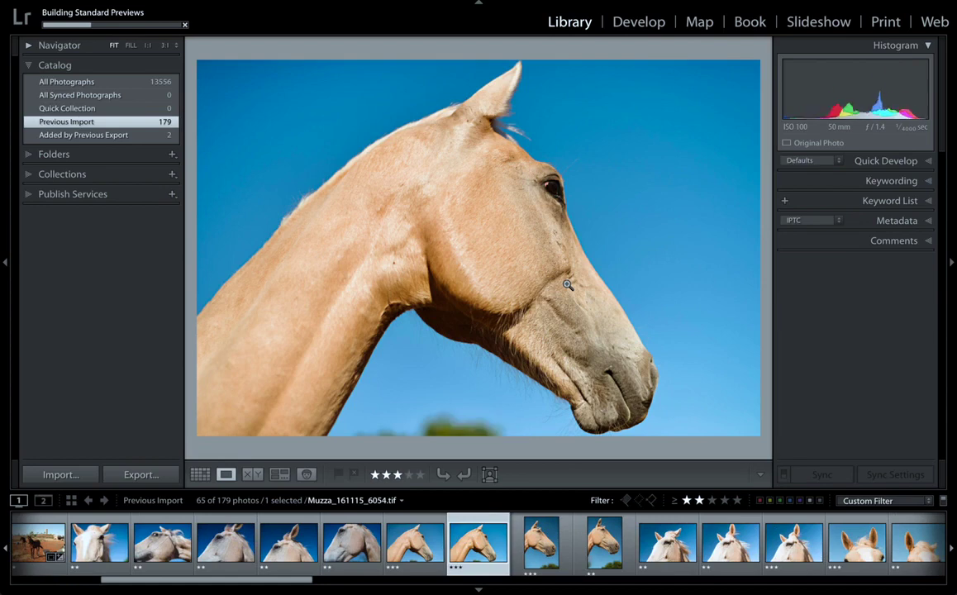
pyautogui.press('Right')
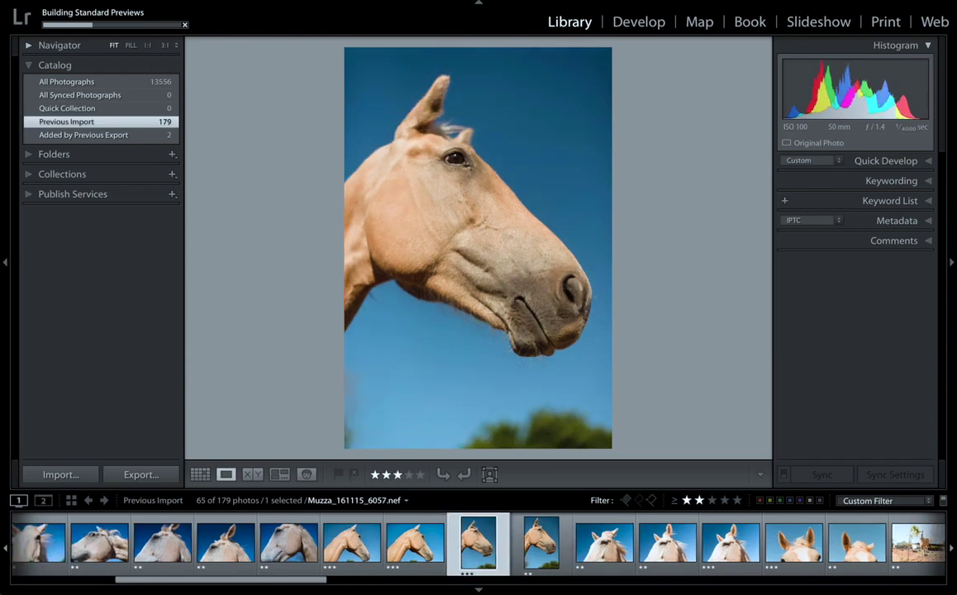
pyautogui.press('2')
pyautogui.press('Right')
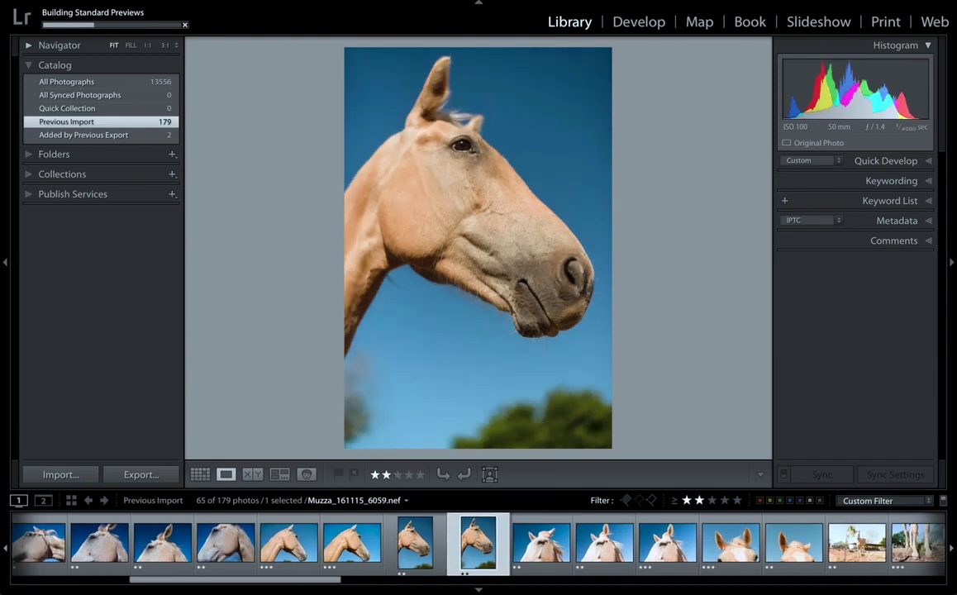
pyautogui.press('3')
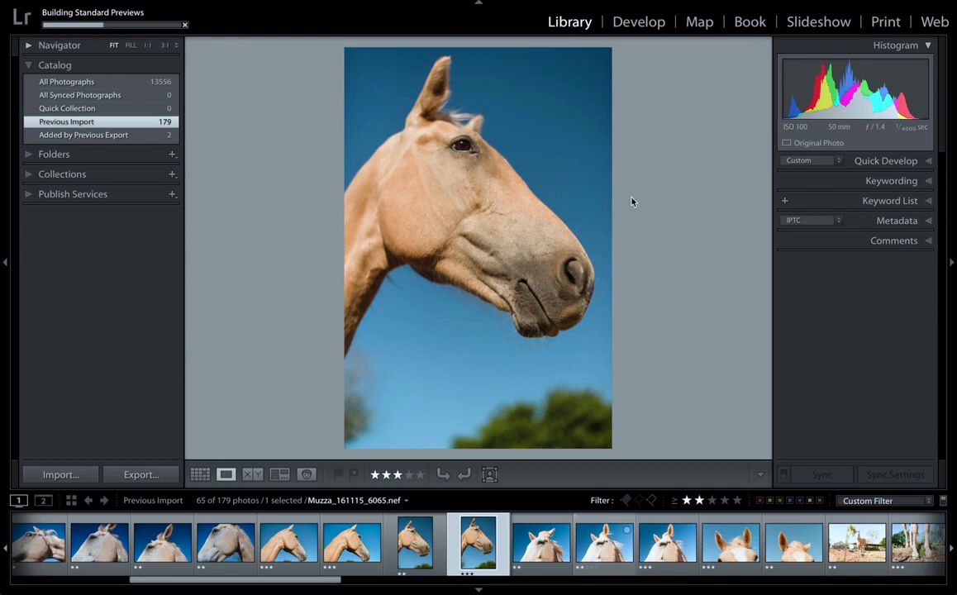
pyautogui.click(200, 475)
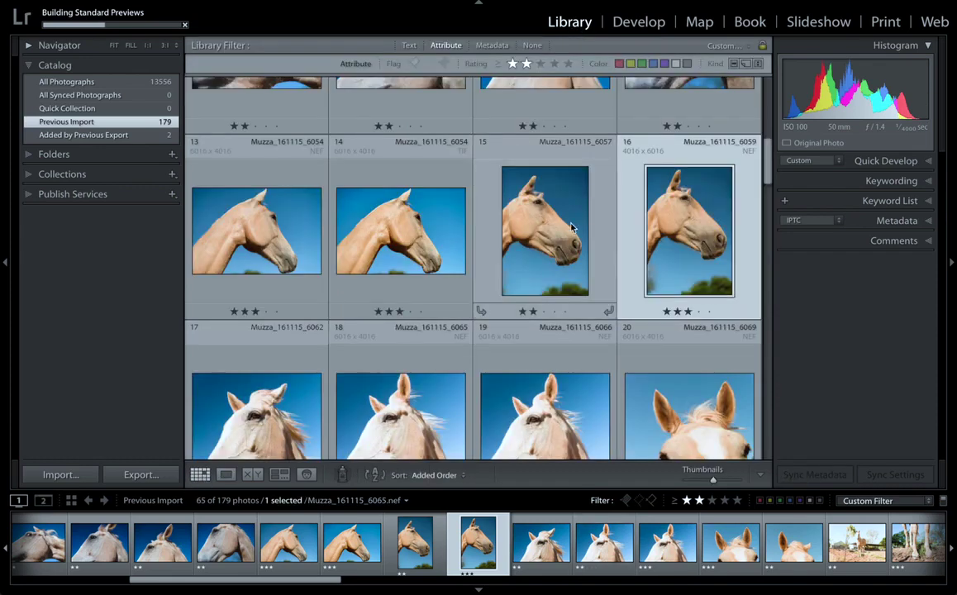
# Select 161115_6057 and 161115_6059 together and raise their contrast by 5 and then by 20 more with Quick Develop
pyautogui.scroll(1, 552, 228)
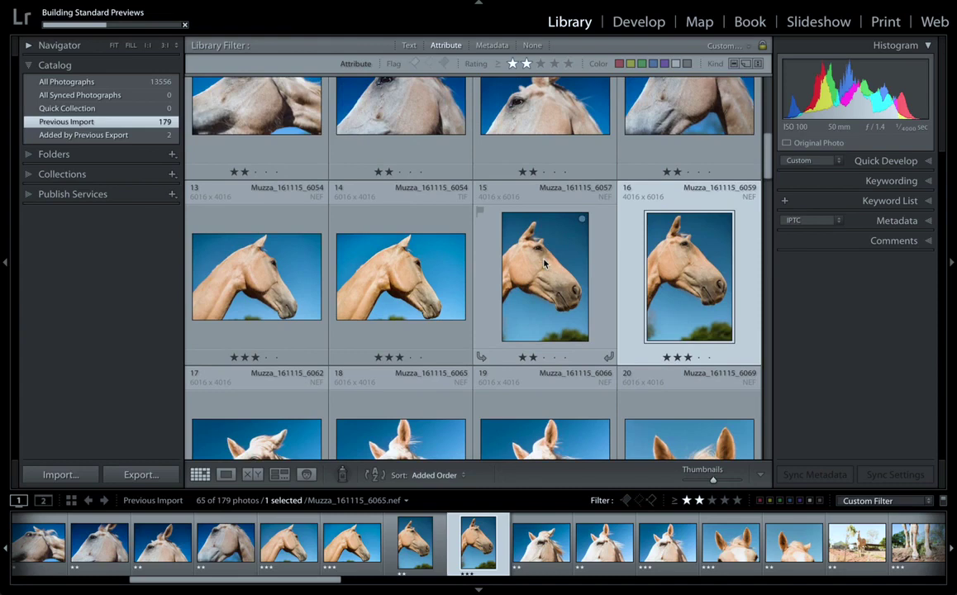
pyautogui.scroll(-3, 544, 263)
pyautogui.keyDown('ctrl'); pyautogui.click(547, 146); pyautogui.keyUp('ctrl')
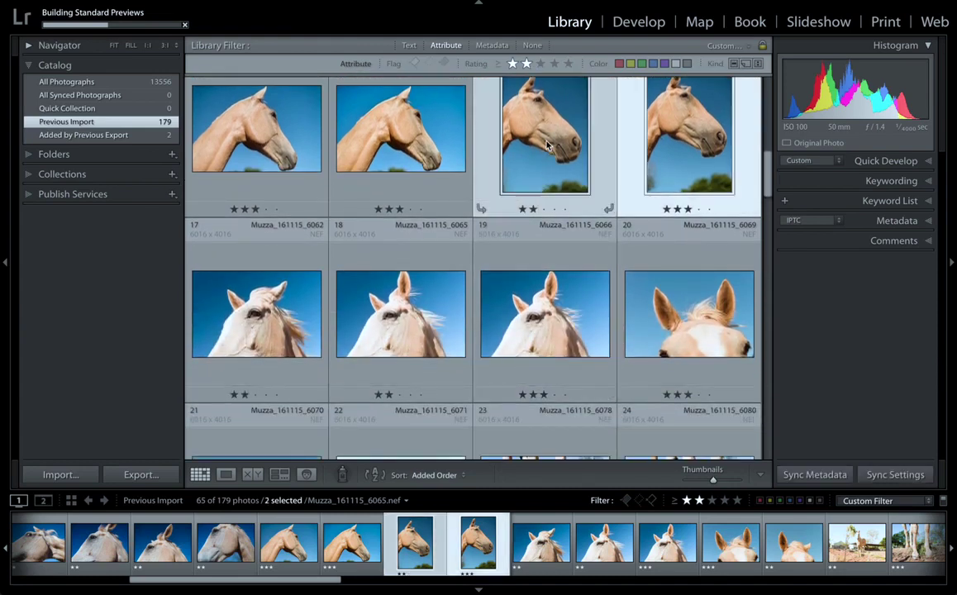
pyautogui.scroll(2, 547, 146)
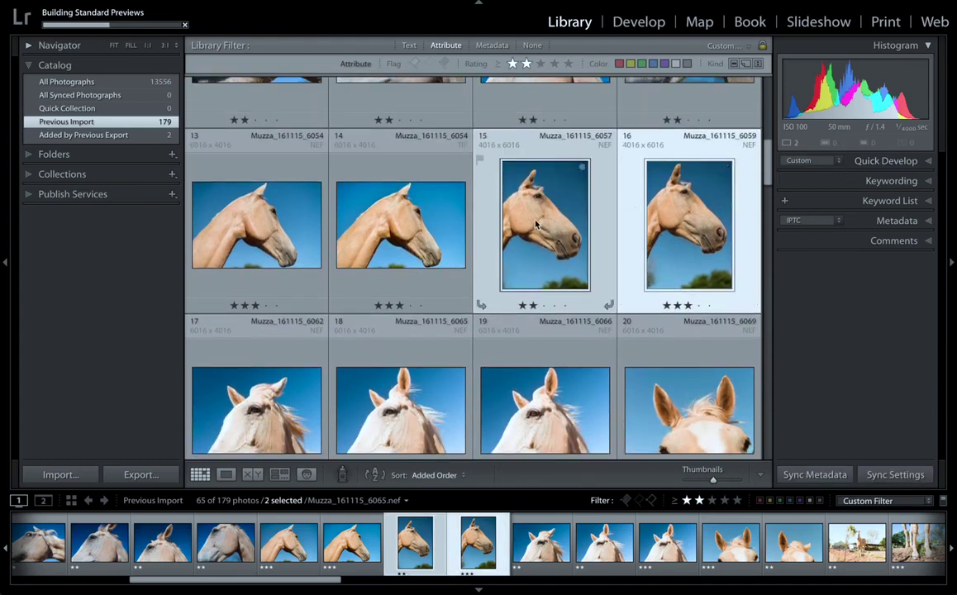
pyautogui.click(884, 162)
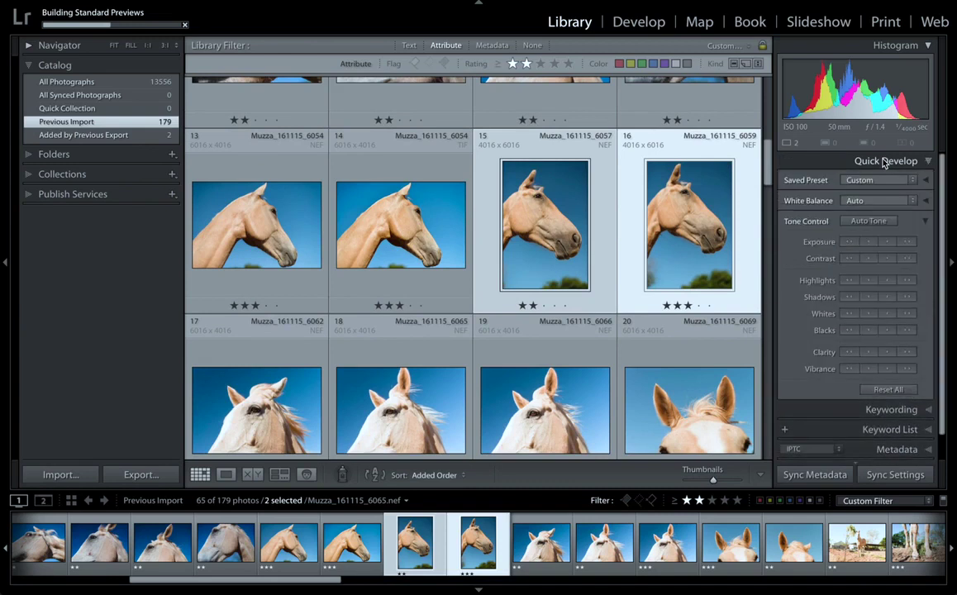
pyautogui.click(882, 259)
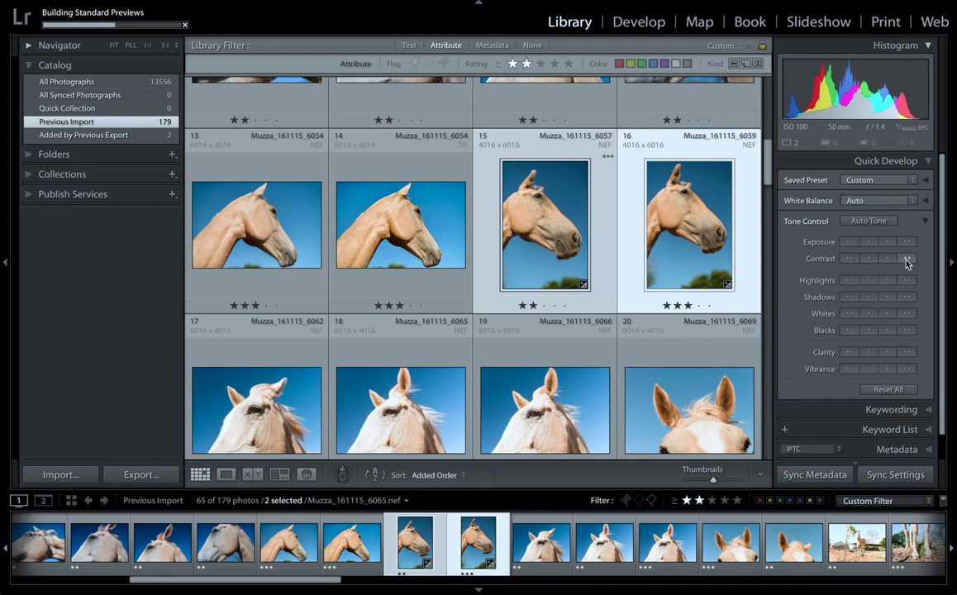
pyautogui.click(906, 259)
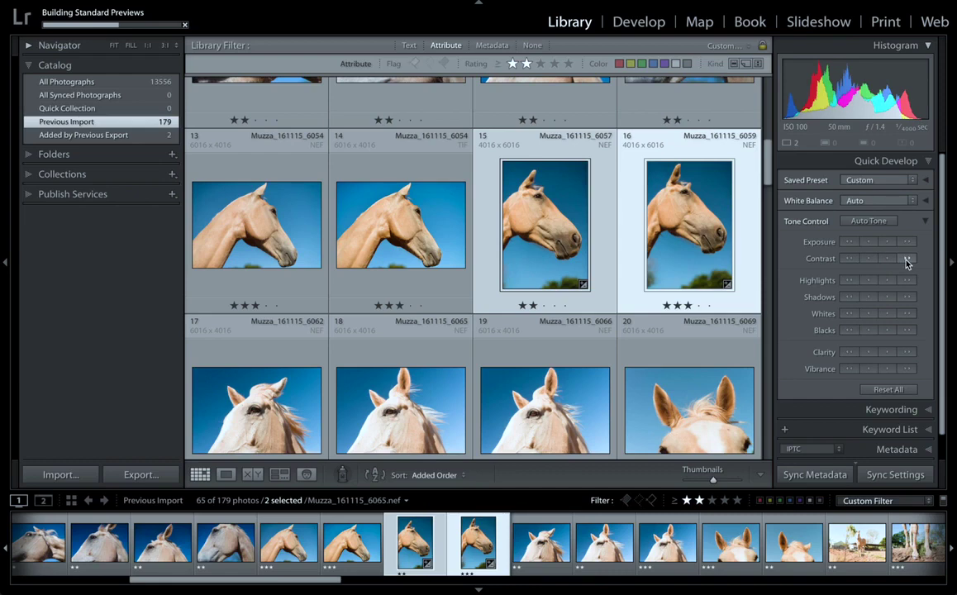
# Enlarge the grid thumbnails and examine the two adjusted portraits and the neighbouring horse photo 161115_6062
pyautogui.press('=')
pyautogui.press('=')
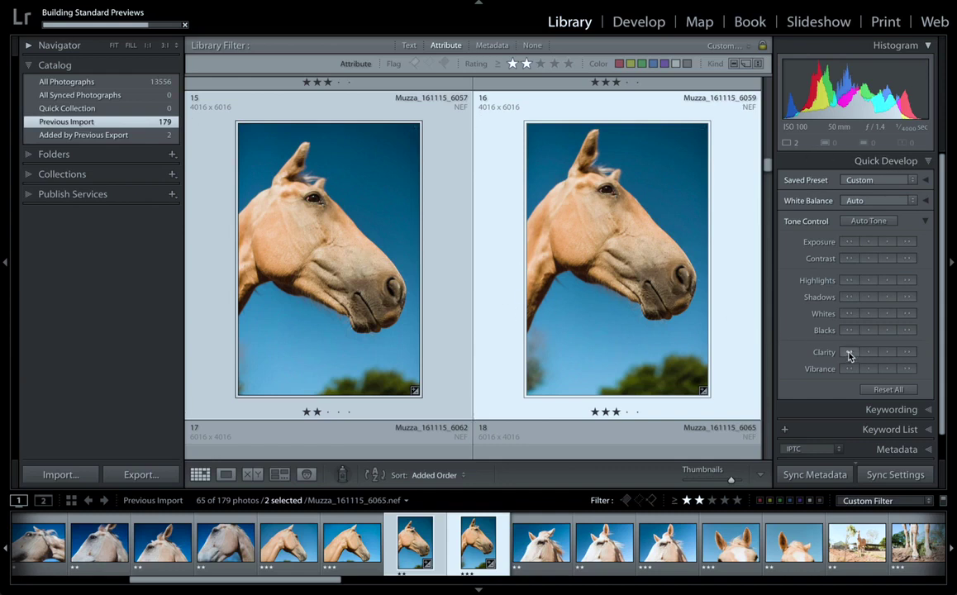
pyautogui.click(397, 310)
pyautogui.scroll(-3, 463, 364)
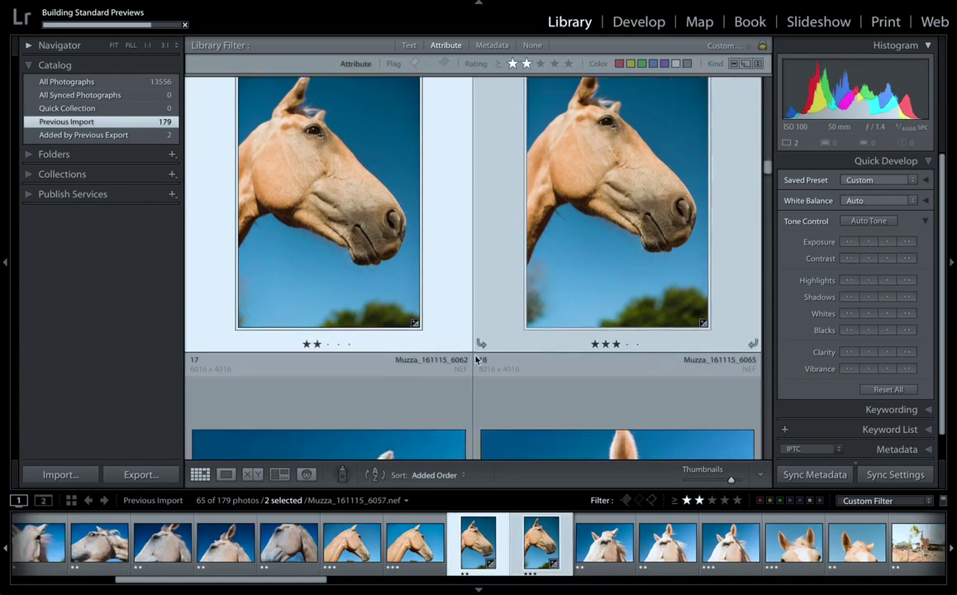
pyautogui.click(467, 361)
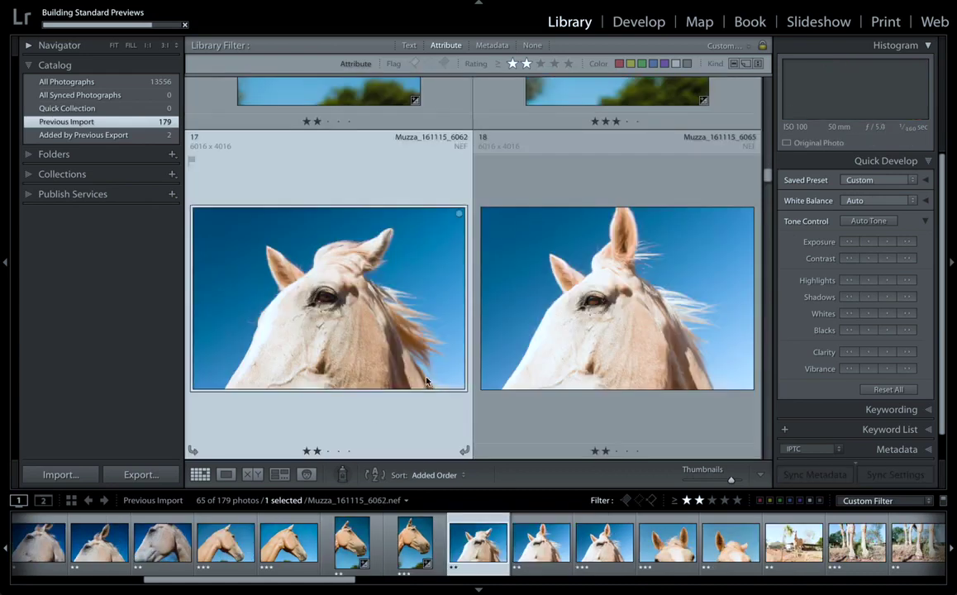
pyautogui.scroll(5, 529, 299)
# Open 161115_6059.nef in the Develop module and reveal the hidden Navigator and History side
pyautogui.click(587, 326)
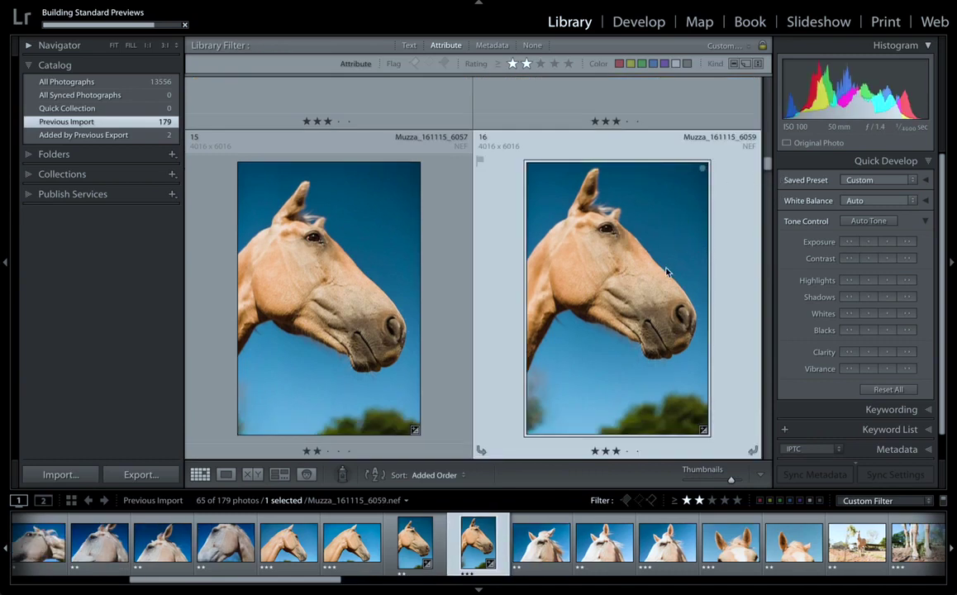
pyautogui.click(640, 23)
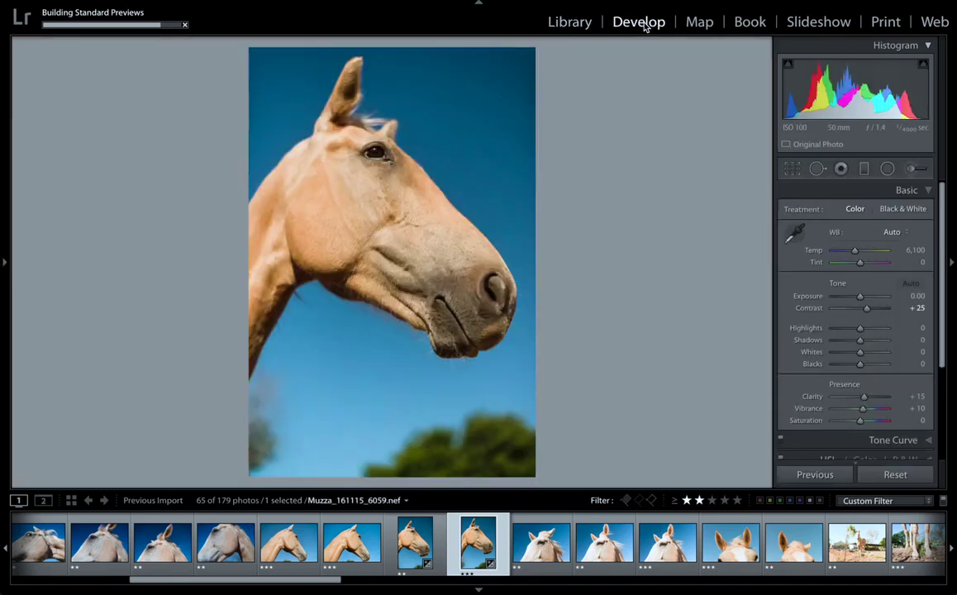
pyautogui.click(5, 263)
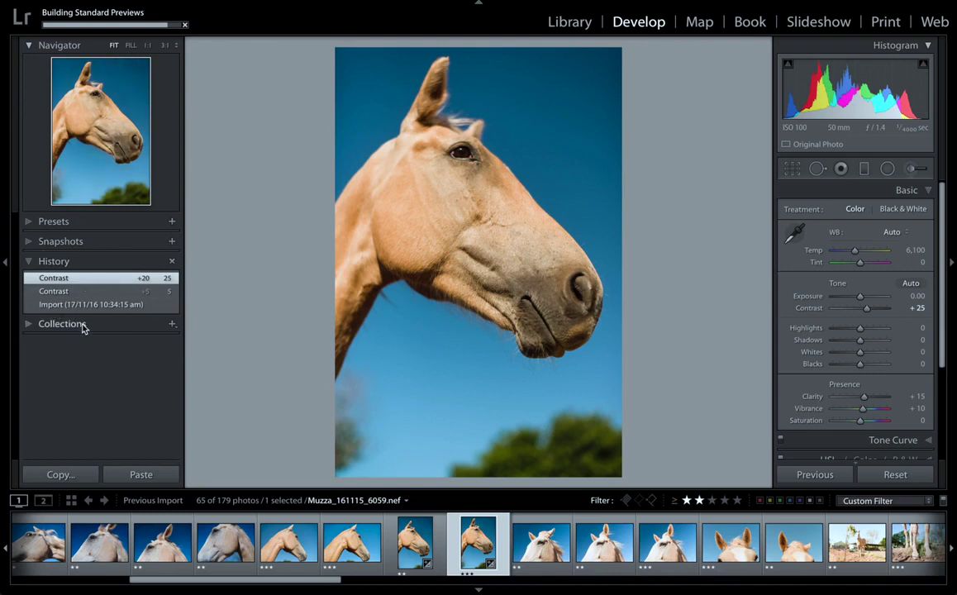
# Browse the develop presets, from Landscape Vibrations through the Lightroom B&W, Color, Effect and General groups, previewing them on the horse portrait
pyautogui.click(94, 225)
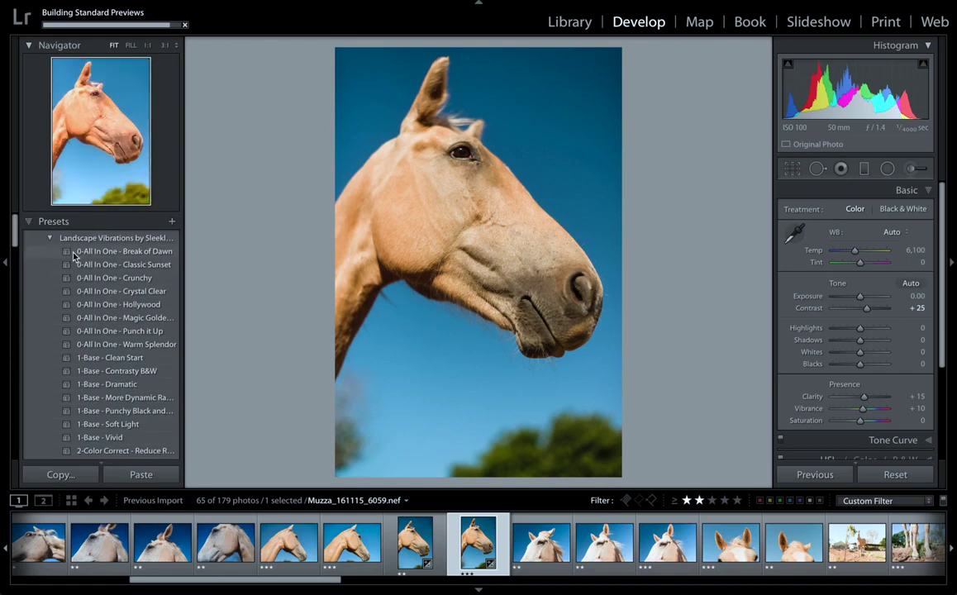
pyautogui.click(51, 238)
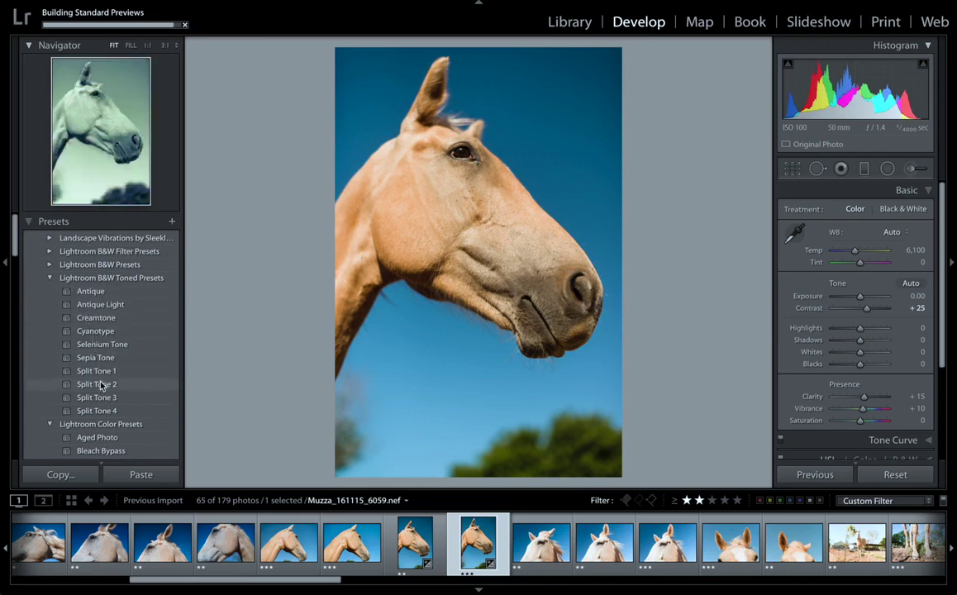
pyautogui.scroll(-5, 103, 413)
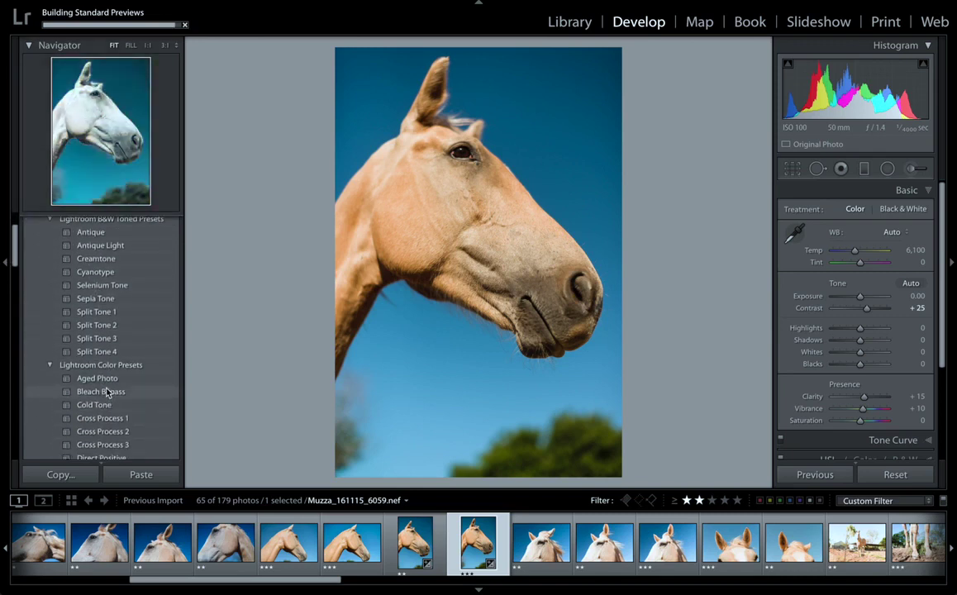
pyautogui.scroll(-1, 110, 401)
pyautogui.scroll(4, 105, 388)
pyautogui.scroll(2, 103, 386)
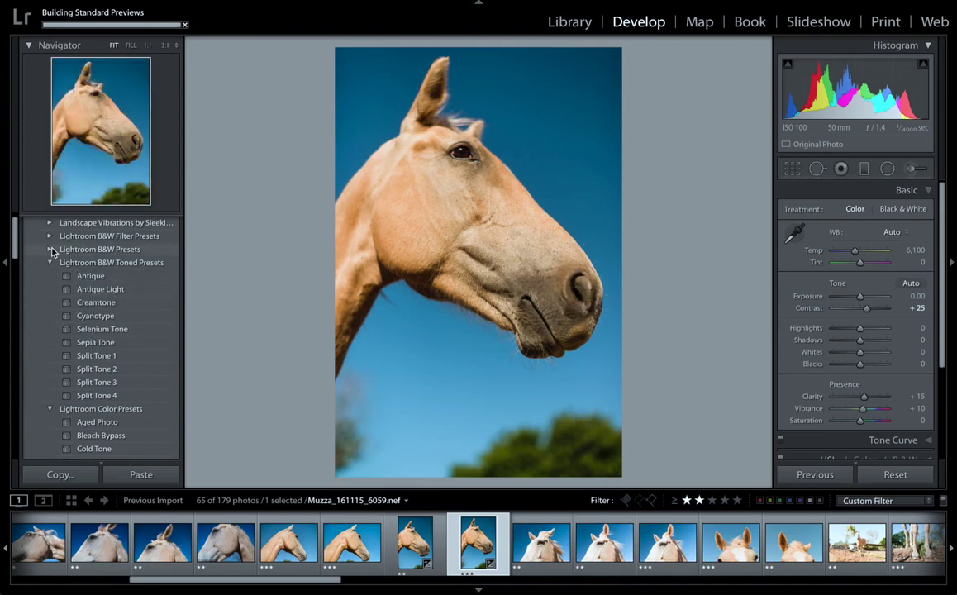
pyautogui.scroll(1, 52, 252)
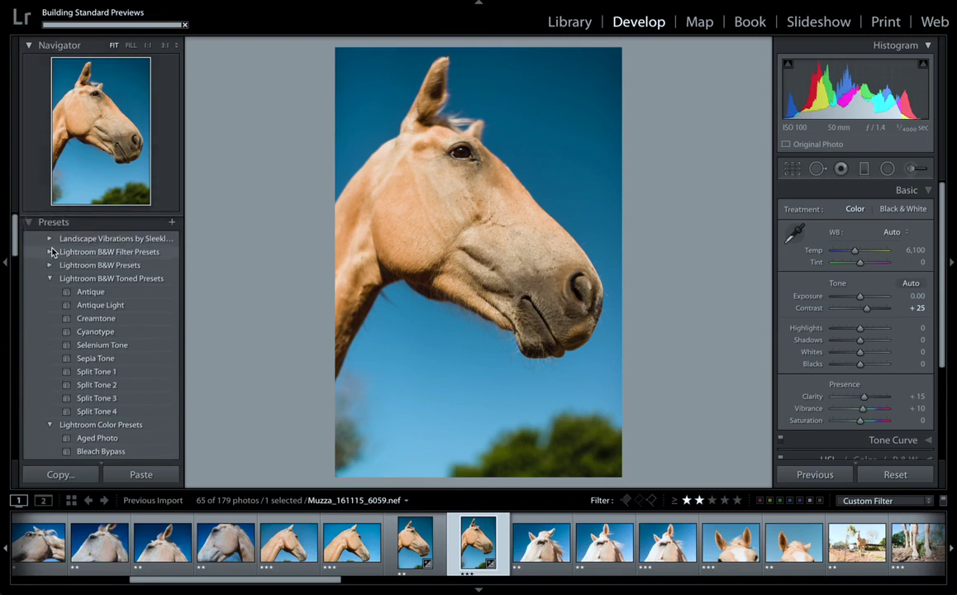
pyautogui.scroll(-1, 108, 310)
pyautogui.scroll(-5, 108, 310)
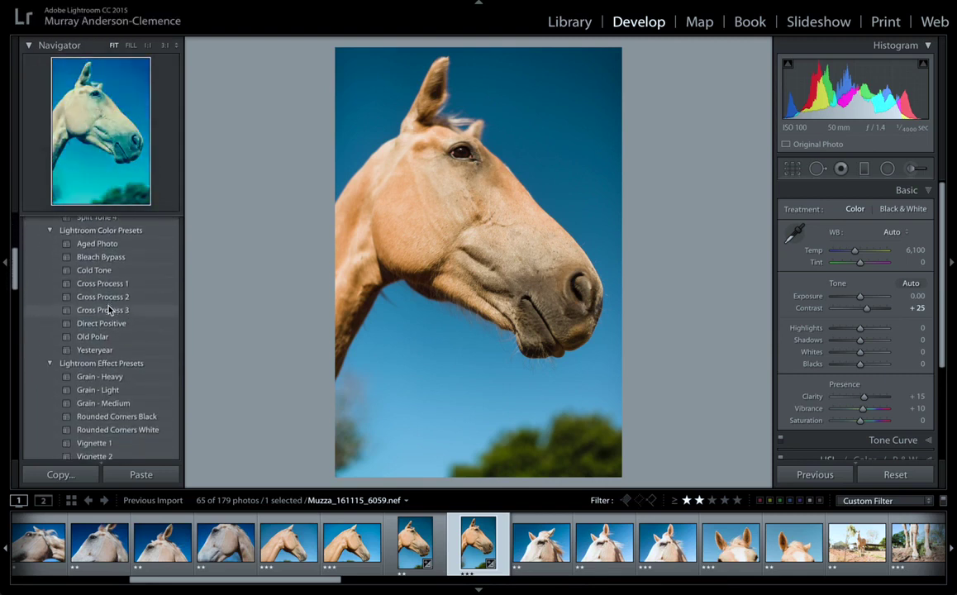
pyautogui.scroll(-5, 108, 310)
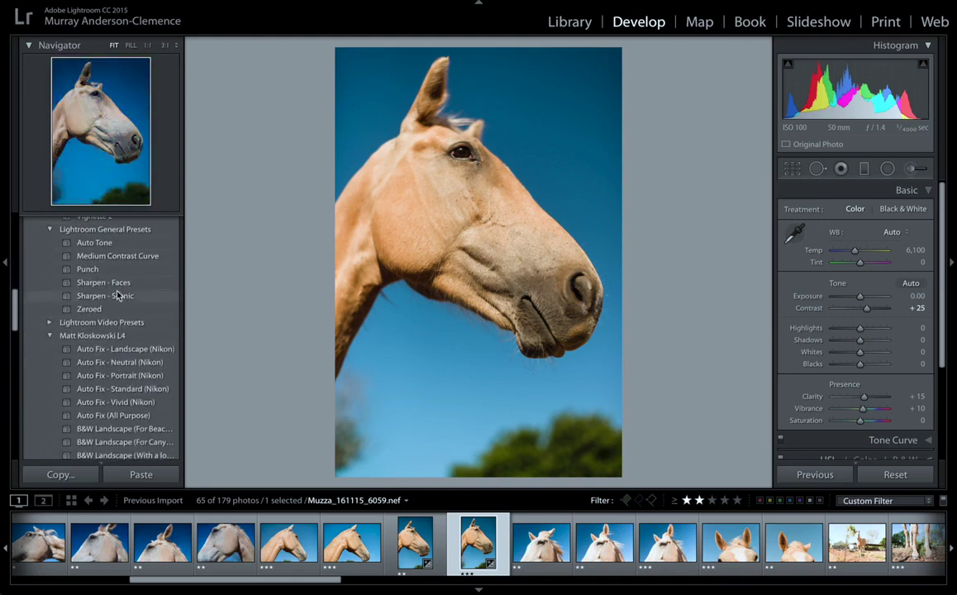
pyautogui.scroll(2, 121, 310)
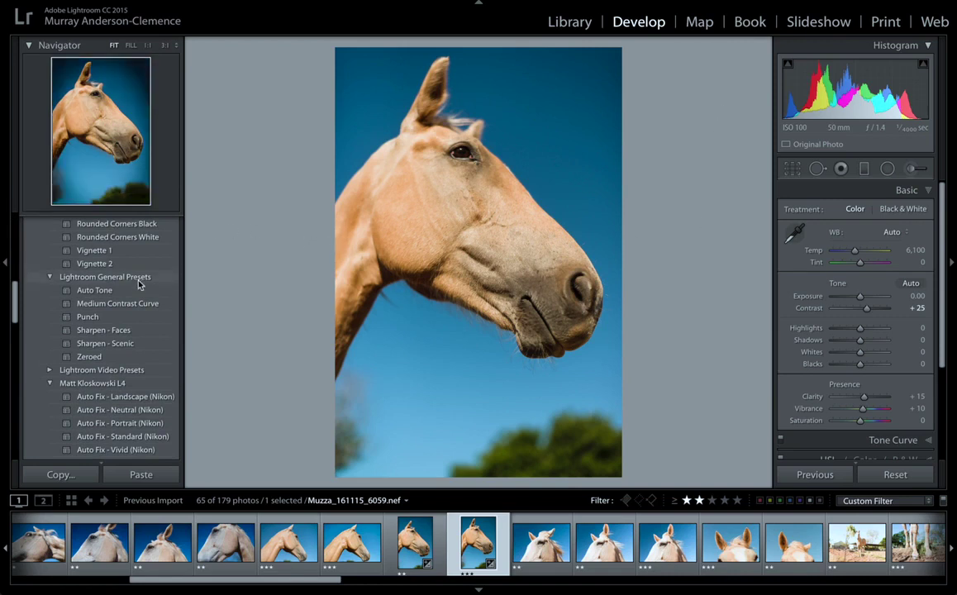
pyautogui.scroll(10, 121, 254)
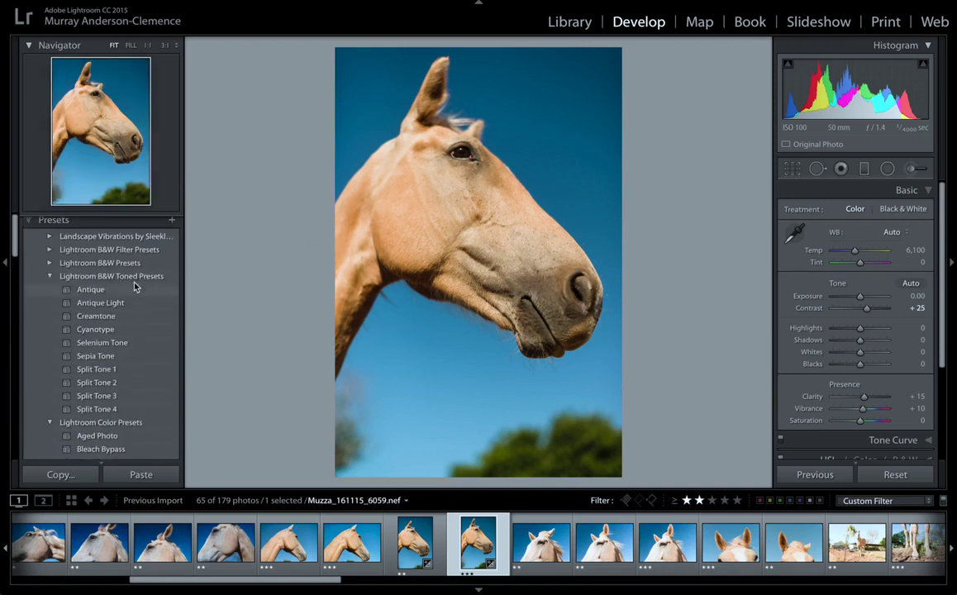
pyautogui.click(121, 223)
pyautogui.click(93, 263)
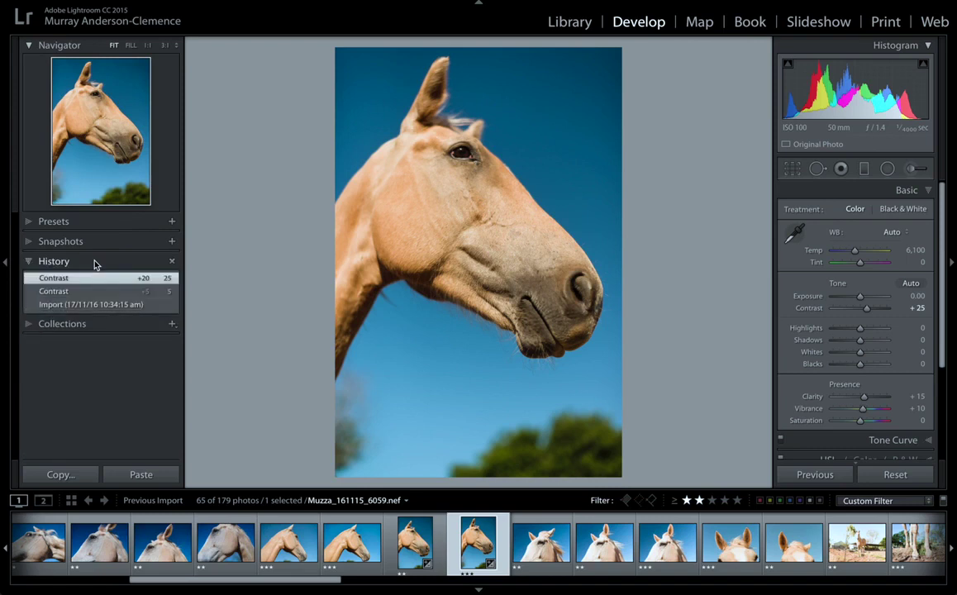
# Revert the horse portrait to its Import history state and set its white balance to As Shot
pyautogui.click(91, 305)
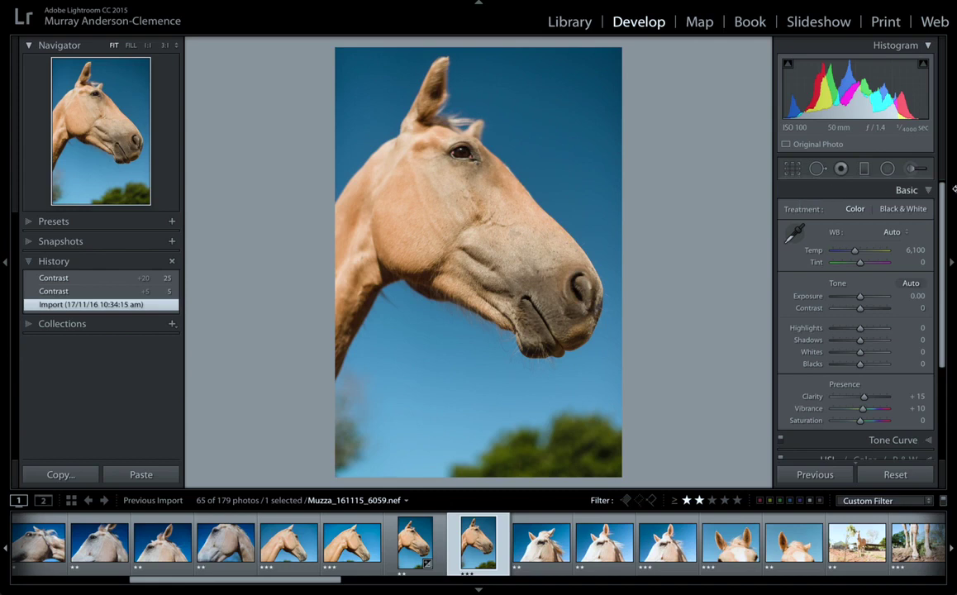
pyautogui.click(896, 232)
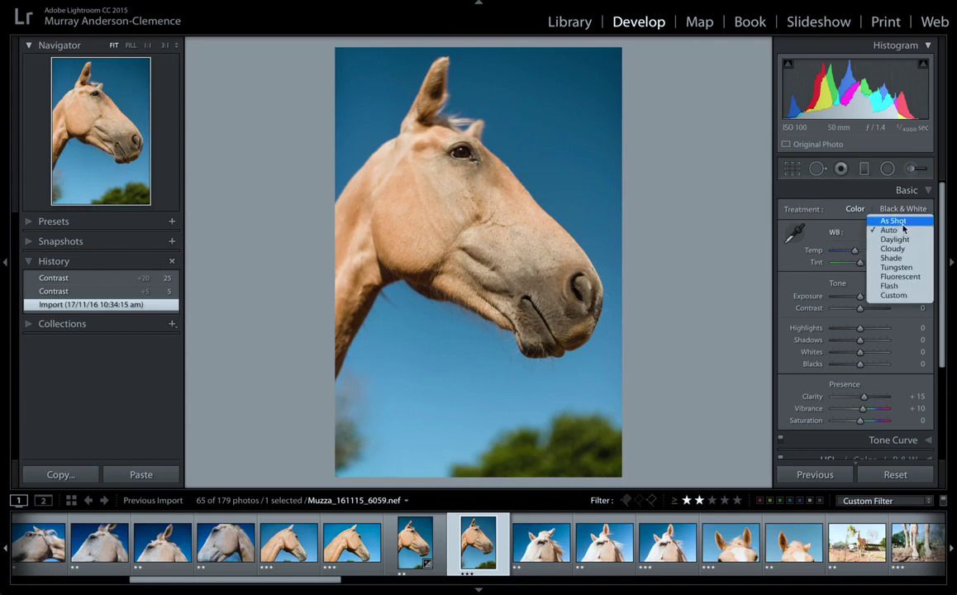
pyautogui.click(897, 221)
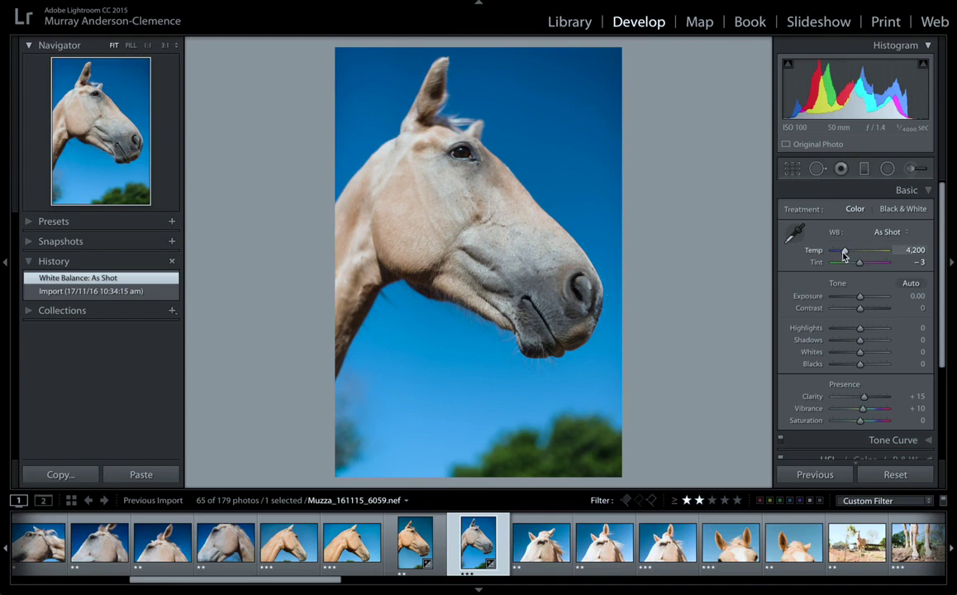
# Try an extreme white balance with Temp 50,000 and Tint -106, and undo both changes
pyautogui.moveTo(843, 254); pyautogui.dragTo(908, 249)
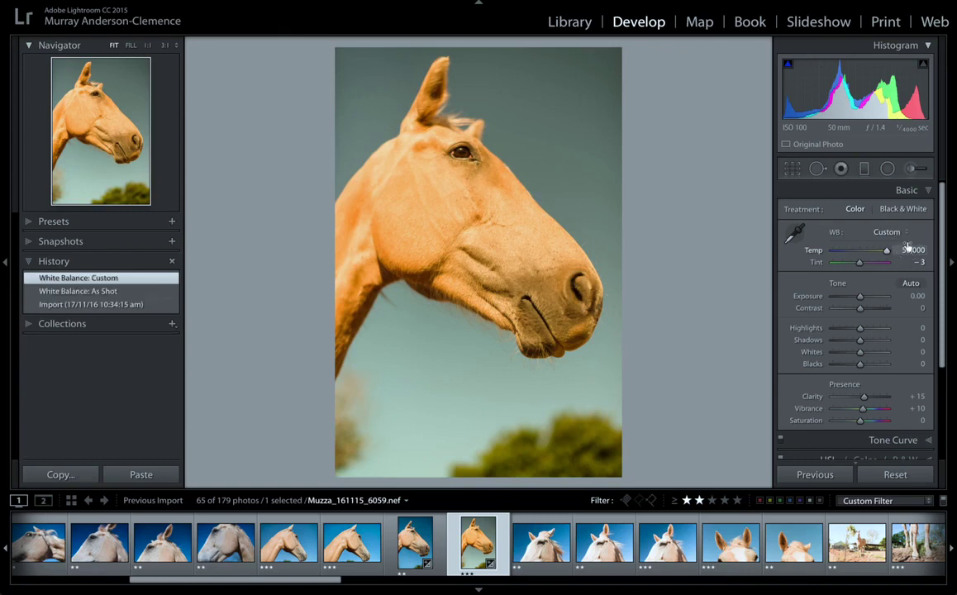
pyautogui.moveTo(860, 262)
pyautogui.mouseDown()
pyautogui.moveTo(896, 266)
pyautogui.moveTo(744, 263)
pyautogui.moveTo(884, 266)
pyautogui.moveTo(840, 263)
pyautogui.mouseUp()
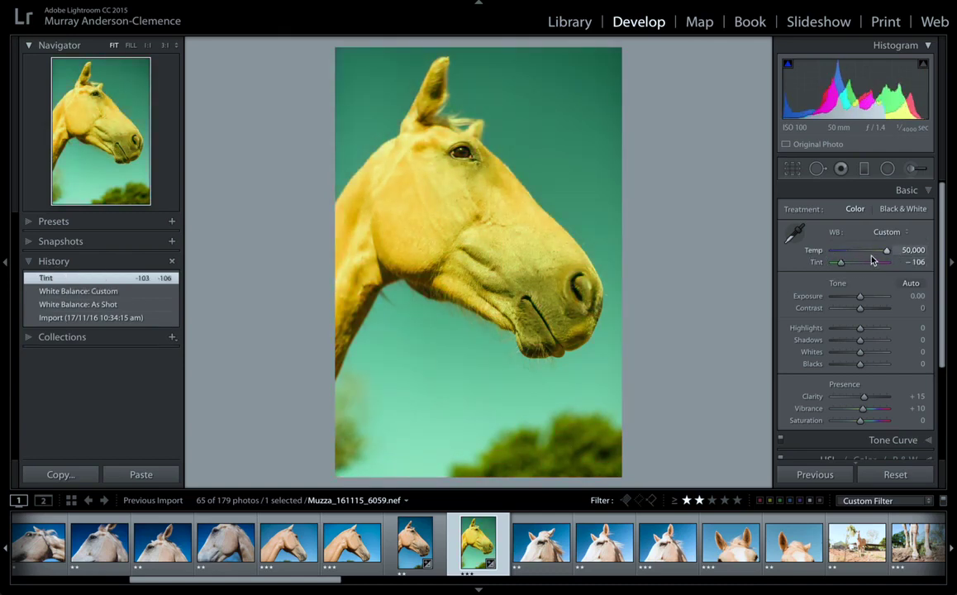
pyautogui.hotkey('ctrl', 'z')
pyautogui.hotkey('ctrl', 'z')
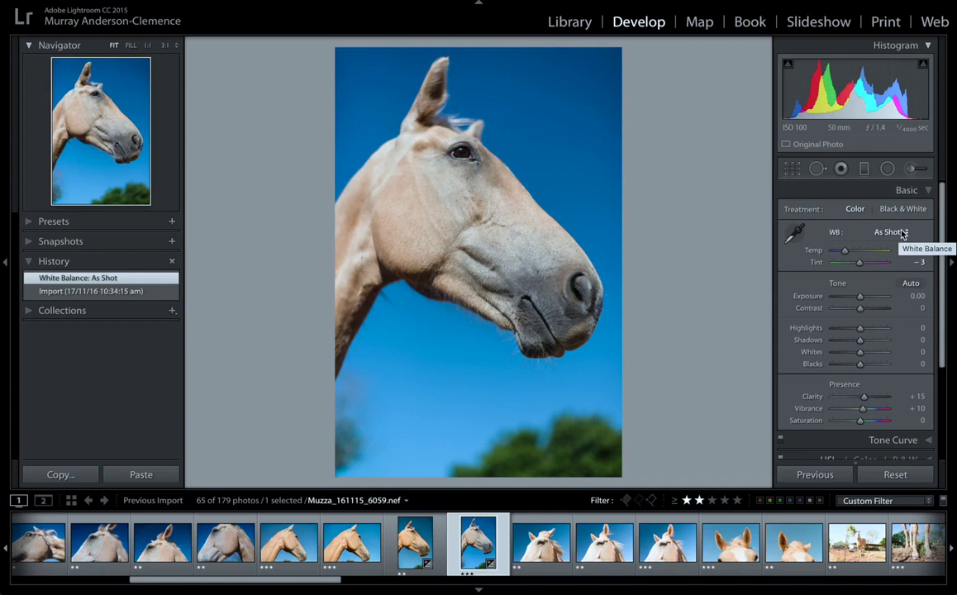
# Apply the Daylight white balance to the horse portrait, and switch it to Auto for comparison
pyautogui.click(900, 232)
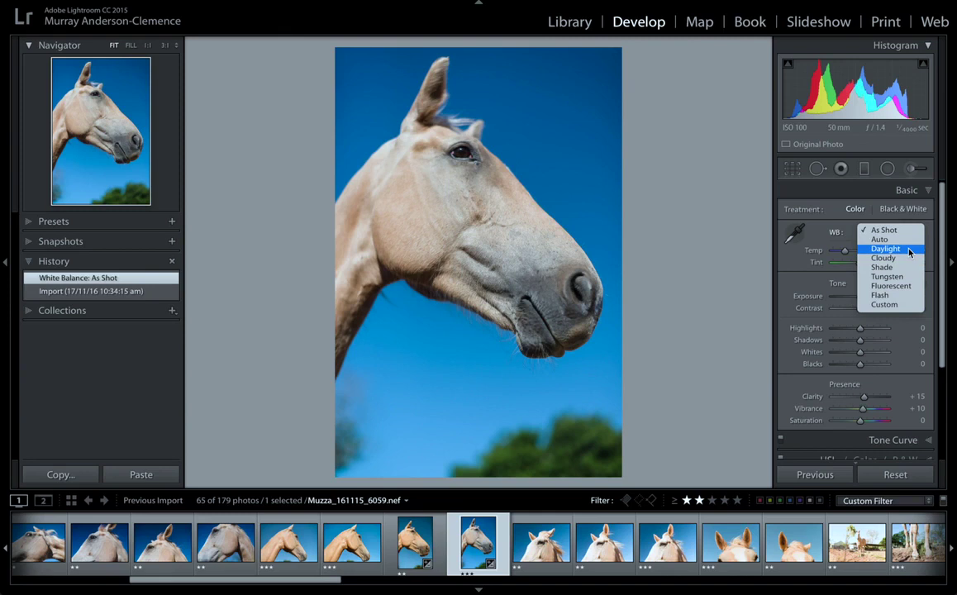
pyautogui.click(909, 249)
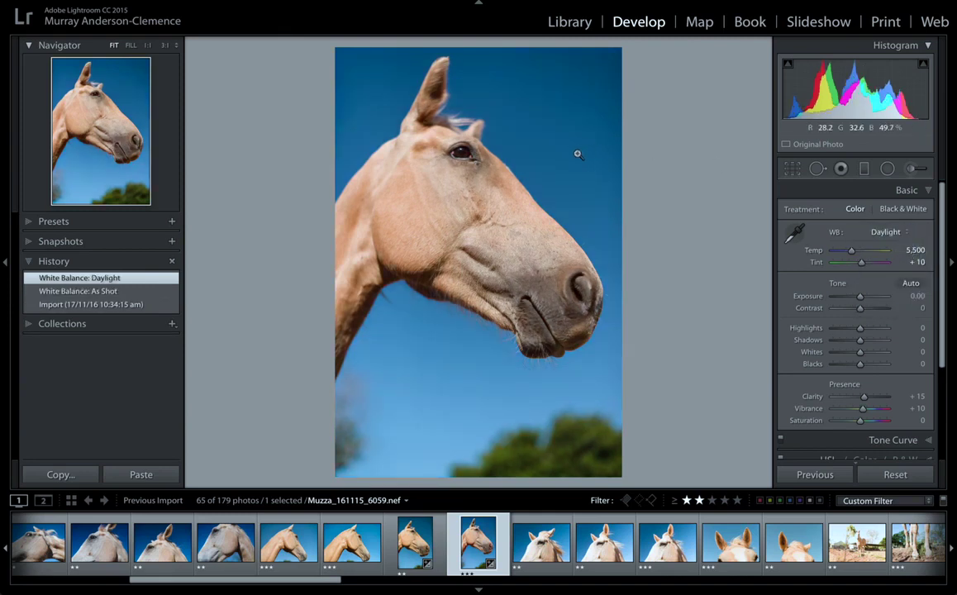
pyautogui.click(885, 233)
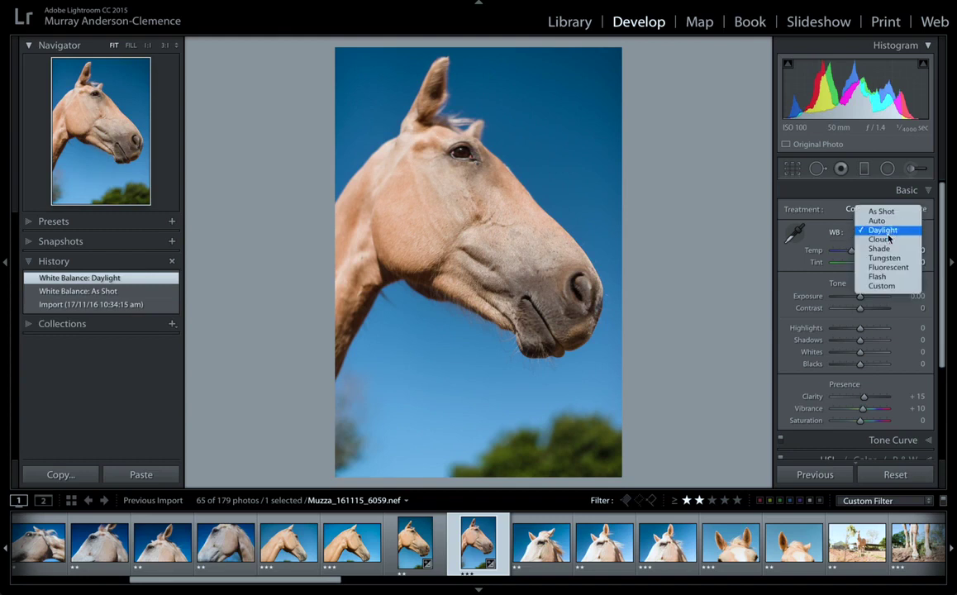
pyautogui.click(884, 222)
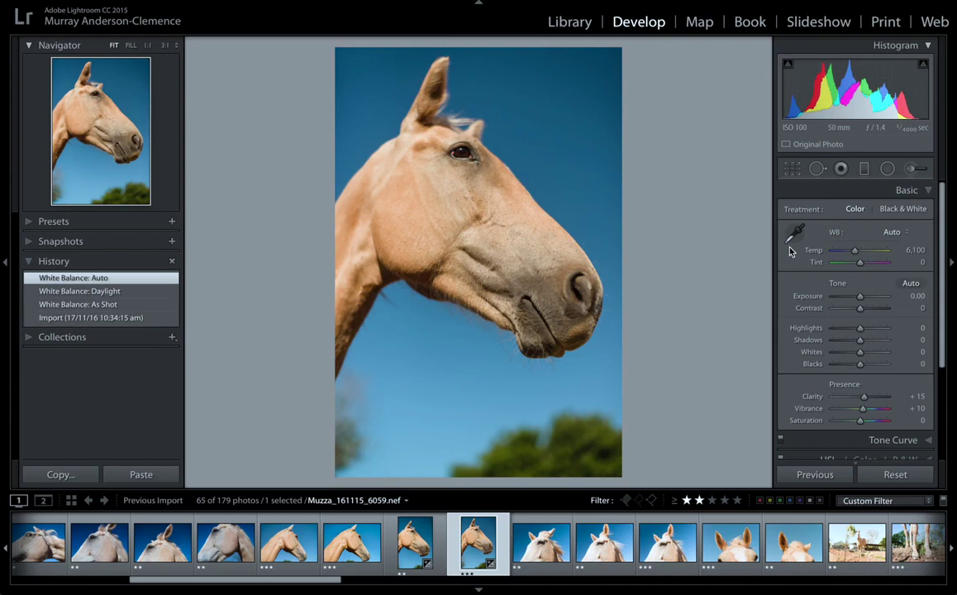
# Go back to the Daylight history state and sample a neutral on the horse's muzzle with the White Balance Selector
pyautogui.click(158, 294)
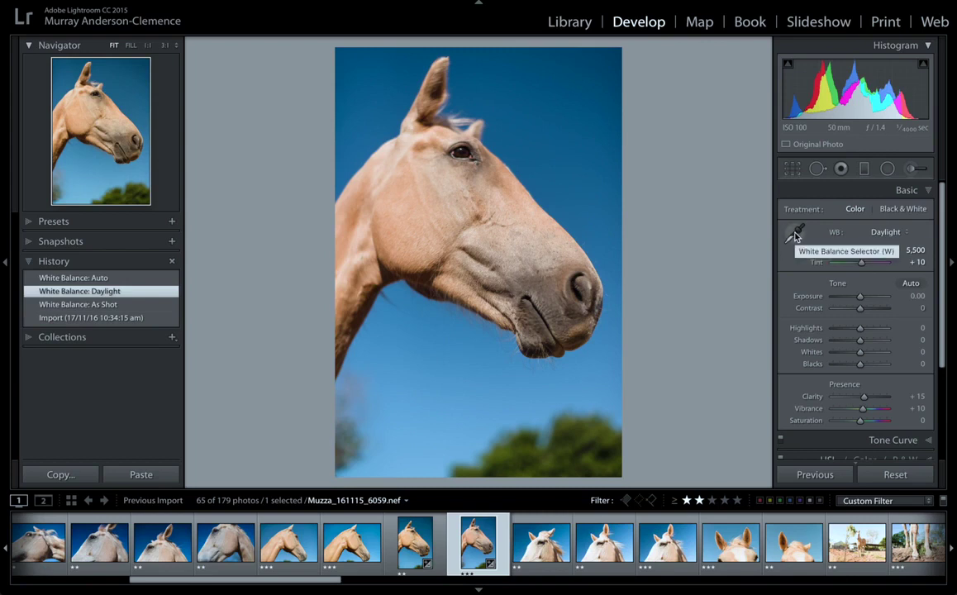
pyautogui.click(795, 237)
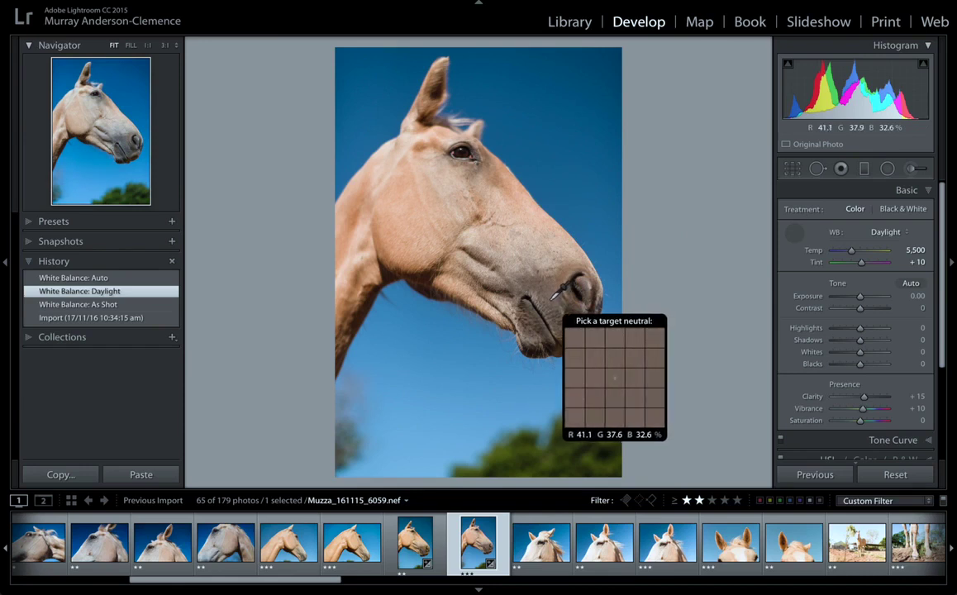
pyautogui.click(551, 300)
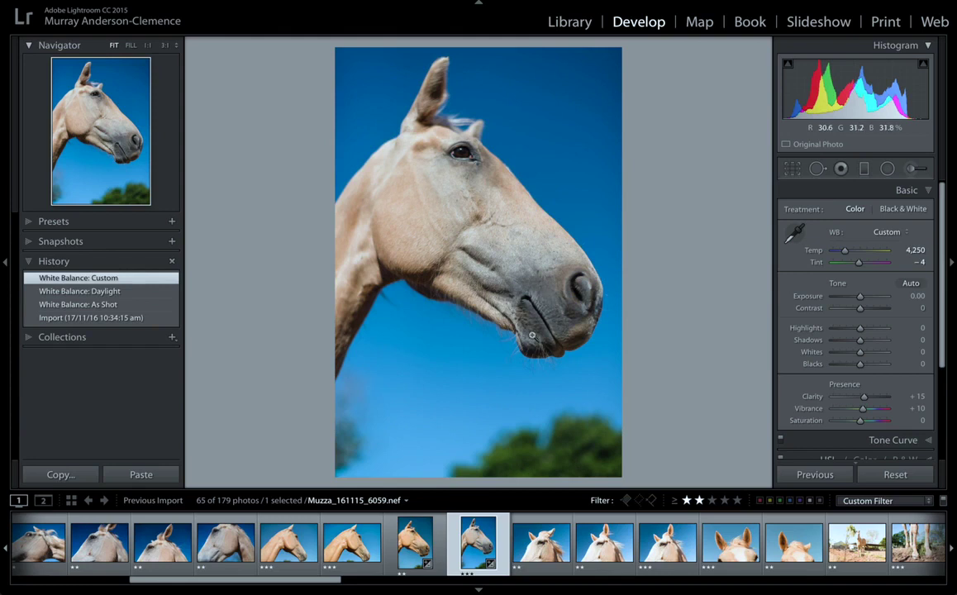
# Undo and redo the custom white balance to compare the horse portrait with and without it
pyautogui.hotkey('ctrl', 'z')
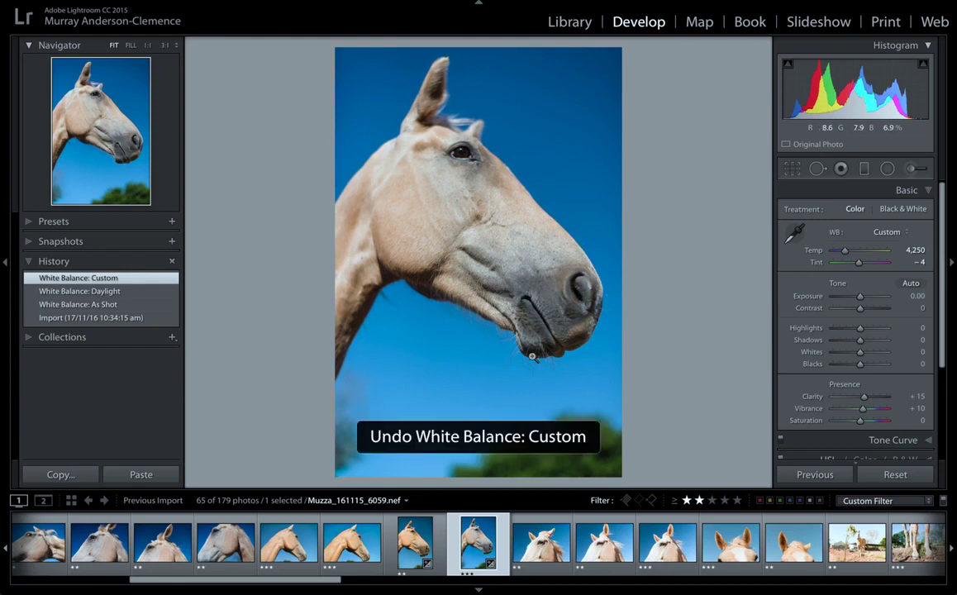
pyautogui.hotkey('ctrl', 'y')
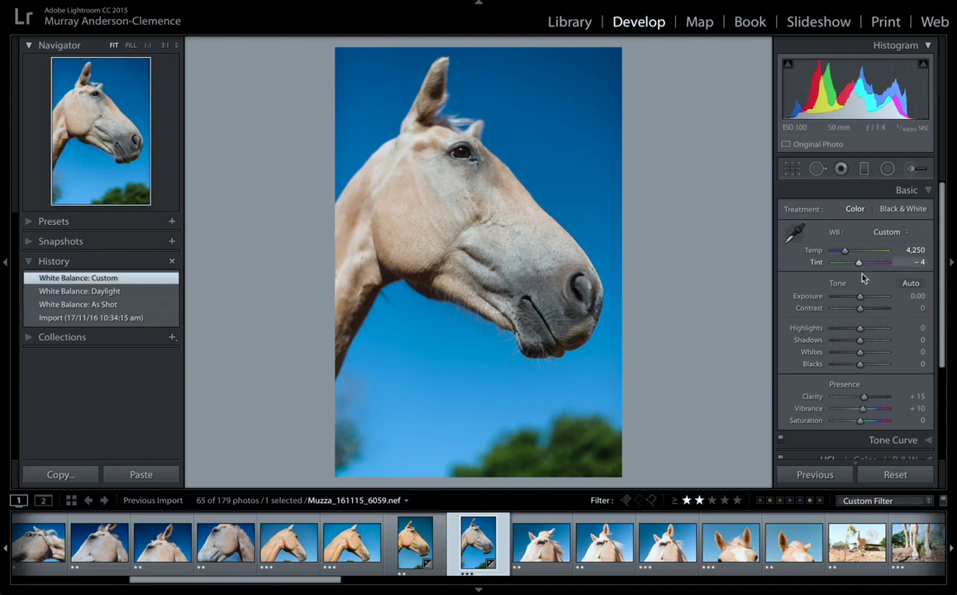
# Set the horse portrait's Whites to +46 and Blacks to -6, checking the highlights with the clipping preview
pyautogui.click(860, 358)
pyautogui.moveTo(860, 358)
pyautogui.mouseDown()
pyautogui.moveTo(878, 354)
pyautogui.moveTo(835, 345)
pyautogui.moveTo(869, 347)
pyautogui.moveTo(860, 348)
pyautogui.mouseUp()
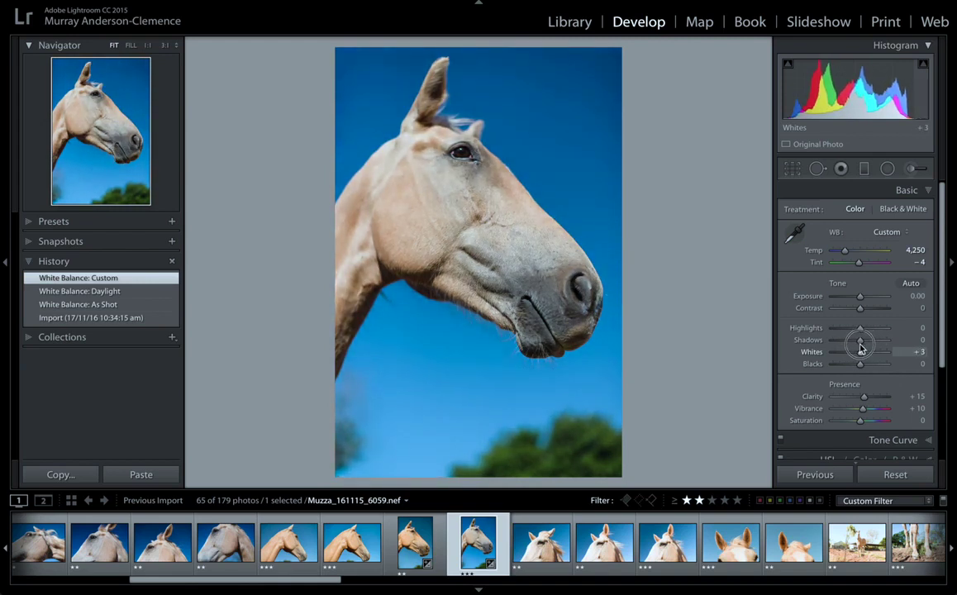
pyautogui.moveTo(860, 348); pyautogui.dragTo(856, 349)
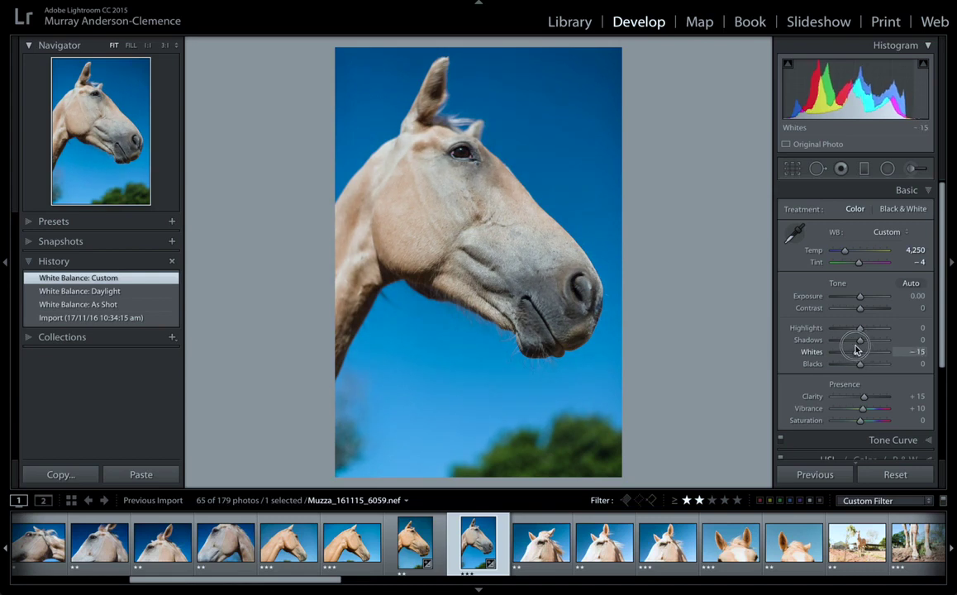
pyautogui.press('alt')
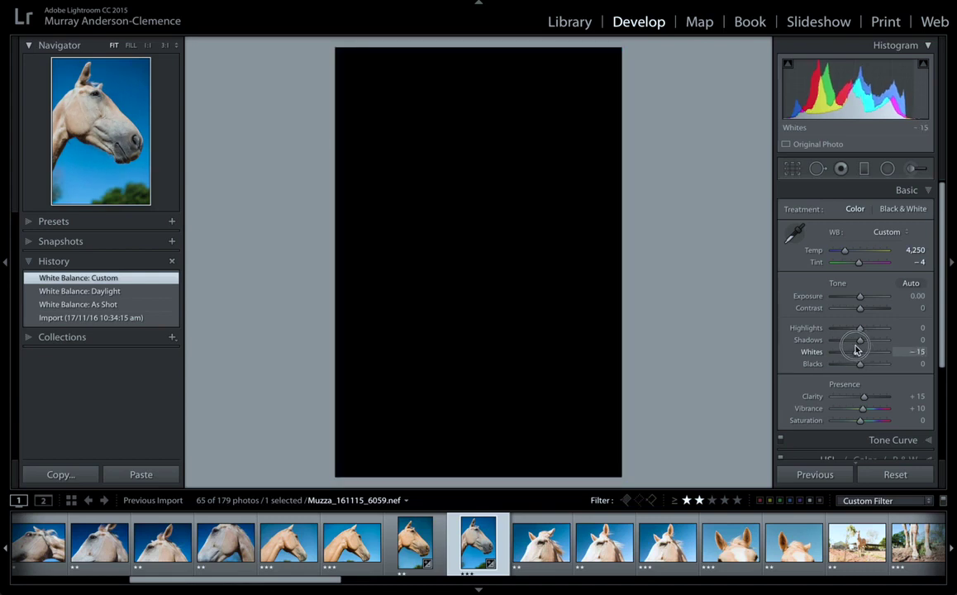
pyautogui.moveTo(856, 350)
pyautogui.mouseDown()
pyautogui.moveTo(884, 350)
pyautogui.moveTo(857, 349)
pyautogui.moveTo(873, 349)
pyautogui.mouseUp()
pyautogui.press('alt')
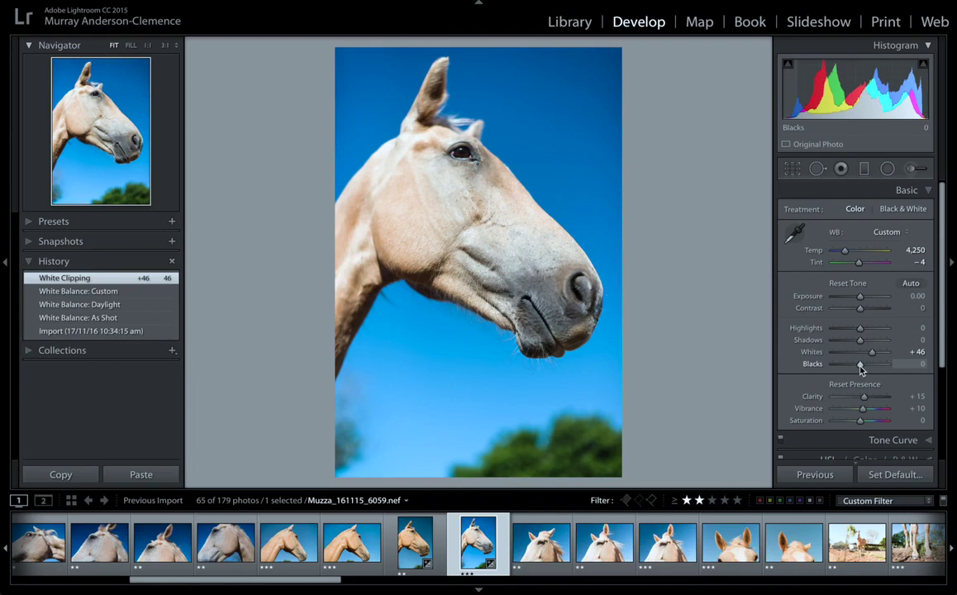
pyautogui.moveTo(860, 369)
pyautogui.mouseDown()
pyautogui.moveTo(851, 371)
pyautogui.moveTo(859, 371)
pyautogui.mouseUp()
pyautogui.moveTo(858, 370)
pyautogui.mouseDown()
pyautogui.moveTo(843, 366)
pyautogui.moveTo(858, 369)
pyautogui.mouseUp()
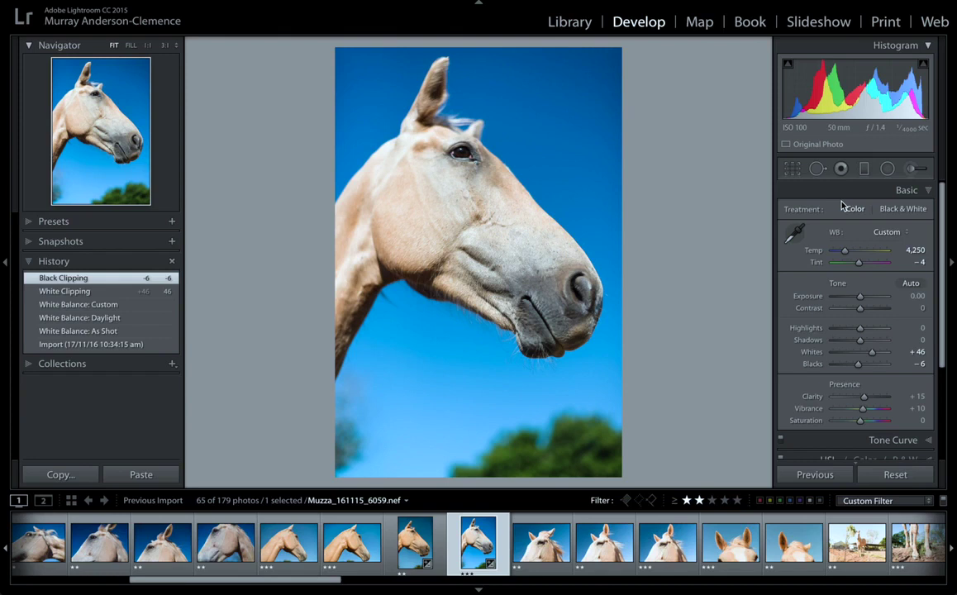
# Compare the adjusted horse portrait with its Before version
pyautogui.press('\\')
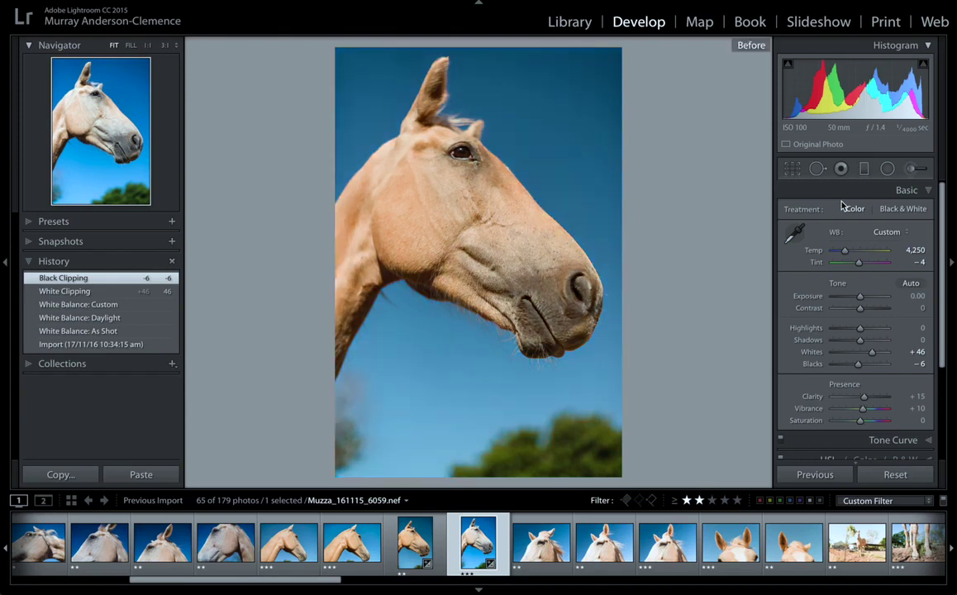
pyautogui.press('\\')
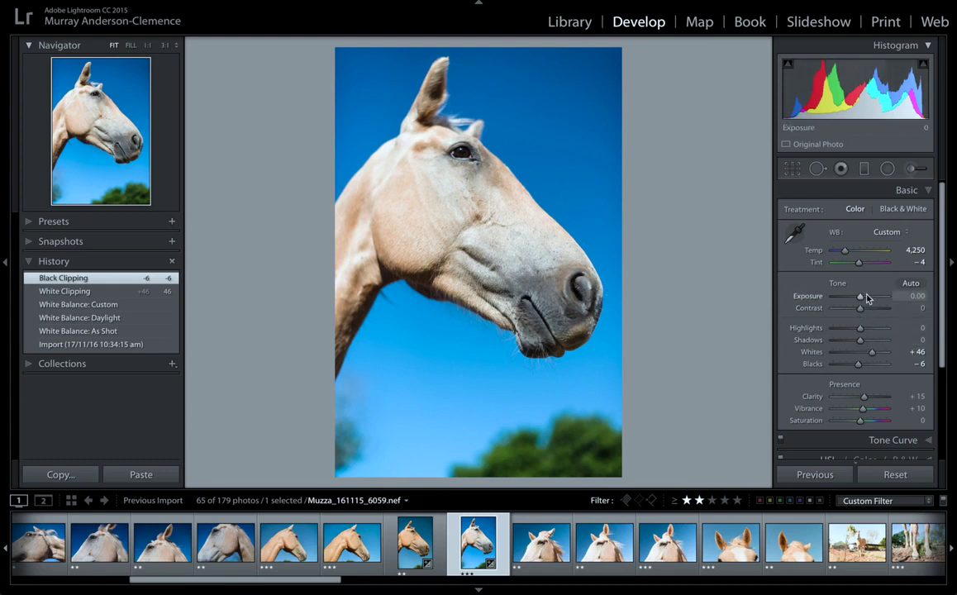
# Lower the portrait's Exposure to -0.20, and try an extreme Exposure of 5.00 and undo it
pyautogui.moveTo(859, 300); pyautogui.dragTo(858, 299)
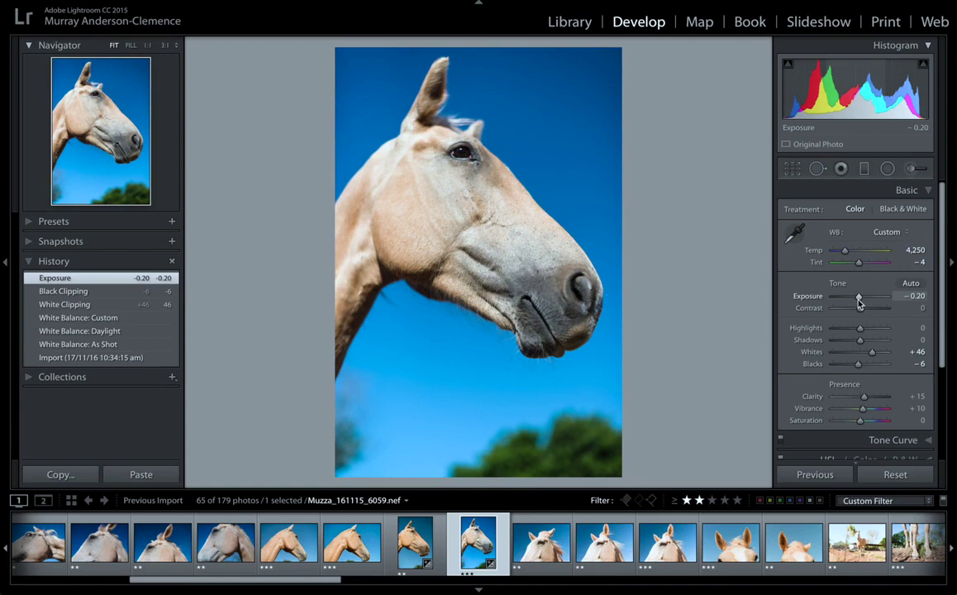
pyautogui.moveTo(859, 297); pyautogui.dragTo(892, 298)
pyautogui.hotkey('ctrl', 'z')
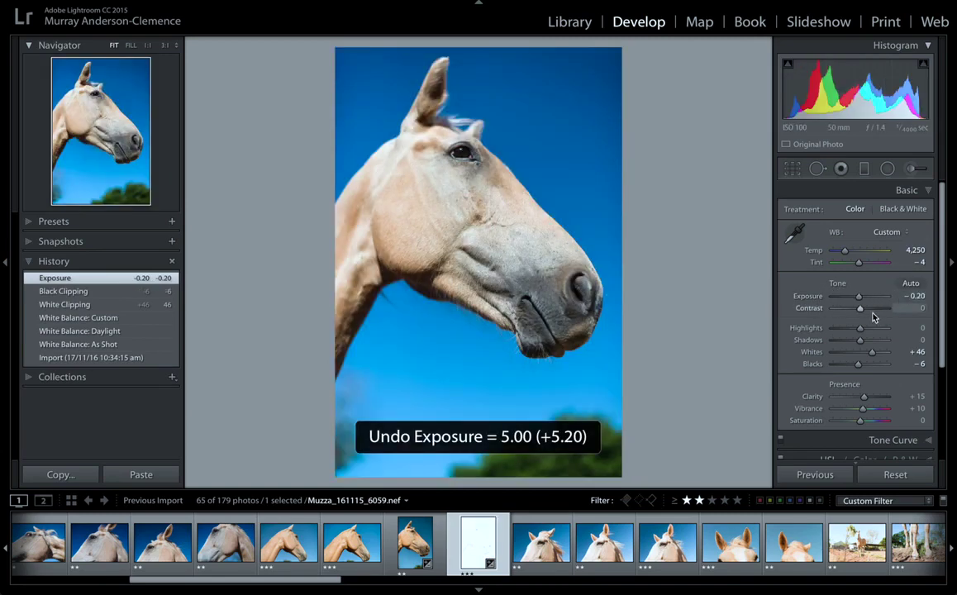
# Refine the portrait's tones with Contrast -6, Highlights -9 and Shadows +46
pyautogui.moveTo(859, 308)
pyautogui.mouseDown()
pyautogui.moveTo(924, 313)
pyautogui.moveTo(795, 299)
pyautogui.moveTo(888, 298)
pyautogui.moveTo(829, 311)
pyautogui.moveTo(857, 312)
pyautogui.mouseUp()
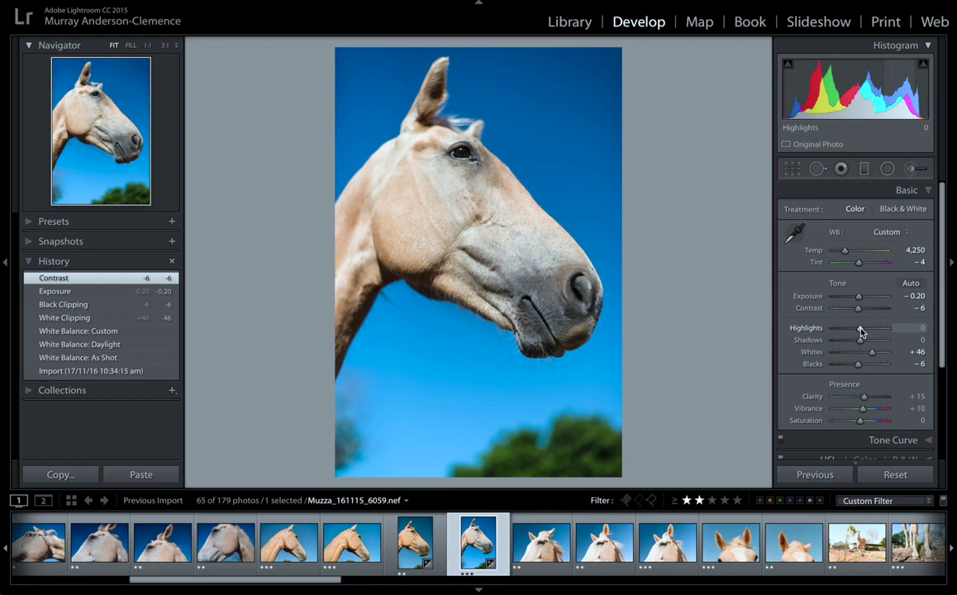
pyautogui.moveTo(860, 331)
pyautogui.mouseDown()
pyautogui.moveTo(820, 337)
pyautogui.moveTo(923, 309)
pyautogui.moveTo(835, 310)
pyautogui.moveTo(882, 313)
pyautogui.moveTo(858, 325)
pyautogui.mouseUp()
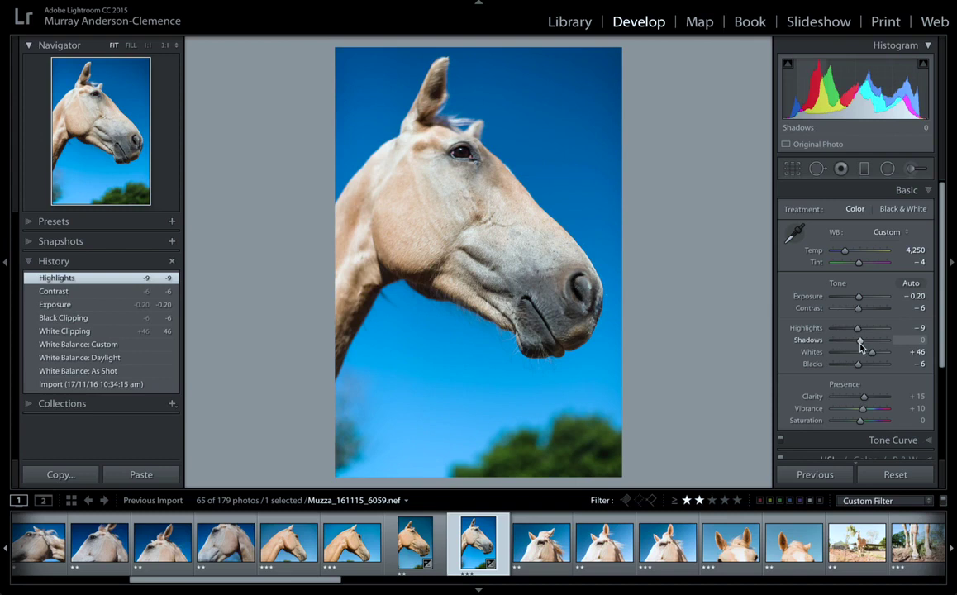
pyautogui.moveTo(860, 346)
pyautogui.mouseDown()
pyautogui.moveTo(882, 348)
pyautogui.moveTo(860, 347)
pyautogui.moveTo(873, 347)
pyautogui.mouseUp()
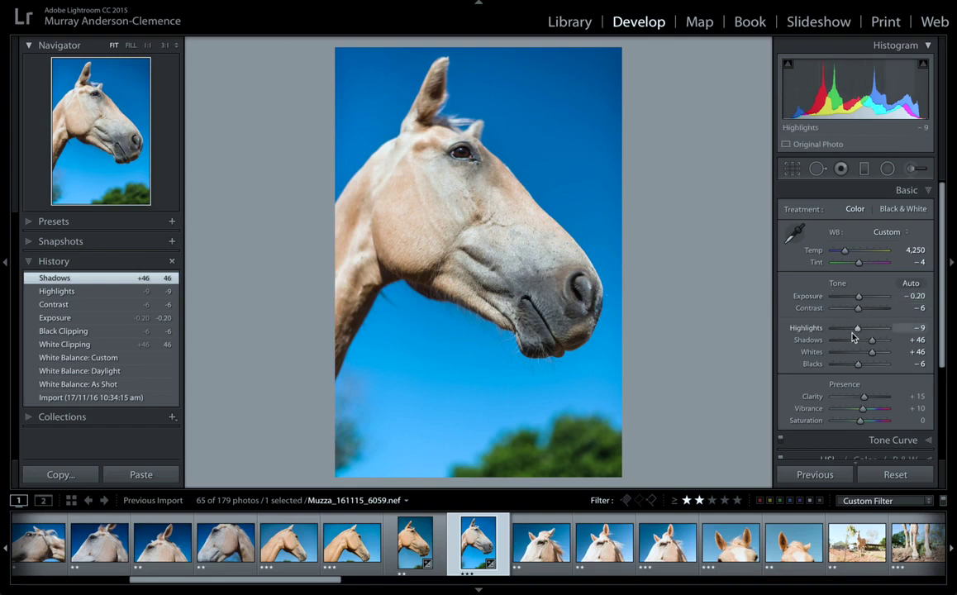
# Set the portrait's Clarity to +22 while inspecting the fur around the horse's eye at 1:1
pyautogui.scroll(-1, 852, 334)
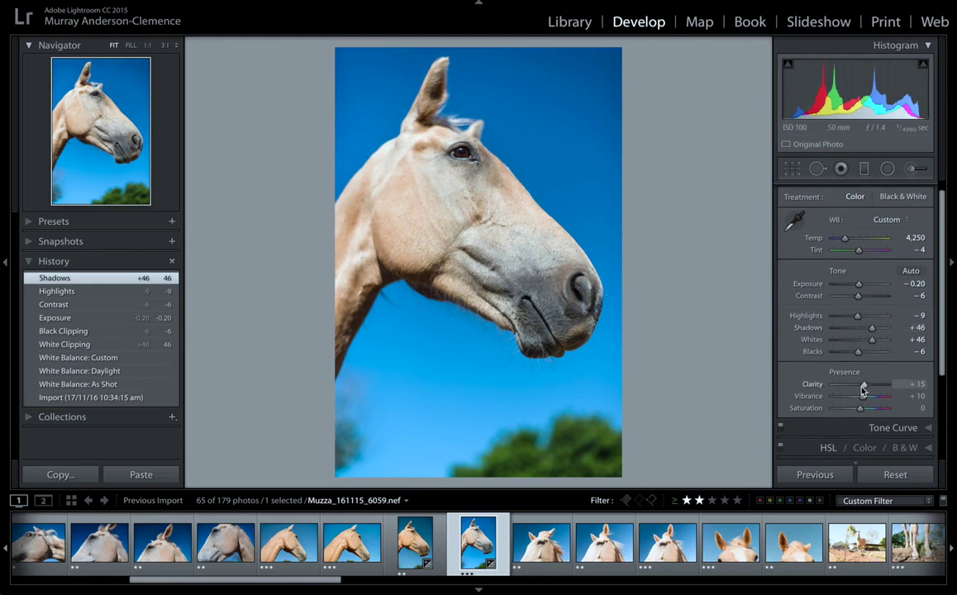
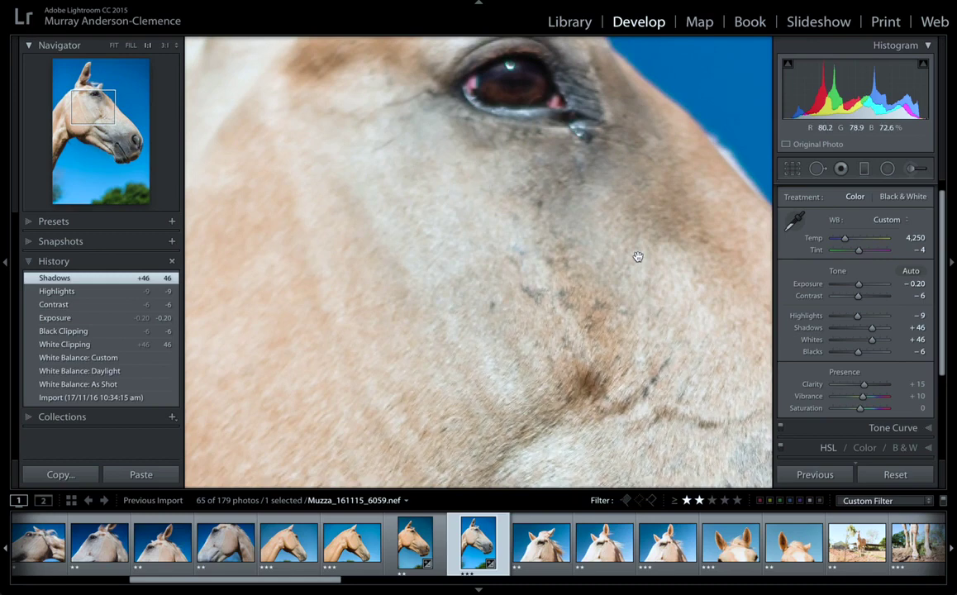
pyautogui.click(864, 389)
pyautogui.moveTo(864, 389)
pyautogui.mouseDown()
pyautogui.moveTo(902, 386)
pyautogui.moveTo(824, 392)
pyautogui.moveTo(864, 388)
pyautogui.mouseUp()
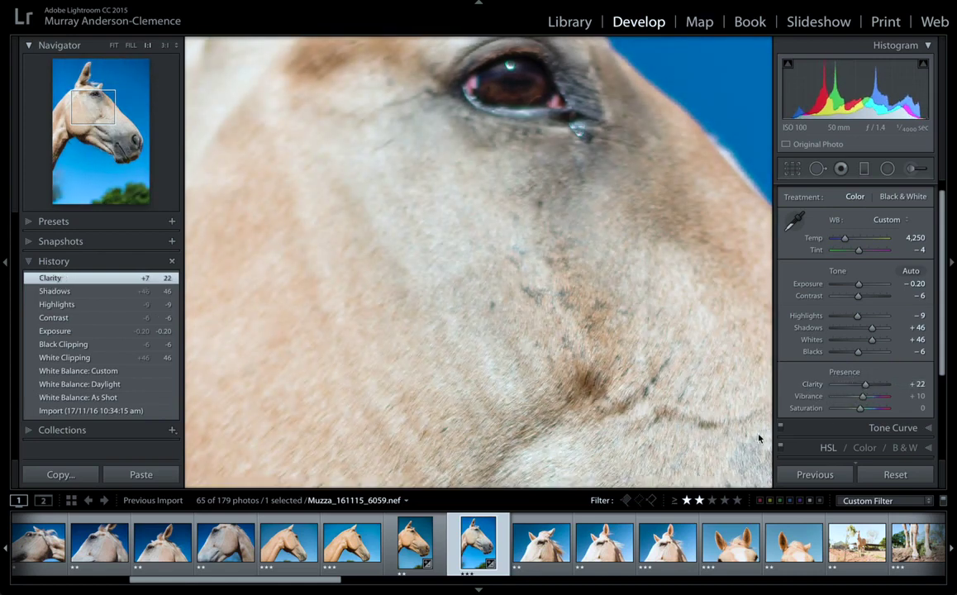
pyautogui.click(599, 399)
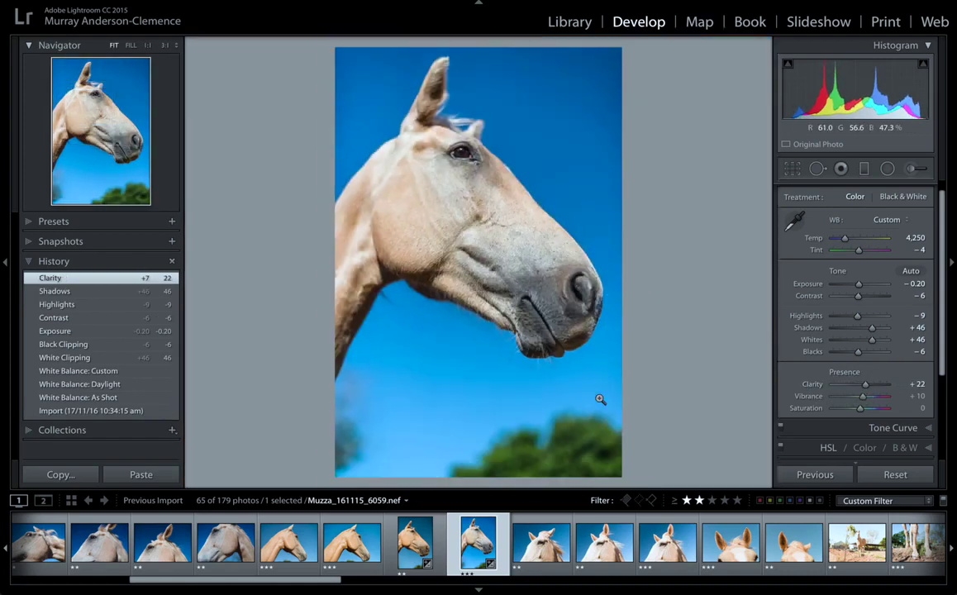
# Try Vibrance at +100 and Saturation at +100 one after the other, undoing each
pyautogui.click(862, 399)
pyautogui.moveTo(862, 399); pyautogui.dragTo(891, 401)
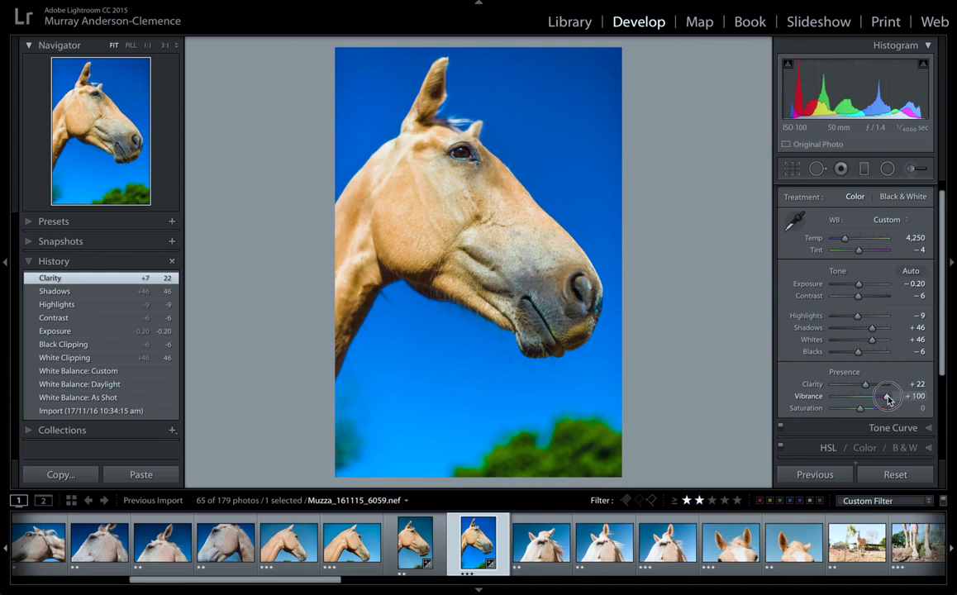
pyautogui.moveTo(887, 399); pyautogui.dragTo(887, 400)
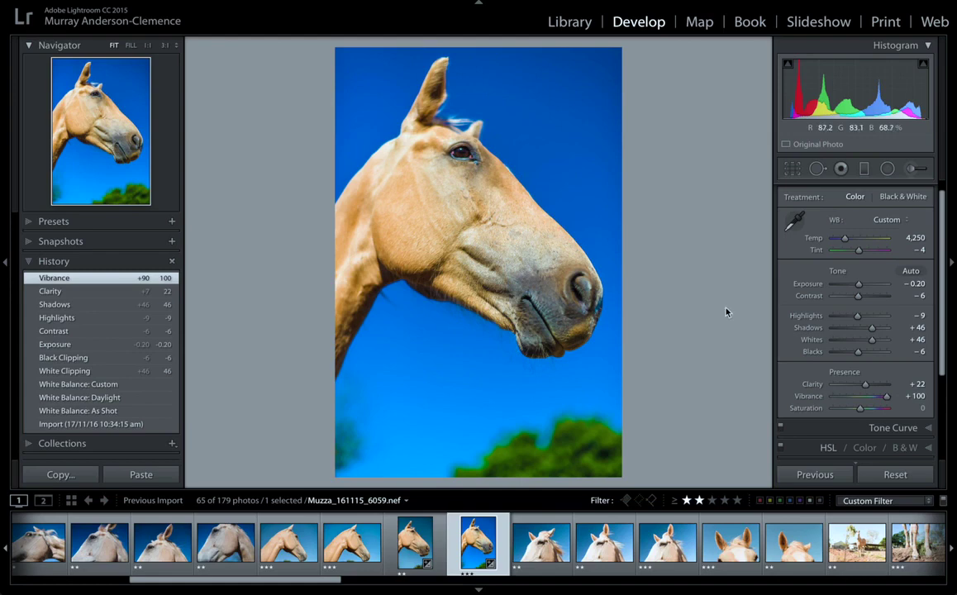
pyautogui.hotkey('ctrl', 'z')
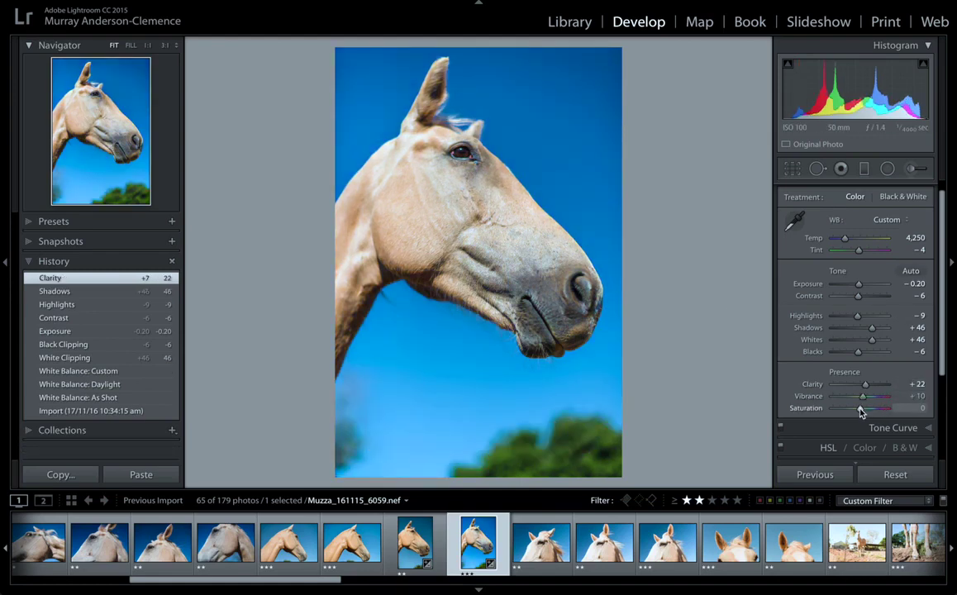
pyautogui.moveTo(860, 410); pyautogui.dragTo(909, 420)
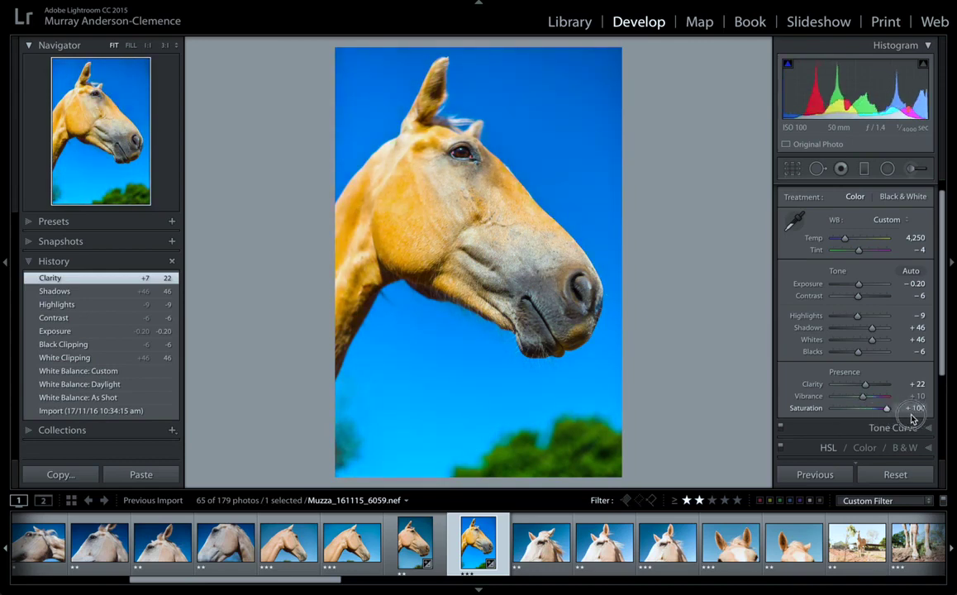
pyautogui.hotkey('ctrl', 'z')
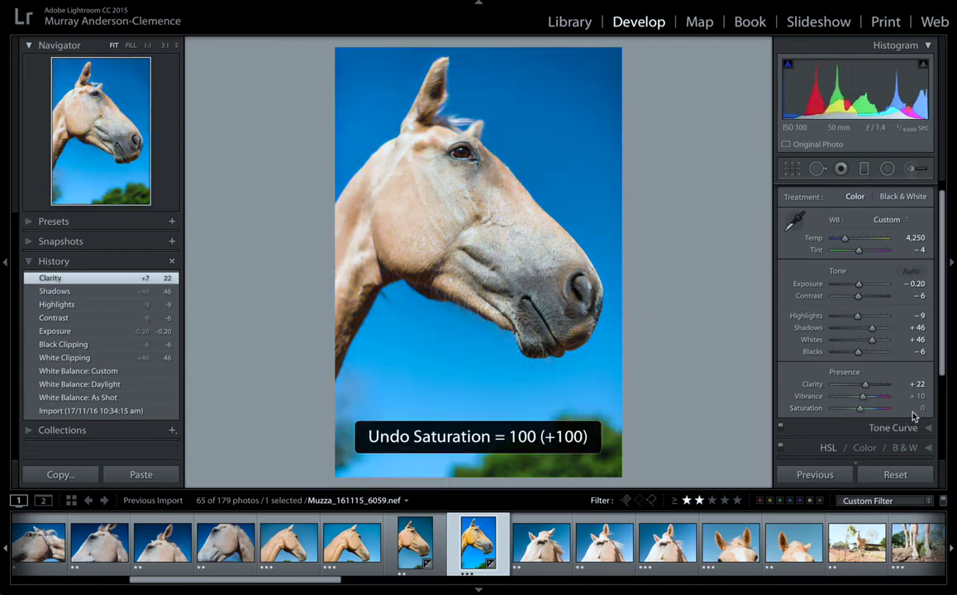
# Set the horse portrait's Vibrance to +68 and Saturation to +11
pyautogui.click(862, 400)
pyautogui.moveTo(862, 400)
pyautogui.mouseDown()
pyautogui.moveTo(877, 399)
pyautogui.moveTo(859, 407)
pyautogui.moveTo(864, 415)
pyautogui.mouseUp()
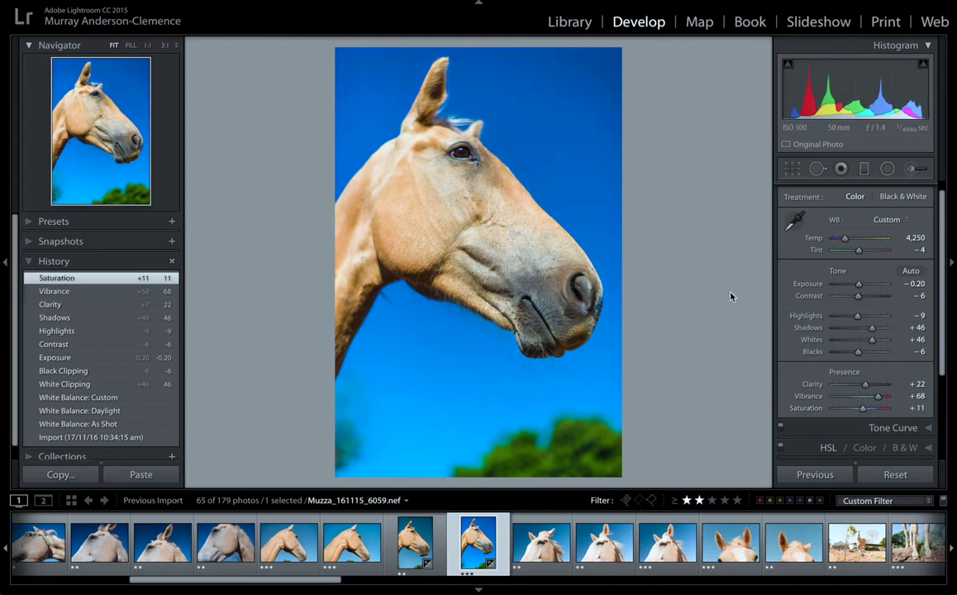
# Toggle between the Before and After versions to review the colour changes on the horse portrait
pyautogui.press('\\')
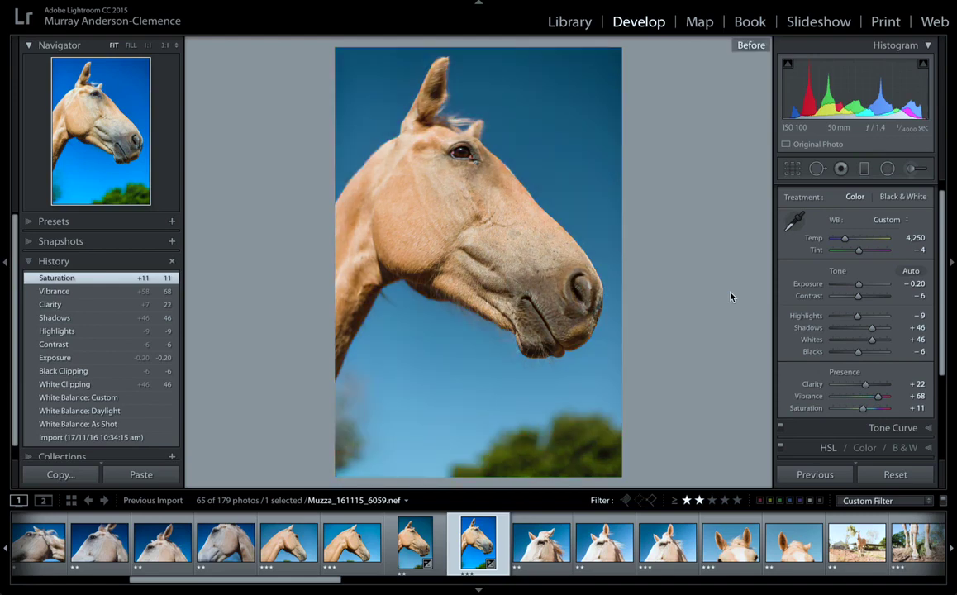
pyautogui.press('\\')
pyautogui.press('\\')
pyautogui.press('\\')
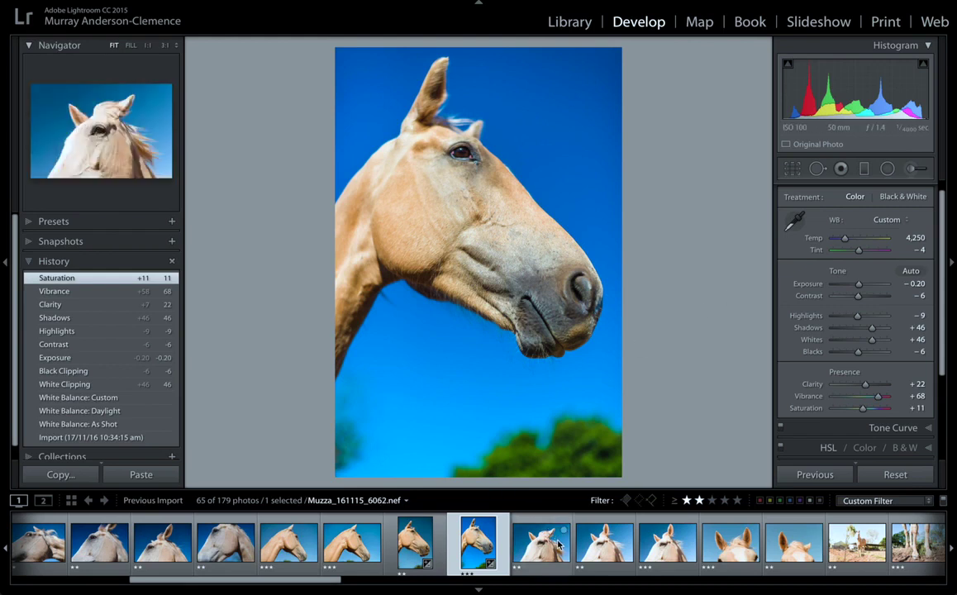
# Filter the photos to three stars and higher, and open the house photo Muzza_161115_6184.tif
pyautogui.scroll(-5, 559, 544)
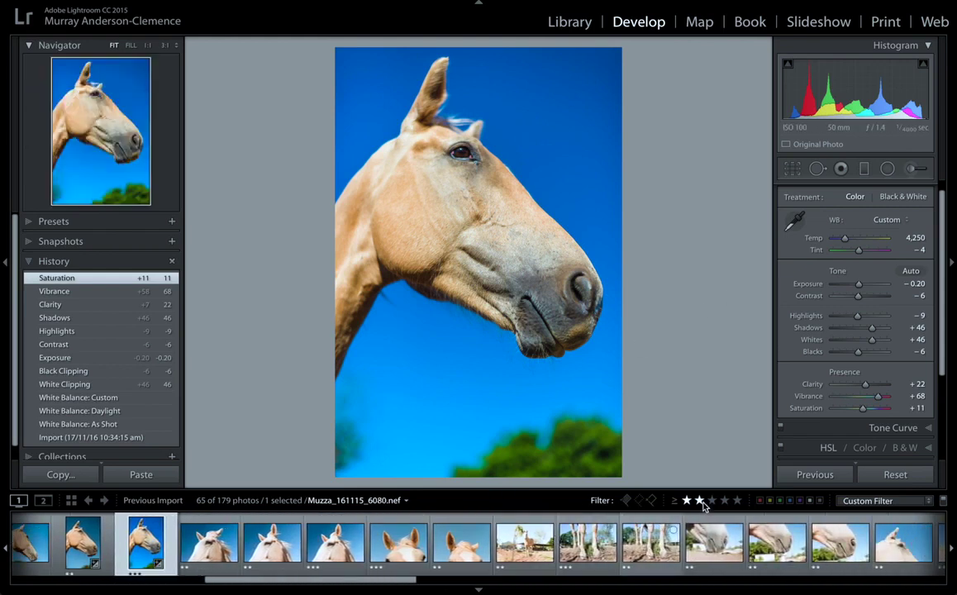
pyautogui.click(712, 500)
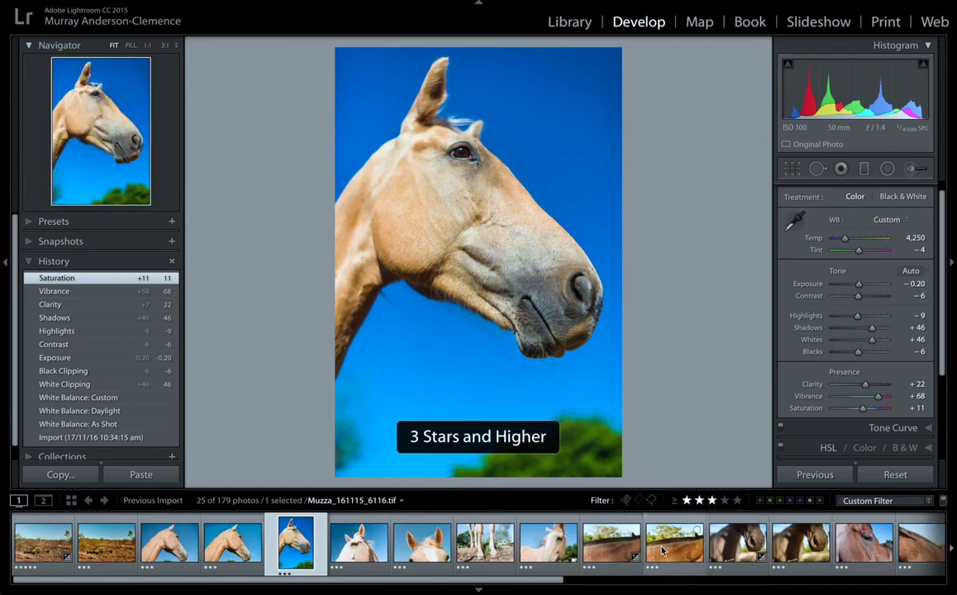
pyautogui.scroll(-8, 684, 551)
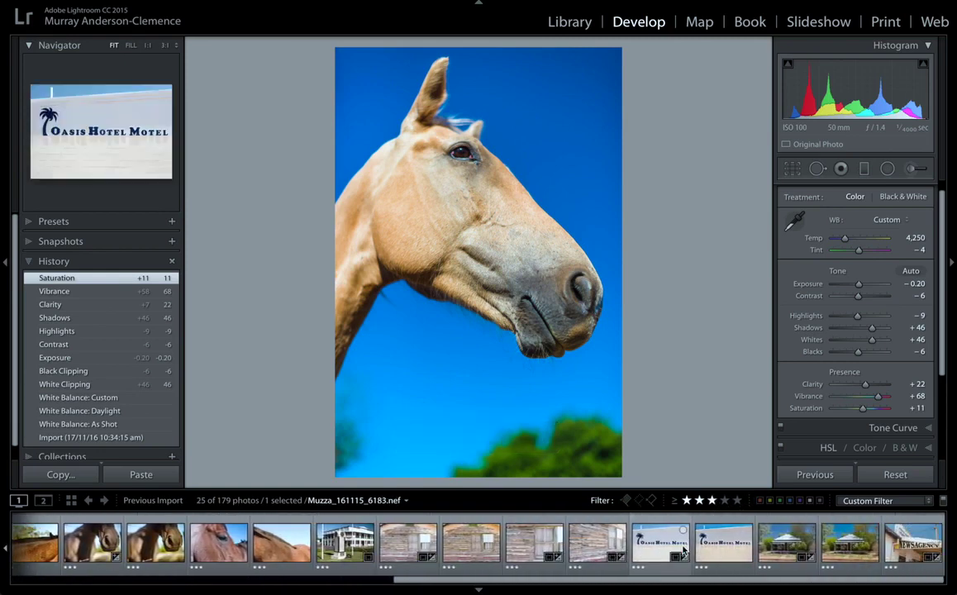
pyautogui.click(855, 543)
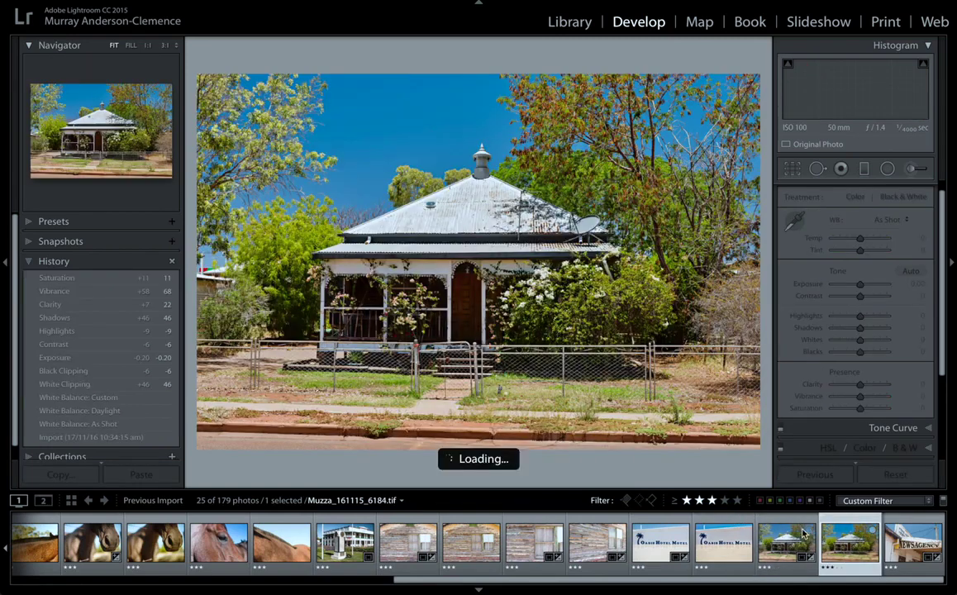
# Filter the photos to two stars and higher, and open the bright house exposure Muzza_161115_6187.nef in an enlarged view
pyautogui.click(699, 500)
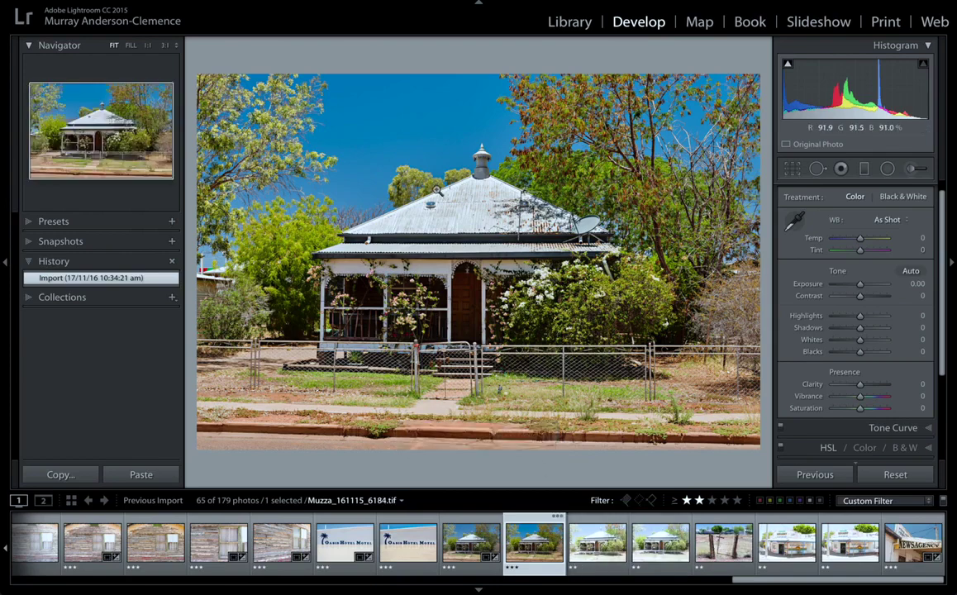
pyautogui.click(652, 552)
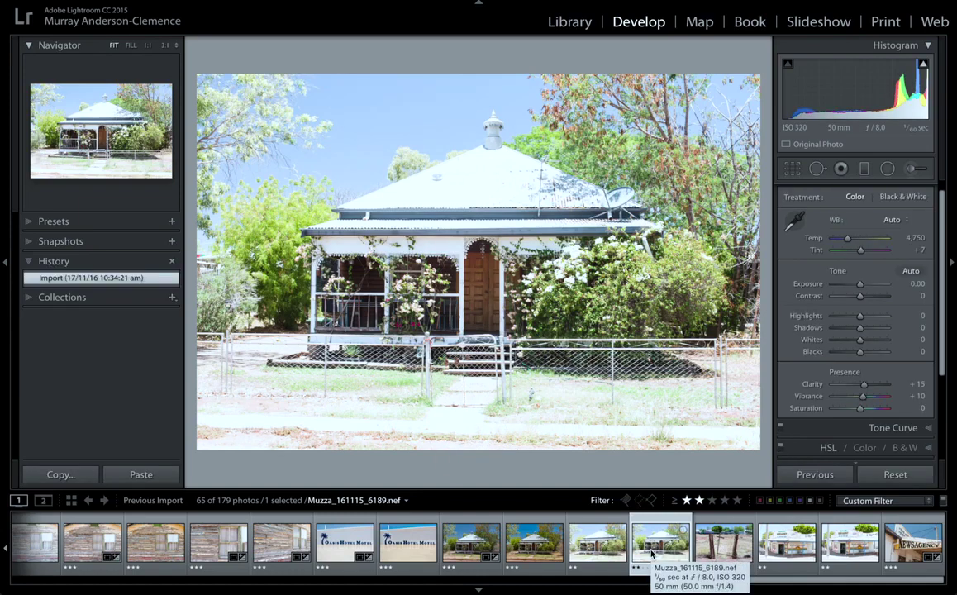
pyautogui.press('Left')
pyautogui.press('Left')
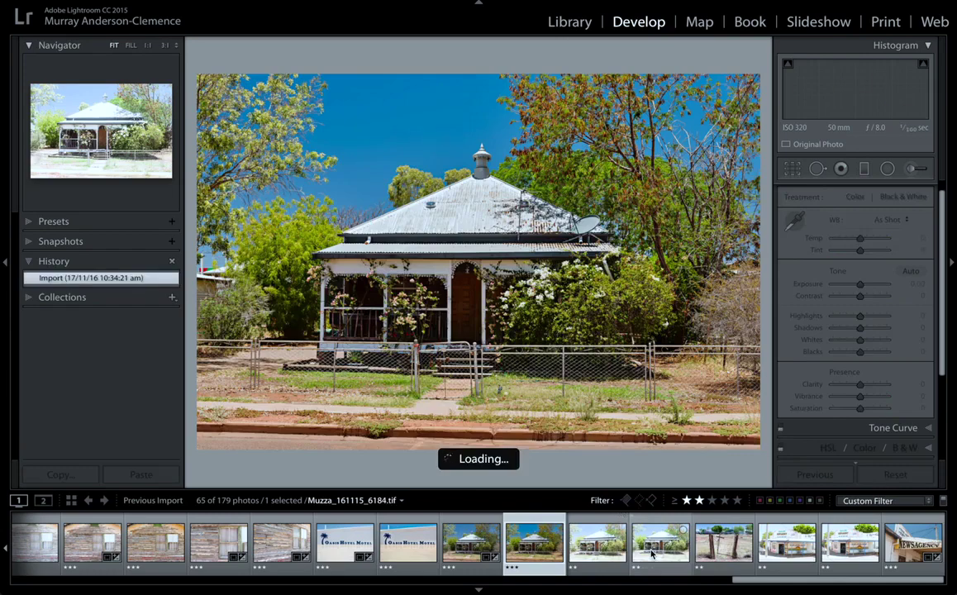
pyautogui.press('Right')
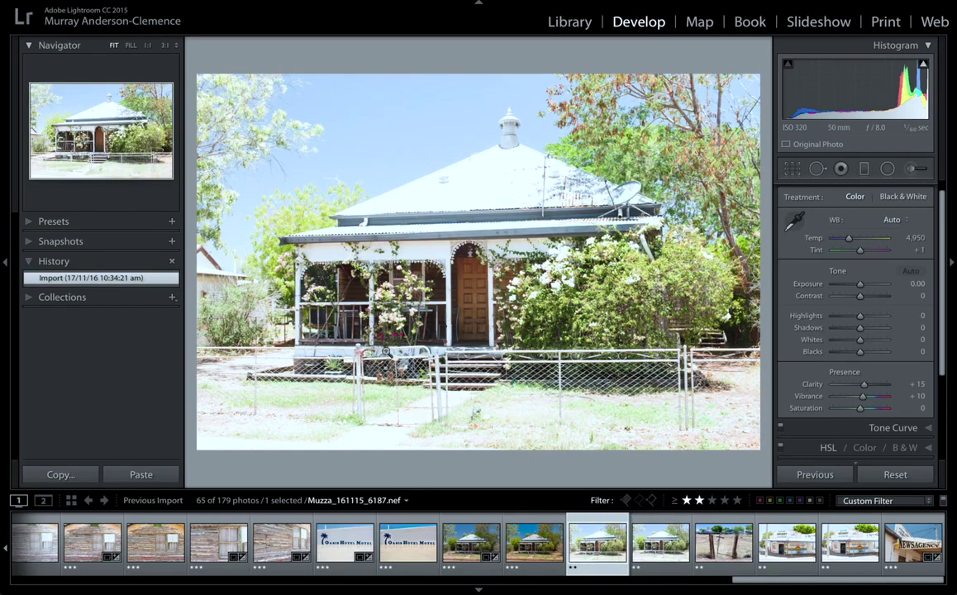
pyautogui.click(5, 263)
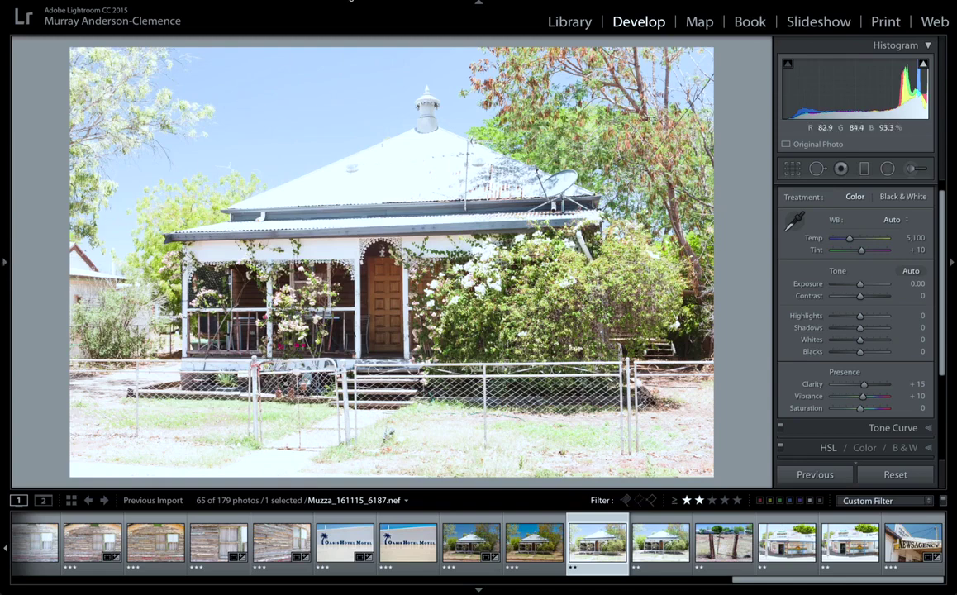
# Set the house photo's white balance by sampling the shaded base of the roof vent as the neutral target
pyautogui.moveTo(352, 4)
pyautogui.click(384, 112)
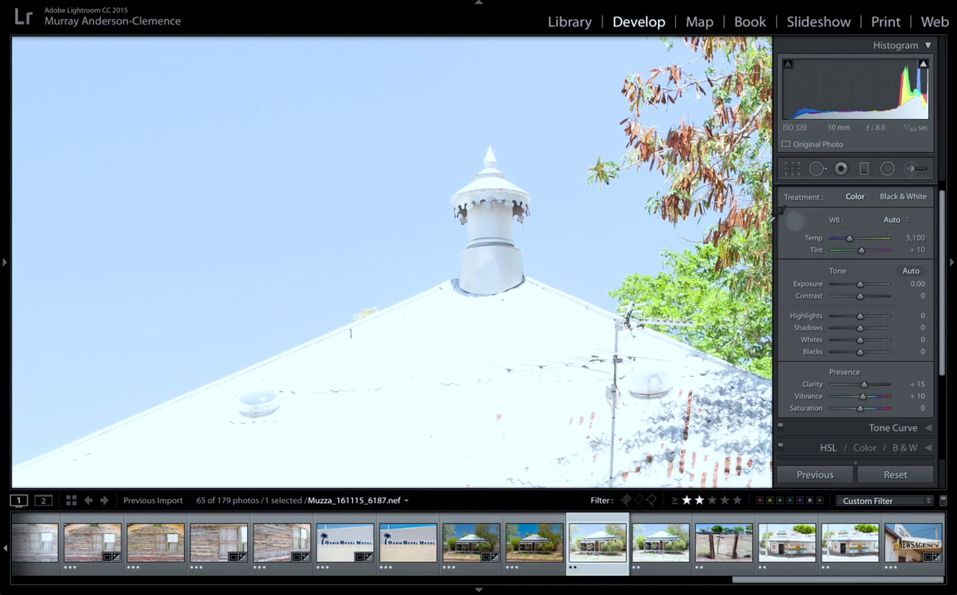
pyautogui.click(795, 220)
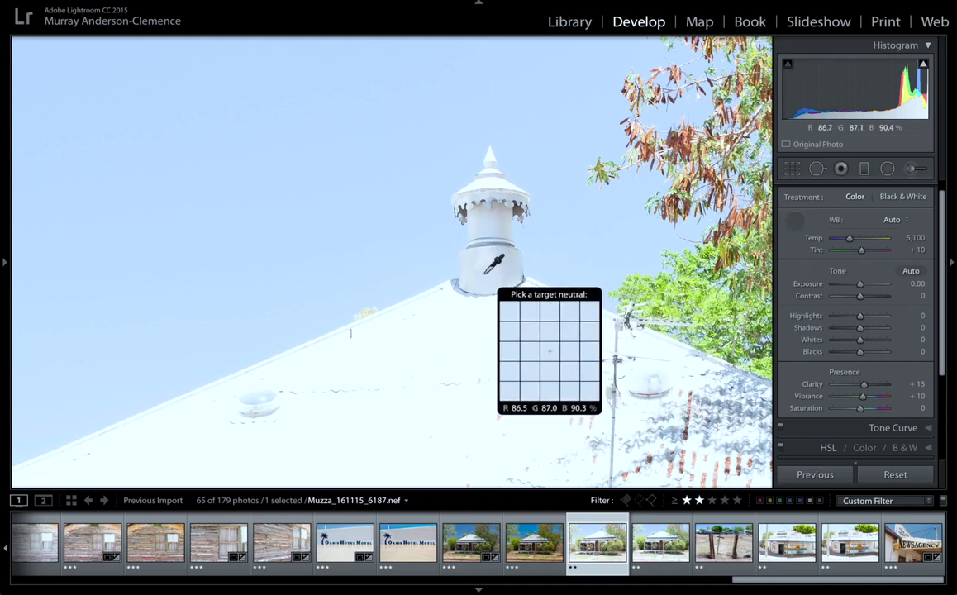
pyautogui.click(485, 273)
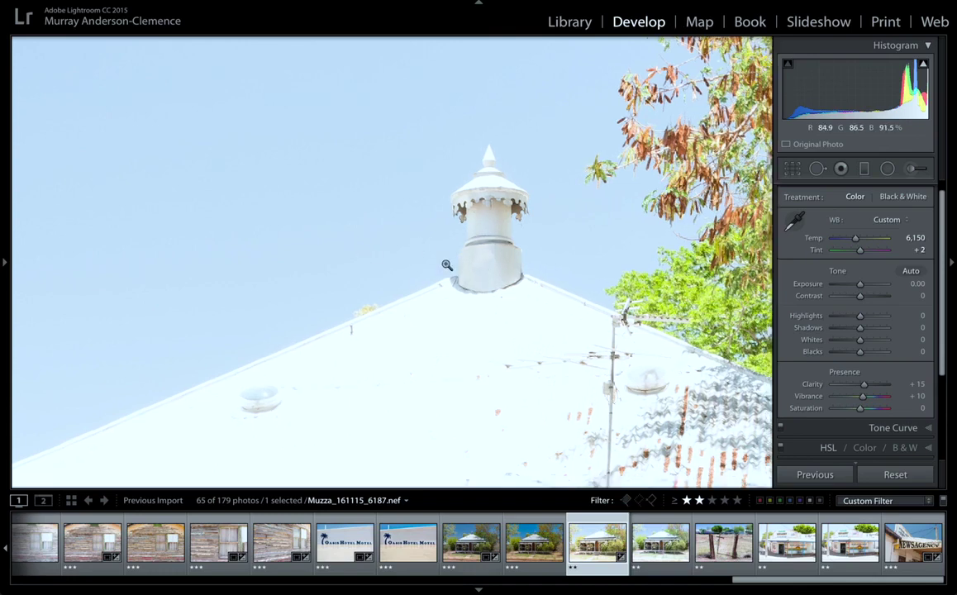
pyautogui.click(404, 239)
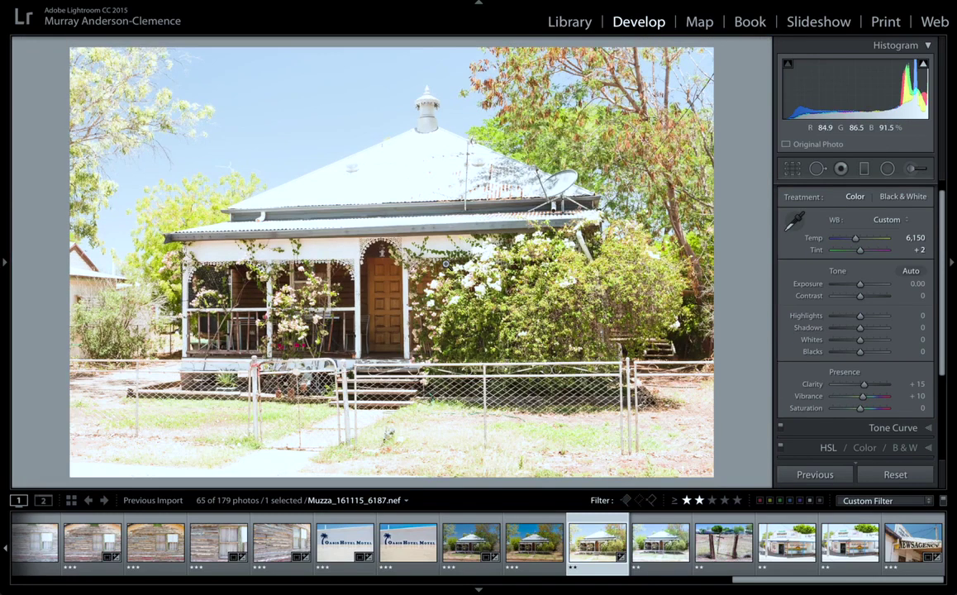
# Set Whites to -100 and Blacks to -19 with the clipping preview, and compare the house photo with its Before version
pyautogui.click(858, 340)
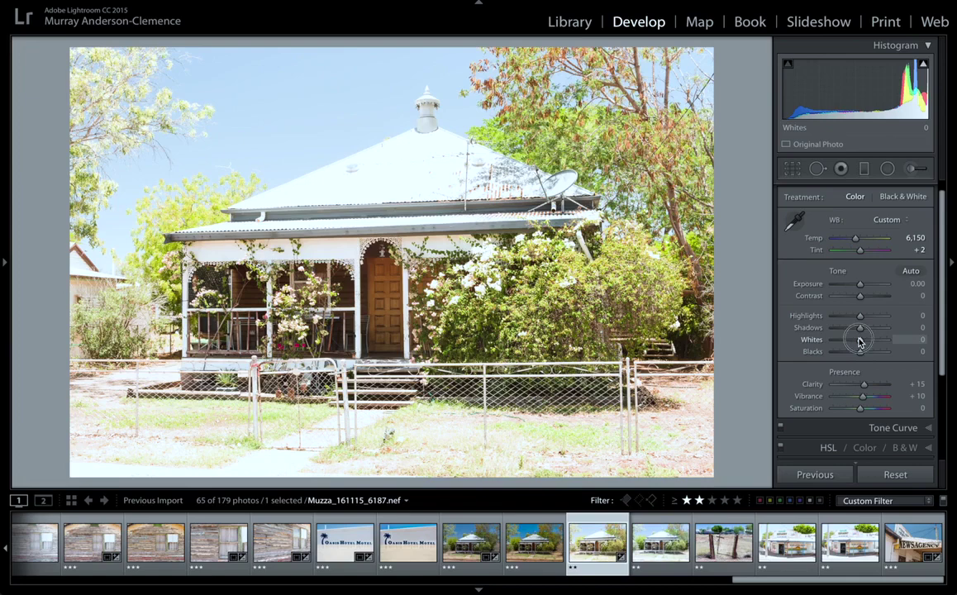
pyautogui.moveTo(859, 340); pyautogui.dragTo(772, 339)
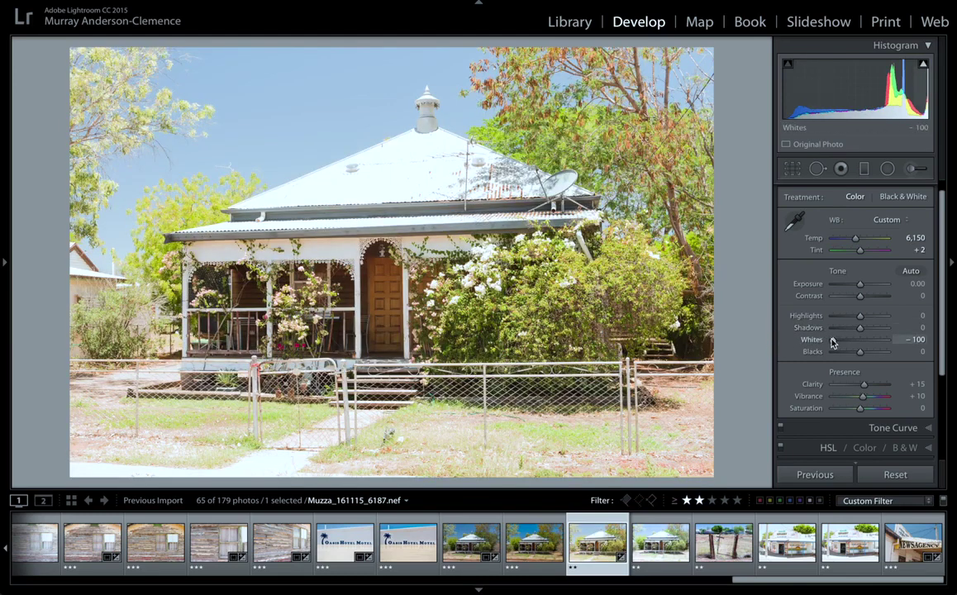
pyautogui.moveTo(832, 341); pyautogui.dragTo(832, 341)
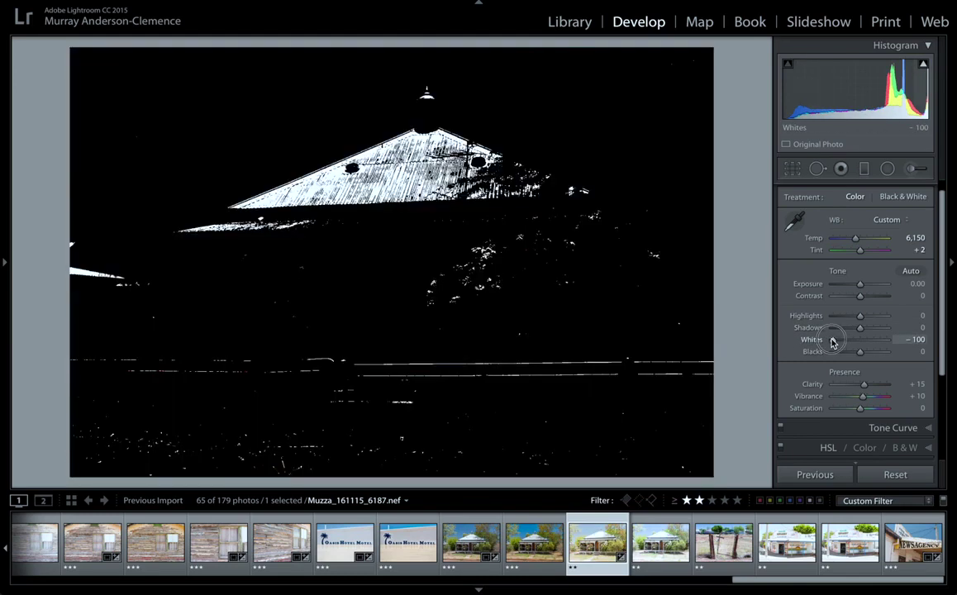
pyautogui.moveTo(832, 342); pyautogui.dragTo(831, 342)
pyautogui.press('alt')
pyautogui.moveTo(859, 355); pyautogui.dragTo(839, 355)
pyautogui.moveTo(840, 357); pyautogui.dragTo(855, 355)
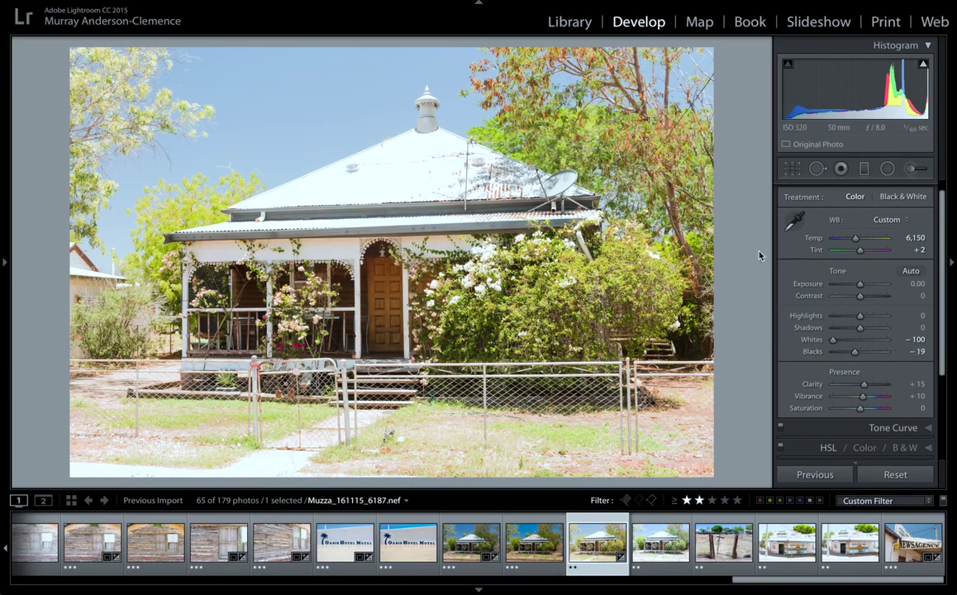
pyautogui.press('\\')
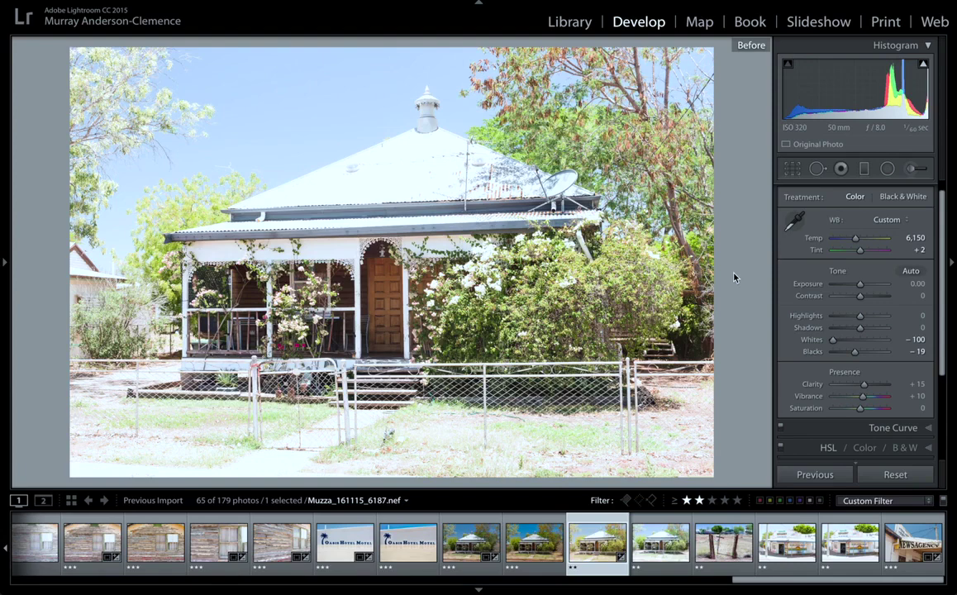
pyautogui.press('\\')
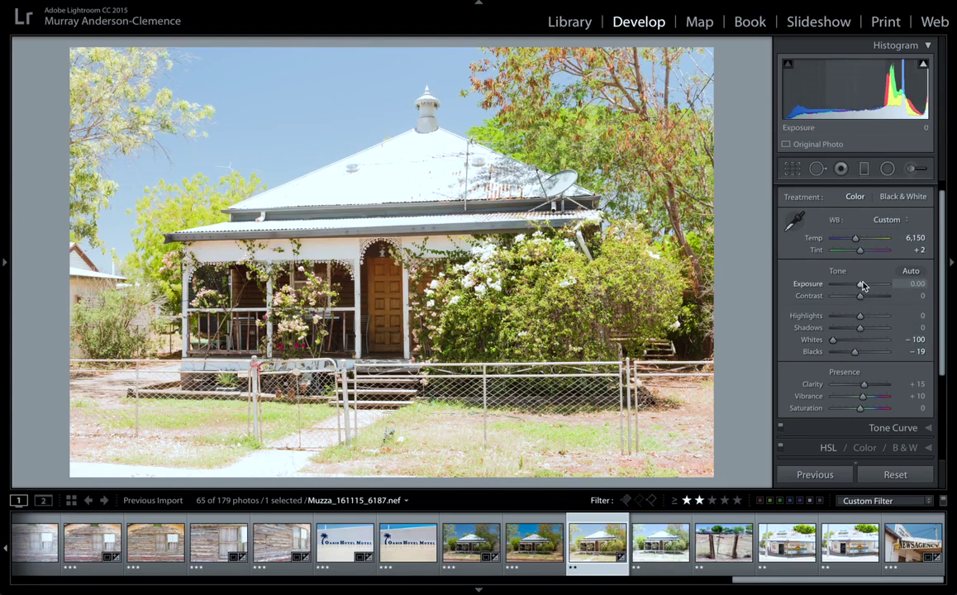
# Darken the house photo with Exposure -1.15 and soften it with Contrast -22
pyautogui.moveTo(861, 285); pyautogui.dragTo(844, 289)
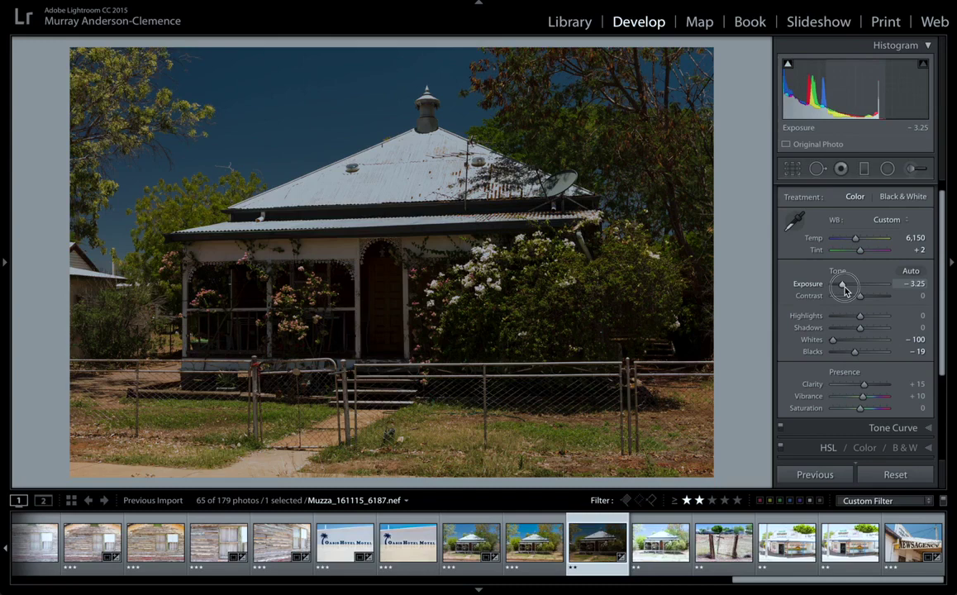
pyautogui.moveTo(844, 289); pyautogui.dragTo(857, 291)
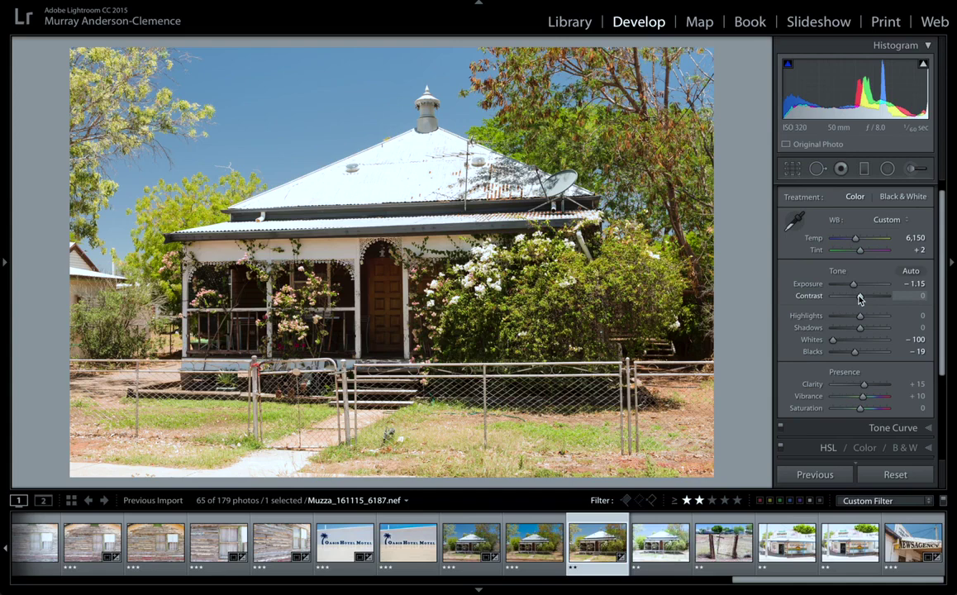
pyautogui.moveTo(860, 299)
pyautogui.mouseDown()
pyautogui.moveTo(790, 299)
pyautogui.moveTo(854, 300)
pyautogui.mouseUp()
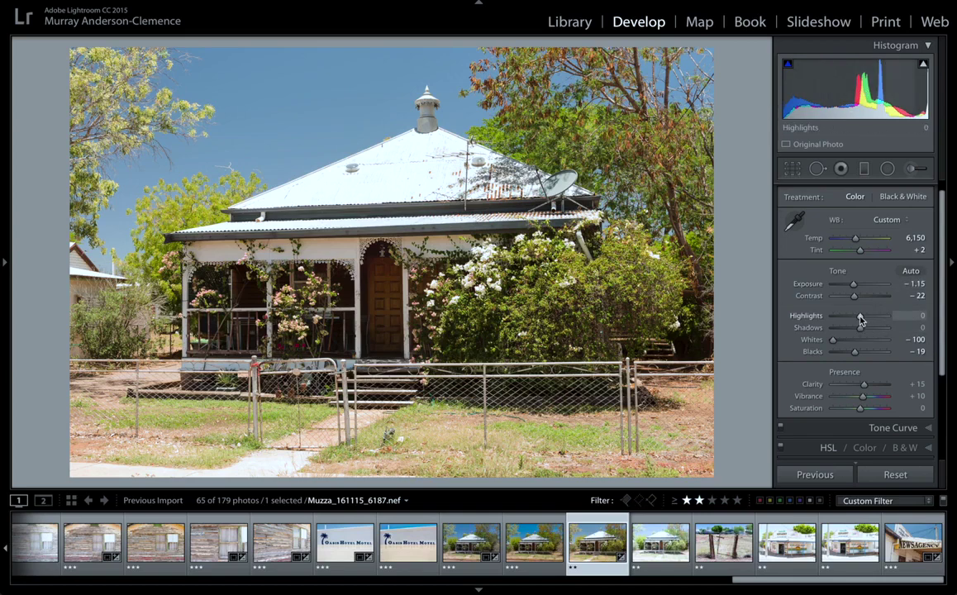
# Set the house photo's Highlights to -61 and Shadows to +4
pyautogui.moveTo(860, 319); pyautogui.dragTo(812, 320)
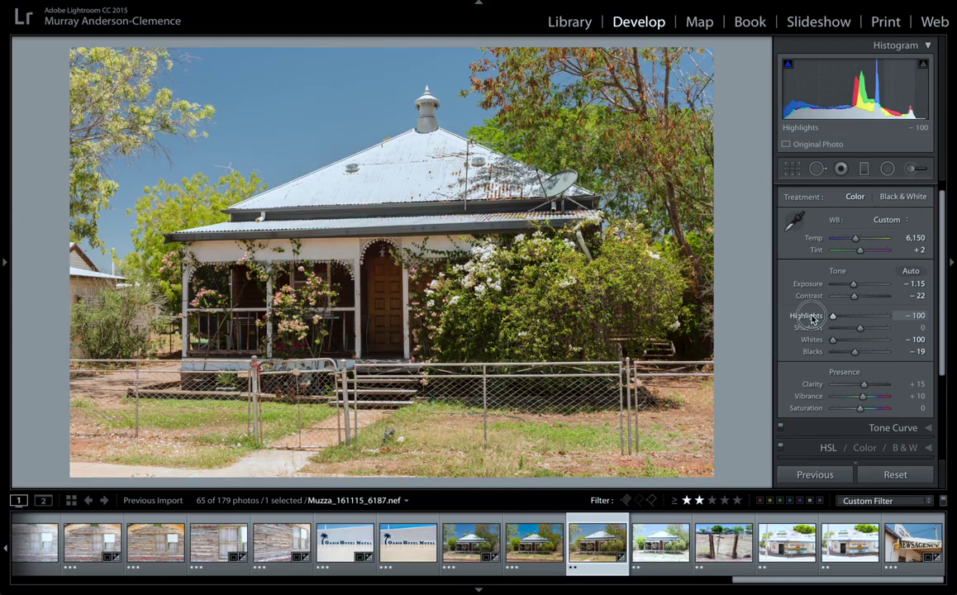
pyautogui.moveTo(812, 319); pyautogui.dragTo(840, 316)
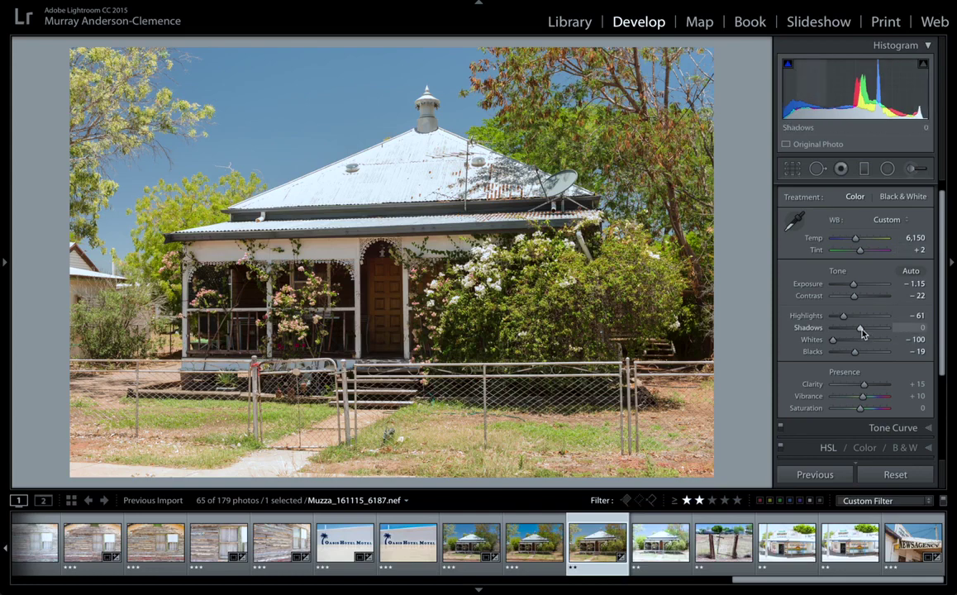
pyautogui.moveTo(860, 331); pyautogui.dragTo(882, 328)
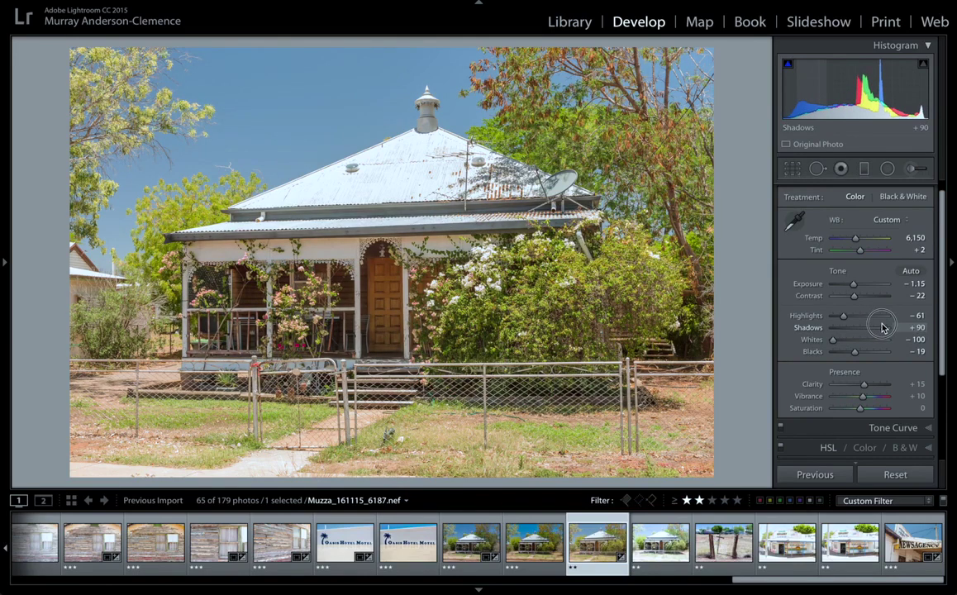
pyautogui.moveTo(882, 328); pyautogui.dragTo(860, 329)
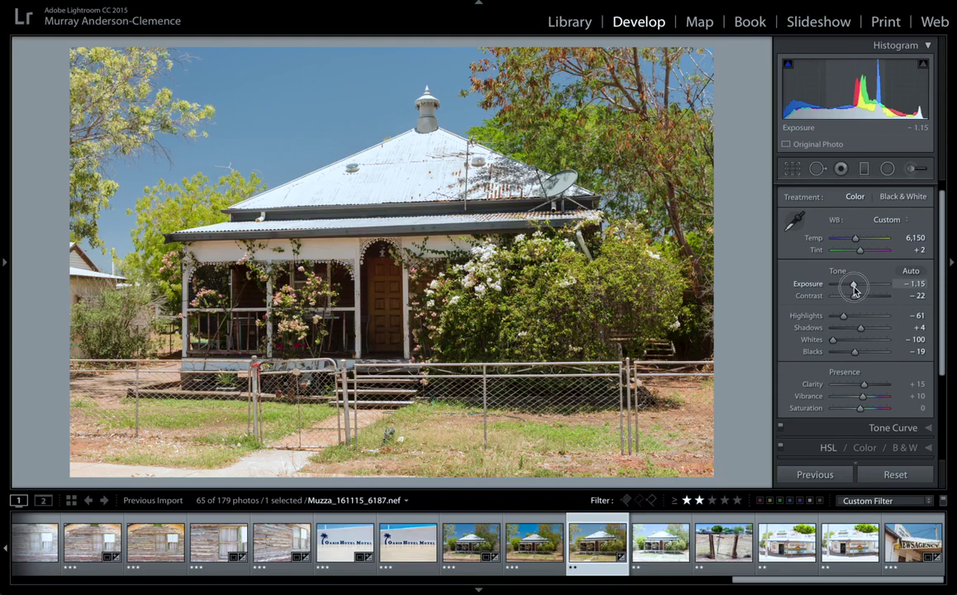
# Fine-tune the house photo's Exposure in small and large increments to -1.38
pyautogui.moveTo(854, 289); pyautogui.dragTo(856, 289)
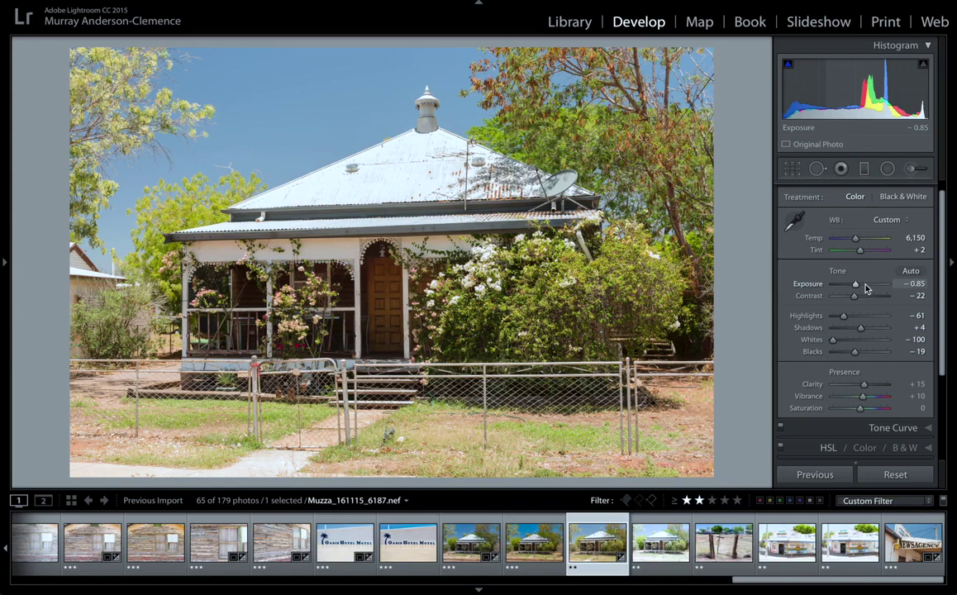
pyautogui.press('Down')
pyautogui.press('Down')
pyautogui.press('Down')
pyautogui.press('Down')
pyautogui.press('Down')
pyautogui.press('Down')
pyautogui.press('shift')
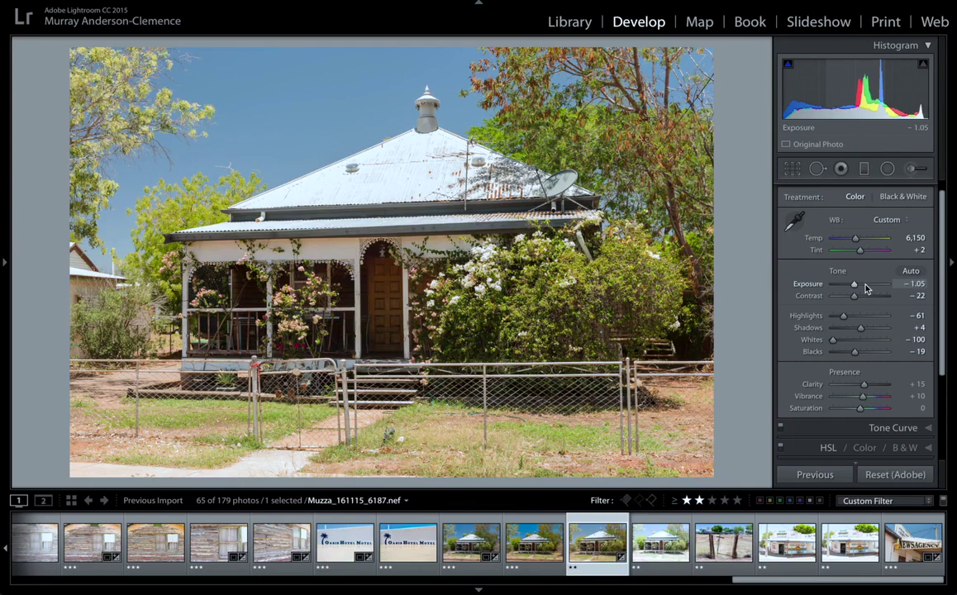
pyautogui.hotkey('shift', 'Down')
pyautogui.hotkey('shift', 'Down')
pyautogui.hotkey('shift', 'Up')
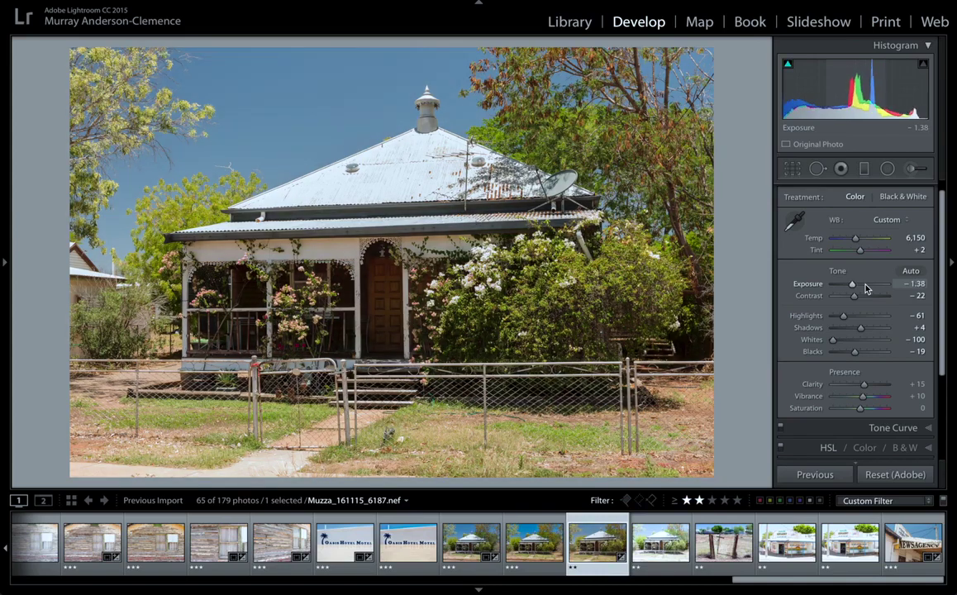
# Raise the house photo's Contrast in increments to -2
pyautogui.press('Up')
pyautogui.press('Up')
pyautogui.press('Up')
pyautogui.press('Up')
pyautogui.press('Up')
pyautogui.press('Up')
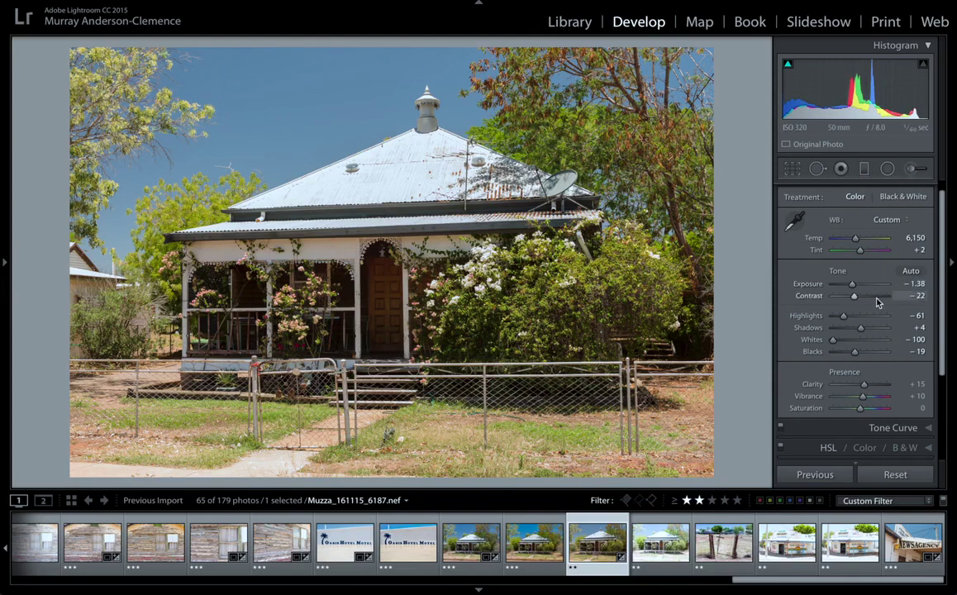
pyautogui.press('Up')
pyautogui.press('Up')
pyautogui.press('Up')
pyautogui.press('Up')
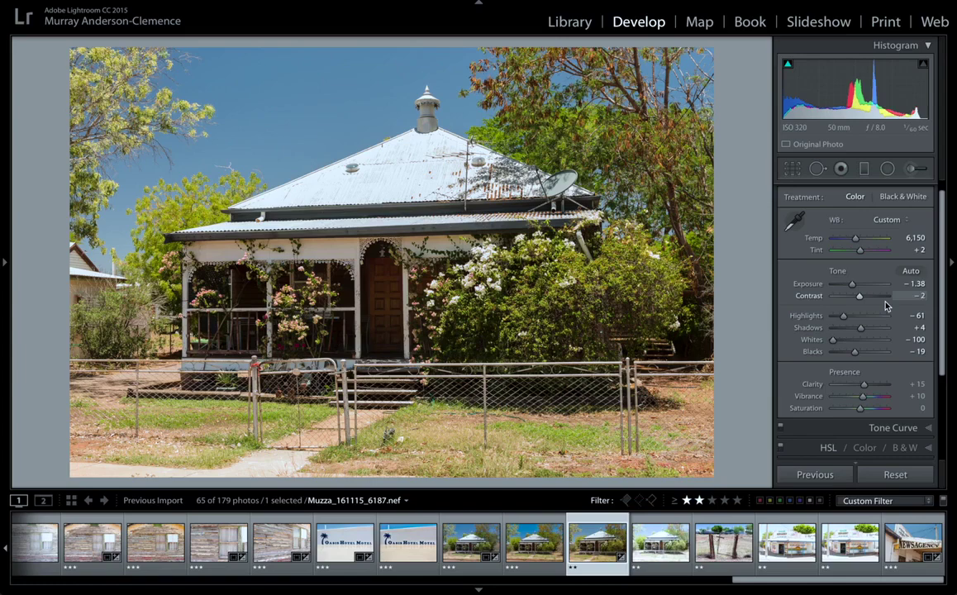
# Toggle between the Before and After versions, and compare the edited house photo with Muzza_161115_6184.nef before reopening it
pyautogui.press('\\')
pyautogui.press('\\')
pyautogui.press('\\')
pyautogui.press('\\')
pyautogui.press('\\')
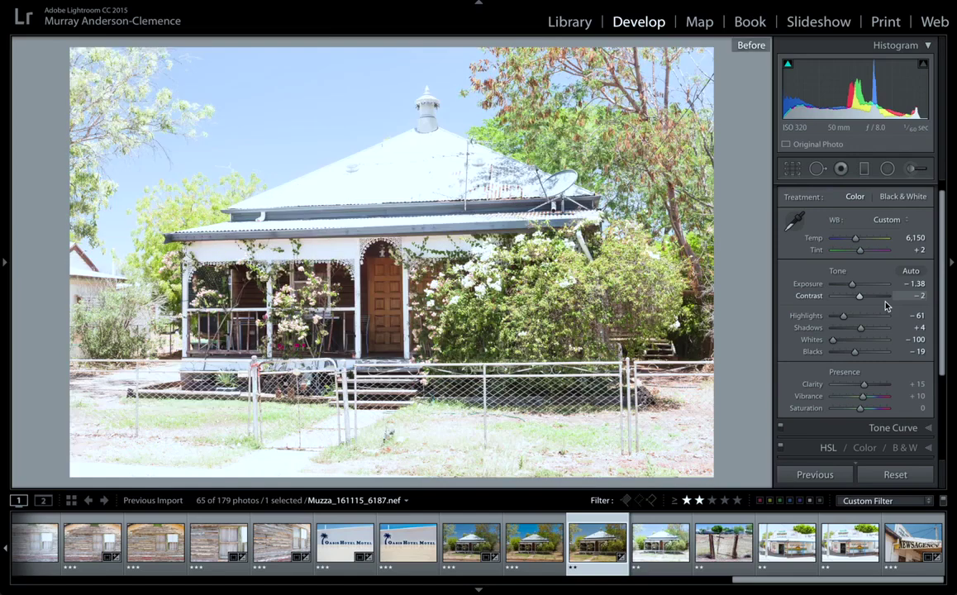
pyautogui.press('\\')
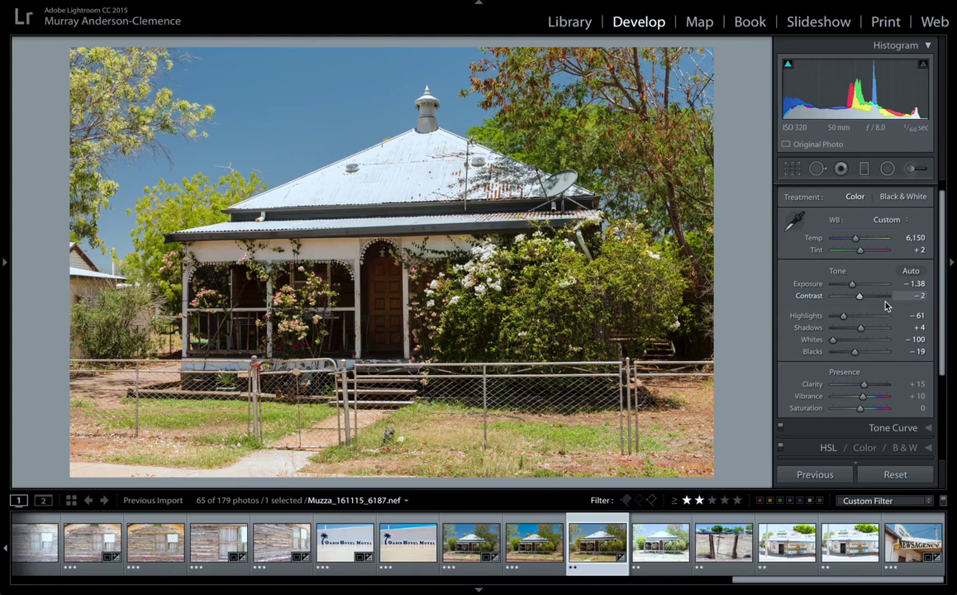
pyautogui.click(457, 540)
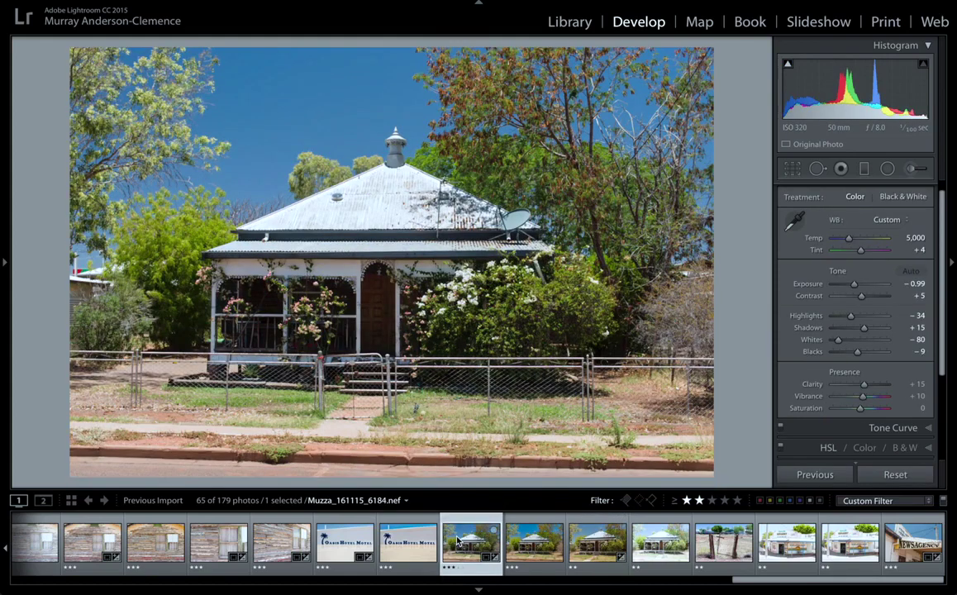
pyautogui.click(598, 547)
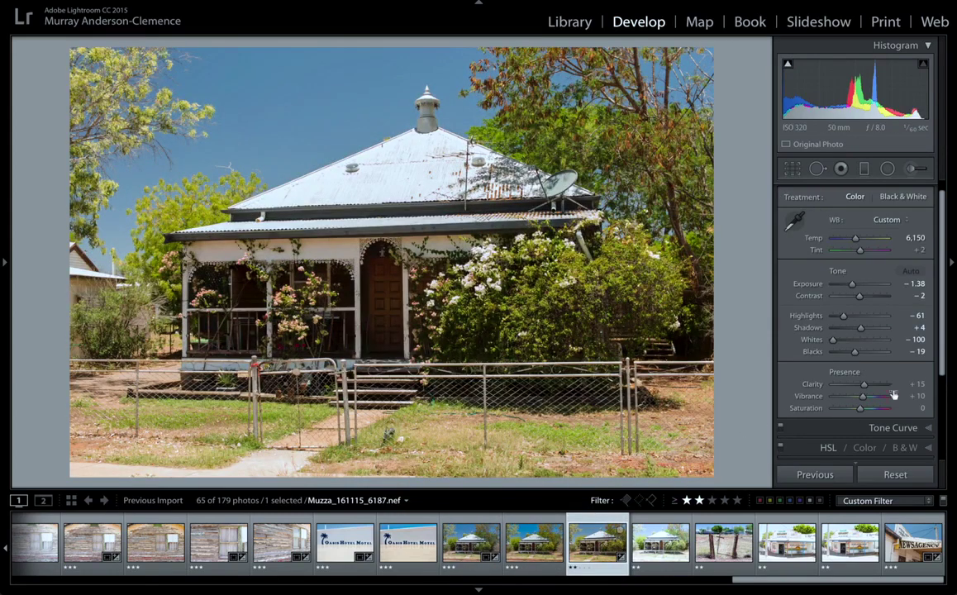
# Set the house photo's Clarity to +21 and Vibrance to +22
pyautogui.moveTo(865, 388)
pyautogui.mouseDown()
pyautogui.moveTo(903, 389)
pyautogui.moveTo(865, 388)
pyautogui.mouseUp()
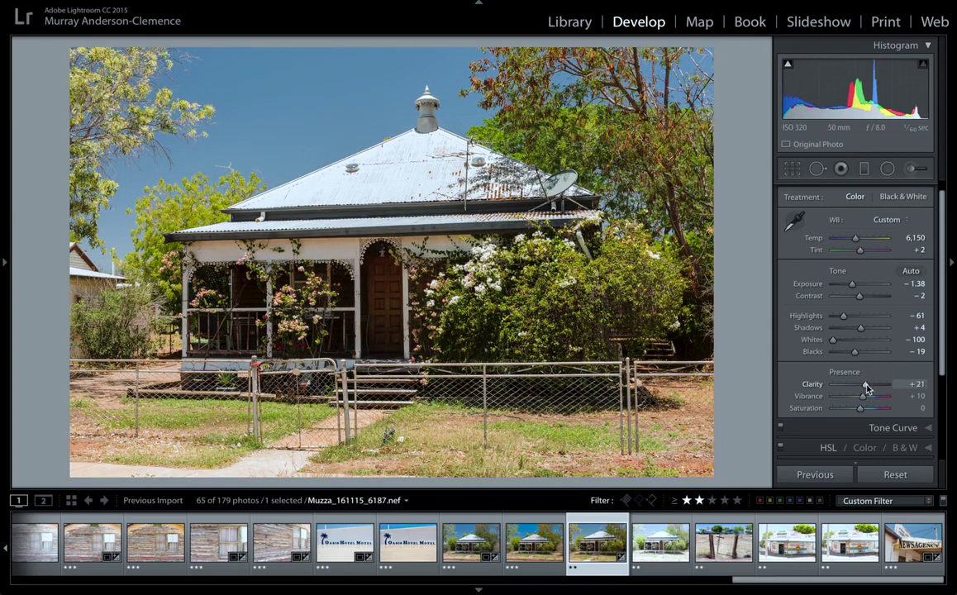
pyautogui.moveTo(864, 400)
pyautogui.mouseDown()
pyautogui.moveTo(899, 401)
pyautogui.moveTo(876, 399)
pyautogui.mouseUp()
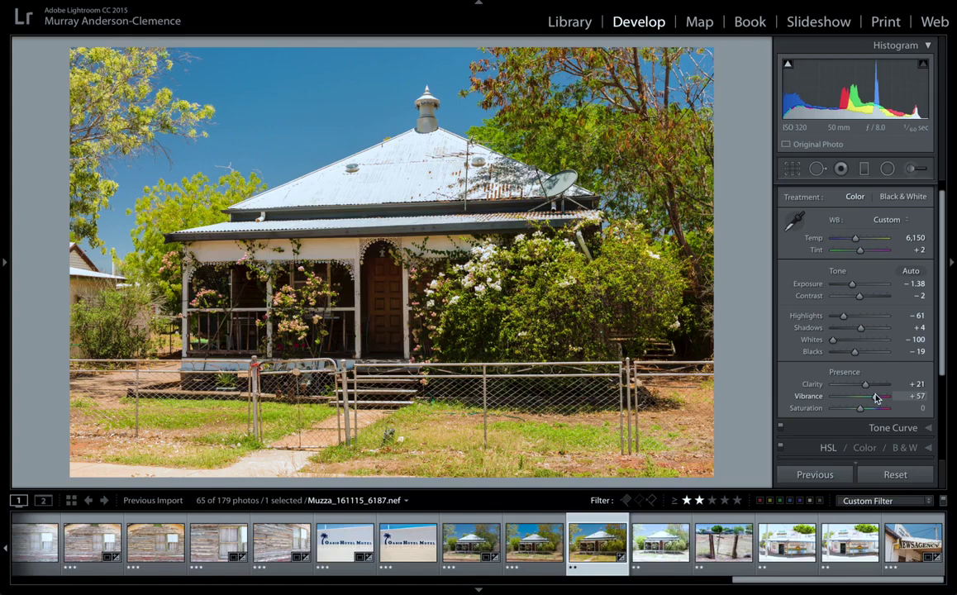
pyautogui.scroll(-10, 876, 398)
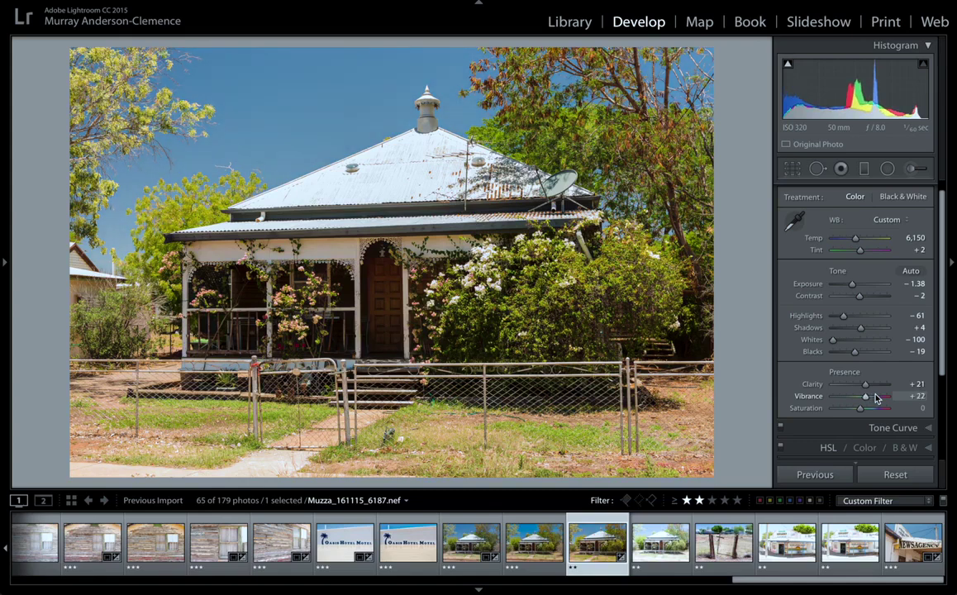
# Open the Tone Curve settings and set the Point Curve to Strong Contrast for the house photo
pyautogui.scroll(-5, 876, 398)
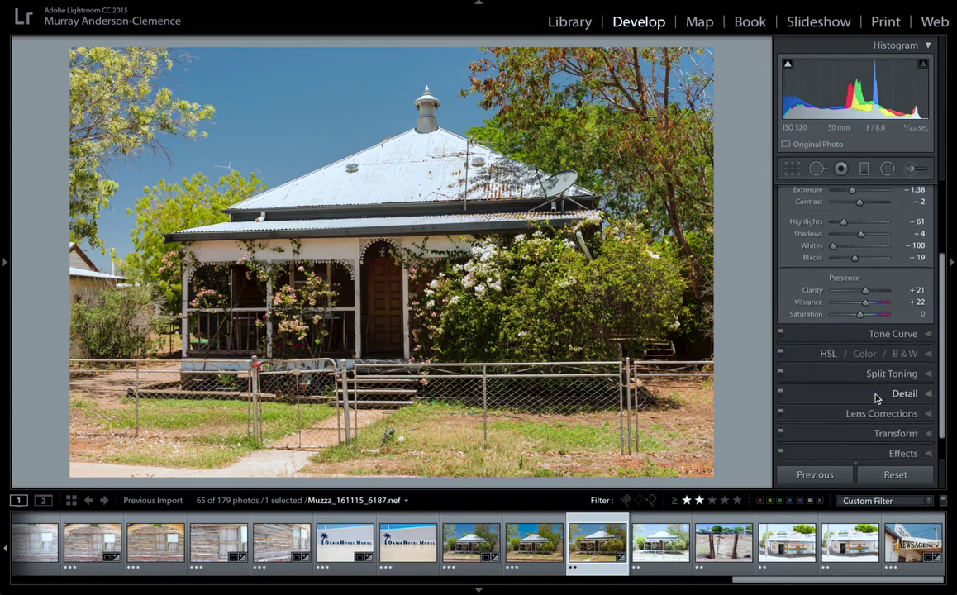
pyautogui.scroll(4, 884, 372)
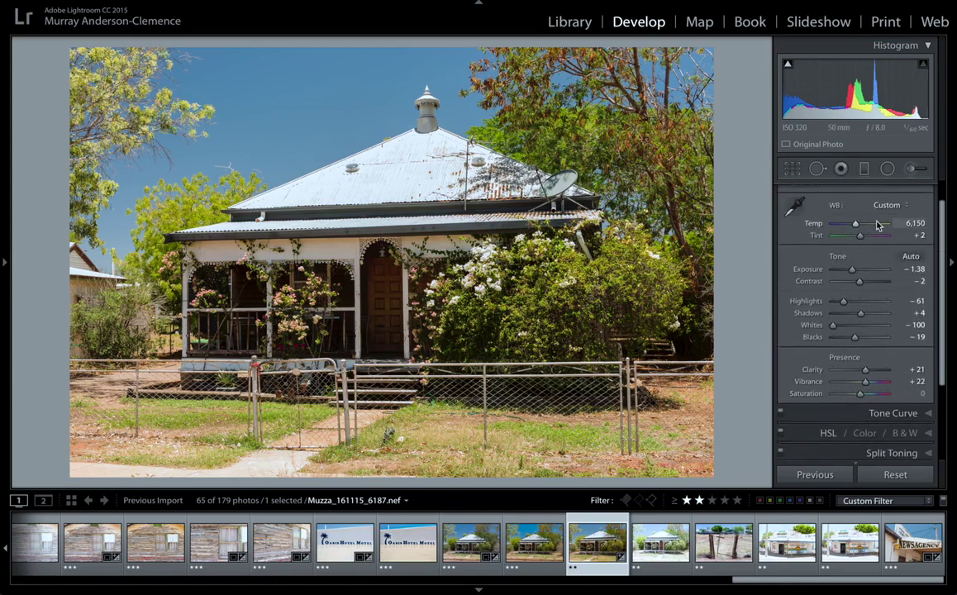
pyautogui.scroll(-5, 875, 223)
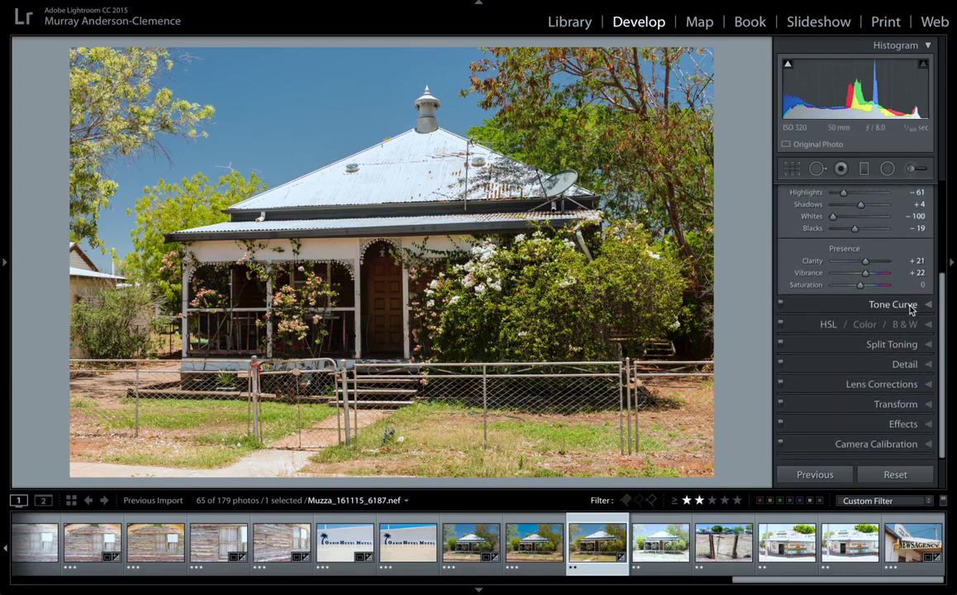
pyautogui.click(909, 305)
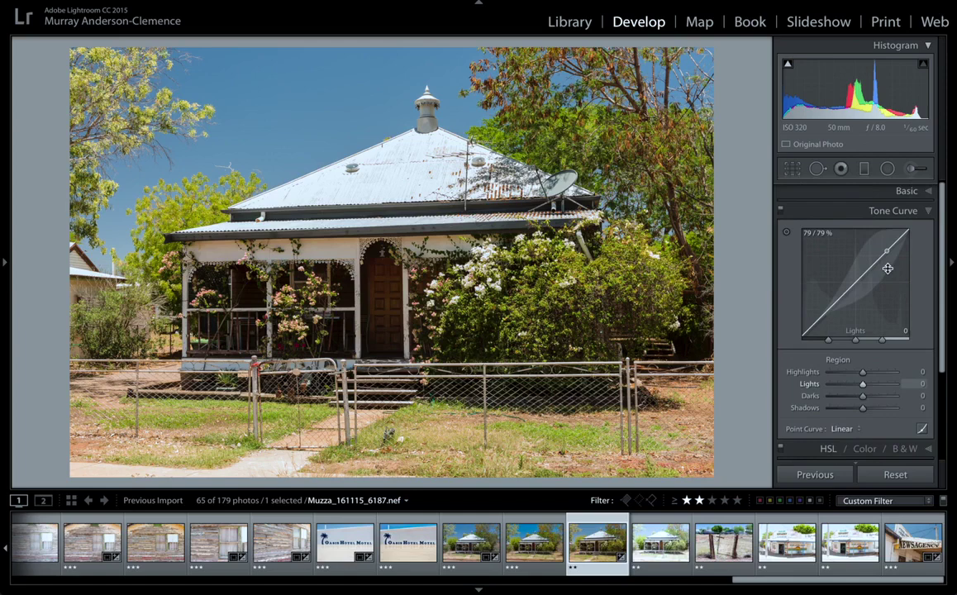
pyautogui.click(860, 429)
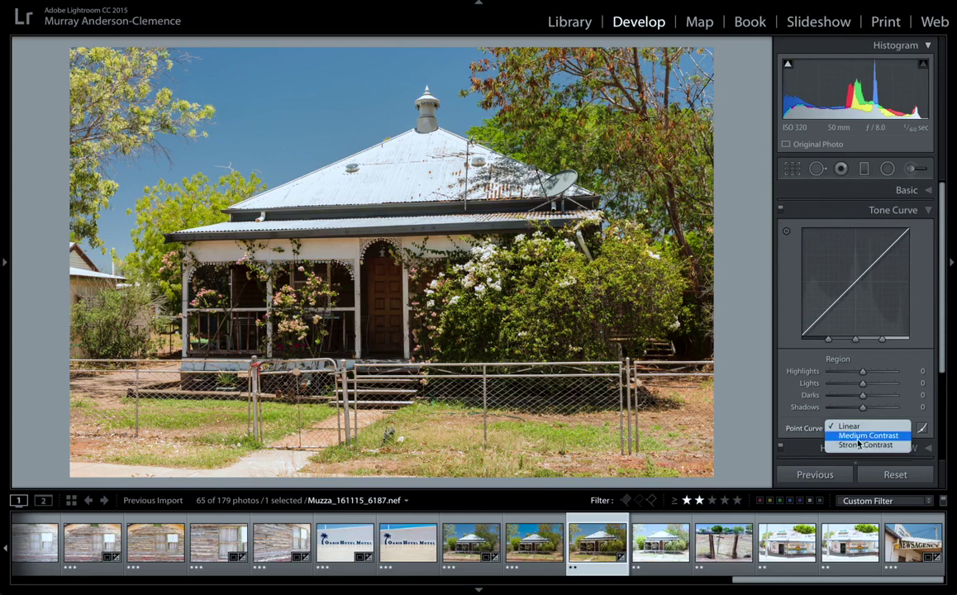
pyautogui.click(858, 445)
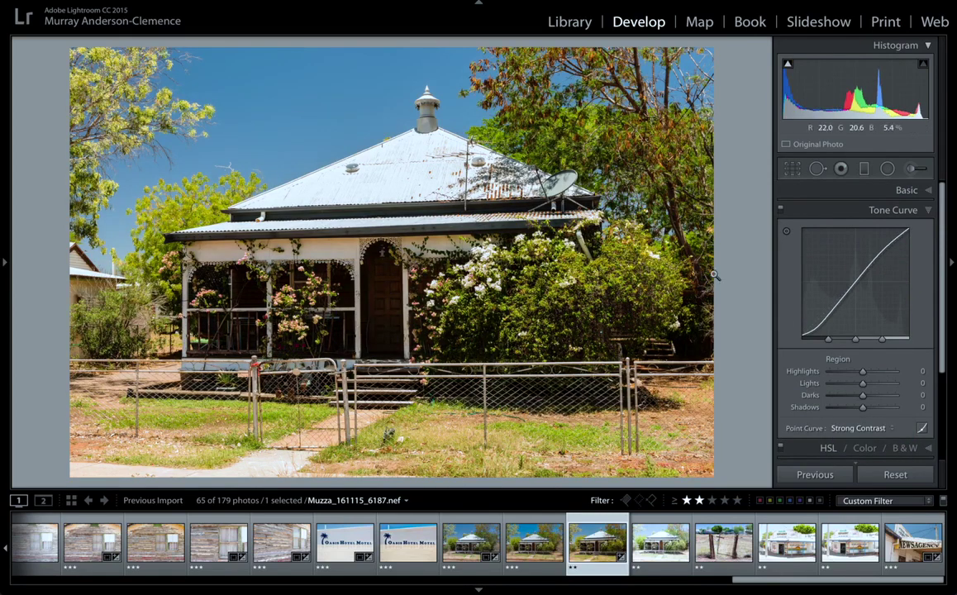
# Check the Point Curve presets for the house photo and undo the Strong Contrast curve
pyautogui.click(842, 431)
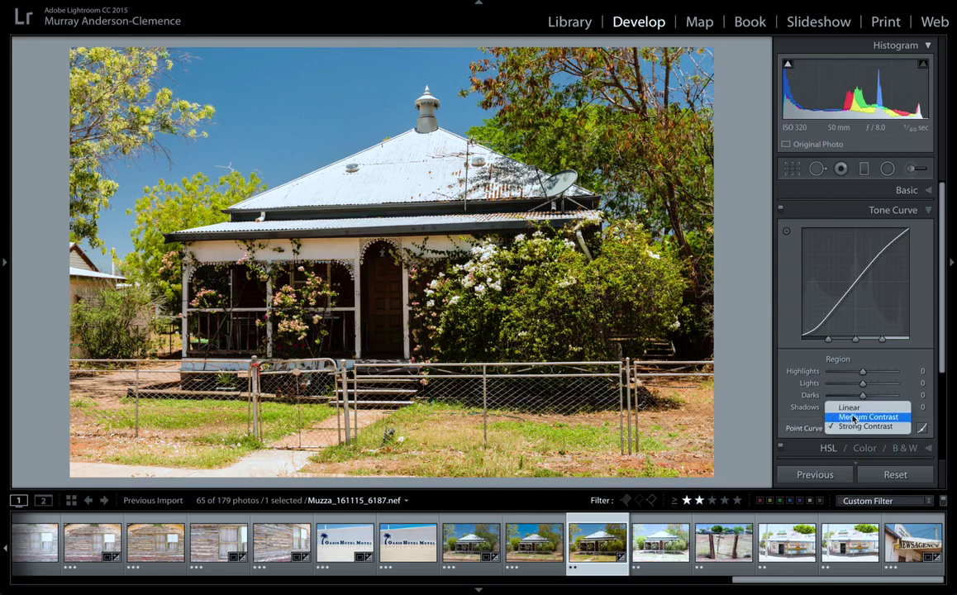
pyautogui.press('Escape')
pyautogui.hotkey('ctrl', 'z')
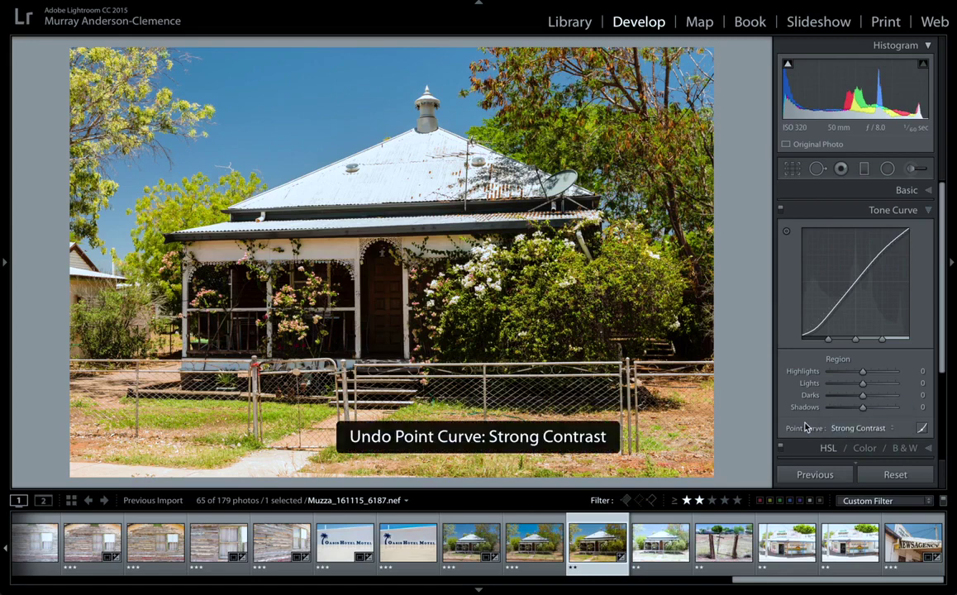
# Open the HSL settings and look through the Hue, Saturation and Luminance adjustments for the individual colours
pyautogui.scroll(-1, 806, 426)
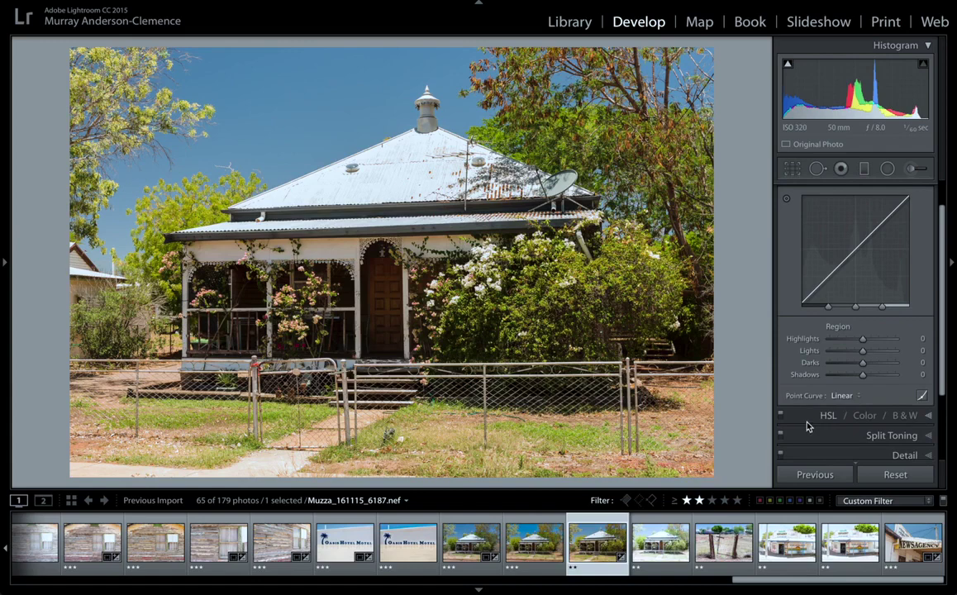
pyautogui.click(930, 417)
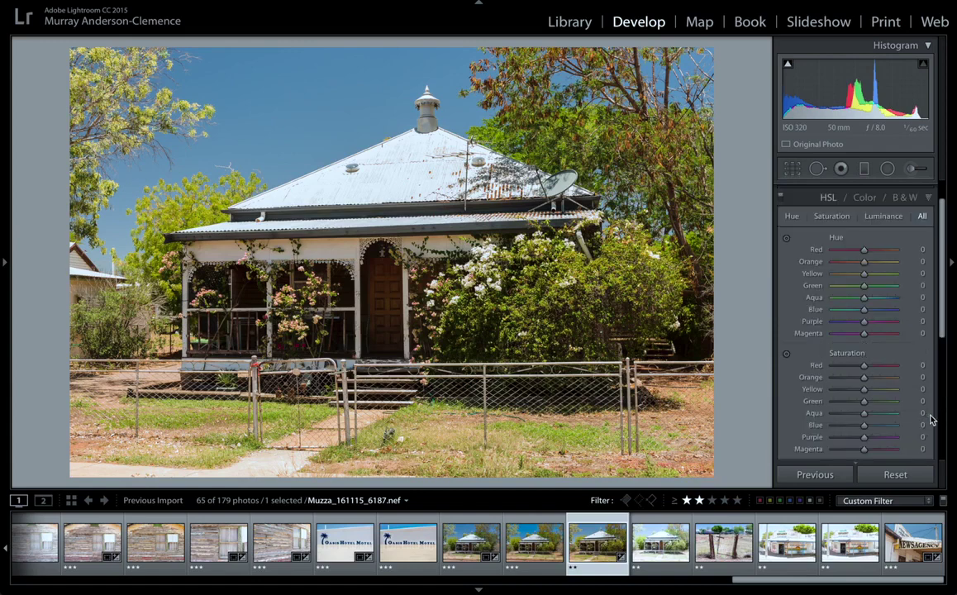
pyautogui.click(791, 226)
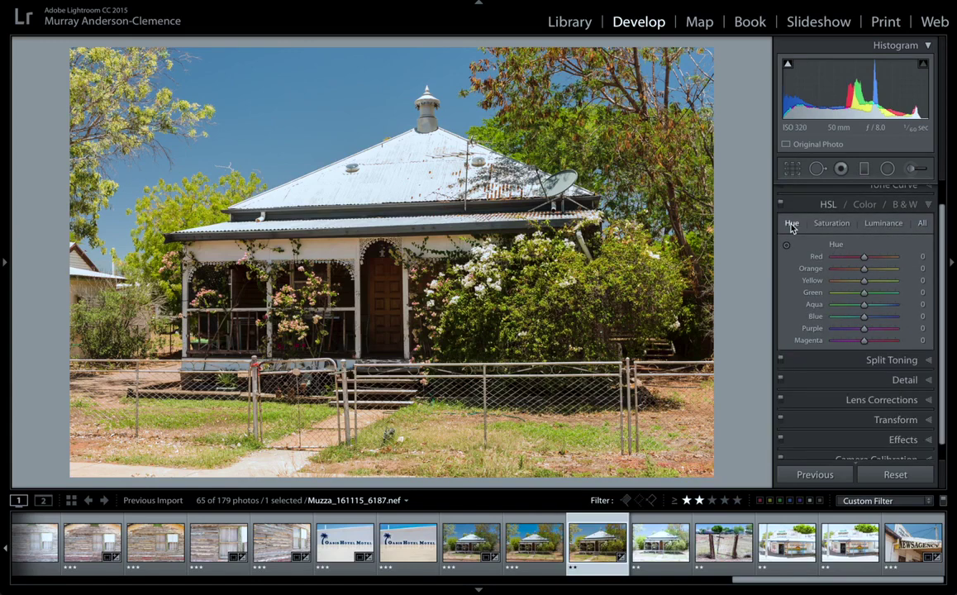
pyautogui.click(832, 227)
pyautogui.click(881, 223)
pyautogui.click(791, 225)
pyautogui.click(831, 225)
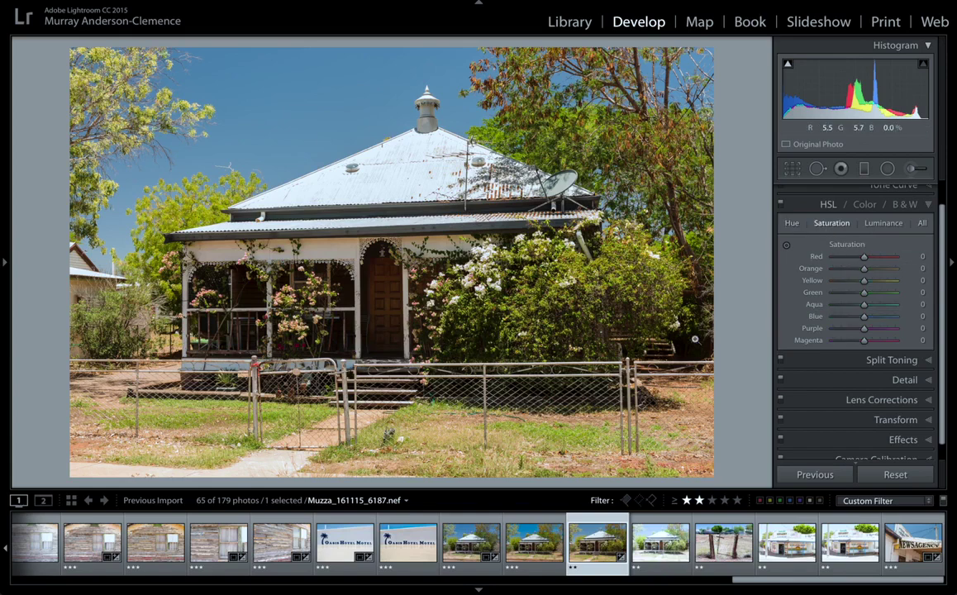
pyautogui.click(881, 225)
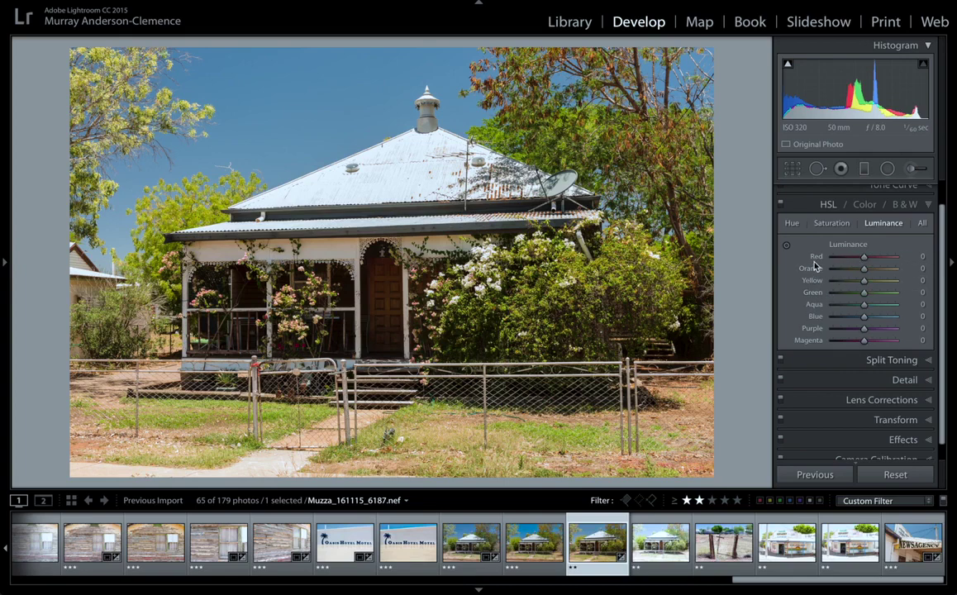
# Show all HSL adjustments together and try raising the Blue saturation to +38
pyautogui.click(922, 224)
pyautogui.scroll(-5, 863, 352)
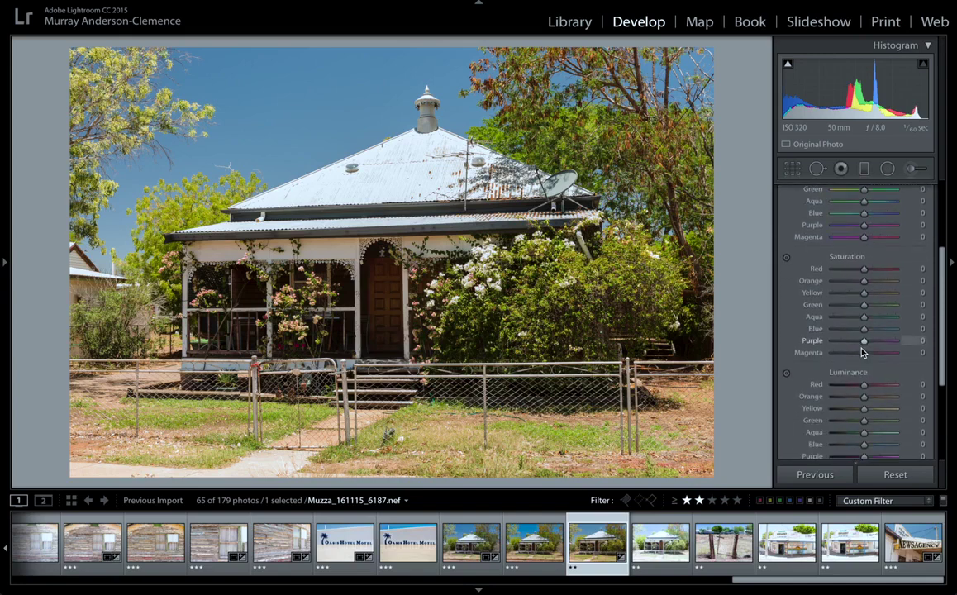
pyautogui.scroll(-3, 862, 352)
pyautogui.scroll(6, 862, 352)
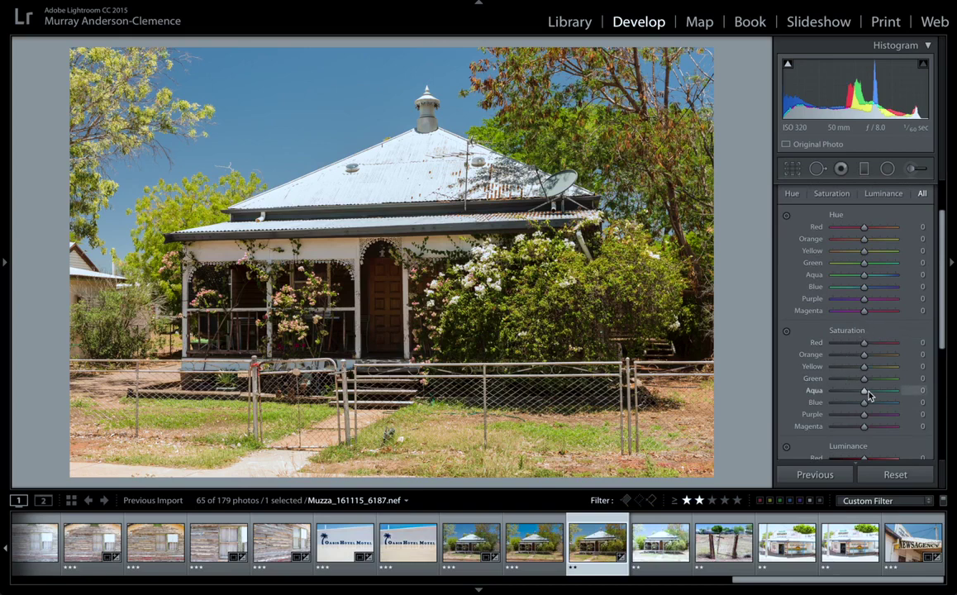
pyautogui.moveTo(864, 403)
pyautogui.mouseDown()
pyautogui.moveTo(882, 403)
pyautogui.moveTo(811, 401)
pyautogui.moveTo(876, 410)
pyautogui.mouseUp()
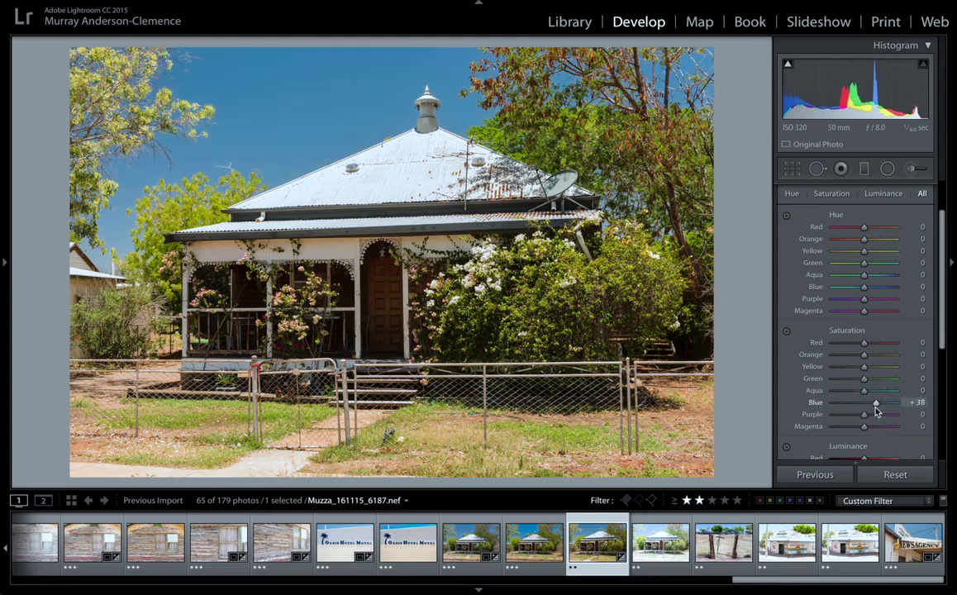
pyautogui.hotkey('ctrl', 'z')
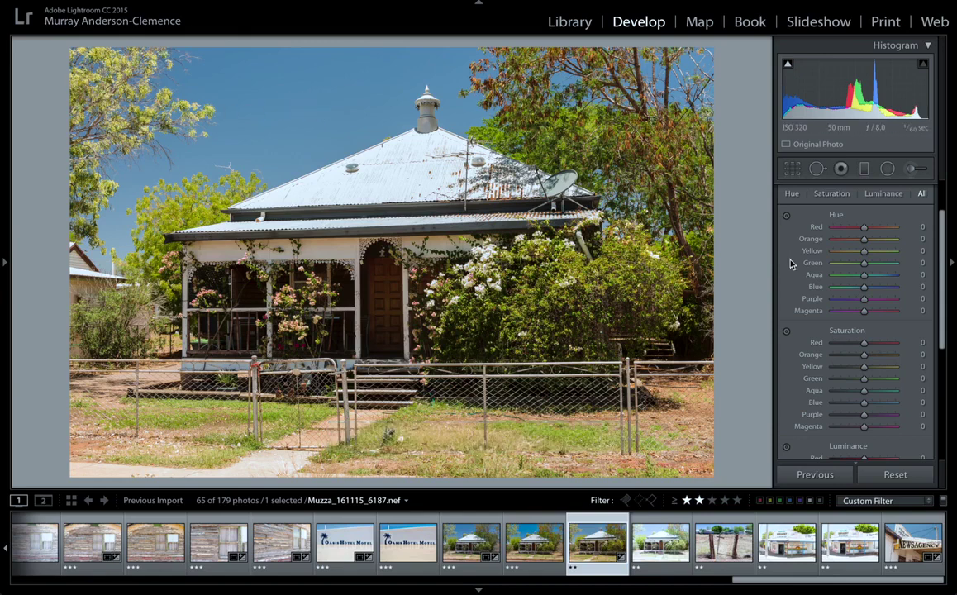
# Use the targeted Saturation adjustment on the sky to set Blue to +13 and Aqua to -4
pyautogui.click(785, 333)
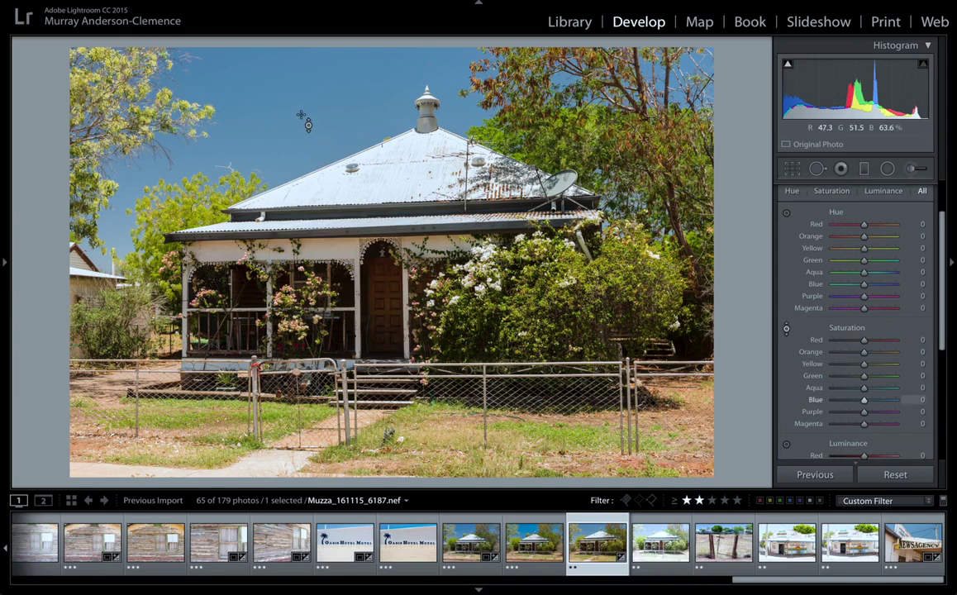
pyautogui.moveTo(301, 116); pyautogui.dragTo(301, 59)
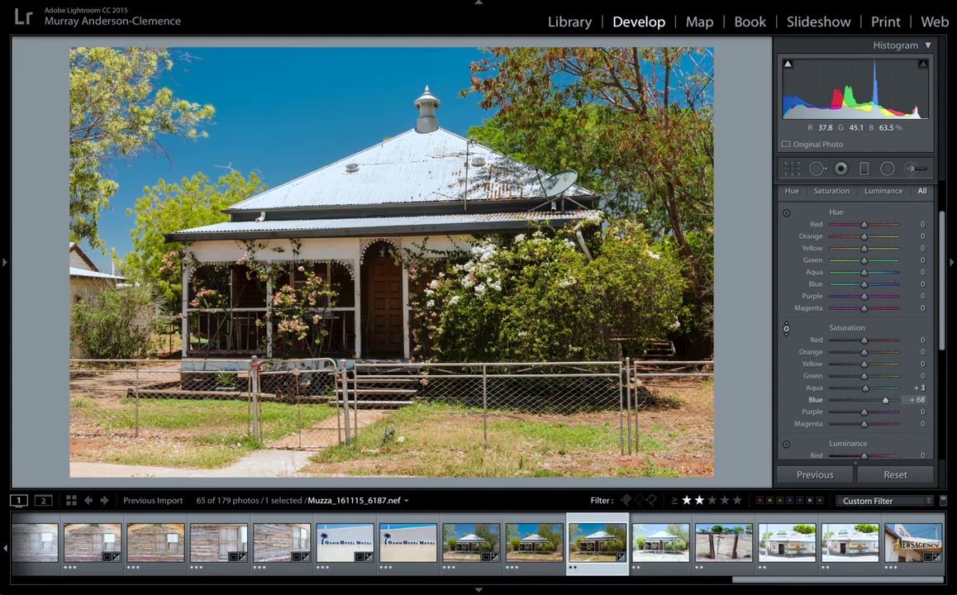
pyautogui.moveTo(301, 59); pyautogui.dragTo(302, 111)
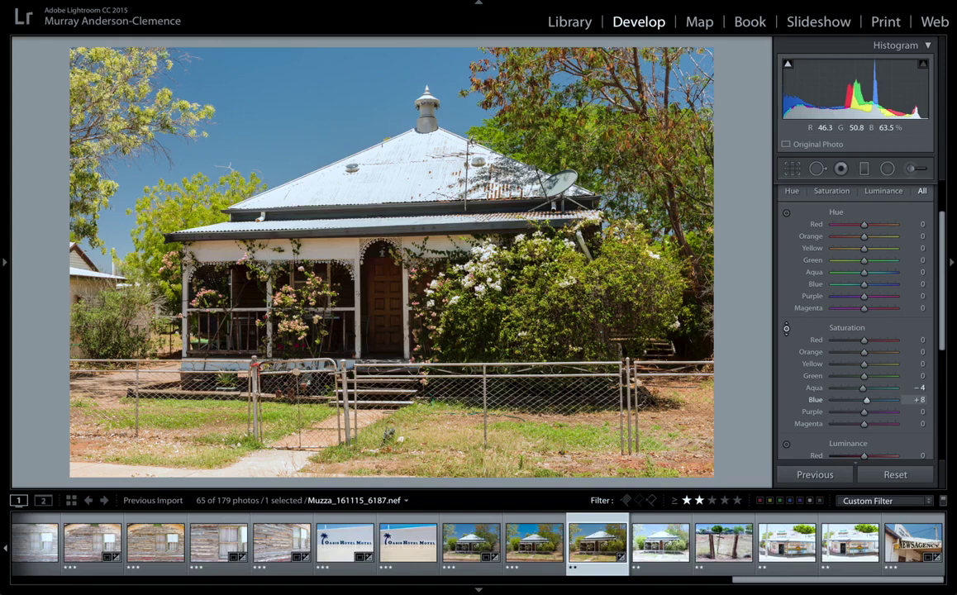
pyautogui.moveTo(304, 125); pyautogui.dragTo(303, 121)
# Darken the sky with the targeted Luminance adjustment until Blue is at -59 and Aqua at -3
pyautogui.scroll(-6, 818, 282)
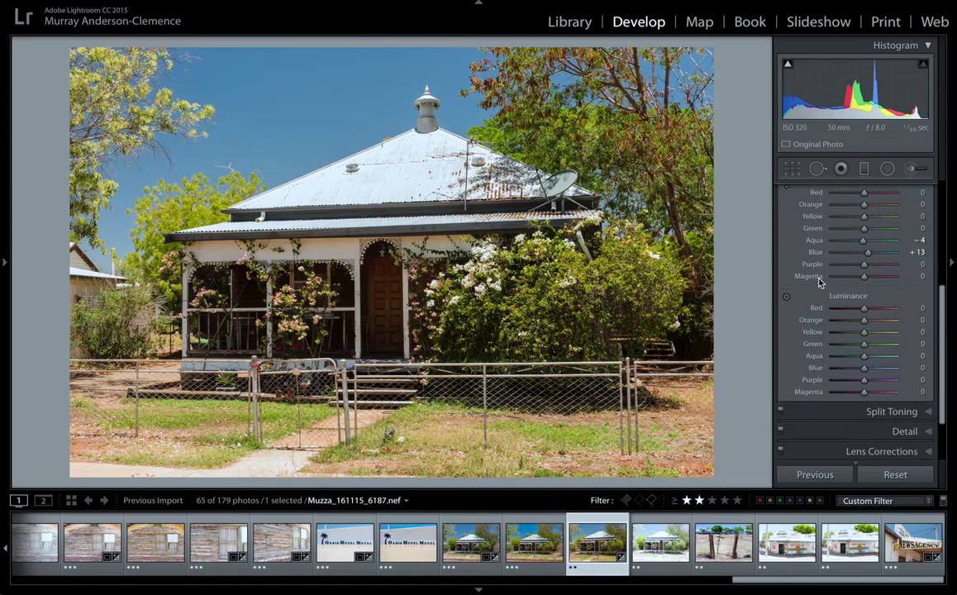
pyautogui.click(786, 297)
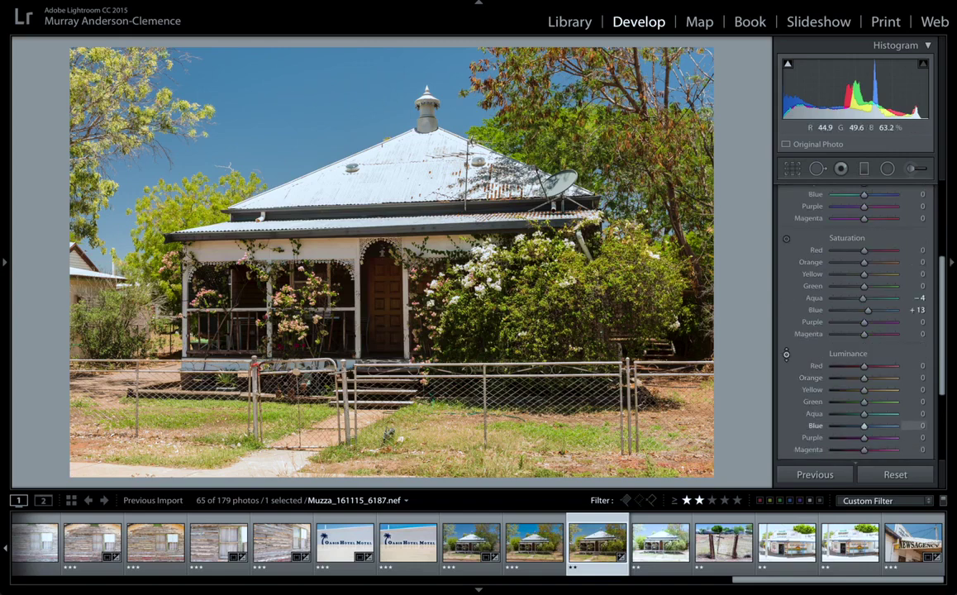
pyautogui.press('Down')
pyautogui.press('Down')
pyautogui.press('Down')
pyautogui.press('Down')
pyautogui.press('Down')
pyautogui.press('Down')
pyautogui.press('Down')
pyautogui.press('Down')
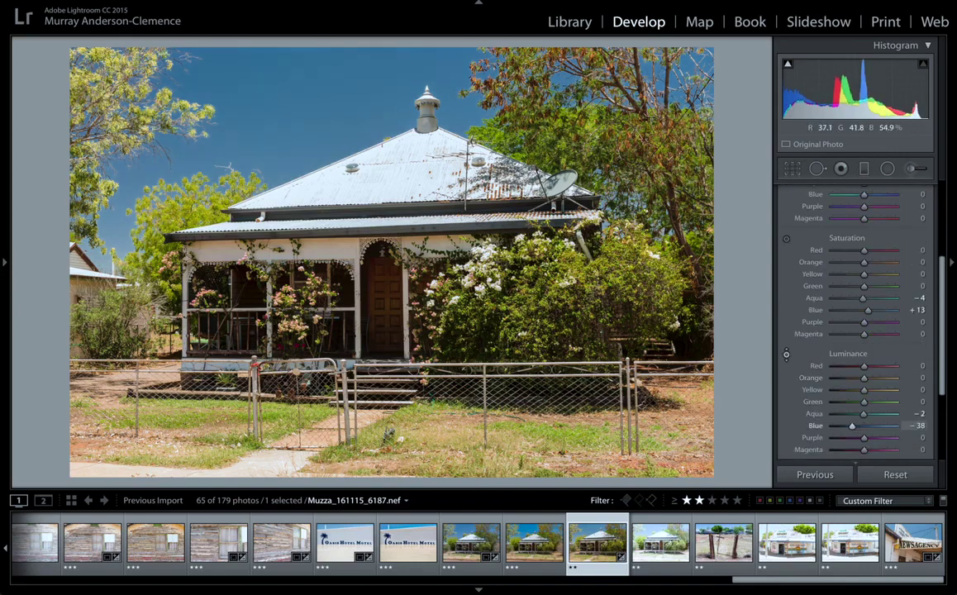
pyautogui.press('Down')
pyautogui.press('Down')
pyautogui.press('Down')
pyautogui.press('Down')
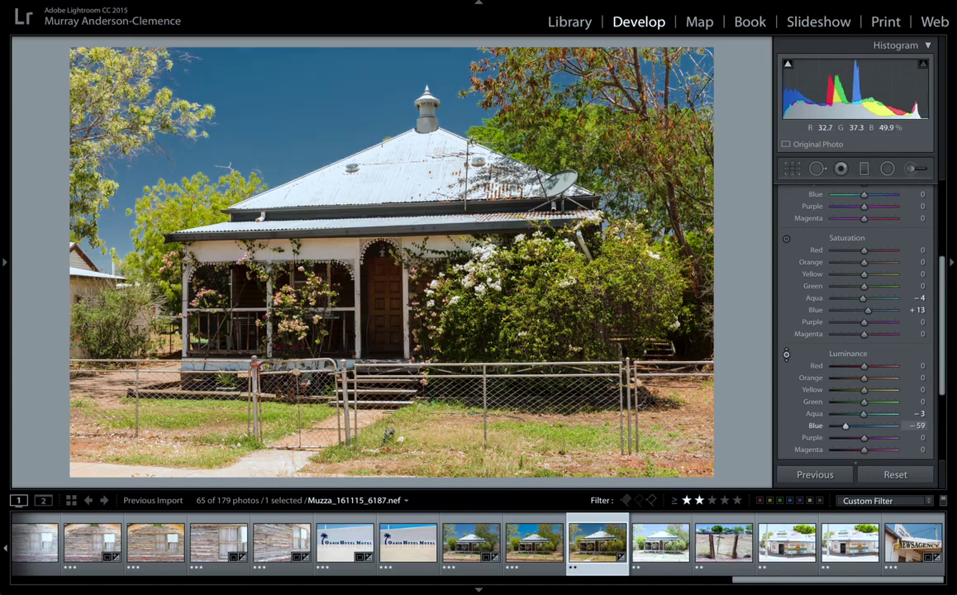
# Adjust luminance on the front door and the foliage, ending with Orange at +7 and Yellow at +2
pyautogui.press('Up')
pyautogui.press('Up')
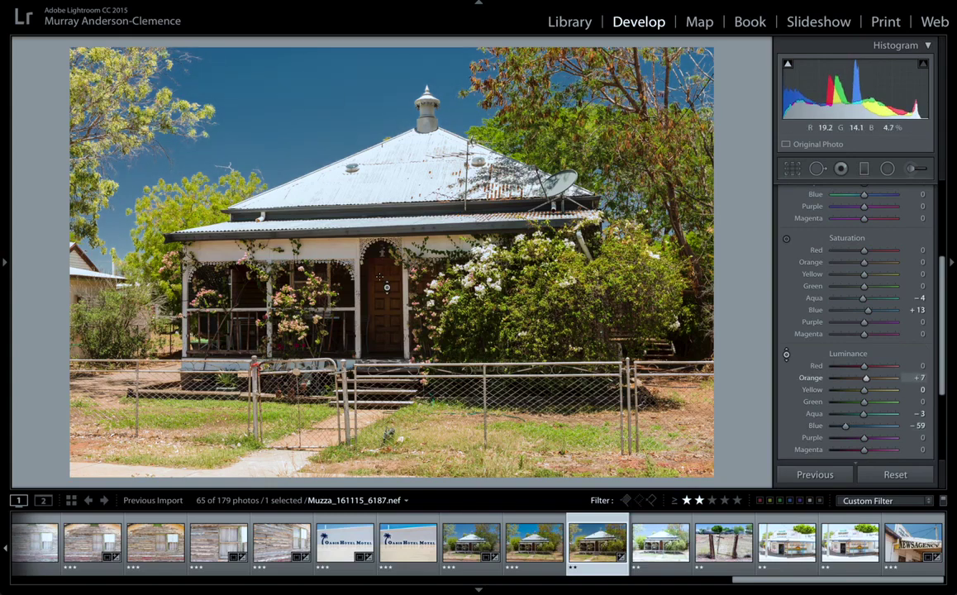
pyautogui.press('Up')
pyautogui.press('Up')
pyautogui.press('Up')
pyautogui.press('Up')
pyautogui.press('Up')
pyautogui.press('Up')
pyautogui.press('Up')
pyautogui.press('Down')
pyautogui.press('Down')
pyautogui.press('Down')
pyautogui.press('Down')
pyautogui.press('Down')
pyautogui.press('Down')
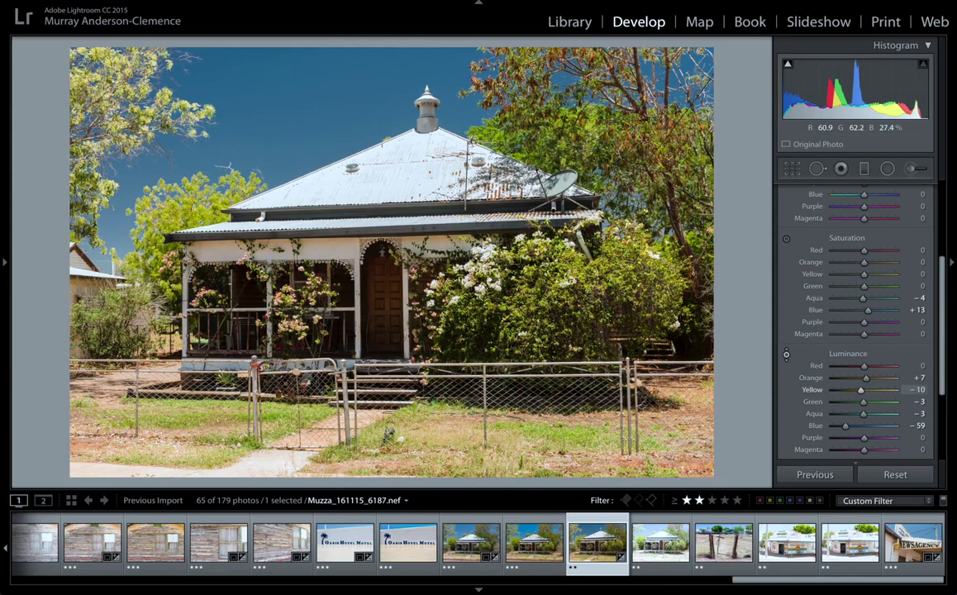
pyautogui.press('Down')
pyautogui.press('Down')
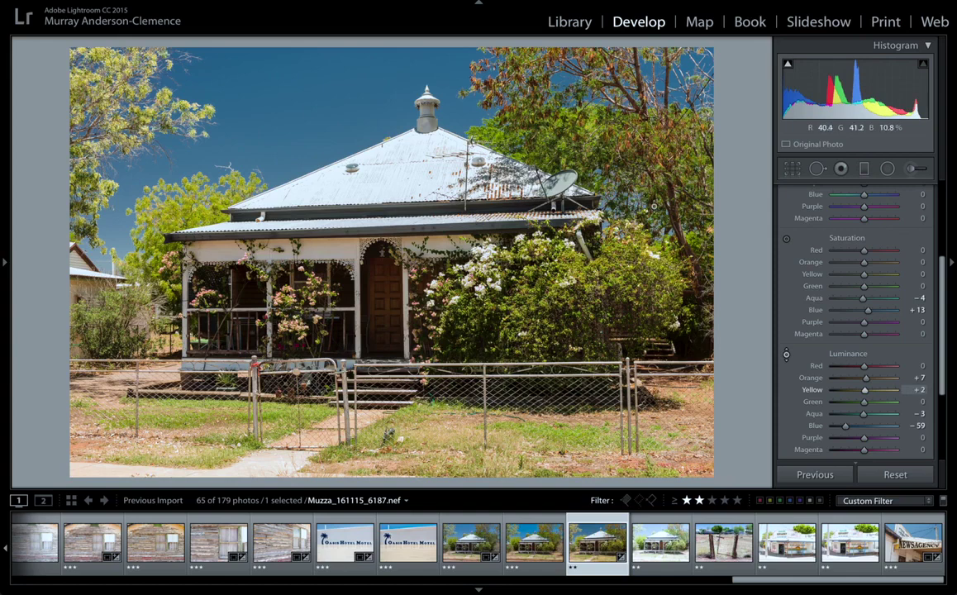
# Use the targeted Saturation adjustment on the tree foliage to set Yellow and Green to -1
pyautogui.scroll(3, 909, 330)
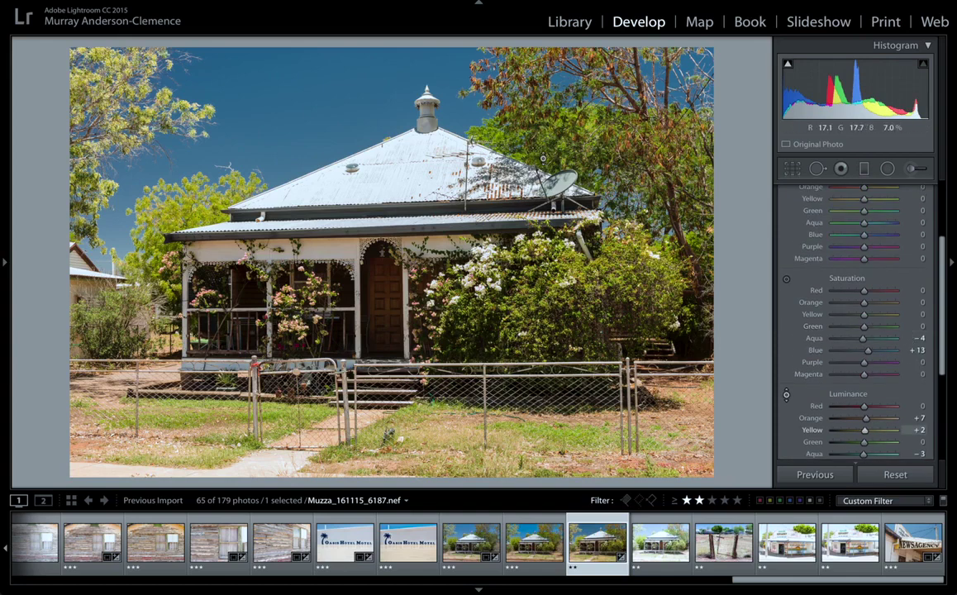
pyautogui.scroll(1, 806, 297)
pyautogui.click(786, 288)
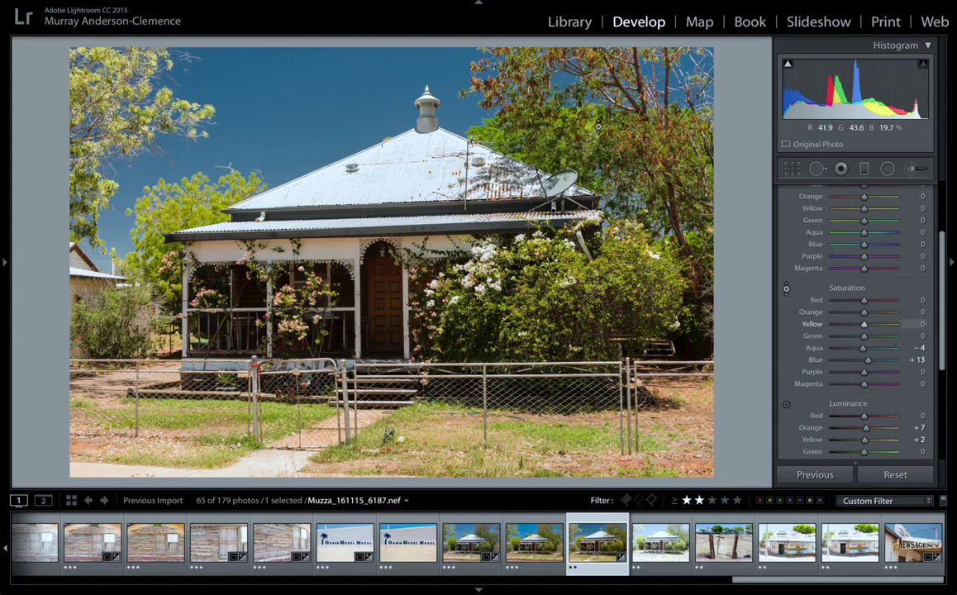
pyautogui.moveTo(598, 132)
pyautogui.mouseDown()
pyautogui.moveTo(598, 168)
pyautogui.moveTo(599, 134)
pyautogui.mouseUp()
# Try shifting the sky's colour with the targeted Hue adjustment, undo it and turn targeting off
pyautogui.scroll(3, 835, 322)
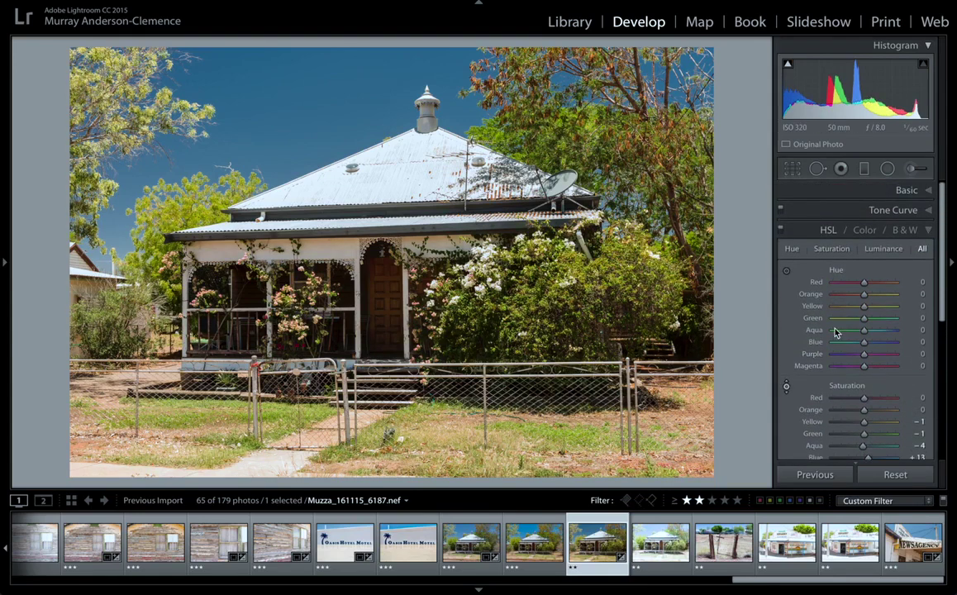
pyautogui.click(788, 275)
pyautogui.scroll(-1, 788, 277)
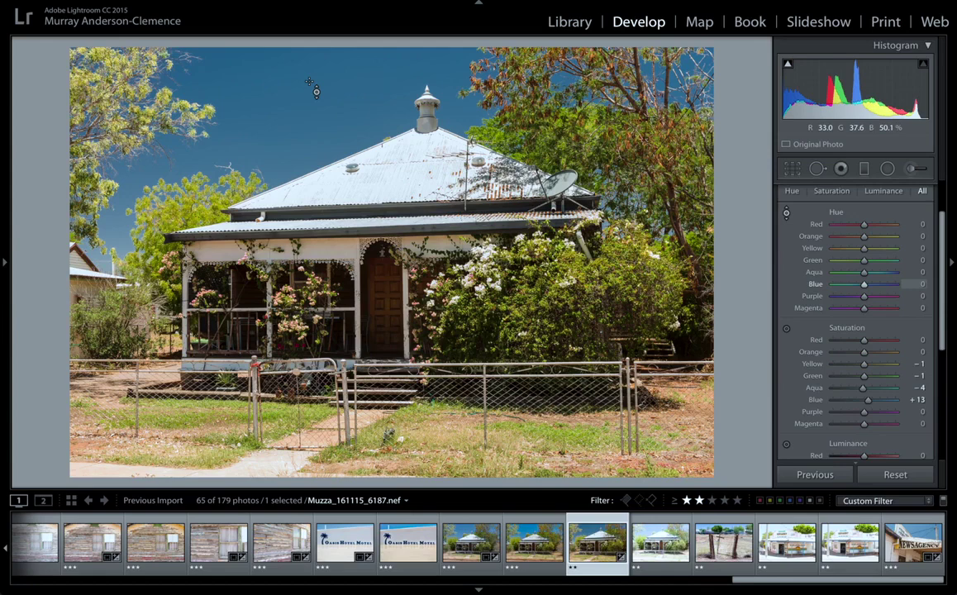
pyautogui.moveTo(311, 86)
pyautogui.mouseDown()
pyautogui.moveTo(310, 132)
pyautogui.moveTo(309, 81)
pyautogui.mouseUp()
pyautogui.hotkey('ctrl', 'z')
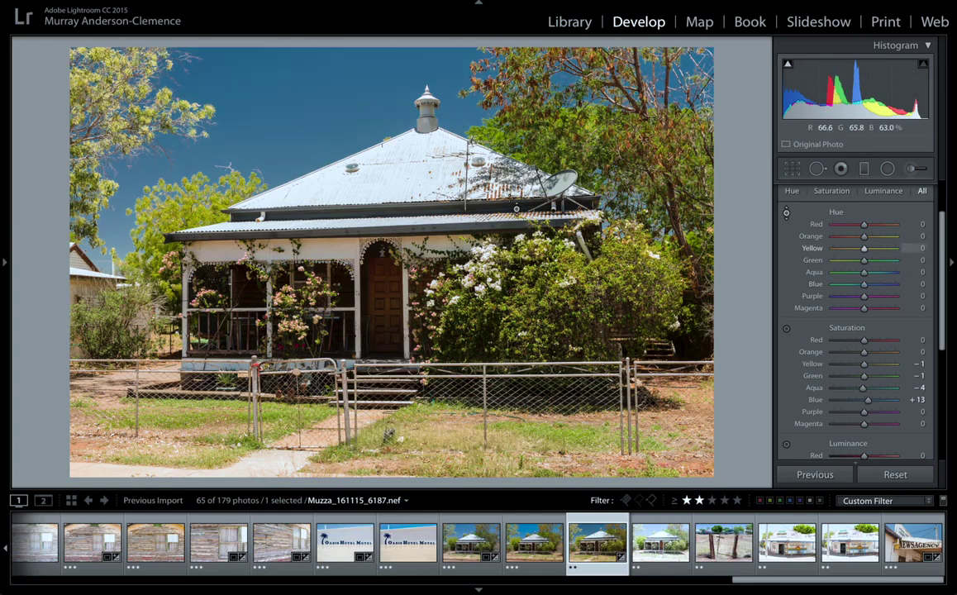
pyautogui.click(786, 214)
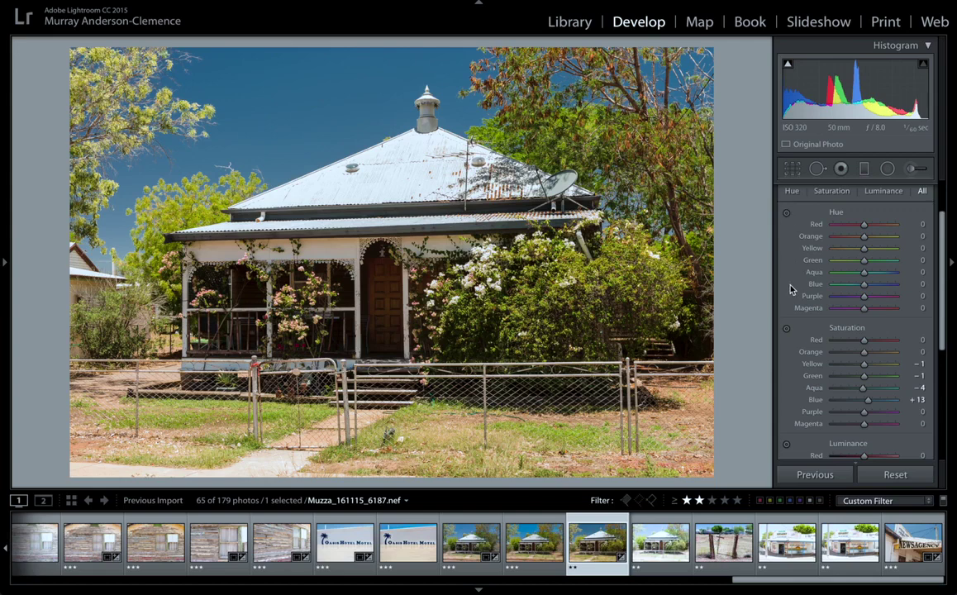
# Open the Split Toning settings and apply the yellow highlights preset with hue 52 and saturation 64
pyautogui.scroll(-5, 789, 288)
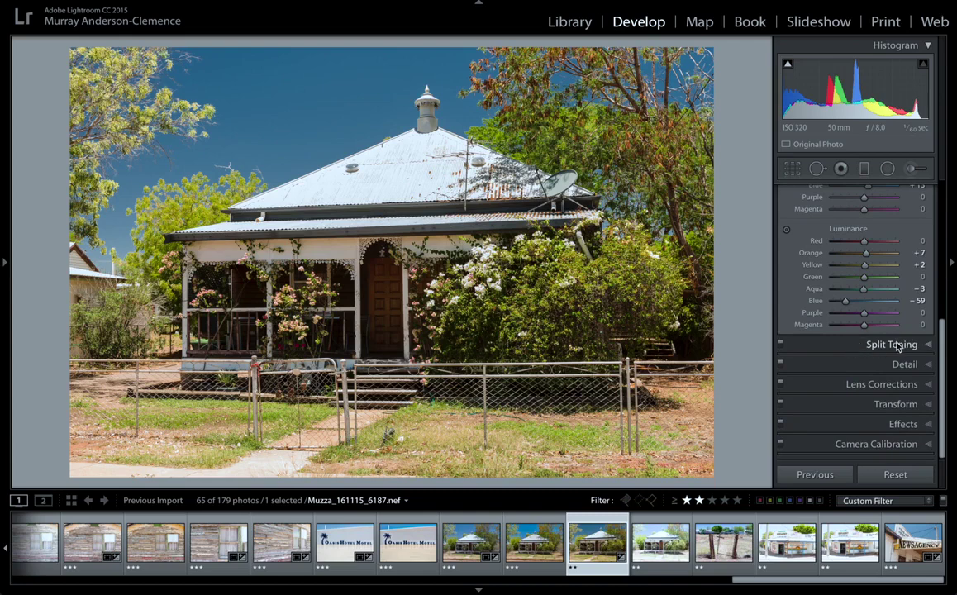
pyautogui.click(897, 344)
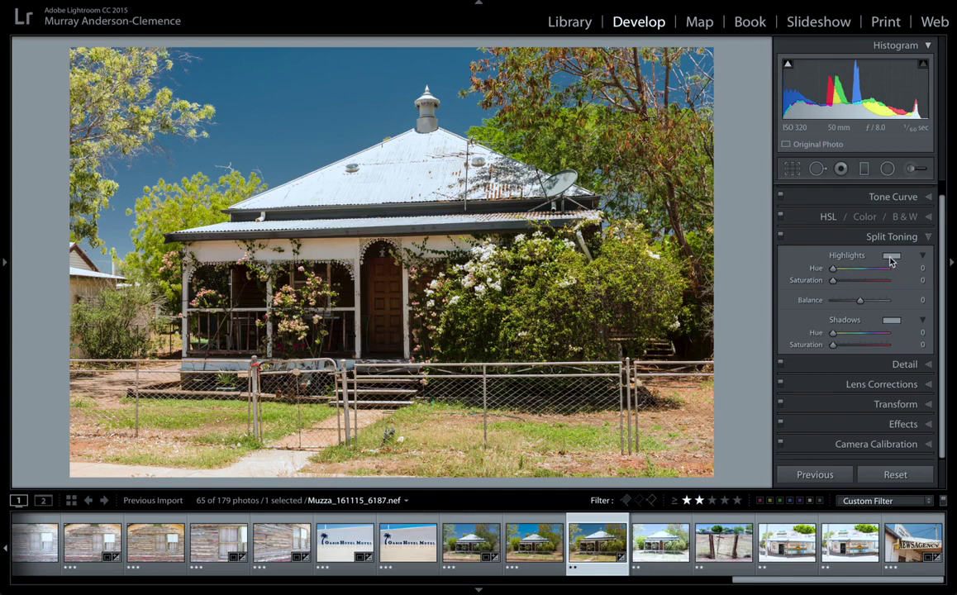
pyautogui.moveTo(833, 271)
pyautogui.mouseDown()
pyautogui.moveTo(859, 269)
pyautogui.moveTo(842, 271)
pyautogui.mouseUp()
pyautogui.hotkey('ctrl', 'z')
pyautogui.click(891, 256)
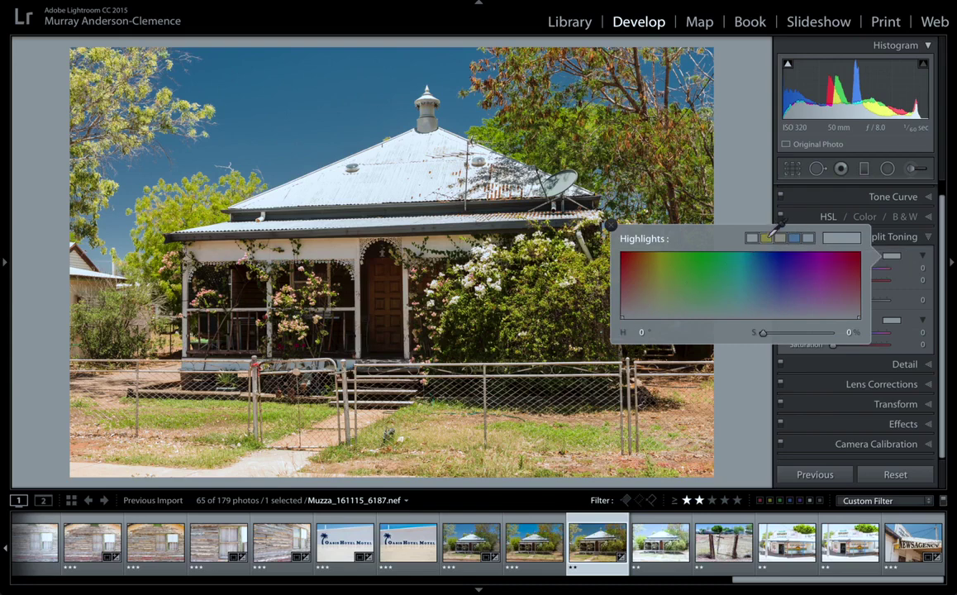
pyautogui.click(765, 237)
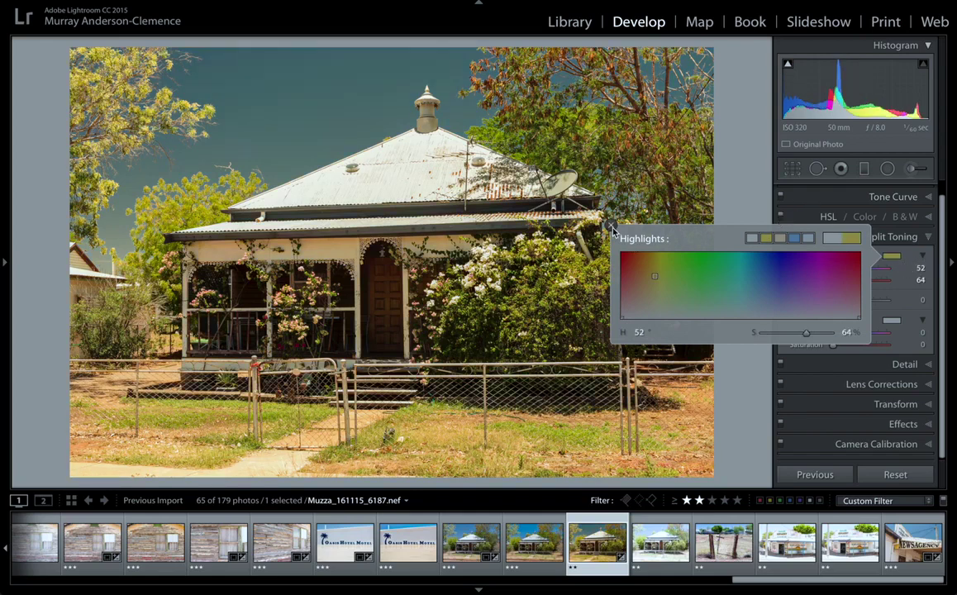
pyautogui.click(555, 206)
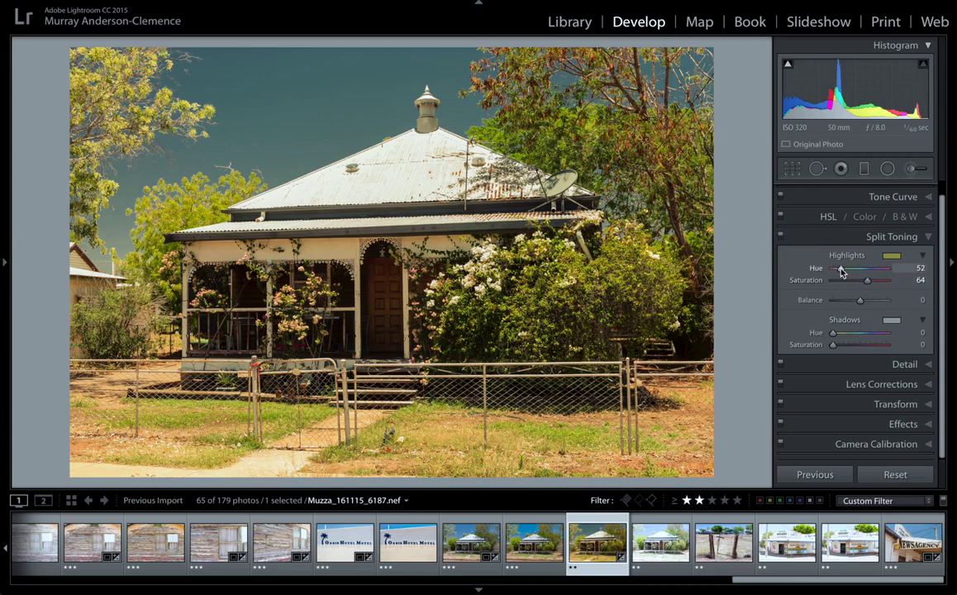
# Try a highlight hue of 39, undo it, and set the Split Toning highlight saturation to 34
pyautogui.moveTo(841, 273); pyautogui.dragTo(839, 273)
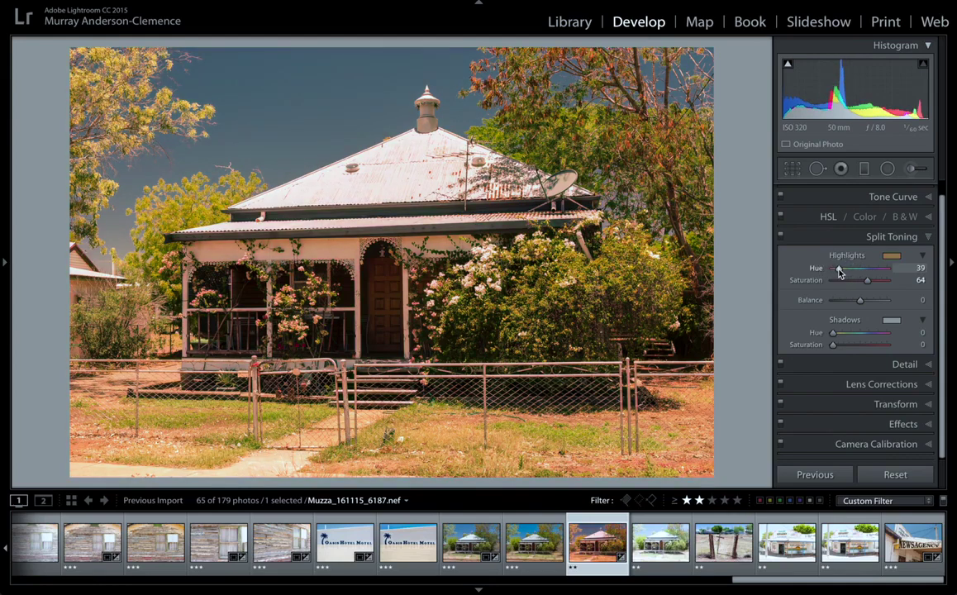
pyautogui.hotkey('ctrl', 'z')
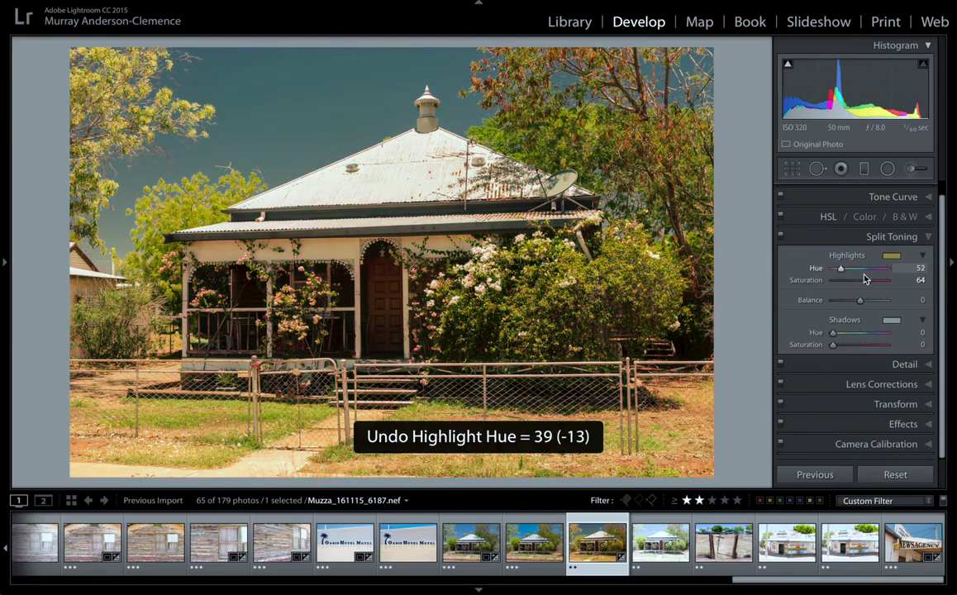
pyautogui.moveTo(863, 280)
pyautogui.mouseDown()
pyautogui.moveTo(840, 283)
pyautogui.moveTo(856, 291)
pyautogui.moveTo(851, 282)
pyautogui.moveTo(861, 280)
pyautogui.moveTo(854, 287)
pyautogui.mouseUp()
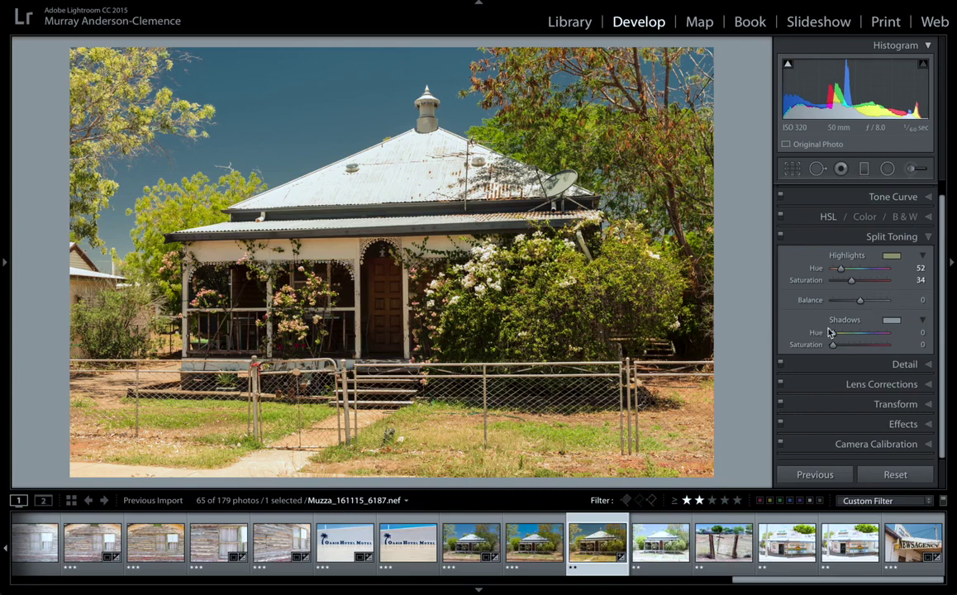
# Apply a warm shadows preset with hue 37 in Split Toning and raise the shadow saturation to 32
pyautogui.click(891, 320)
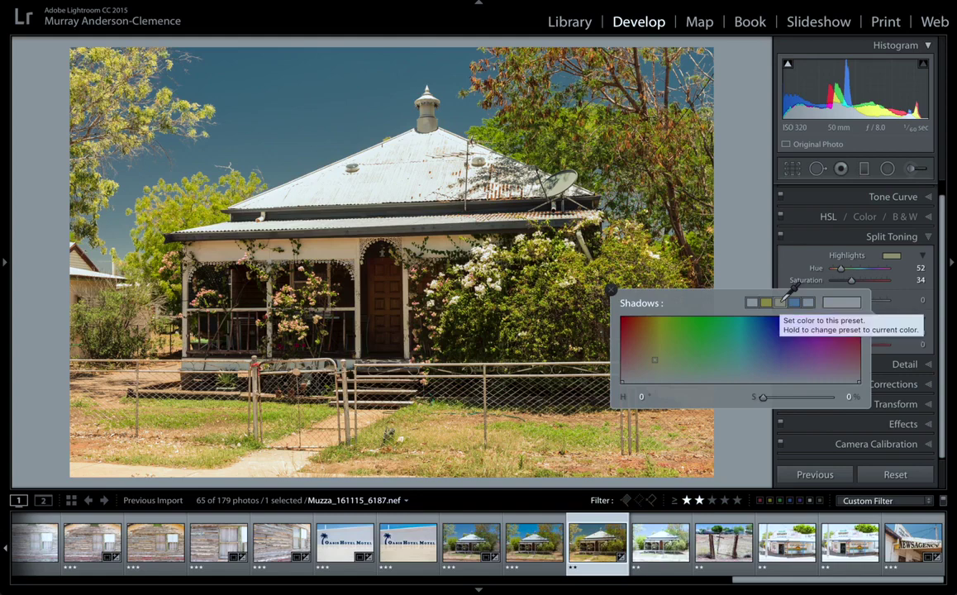
pyautogui.click(785, 297)
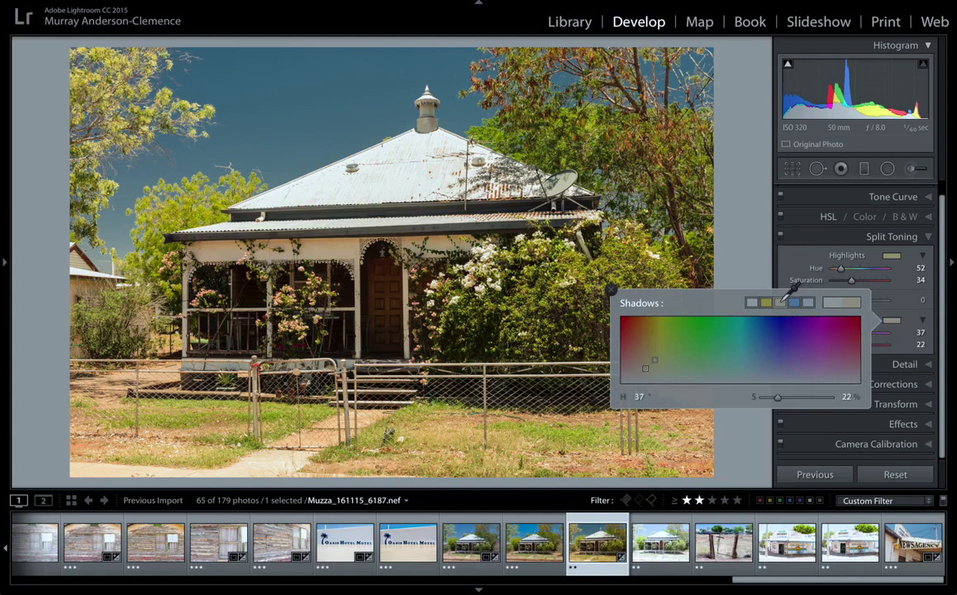
pyautogui.click(790, 258)
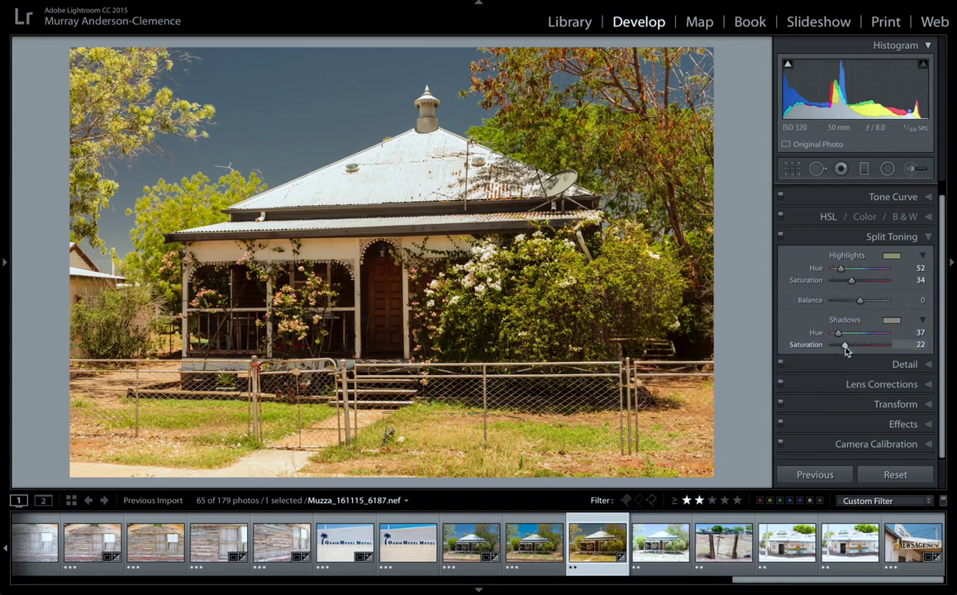
pyautogui.moveTo(843, 347)
pyautogui.mouseDown()
pyautogui.moveTo(859, 346)
pyautogui.moveTo(829, 344)
pyautogui.moveTo(850, 346)
pyautogui.mouseUp()
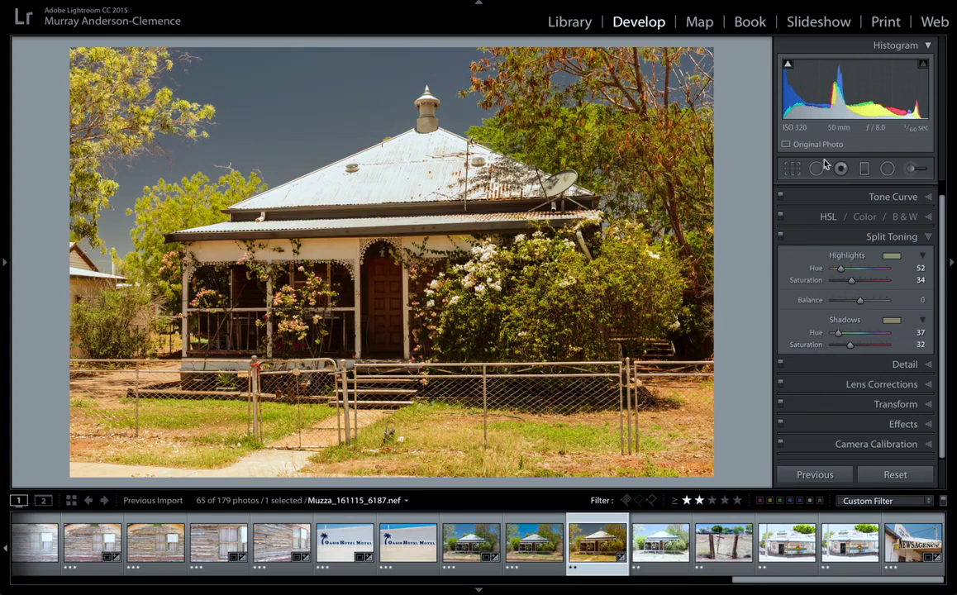
# Turn off the Split Toning effect for the house photo and open the Detail settings
pyautogui.click(781, 239)
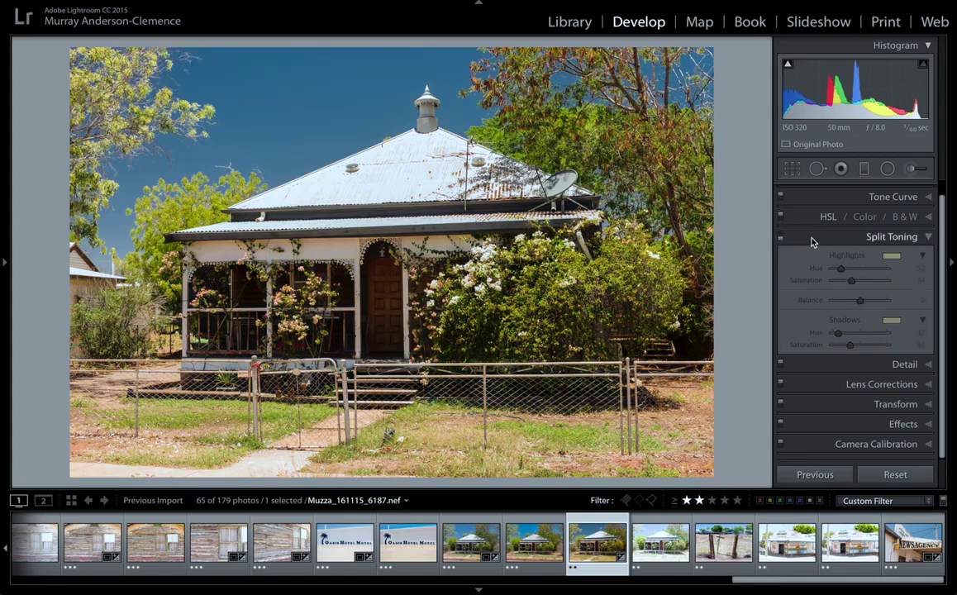
pyautogui.click(814, 240)
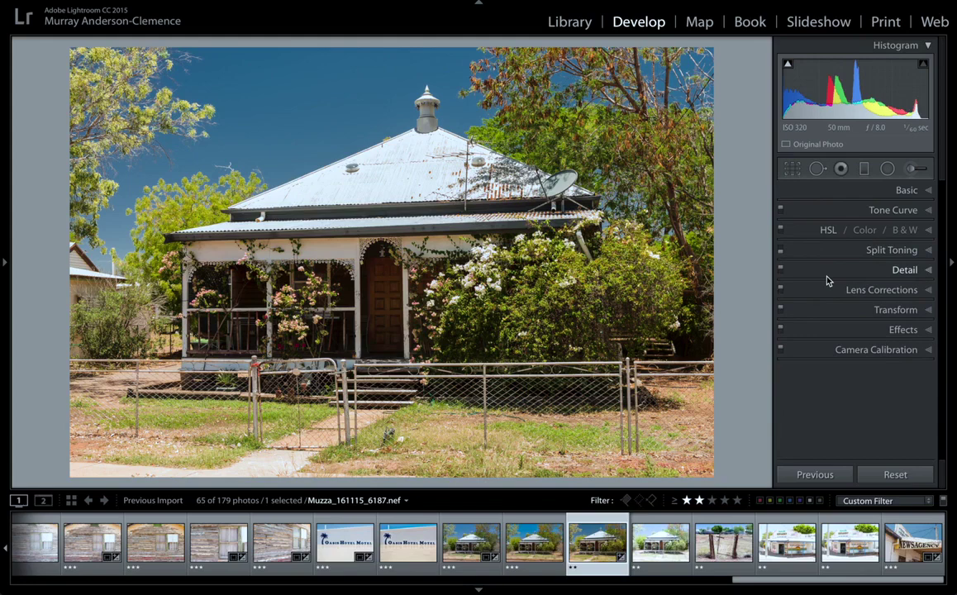
pyautogui.click(830, 272)
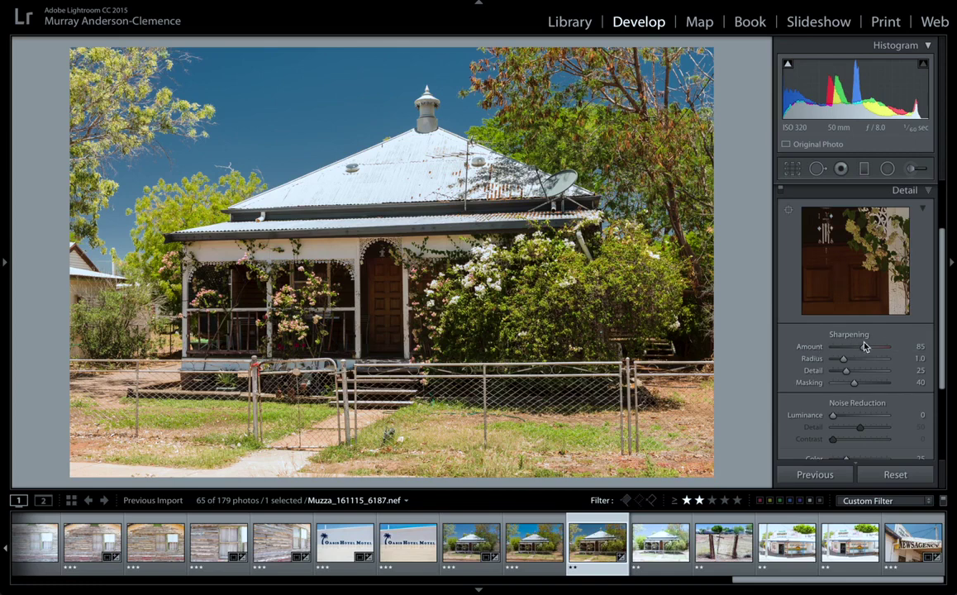
# Reset sharpening Masking to 0, test Amount at 150 and 0 on the enlarged roof, and set Amount to 76
pyautogui.moveTo(863, 347); pyautogui.dragTo(841, 348)
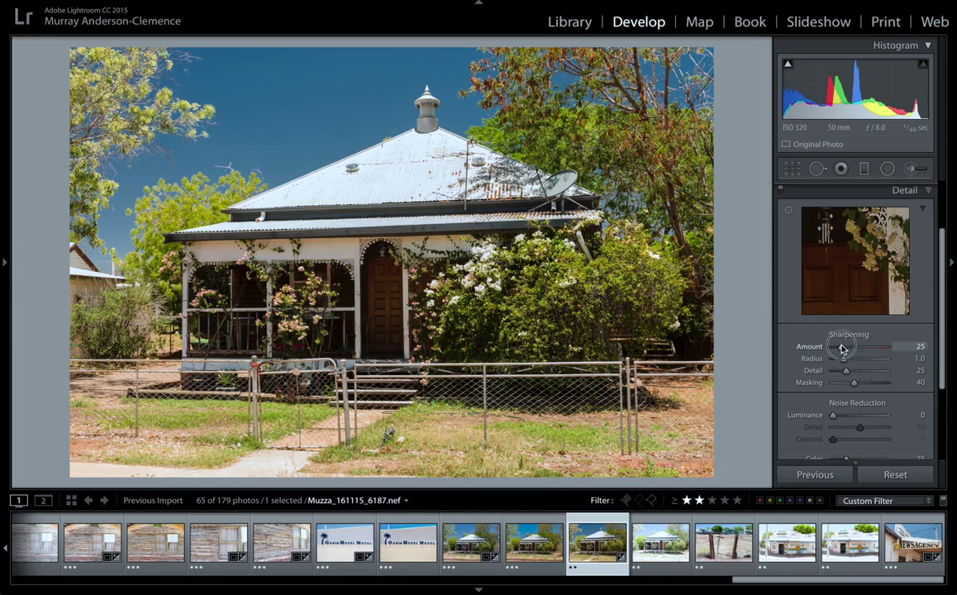
pyautogui.moveTo(854, 383); pyautogui.dragTo(811, 382)
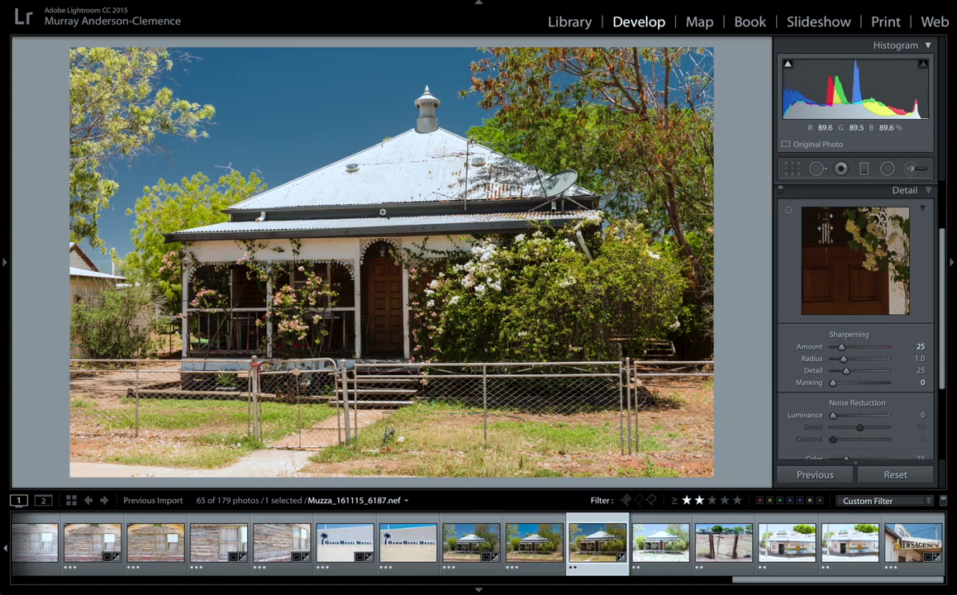
pyautogui.click(380, 232)
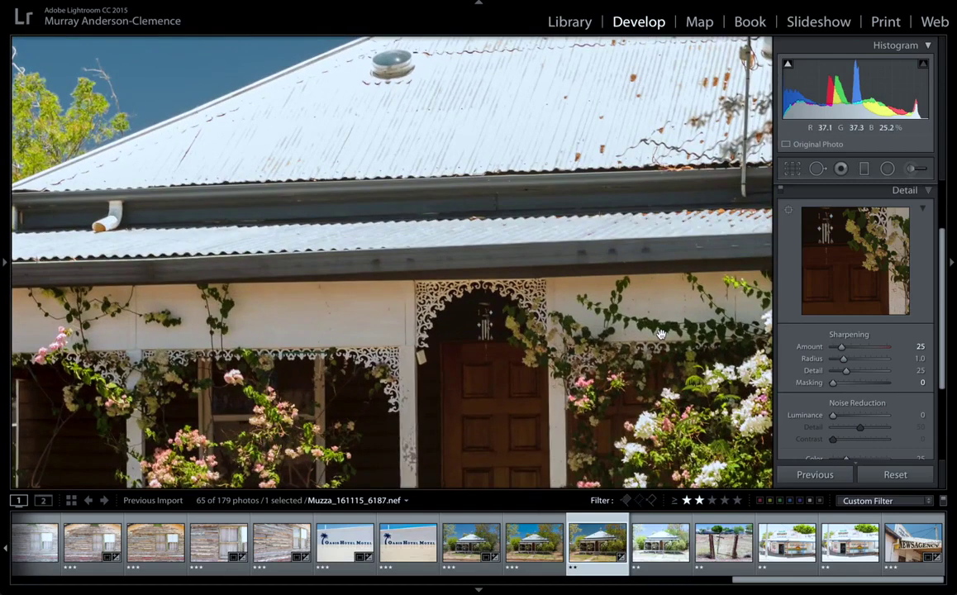
pyautogui.moveTo(841, 350); pyautogui.dragTo(902, 361)
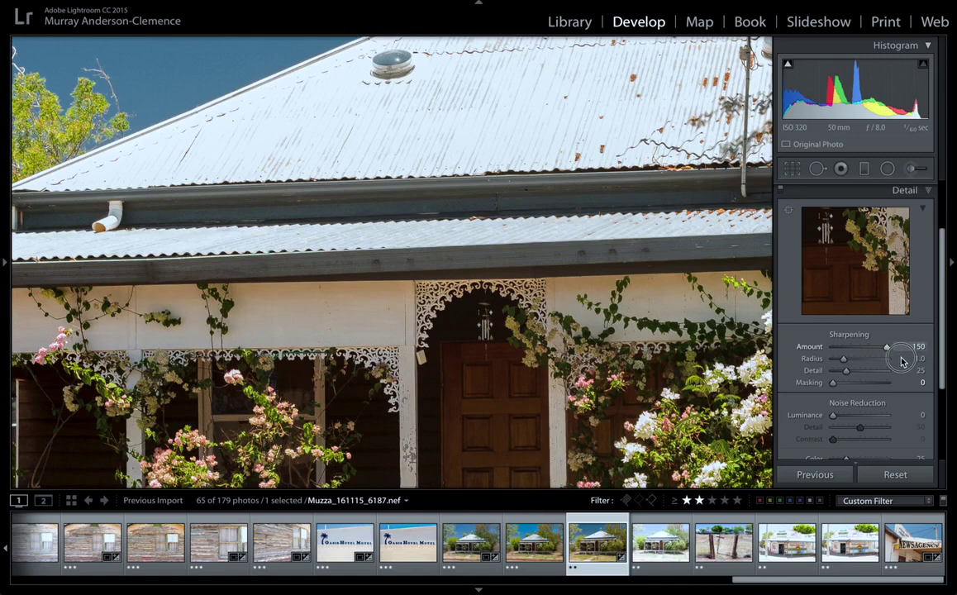
pyautogui.moveTo(901, 361); pyautogui.dragTo(805, 364)
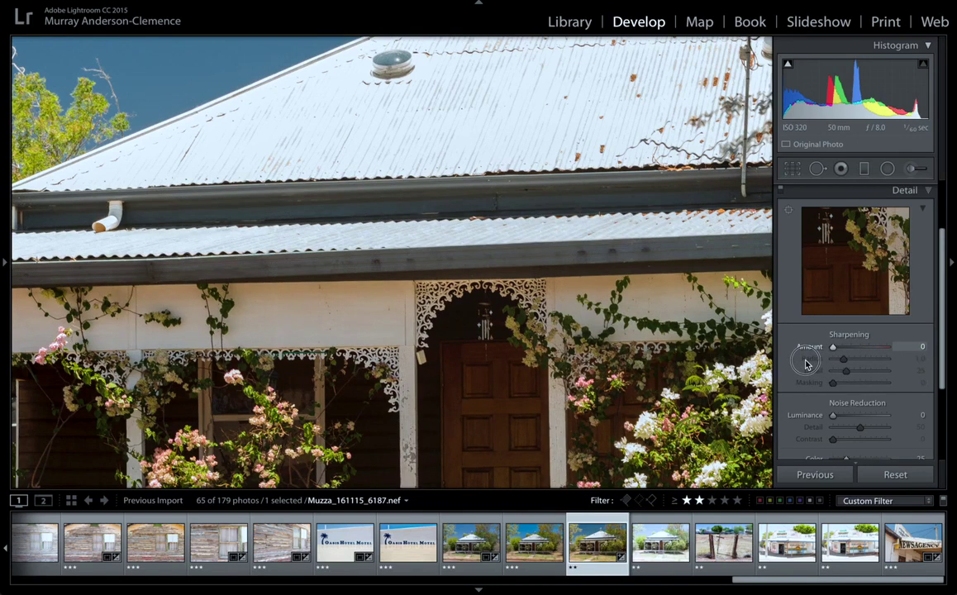
pyautogui.moveTo(806, 363); pyautogui.dragTo(862, 350)
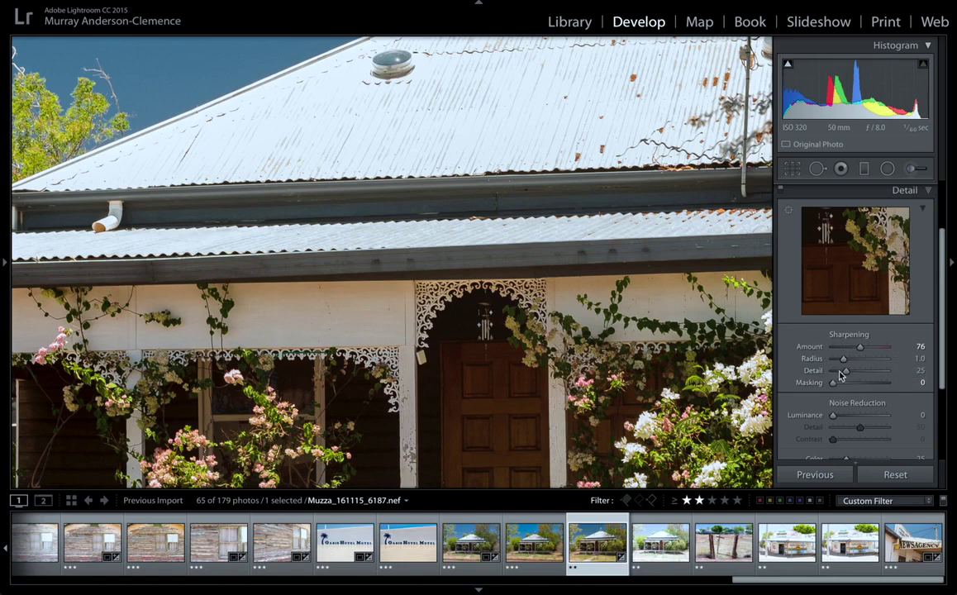
# Preview the sharpening Radius effect, and set Masking to 38 using the mask preview
pyautogui.press('alt')
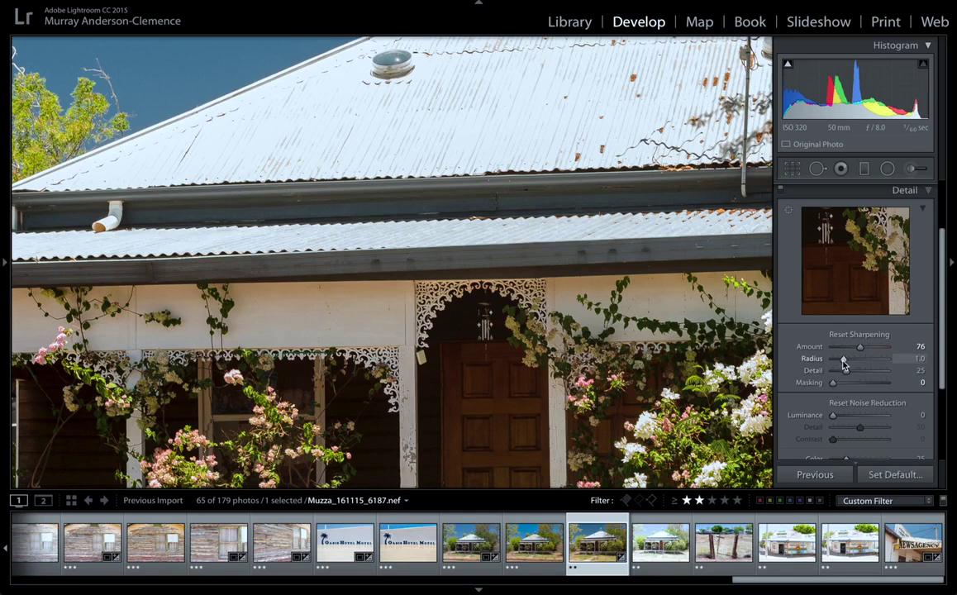
pyautogui.moveTo(843, 364); pyautogui.dragTo(844, 362)
pyautogui.press('alt')
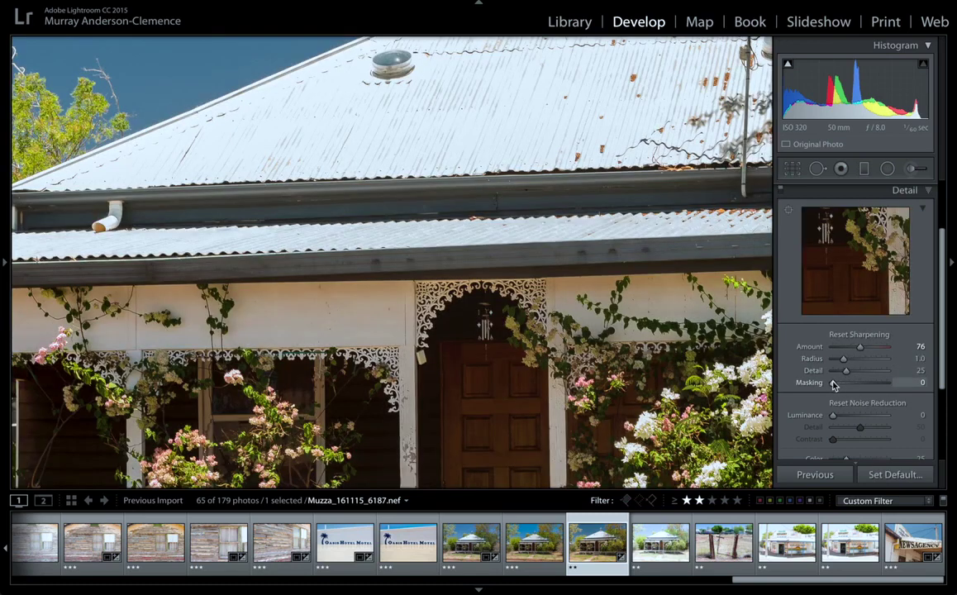
pyautogui.moveTo(832, 384); pyautogui.dragTo(854, 384)
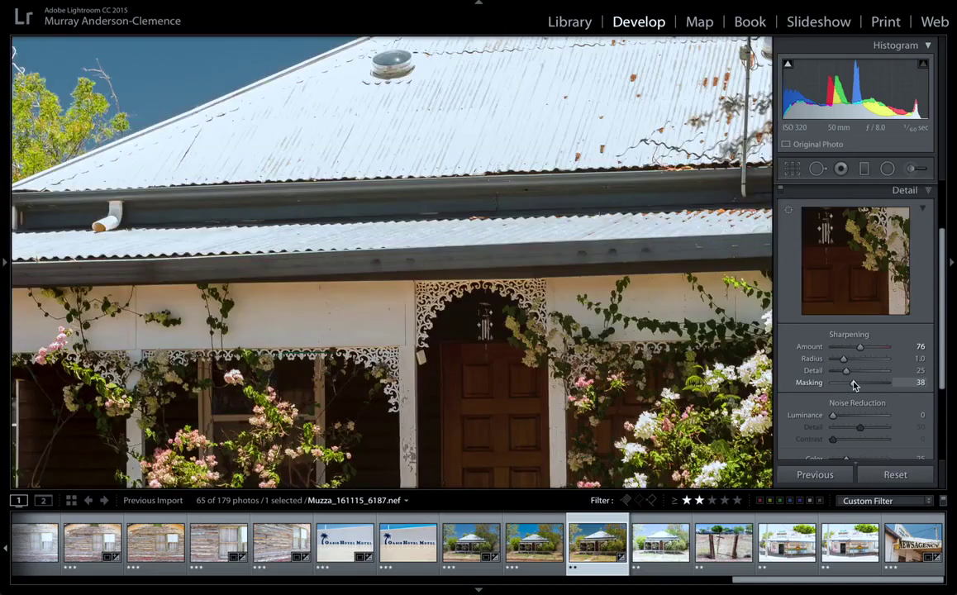
# With the whole house in view, test the sharpening mask up to 100 and set Masking to 46
pyautogui.click(254, 99)
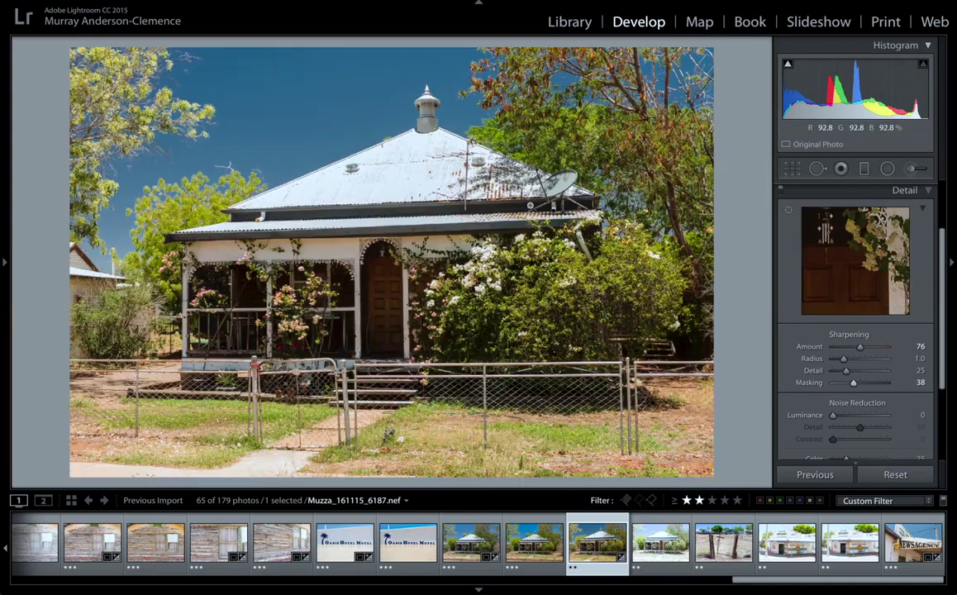
pyautogui.keyDown('alt'); pyautogui.click(854, 384); pyautogui.keyUp('alt')
pyautogui.press('alt')
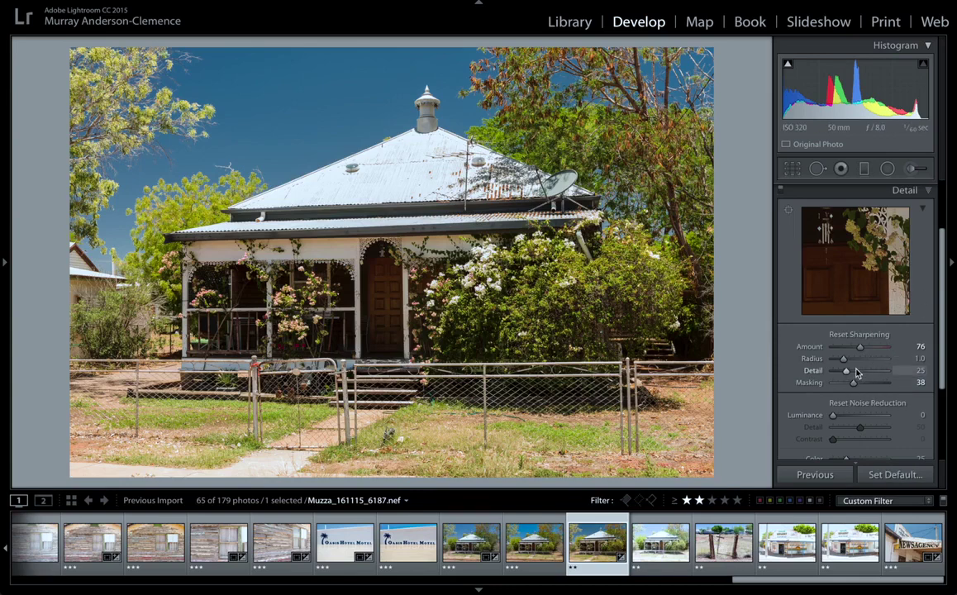
pyautogui.moveTo(855, 385); pyautogui.dragTo(892, 383)
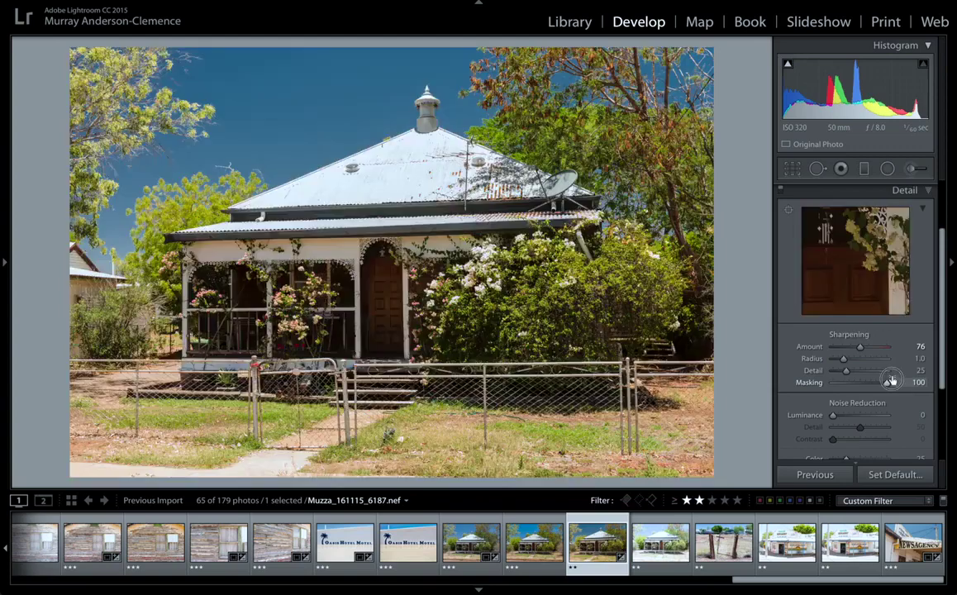
pyautogui.moveTo(889, 383); pyautogui.dragTo(910, 383)
pyautogui.keyDown('alt'); pyautogui.click(912, 383); pyautogui.keyUp('alt')
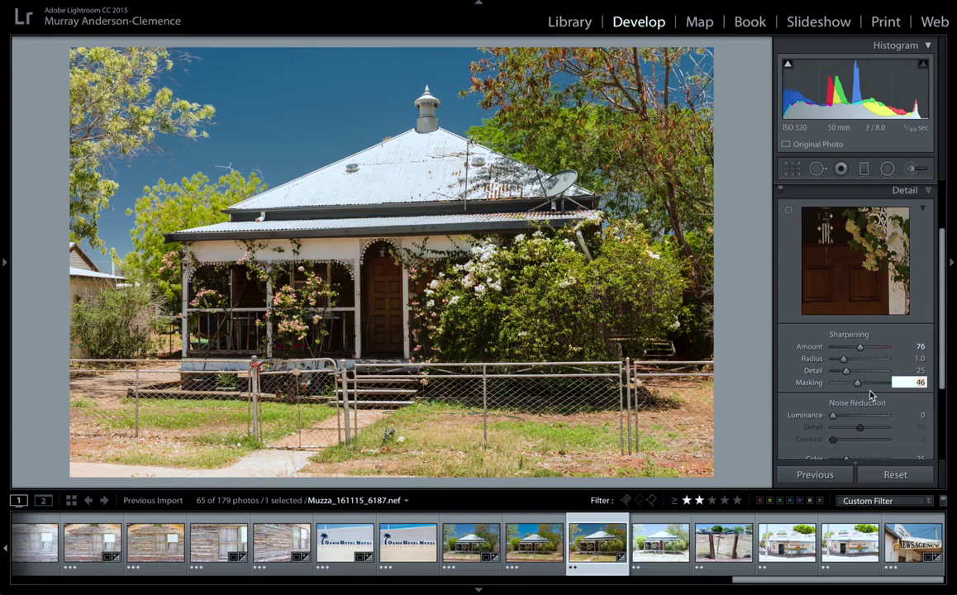
pyautogui.press('Return')
# Enlarge the dark front door area and set Luminance noise reduction to 11
pyautogui.scroll(-3, 826, 347)
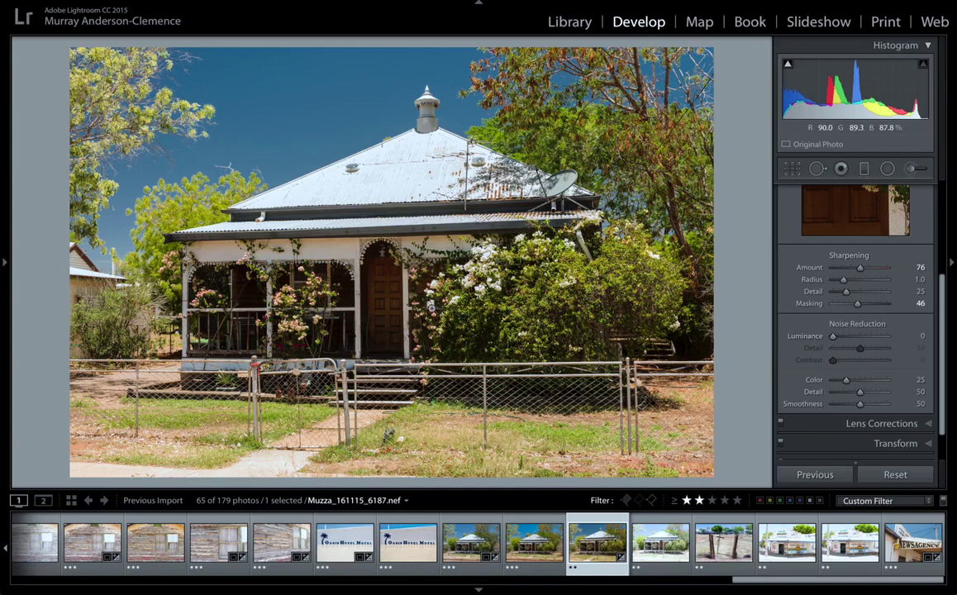
pyautogui.click(431, 308)
pyautogui.click(380, 237)
pyautogui.click(419, 260)
pyautogui.click(419, 260)
pyautogui.click(366, 281)
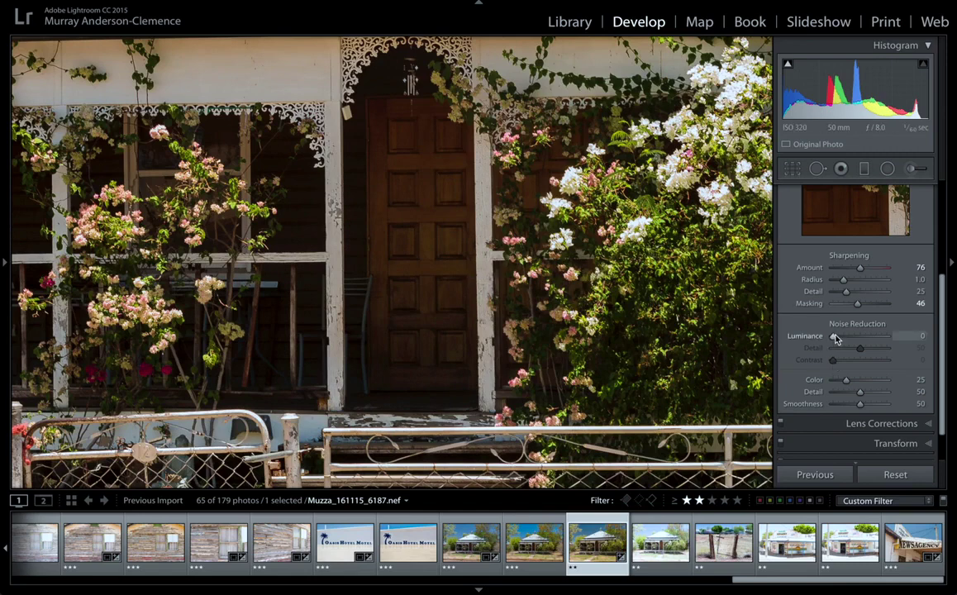
pyautogui.moveTo(836, 338); pyautogui.dragTo(840, 337)
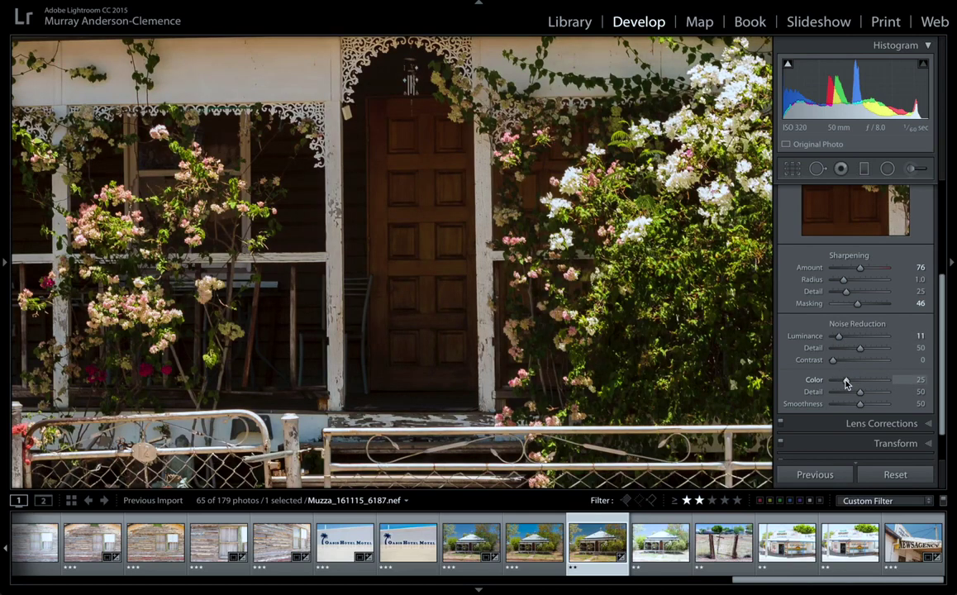
# Set Color noise reduction to 19 and push Luminance noise reduction to 100
pyautogui.moveTo(845, 383); pyautogui.dragTo(840, 380)
pyautogui.moveTo(839, 382); pyautogui.dragTo(843, 381)
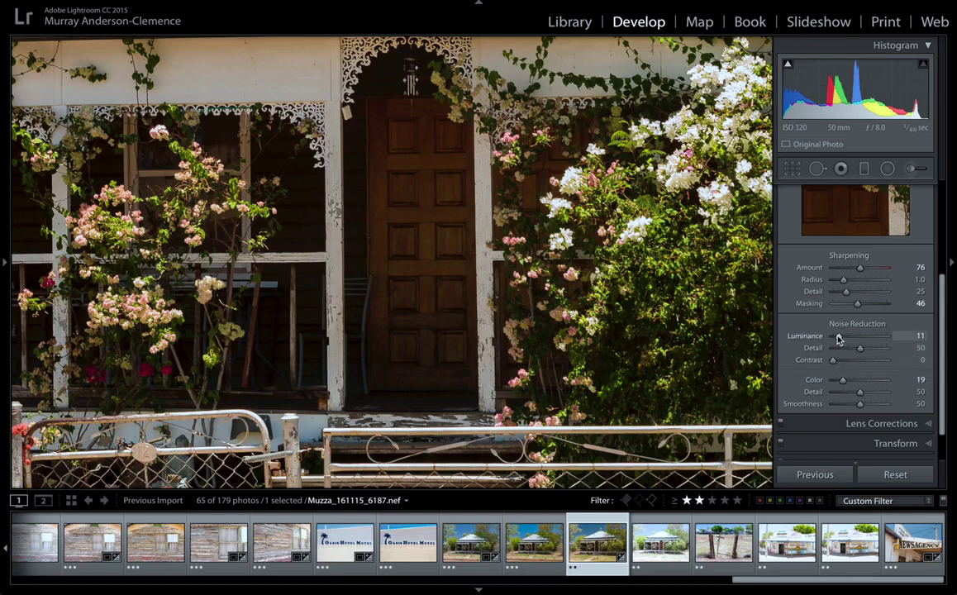
pyautogui.moveTo(837, 336); pyautogui.dragTo(914, 336)
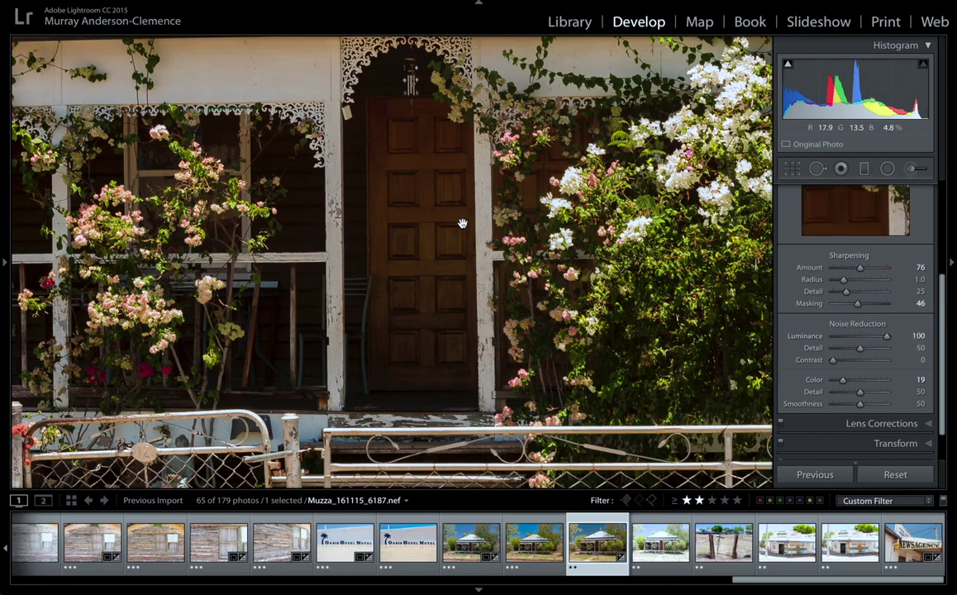
# Undo the last luminance noise reduction change and view the whole photo again
pyautogui.hotkey('ctrl', 'z')
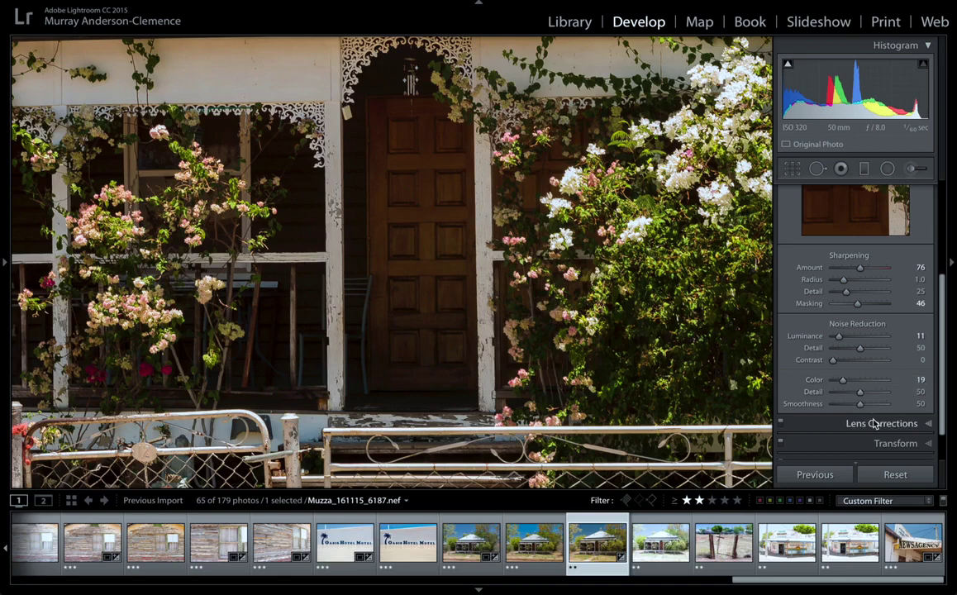
pyautogui.click(590, 257)
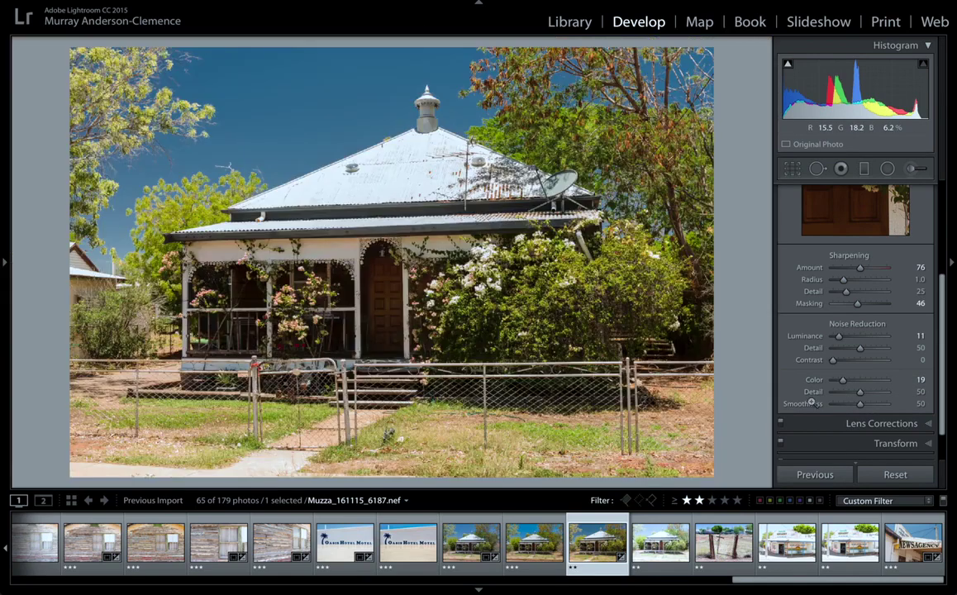
# In Lens Corrections, switch Remove Chromatic Aberration and Enable Profile Corrections off and back on to compare
pyautogui.click(865, 426)
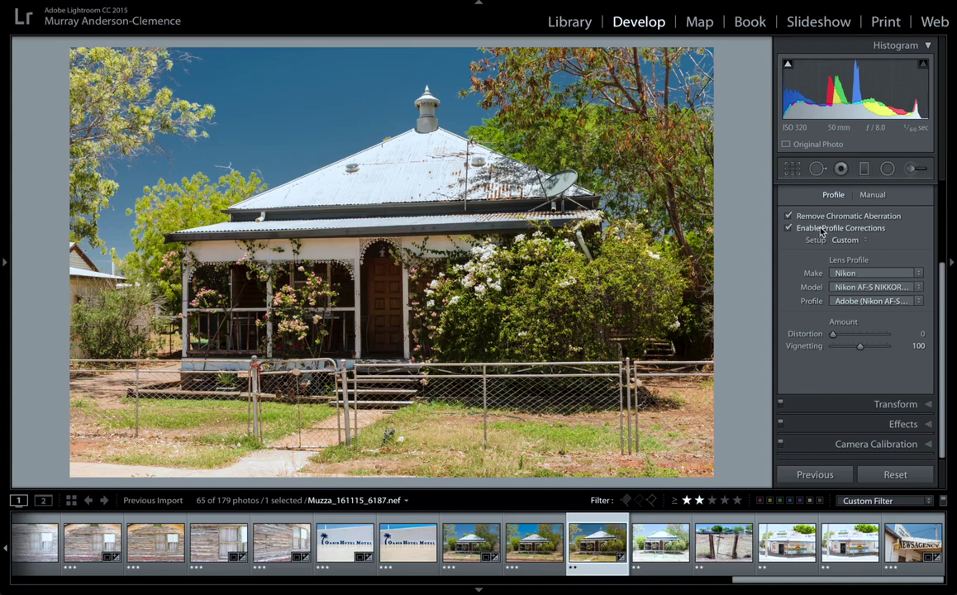
pyautogui.click(805, 216)
pyautogui.click(806, 230)
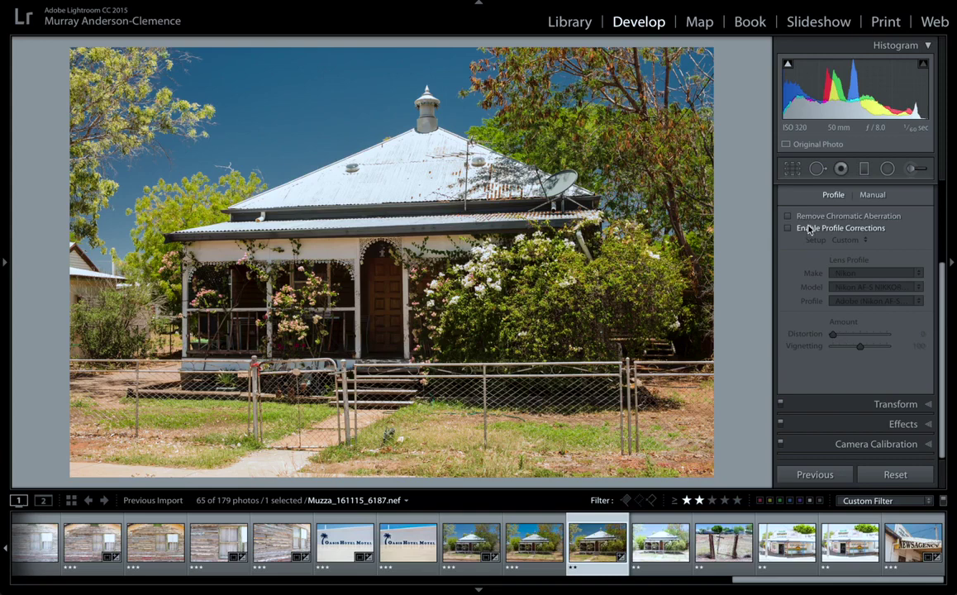
pyautogui.click(833, 217)
pyautogui.click(797, 232)
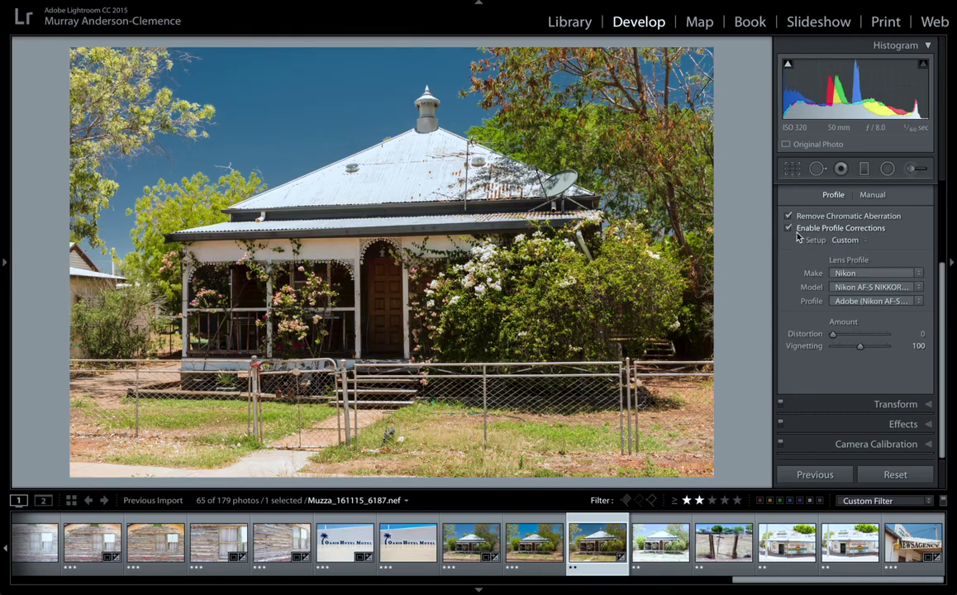
# Test the lens profile's distortion amount up to 200, return it to 0, and set the vignetting amount to 91
pyautogui.moveTo(833, 334); pyautogui.dragTo(861, 339)
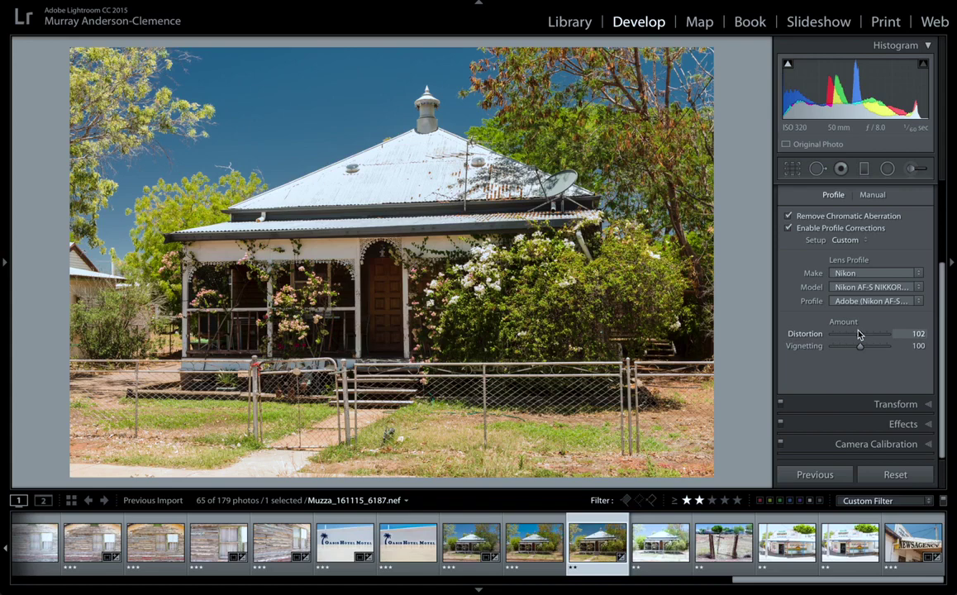
pyautogui.doubleClick(805, 334)
pyautogui.moveTo(833, 335); pyautogui.dragTo(885, 337)
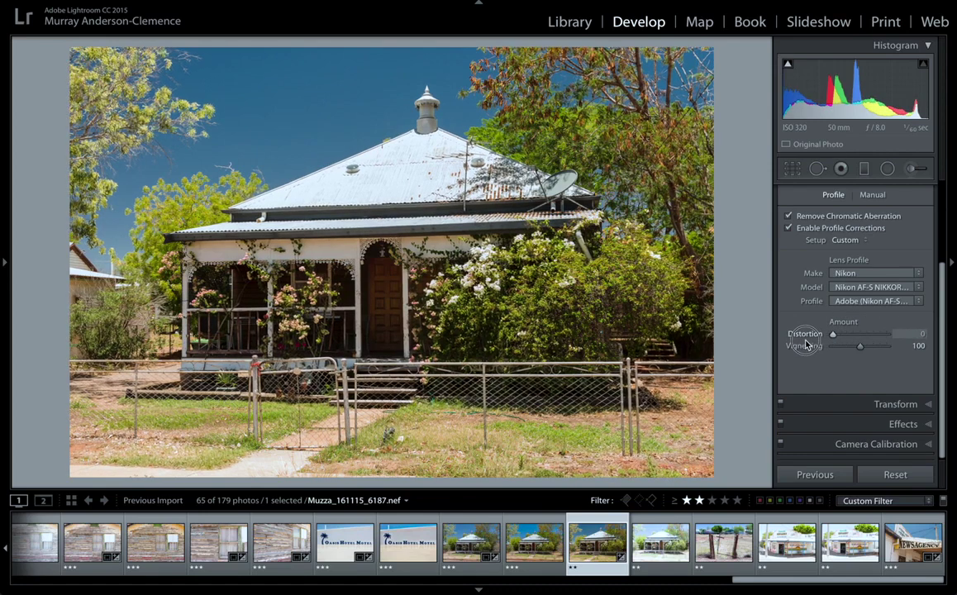
pyautogui.doubleClick(805, 341)
pyautogui.moveTo(805, 344); pyautogui.dragTo(947, 339)
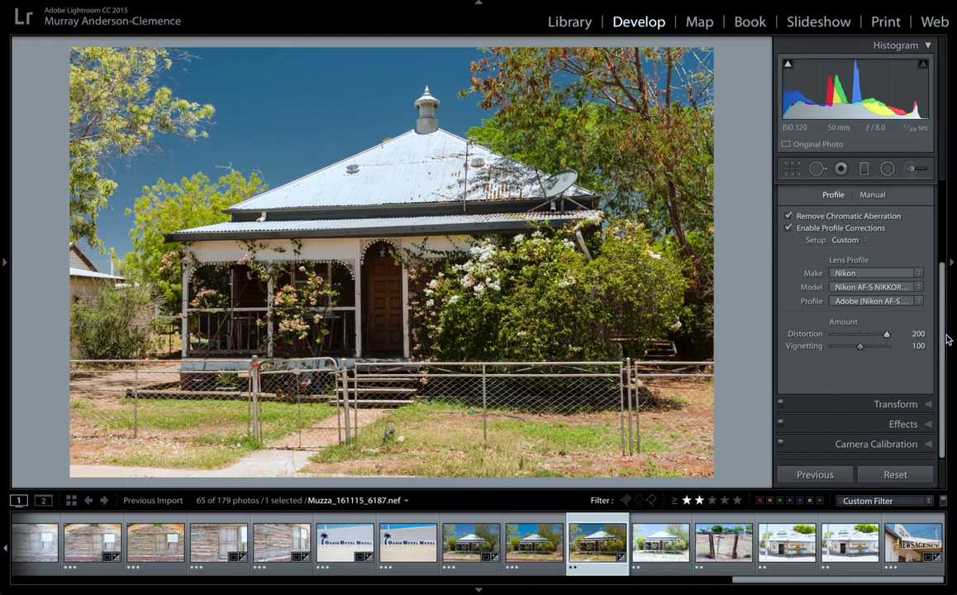
pyautogui.moveTo(887, 335); pyautogui.dragTo(858, 347)
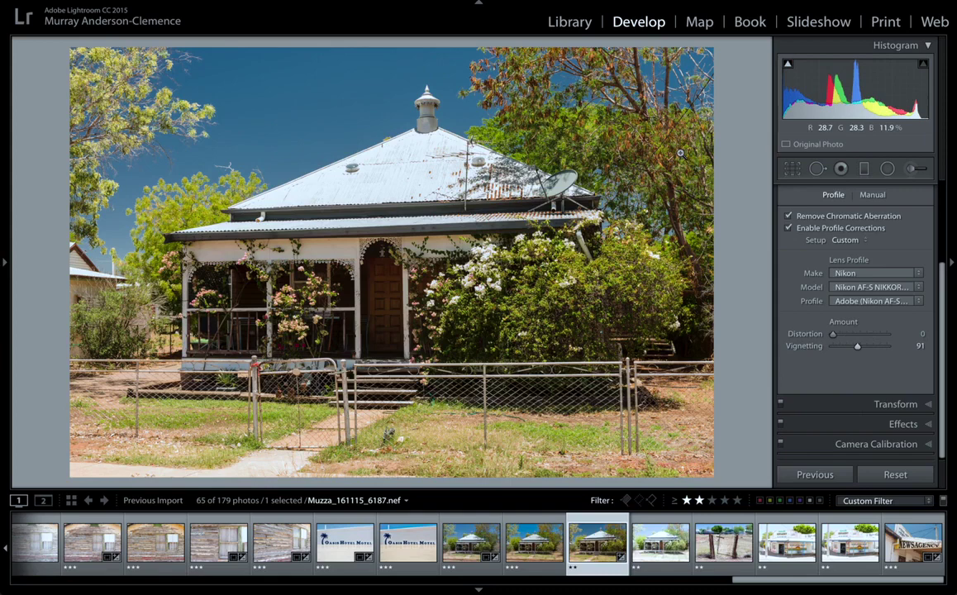
# Show the Transform settings and switch to the weathered timber wall photo Muzza_161115_6169.tif
pyautogui.click(875, 404)
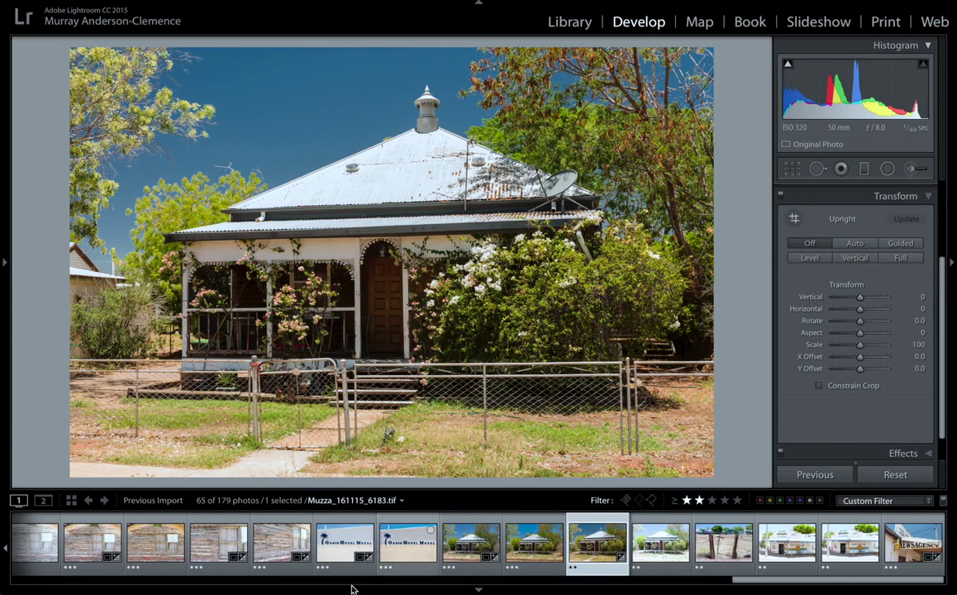
pyautogui.scroll(3, 363, 541)
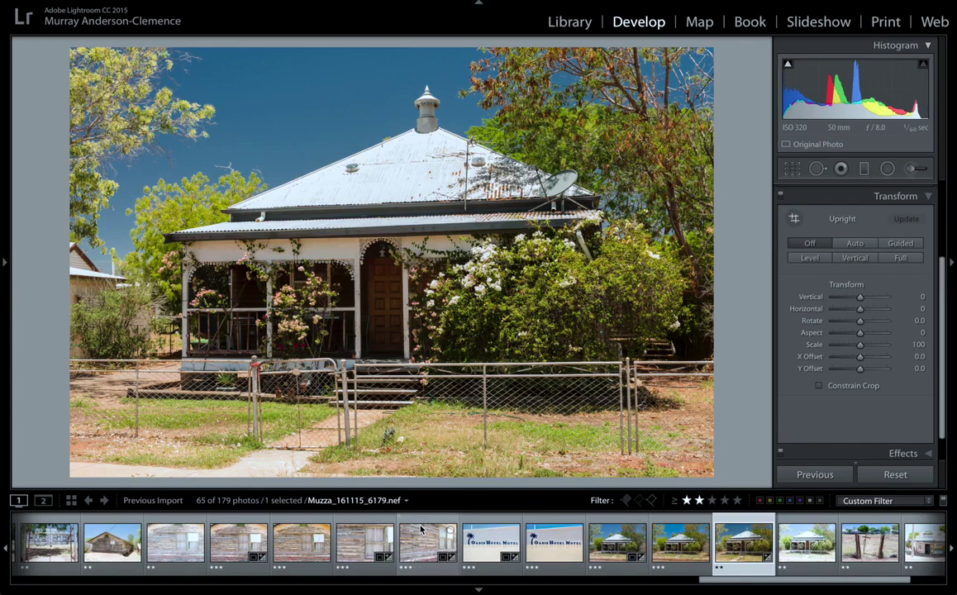
pyautogui.click(292, 552)
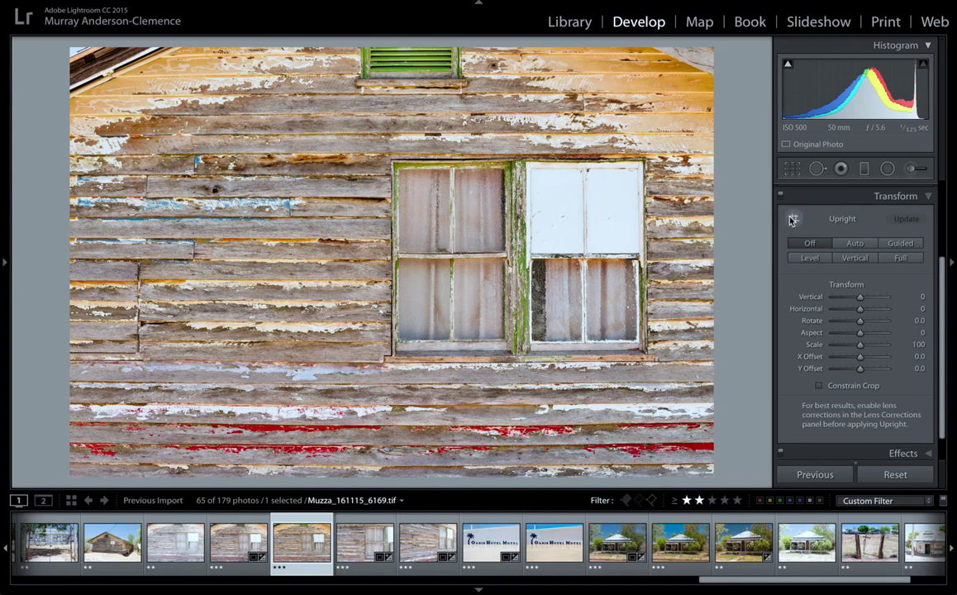
# Try the Level, Vertical and Full Upright corrections on the wall photo, returning Upright to Off
pyautogui.click(817, 263)
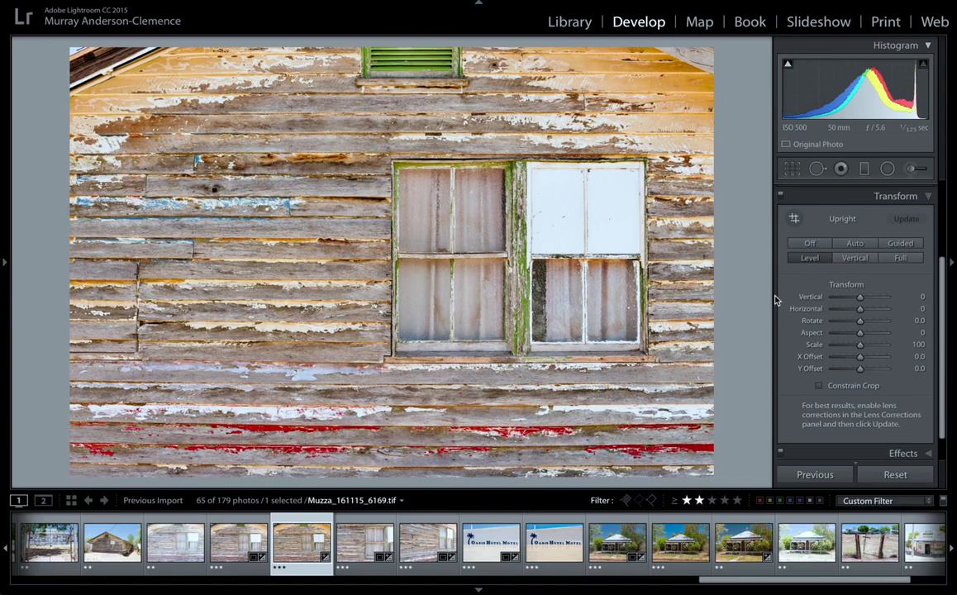
pyautogui.hotkey('ctrl', 'z')
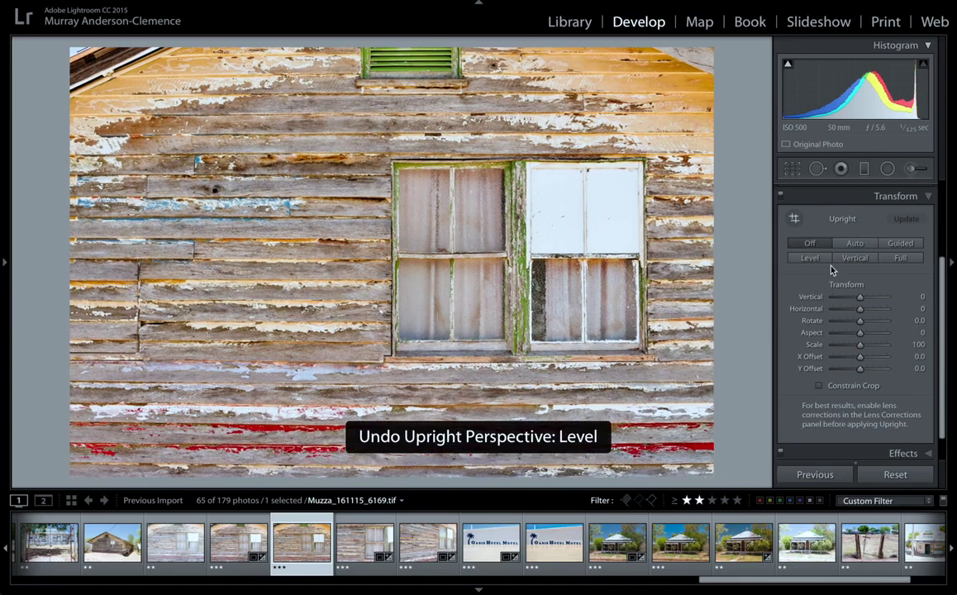
pyautogui.click(852, 260)
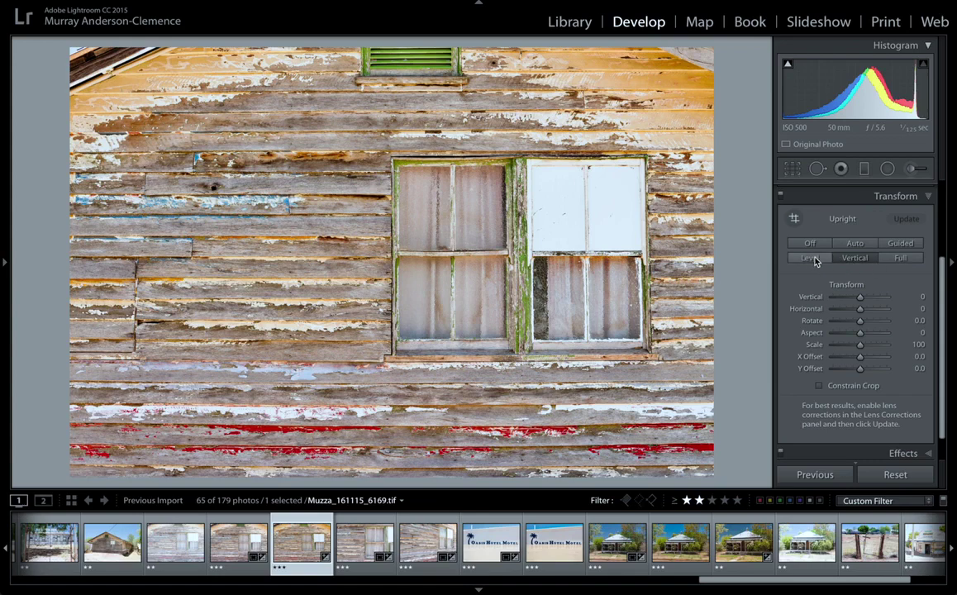
pyautogui.click(809, 259)
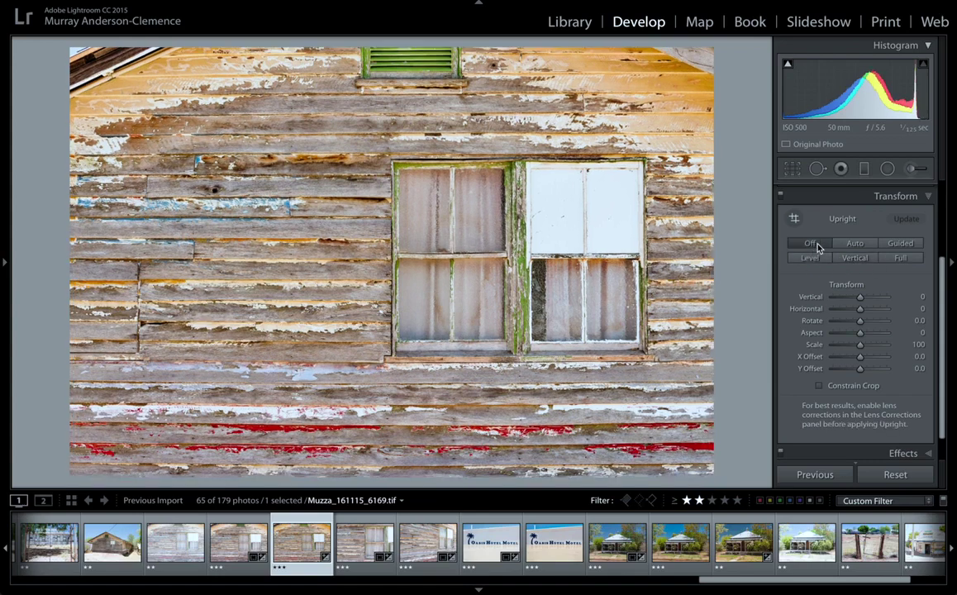
pyautogui.click(901, 259)
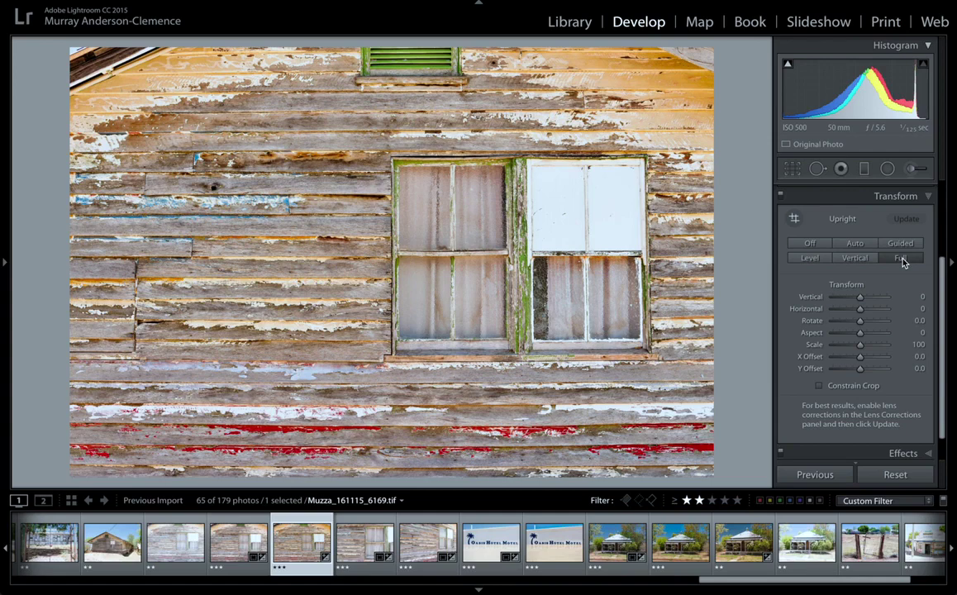
pyautogui.click(811, 245)
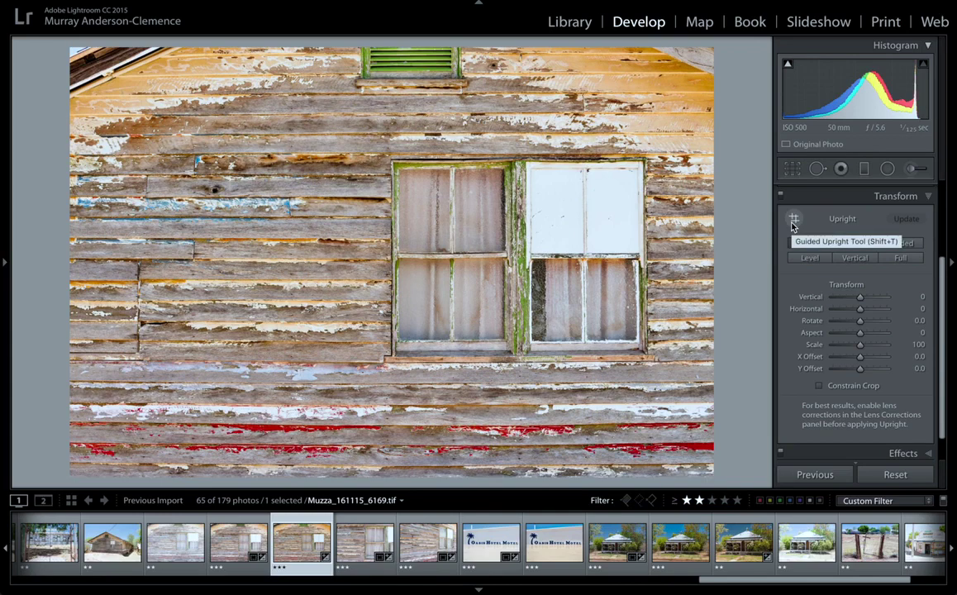
# With the Guided Upright tool, draw vertical guides along the right and left edges of the window frame
pyautogui.click(792, 222)
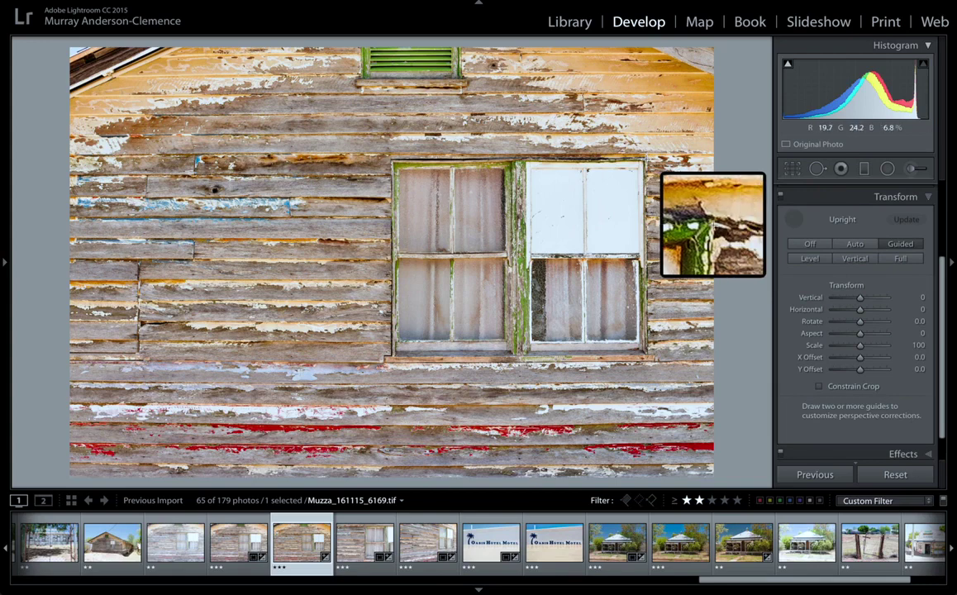
pyautogui.moveTo(647, 158); pyautogui.dragTo(648, 352)
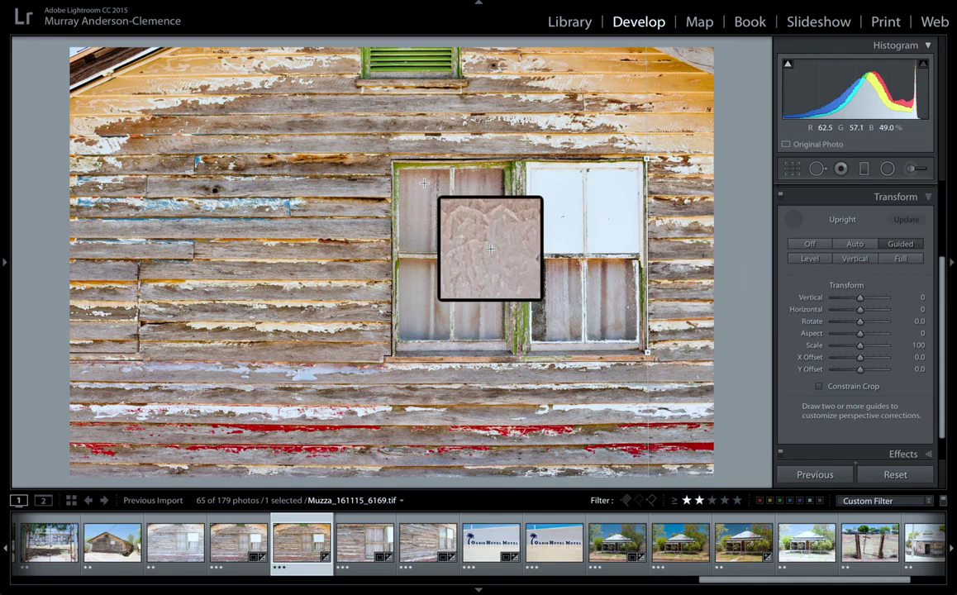
pyautogui.moveTo(392, 159); pyautogui.dragTo(392, 159)
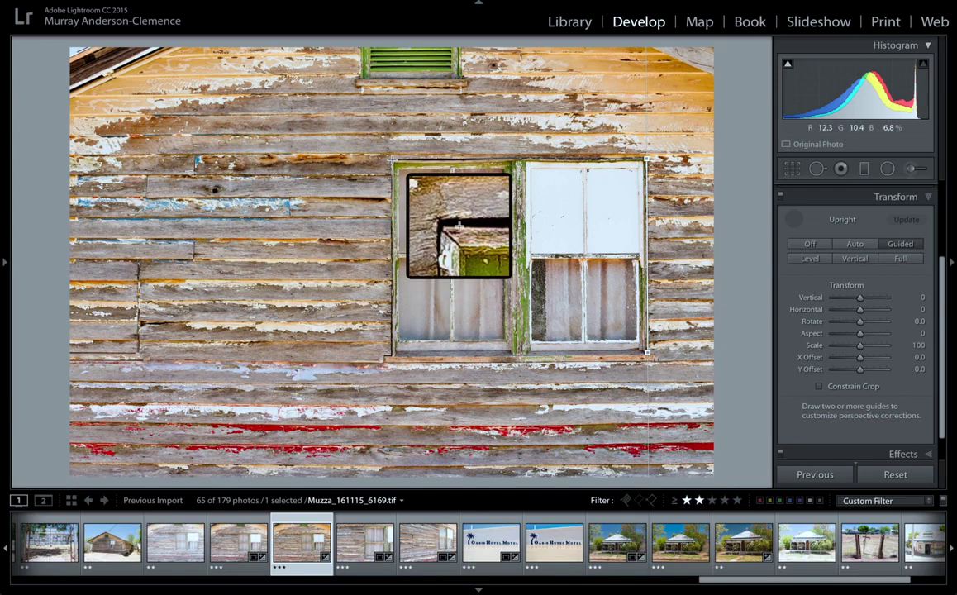
pyautogui.moveTo(390, 159); pyautogui.dragTo(392, 353)
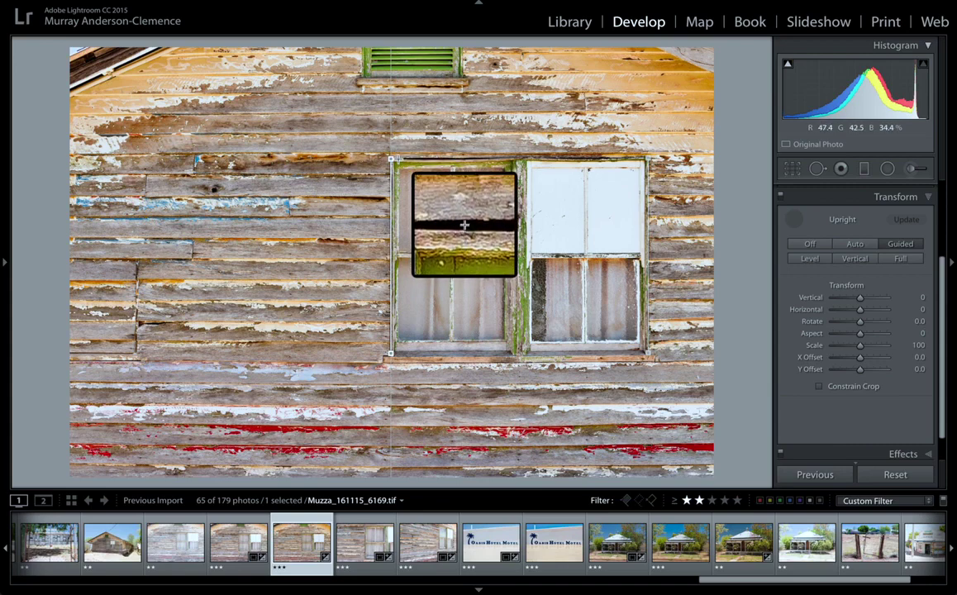
# Add horizontal guides along the window's top edge and its sill, and finish the guided correction
pyautogui.moveTo(398, 157)
pyautogui.mouseDown()
pyautogui.moveTo(647, 163)
pyautogui.moveTo(642, 156)
pyautogui.moveTo(645, 361)
pyautogui.moveTo(401, 361)
pyautogui.mouseUp()
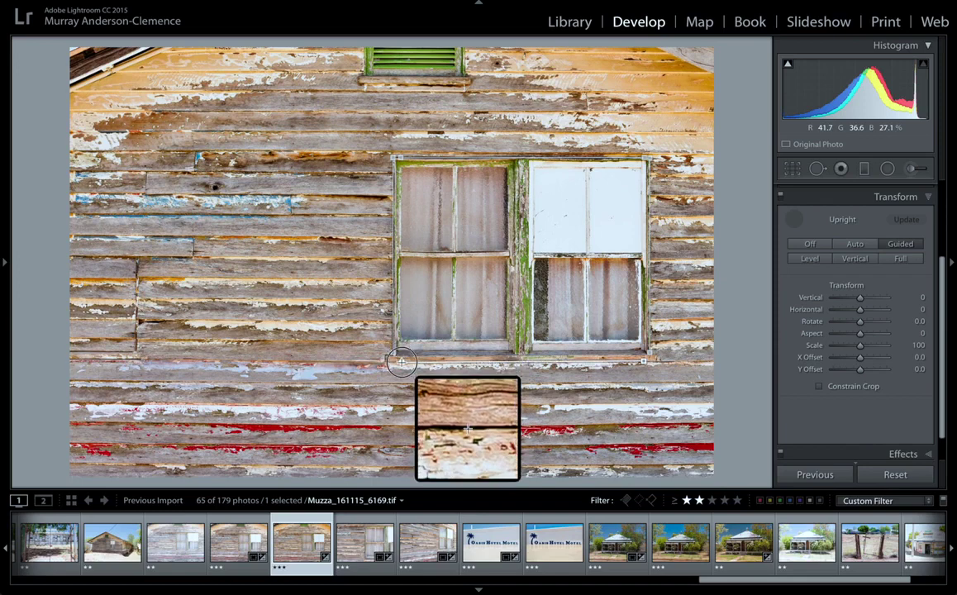
pyautogui.moveTo(402, 361); pyautogui.dragTo(401, 362)
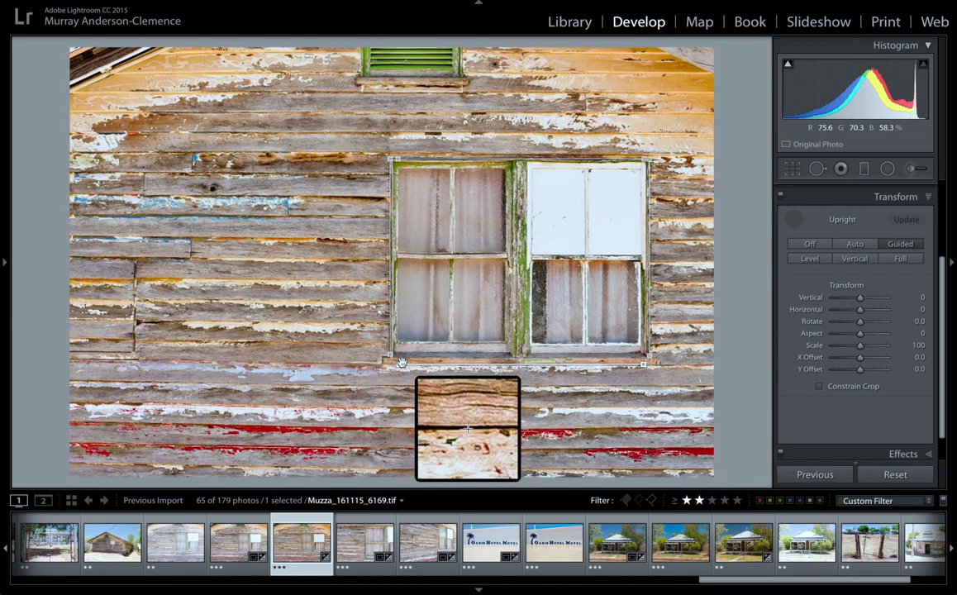
pyautogui.click(793, 220)
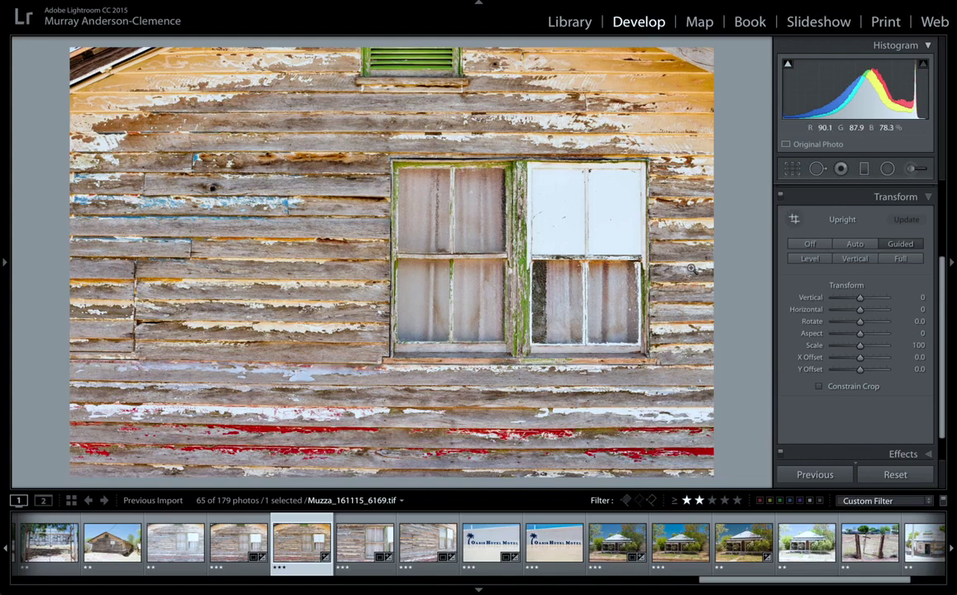
# Compare the wall photo before and after the guided perspective correction several times
pyautogui.press('\\')
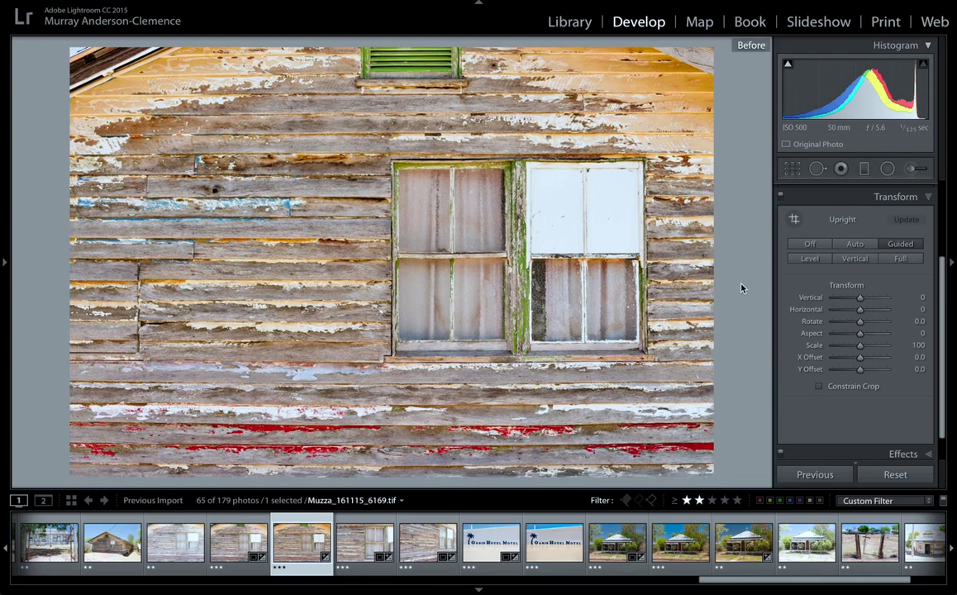
pyautogui.press('\\')
pyautogui.press('\\')
pyautogui.press('\\')
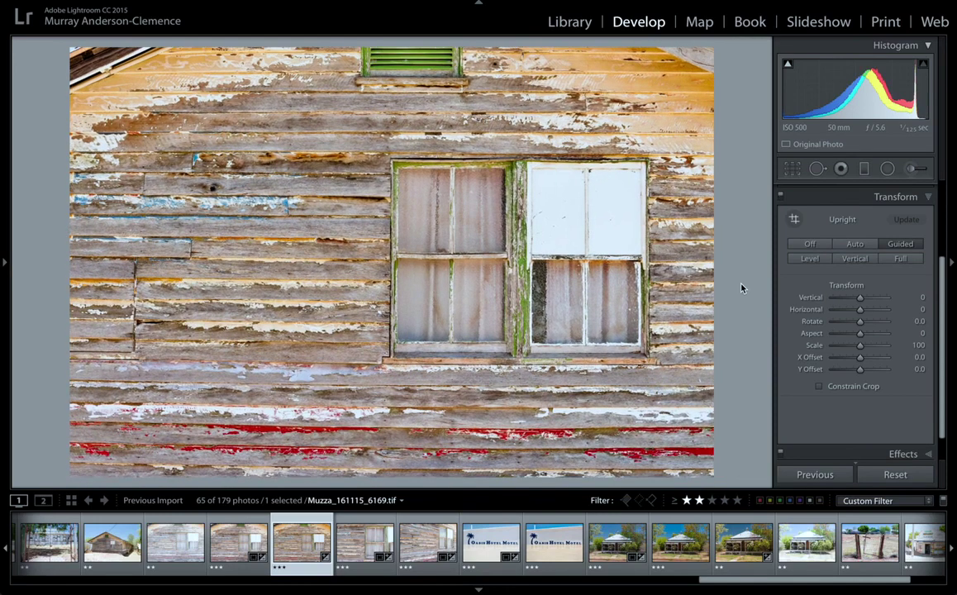
pyautogui.press('\\')
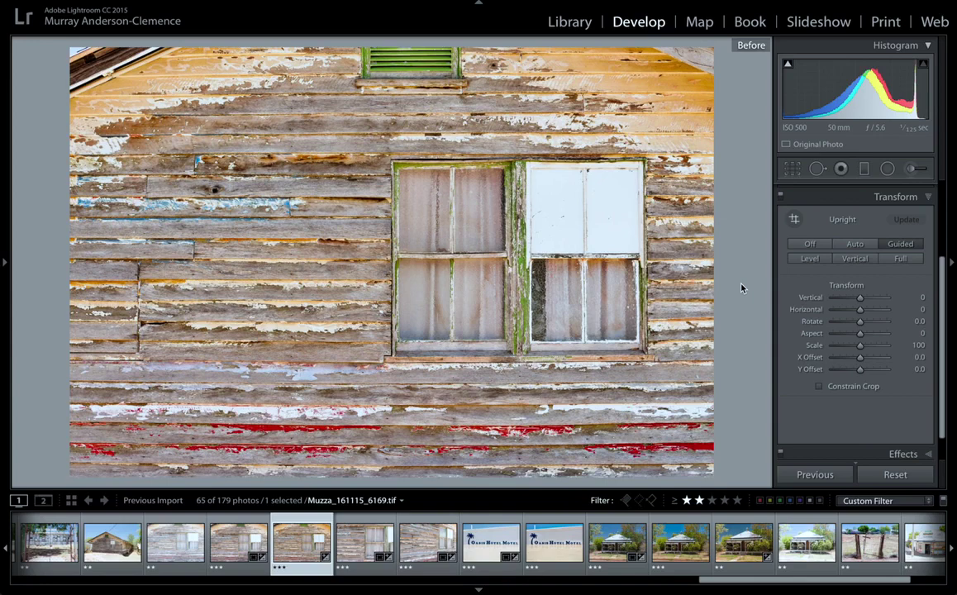
pyautogui.press('\\')
pyautogui.press('\\')
pyautogui.press('\\')
pyautogui.press('\\')
# Try manual perspective values of Vertical +46 and Horizontal -33, switching Constrain Crop on and off
pyautogui.moveTo(859, 298); pyautogui.dragTo(871, 298)
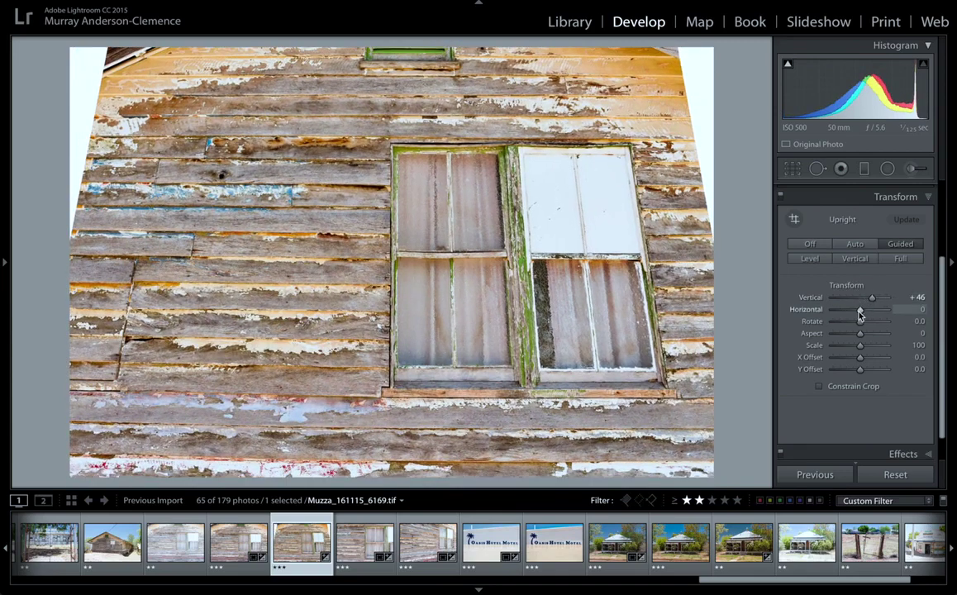
pyautogui.moveTo(860, 312); pyautogui.dragTo(851, 314)
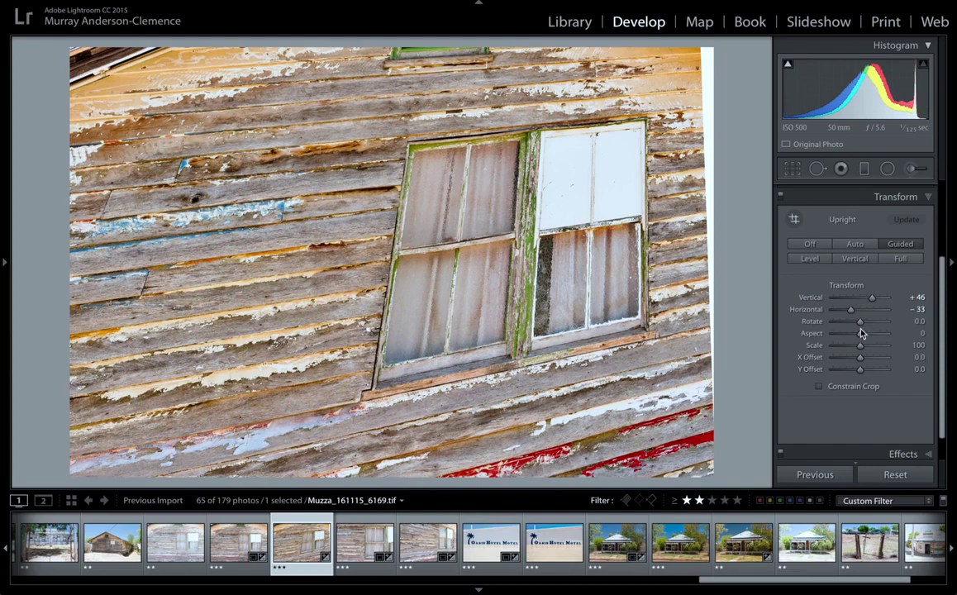
pyautogui.click(856, 388)
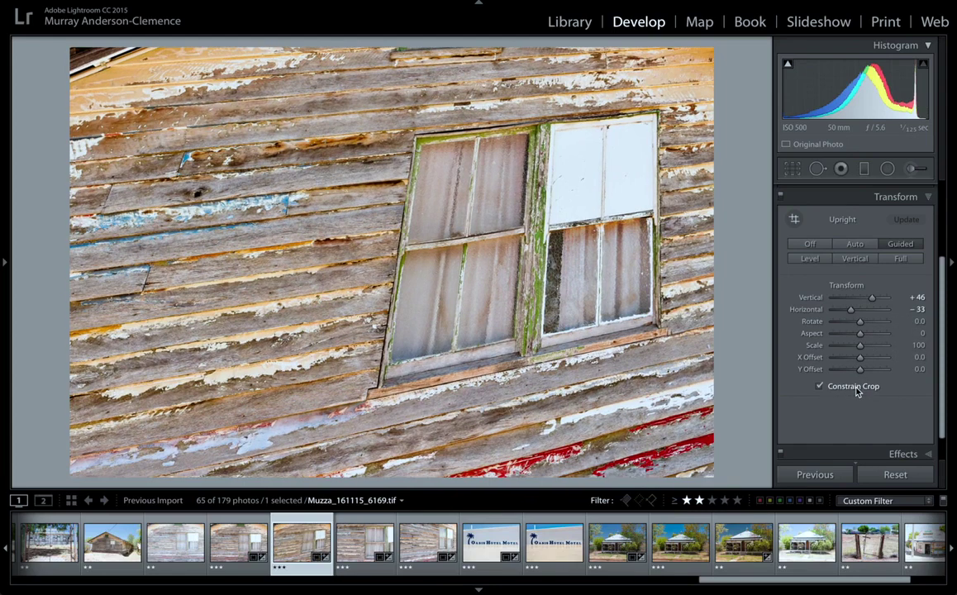
pyautogui.click(856, 390)
# Undo the Constrain Crop, Horizontal and Vertical changes, and collapse the Transform settings
pyautogui.hotkey('ctrl', 'z')
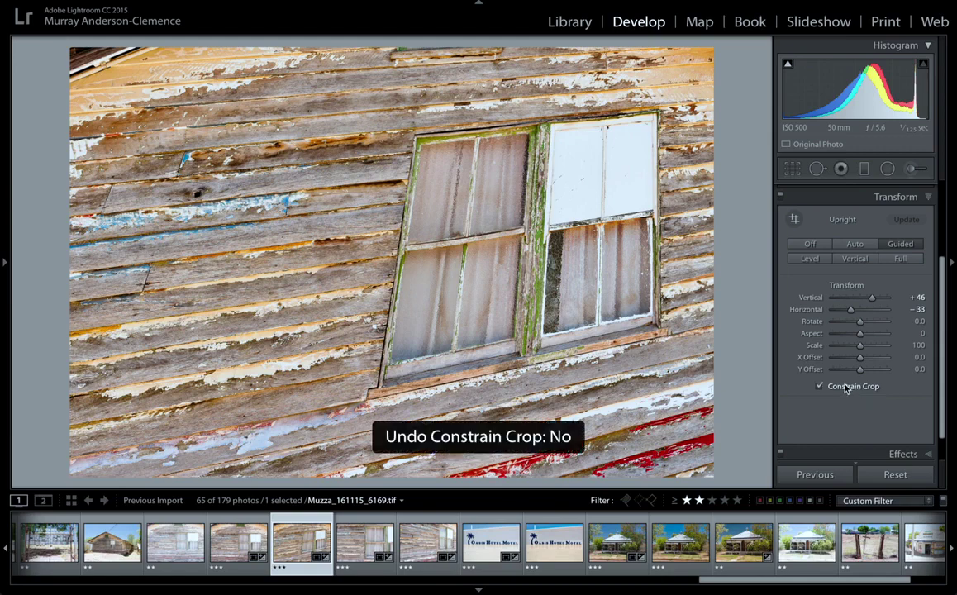
pyautogui.hotkey('ctrl', 'z')
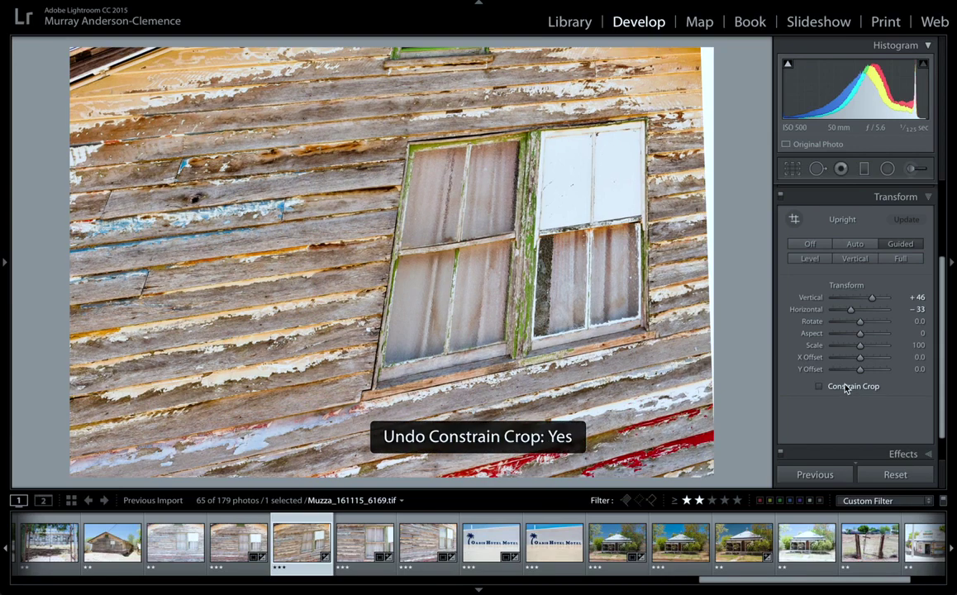
pyautogui.hotkey('ctrl', 'z')
pyautogui.hotkey('ctrl', 'z')
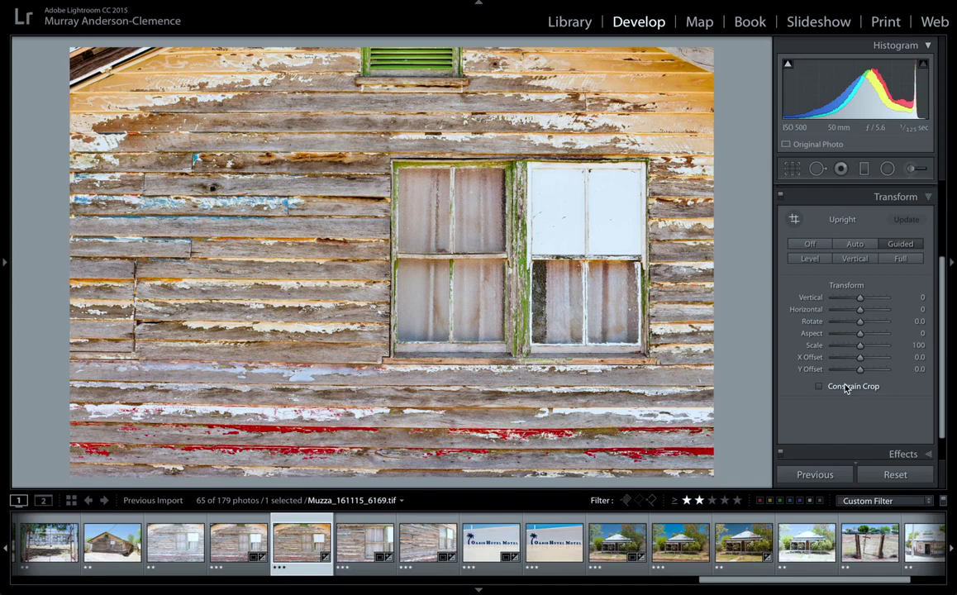
pyautogui.click(876, 196)
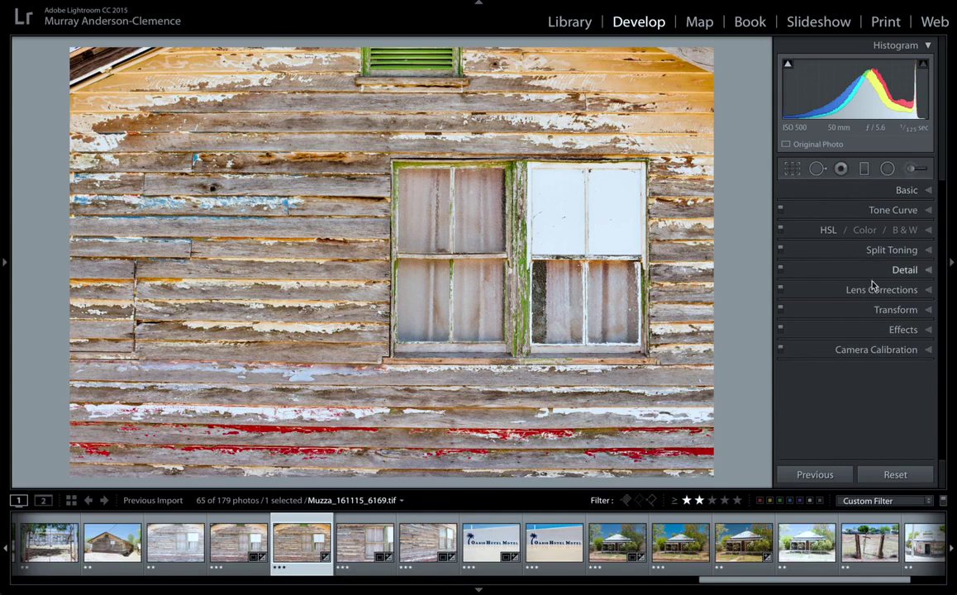
# Try a Highlight Priority post-crop vignette at Amount −100 and at a lightening amount, and undo both changes
pyautogui.click(885, 330)
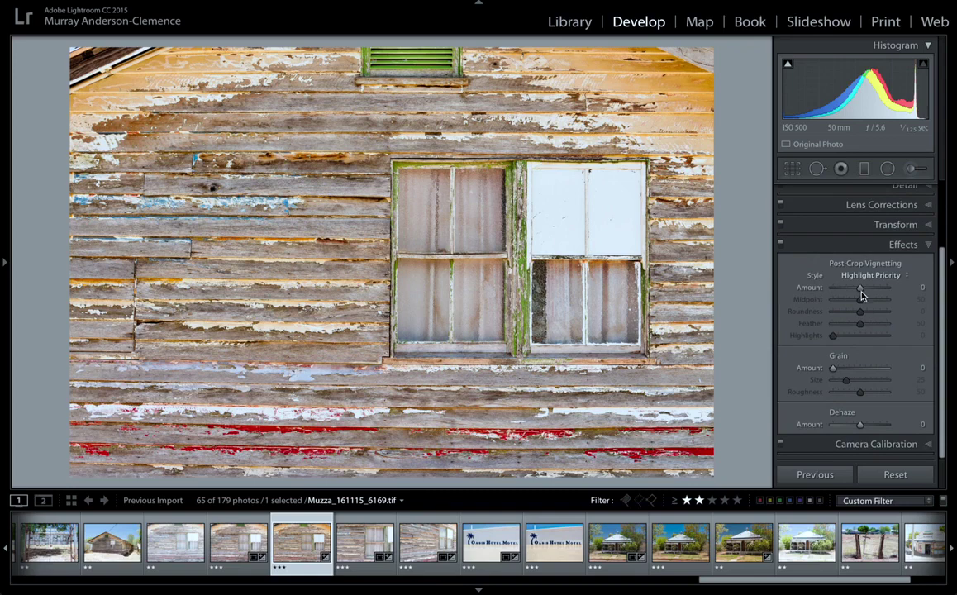
pyautogui.moveTo(862, 291); pyautogui.dragTo(832, 282)
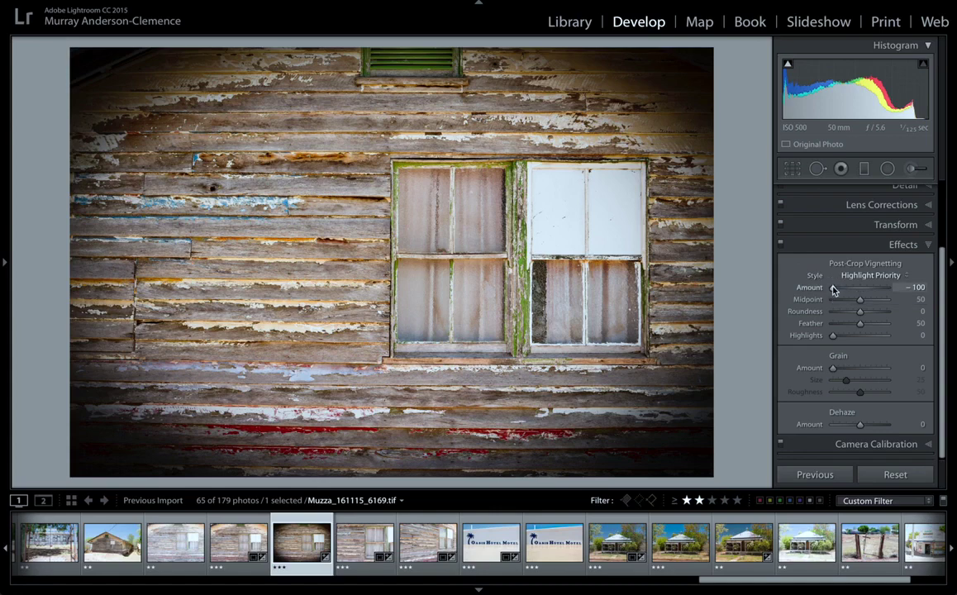
pyautogui.moveTo(833, 289); pyautogui.dragTo(872, 296)
pyautogui.hotkey('ctrl', 'z')
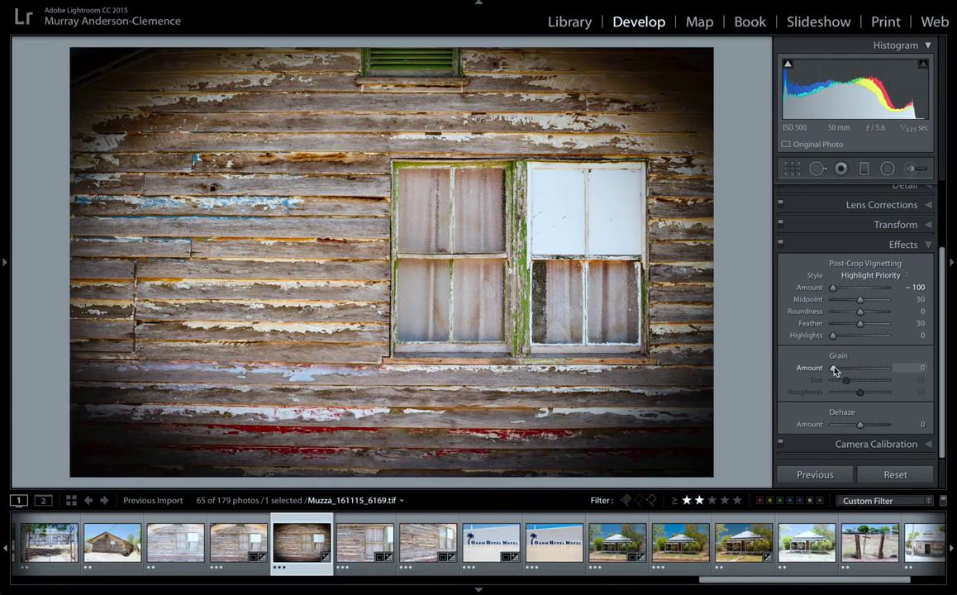
pyautogui.hotkey('ctrl', 'z')
# Try Grain at Amount 100, inspect the window glass at close zoom, and undo the grain
pyautogui.moveTo(834, 370); pyautogui.dragTo(886, 368)
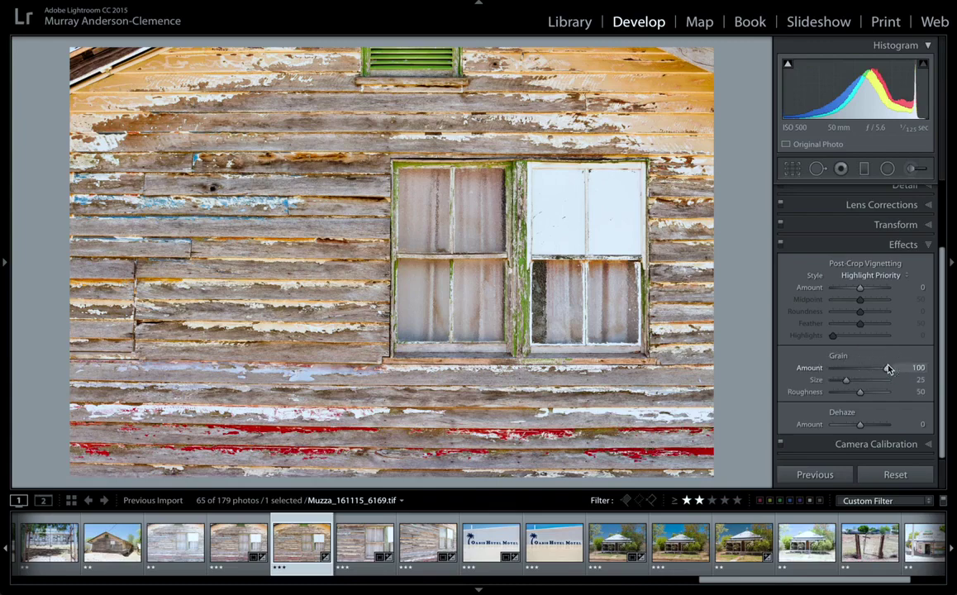
pyautogui.click(495, 263)
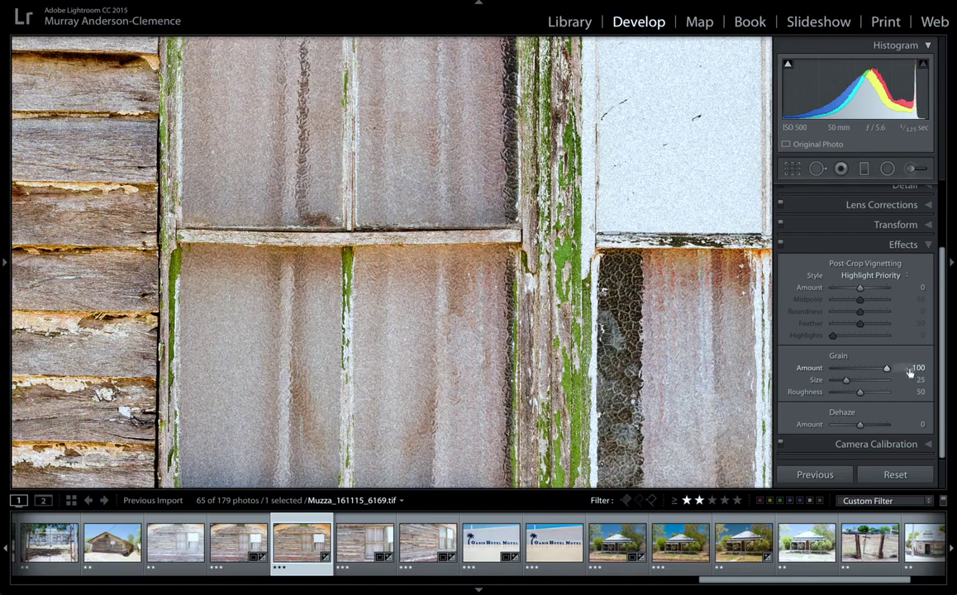
pyautogui.hotkey('ctrl', 'z')
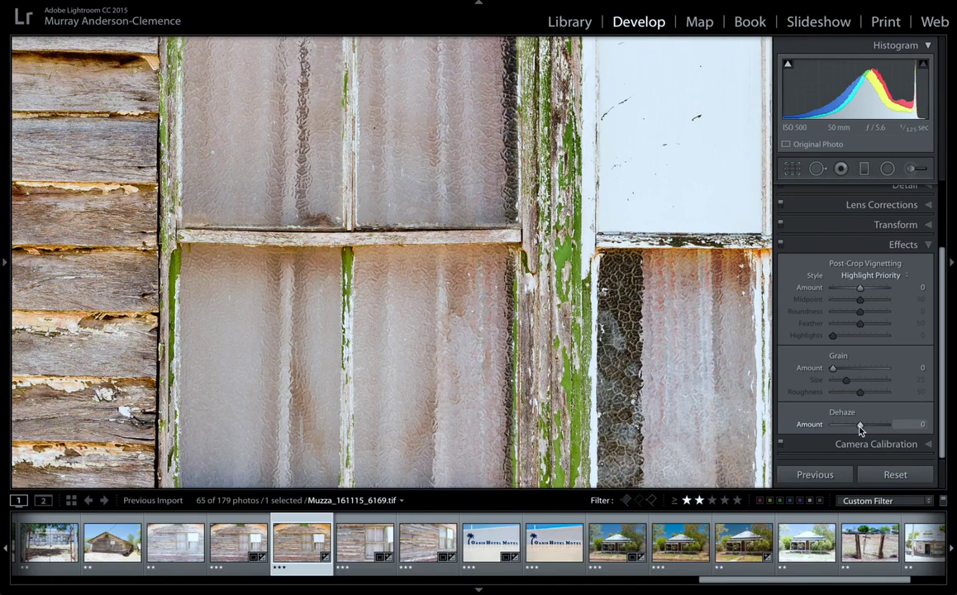
# Try Dehaze on the wall photo at +100 and at −100, undoing each change
pyautogui.moveTo(859, 427); pyautogui.dragTo(887, 424)
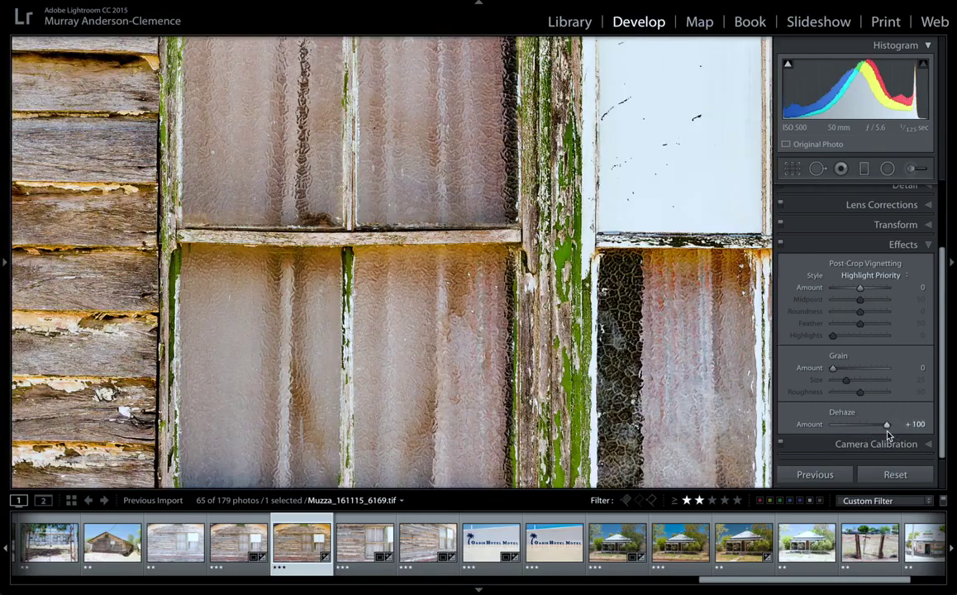
pyautogui.click(676, 331)
pyautogui.hotkey('ctrl', 'z')
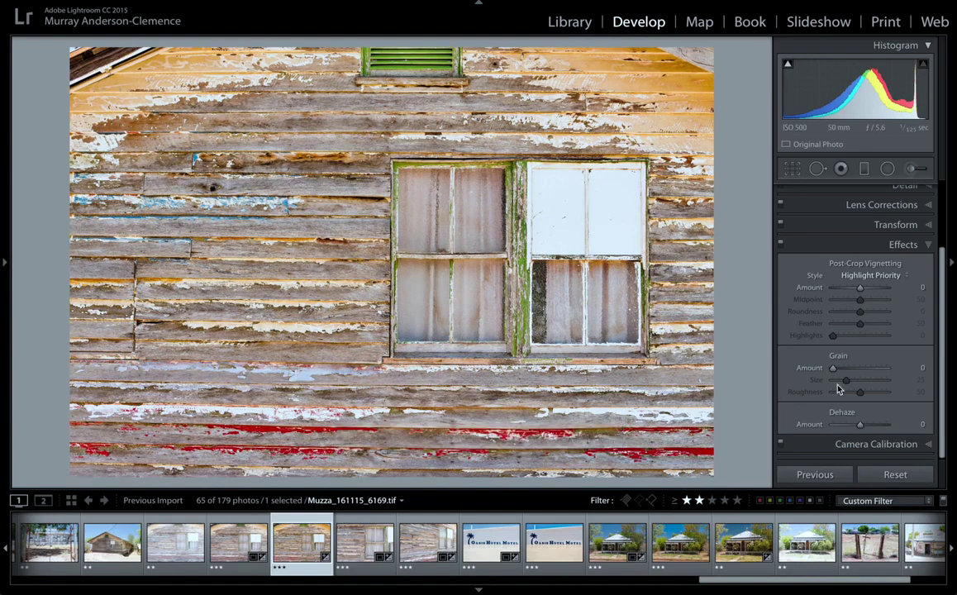
pyautogui.moveTo(860, 425); pyautogui.dragTo(829, 426)
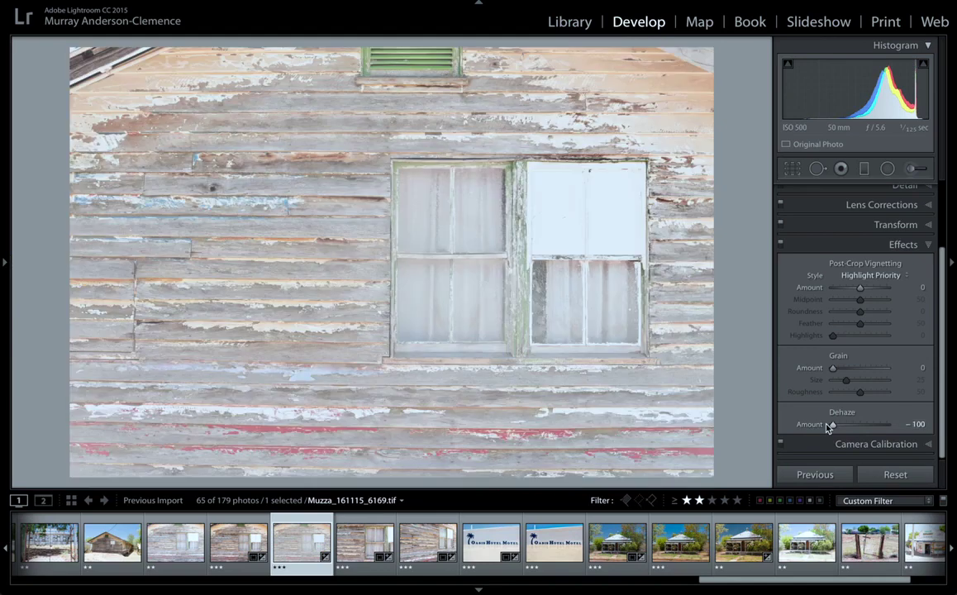
pyautogui.hotkey('ctrl', 'z')
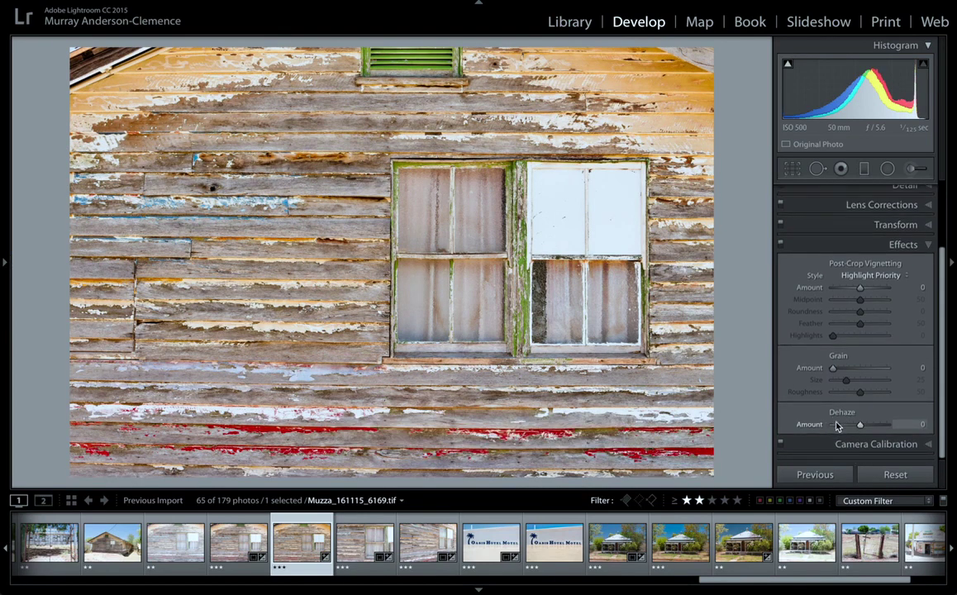
# Examine the Camera Calibration settings, including the available profiles and process versions, and collapse them
pyautogui.click(856, 444)
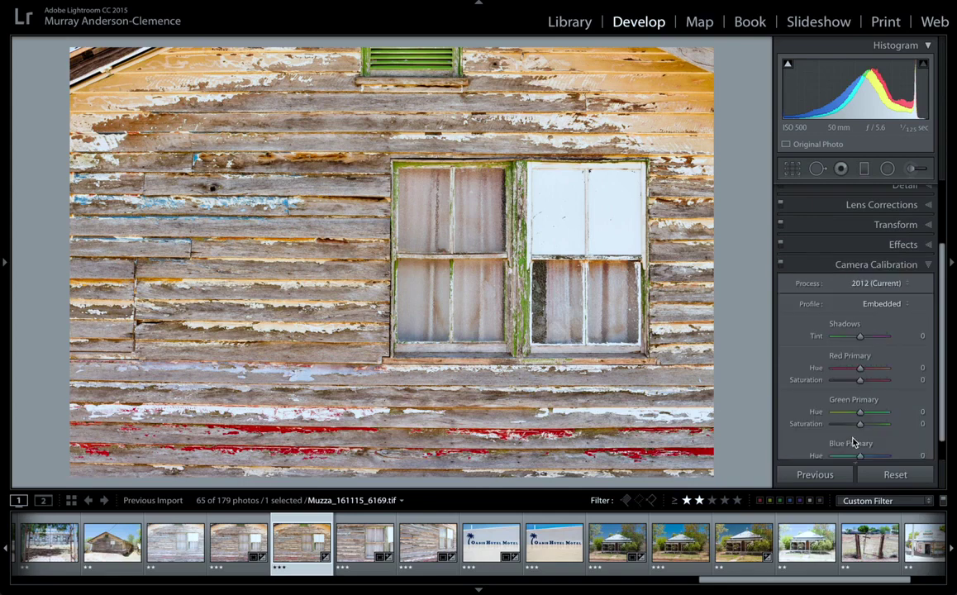
pyautogui.scroll(-1, 850, 410)
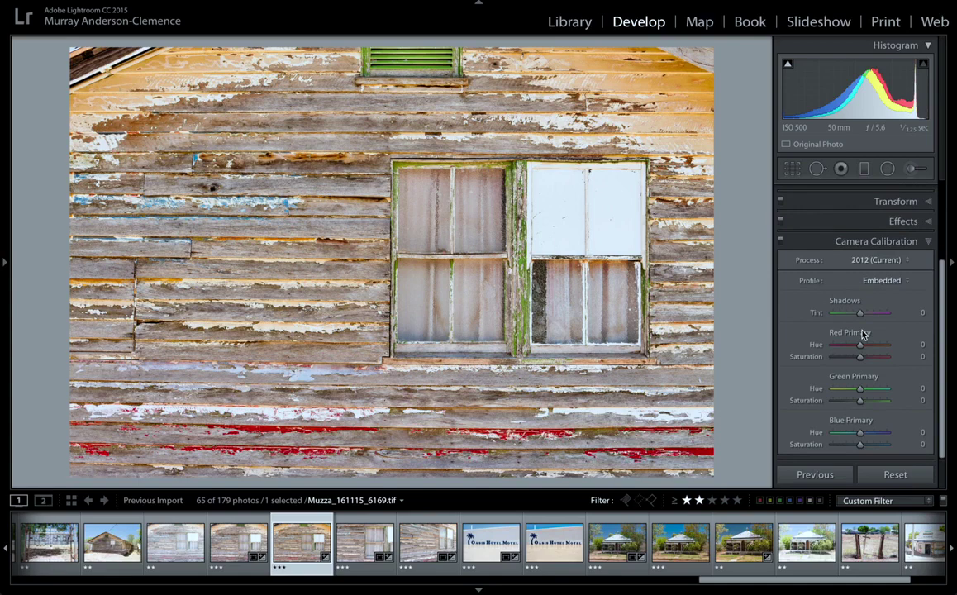
pyautogui.click(901, 281)
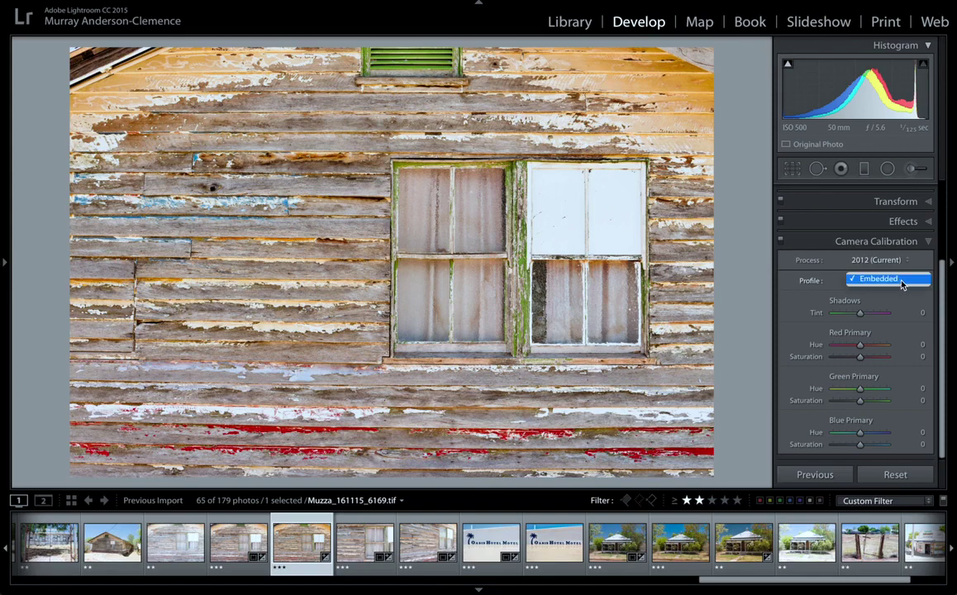
pyautogui.click(901, 281)
pyautogui.click(901, 260)
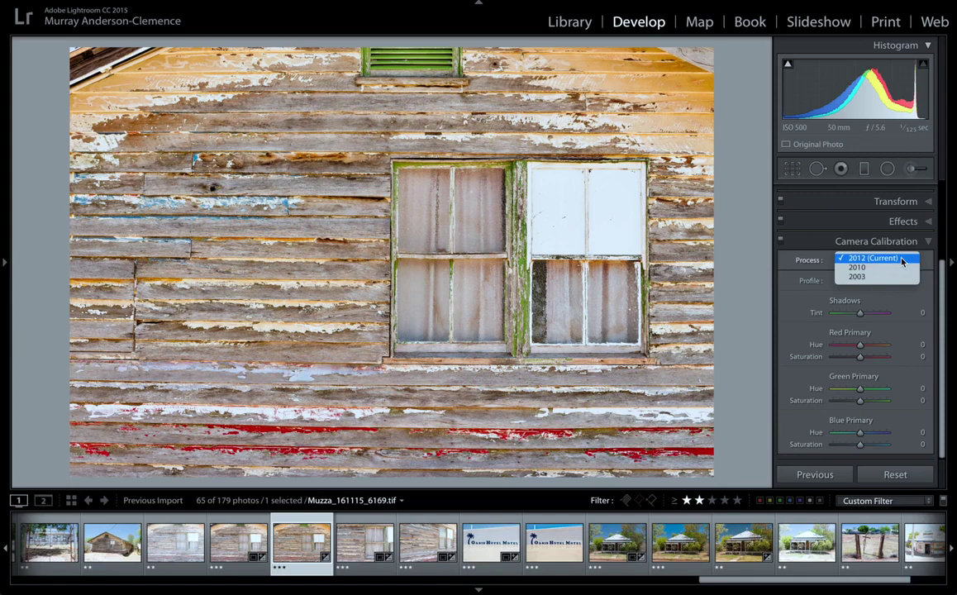
pyautogui.click(901, 259)
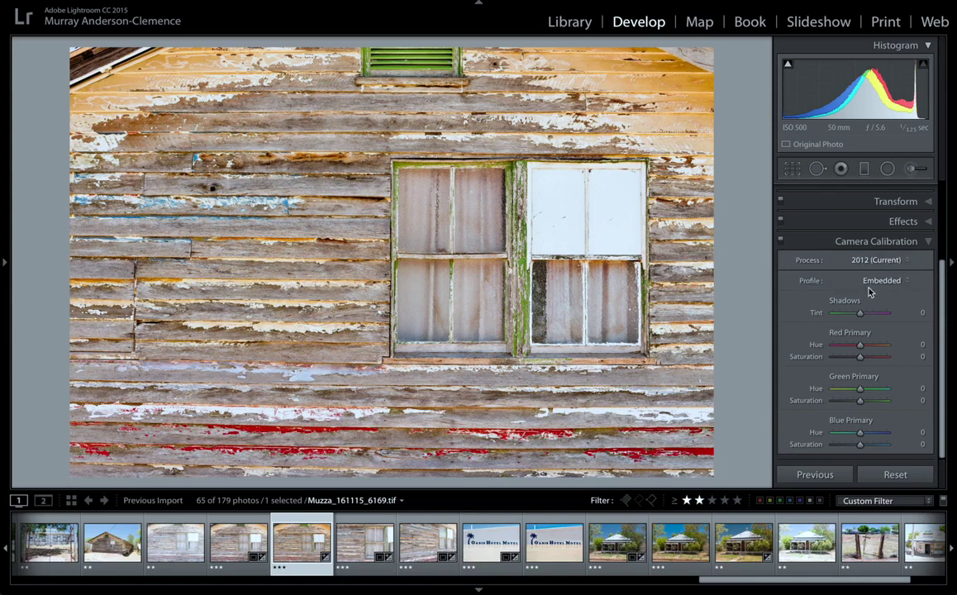
pyautogui.click(881, 242)
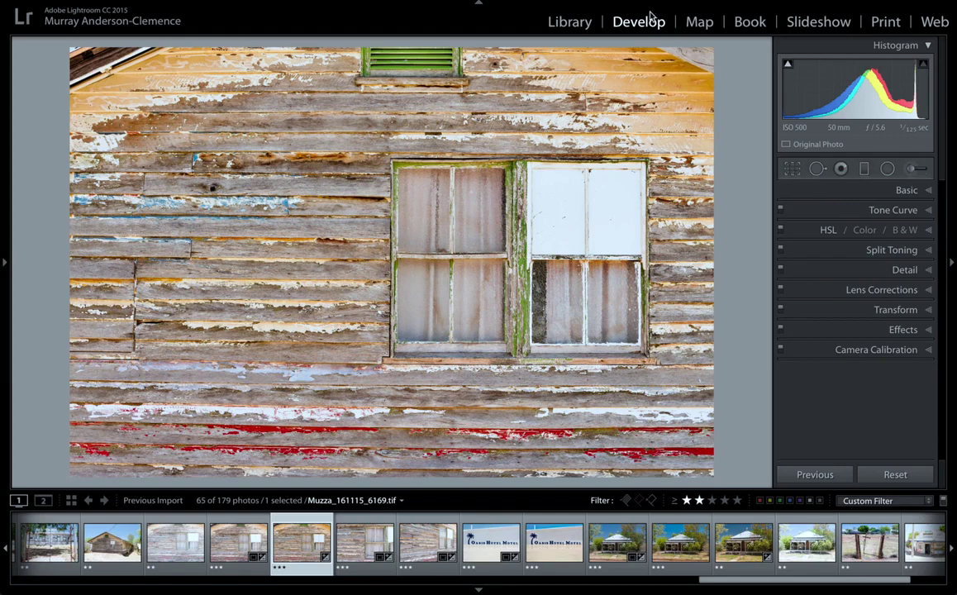
# Crop the wall photo evenly towards its centre, reposition the image so the whole window fits inside, and apply the crop
pyautogui.click(790, 169)
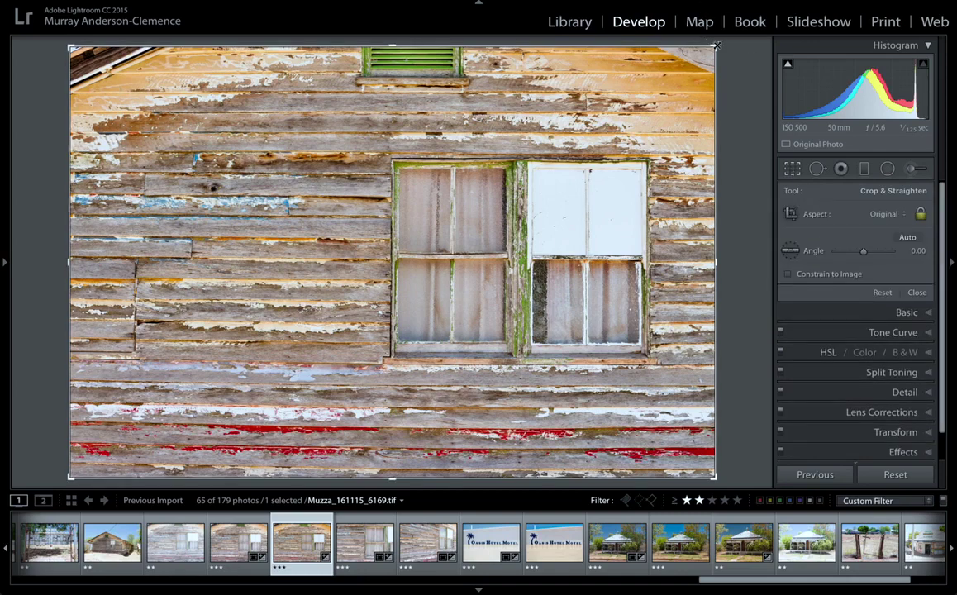
pyautogui.moveTo(711, 48); pyautogui.dragTo(752, 26)
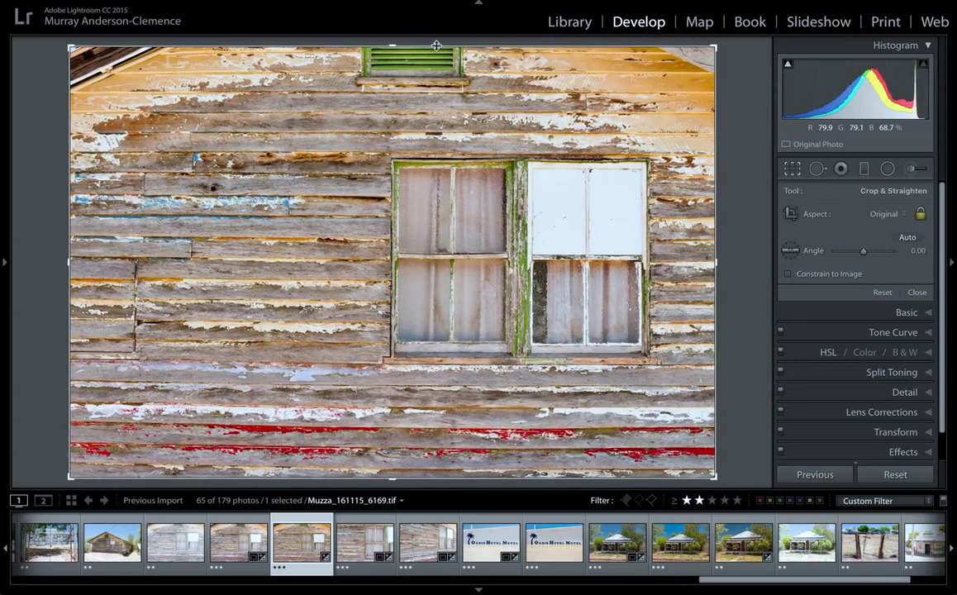
pyautogui.moveTo(438, 47); pyautogui.dragTo(448, 7)
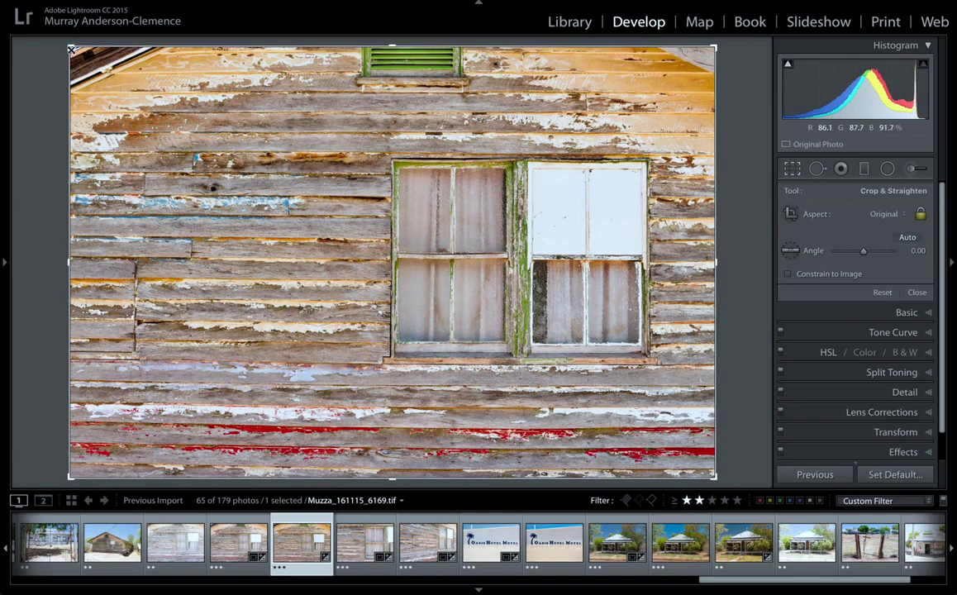
pyautogui.press('alt')
pyautogui.moveTo(71, 51); pyautogui.dragTo(145, 100)
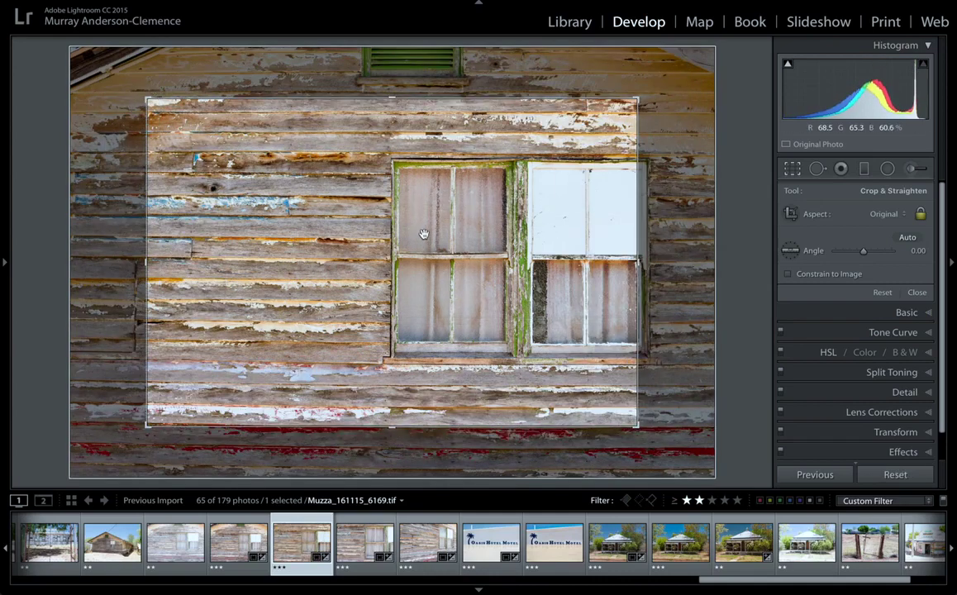
pyautogui.moveTo(425, 234); pyautogui.dragTo(378, 235)
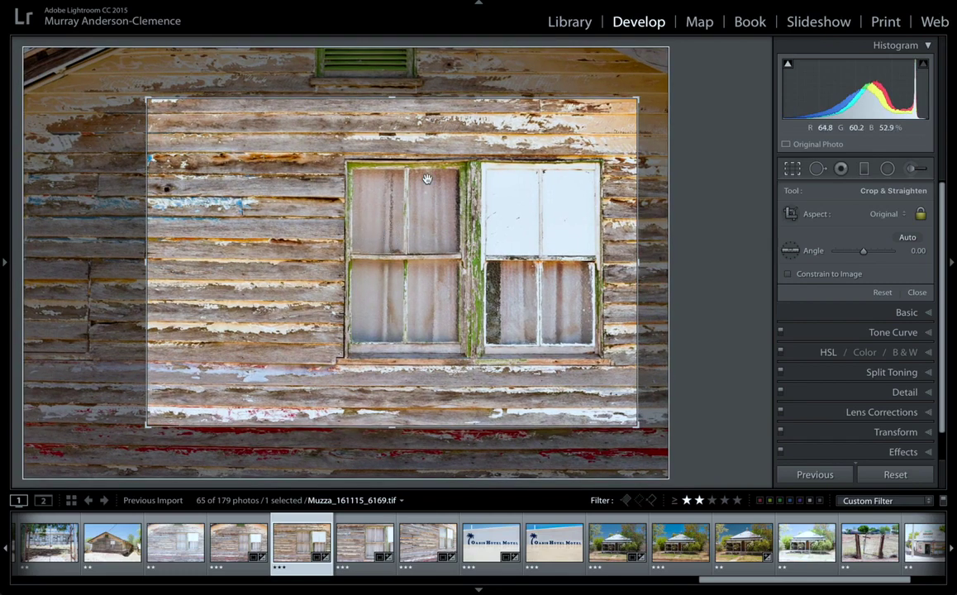
pyautogui.press('Return')
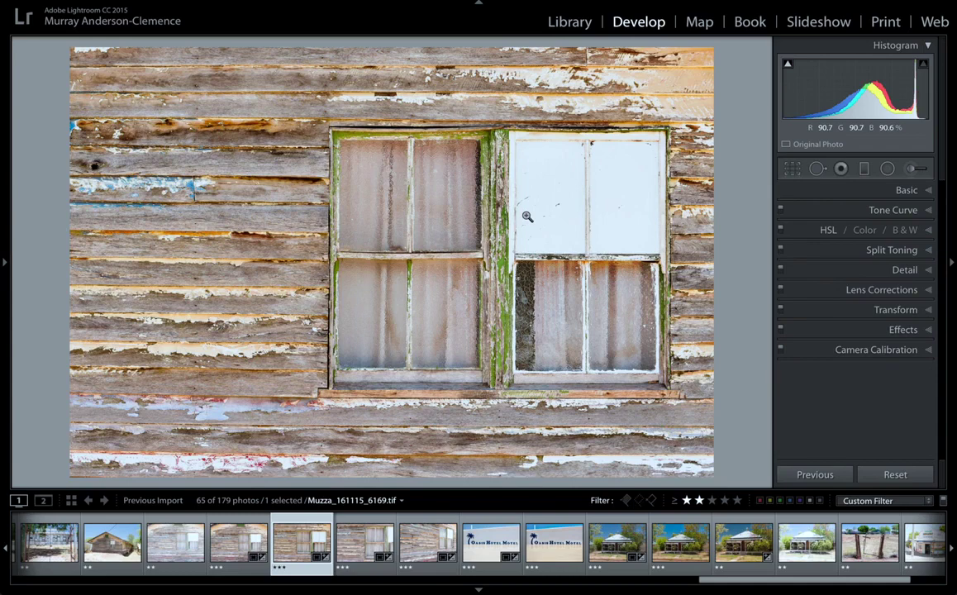
# Reopen the crop, try rotating it to −20.75 and −6.96 degrees, and reset the angle to 0
pyautogui.click(792, 169)
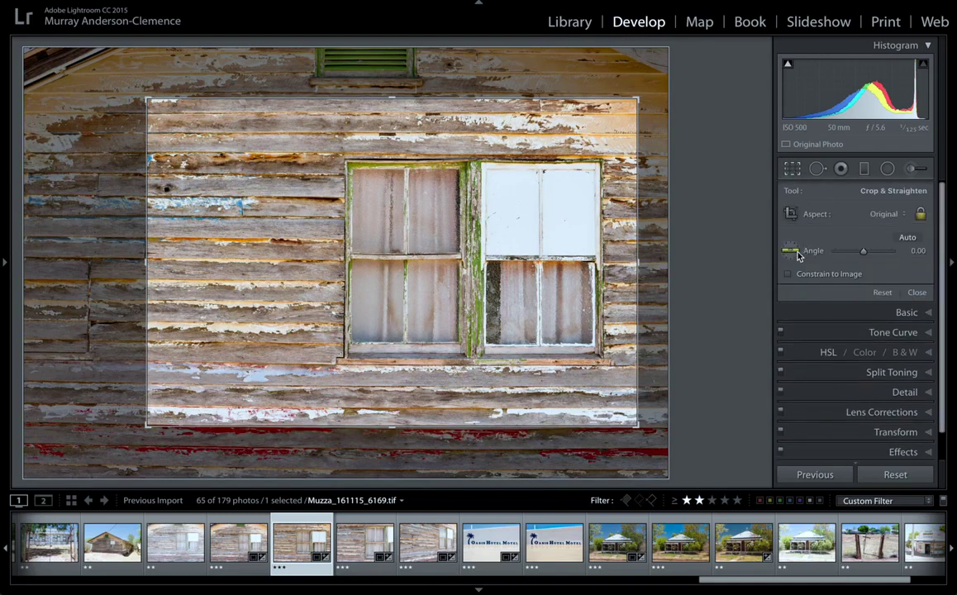
pyautogui.moveTo(864, 253); pyautogui.dragTo(861, 254)
pyautogui.doubleClick(861, 252)
# Undo the crop angle changes and the crop rectangle edits back to the full frame
pyautogui.hotkey('ctrl', 'z')
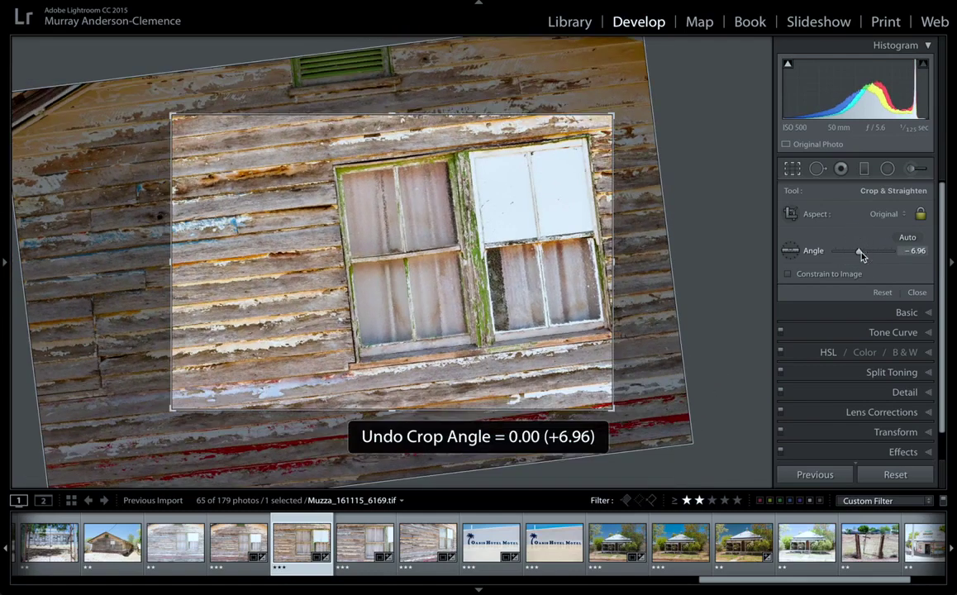
pyautogui.hotkey('ctrl', 'z')
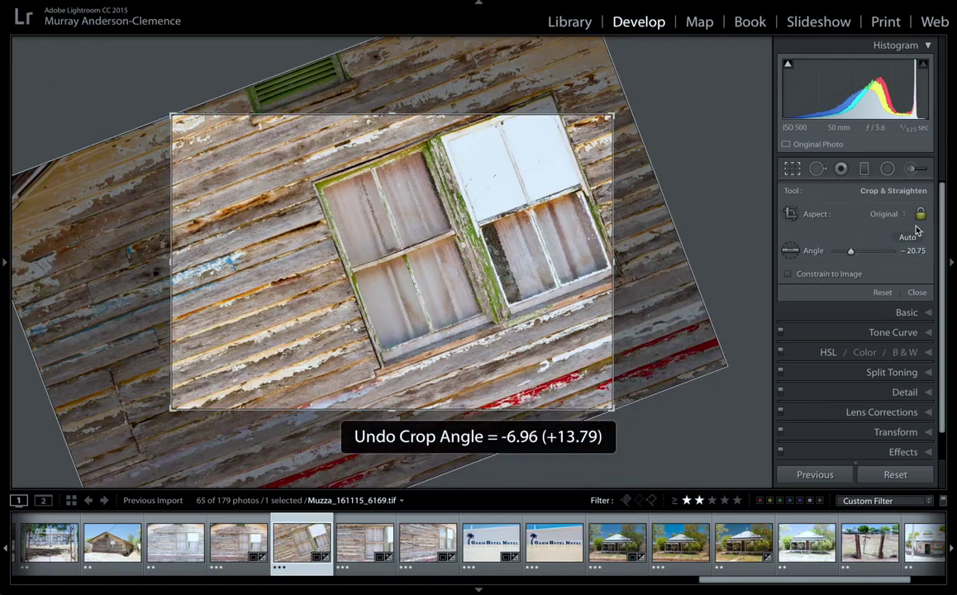
pyautogui.hotkey('ctrl', 'z')
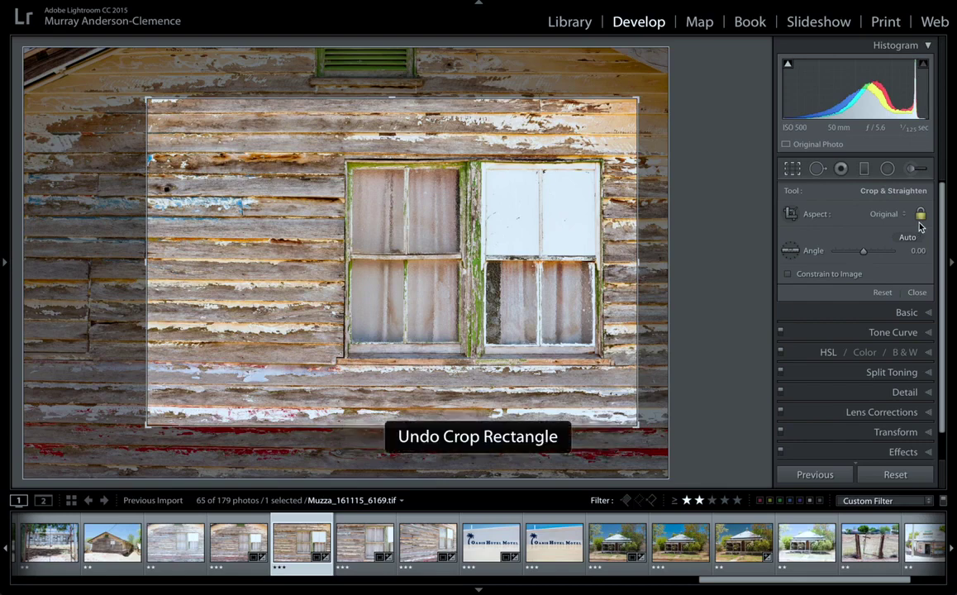
pyautogui.hotkey('ctrl', 'z')
pyautogui.hotkey('ctrl', 'z')
pyautogui.hotkey('ctrl', 'z')
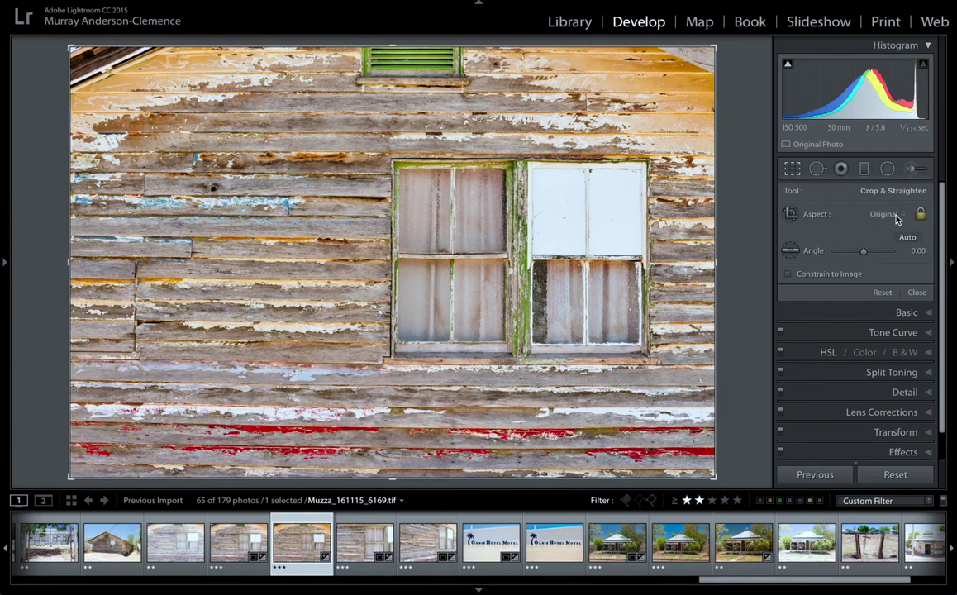
# Look over the aspect ratio presets and try a rotated free-form crop with the aspect unlocked, narrowed to a slim vertical strip
pyautogui.click(897, 217)
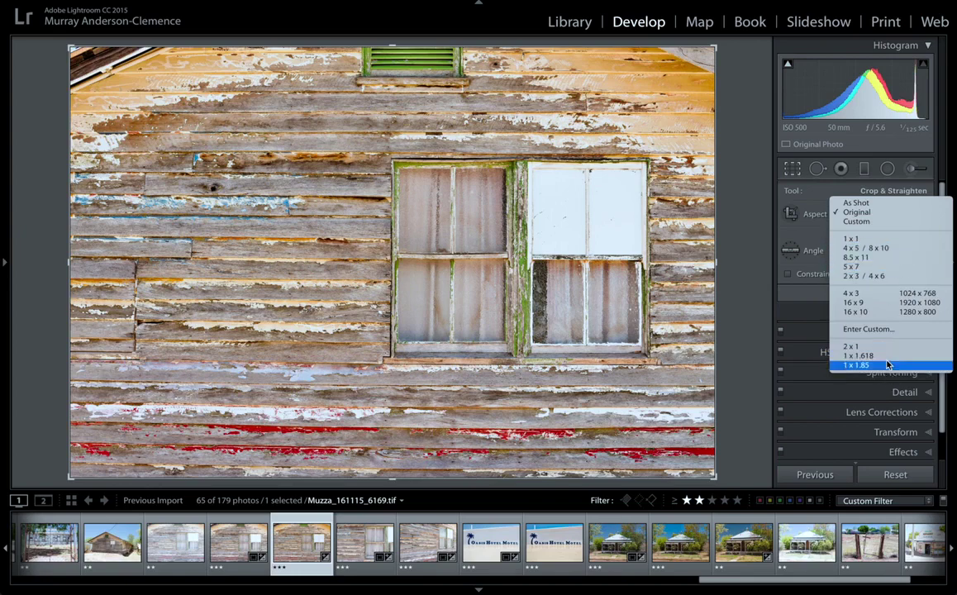
pyautogui.click(824, 199)
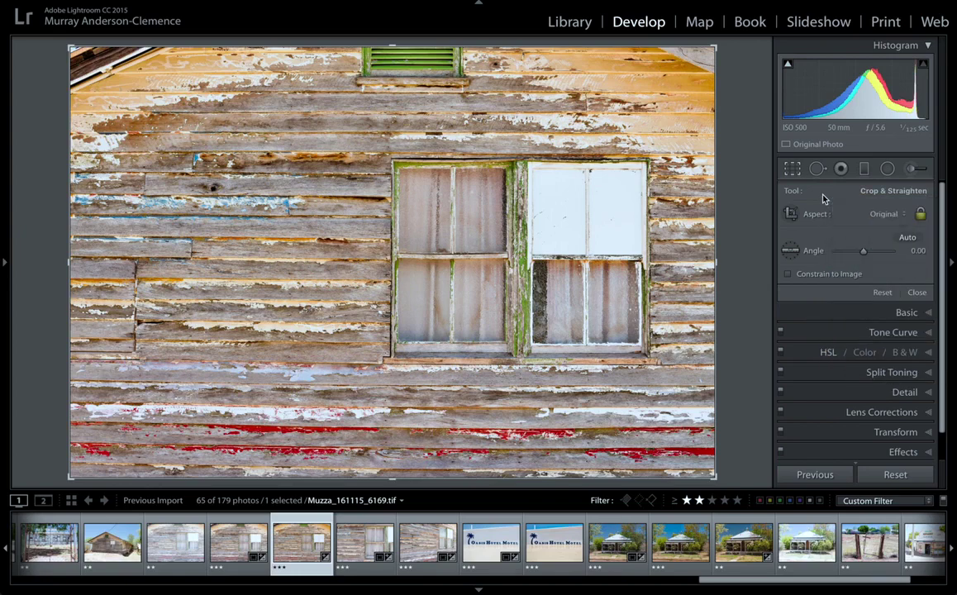
pyautogui.moveTo(716, 47); pyautogui.dragTo(688, 70)
pyautogui.click(921, 213)
pyautogui.moveTo(715, 45); pyautogui.dragTo(388, 145)
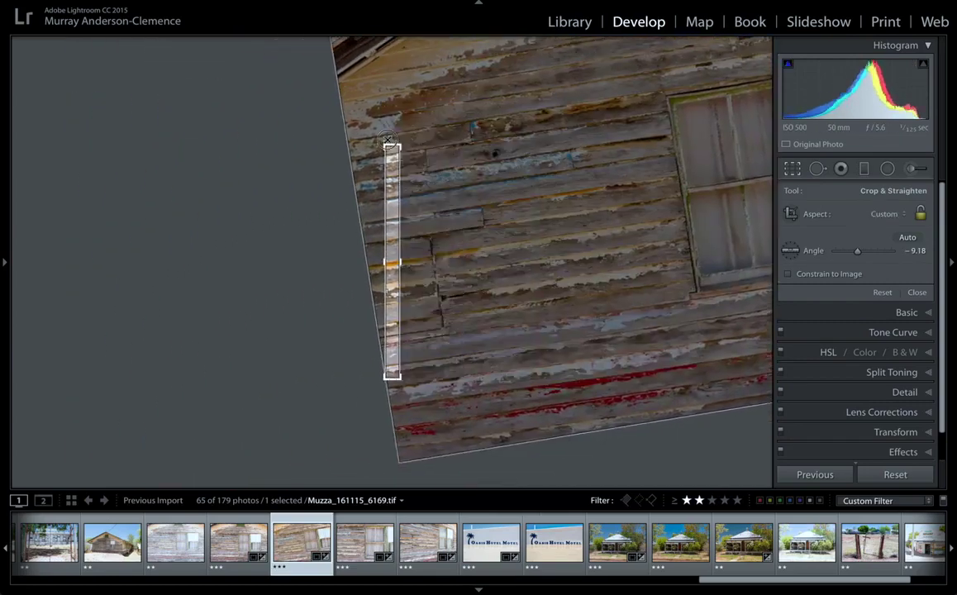
# Undo the free-form crop and its rotations back to the full frame with the Original aspect
pyautogui.hotkey('ctrl', 'z')
pyautogui.hotkey('ctrl', 'z')
pyautogui.hotkey('ctrl', 'z')
pyautogui.hotkey('ctrl', 'z')
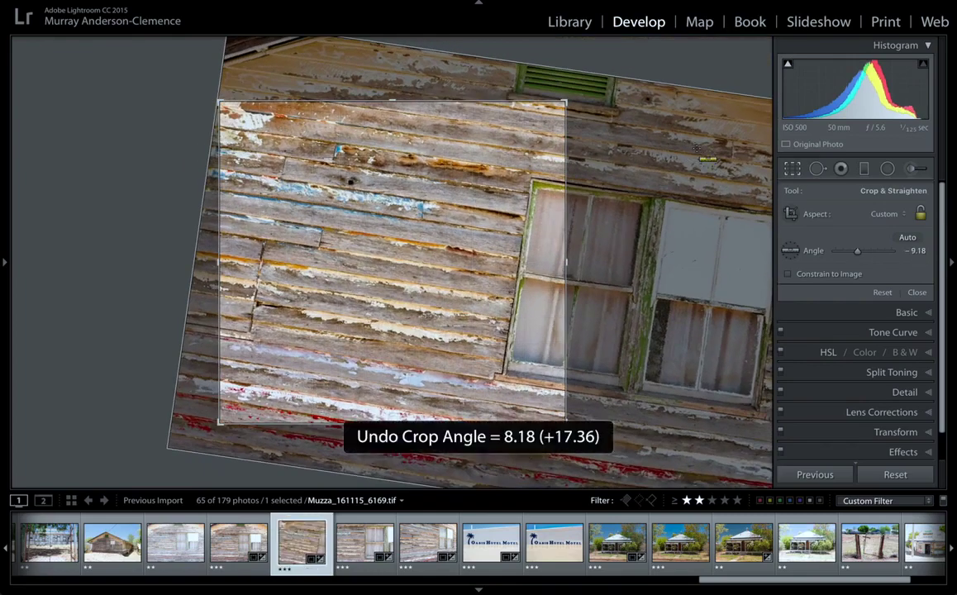
pyautogui.hotkey('ctrl', 'z')
pyautogui.hotkey('ctrl', 'z')
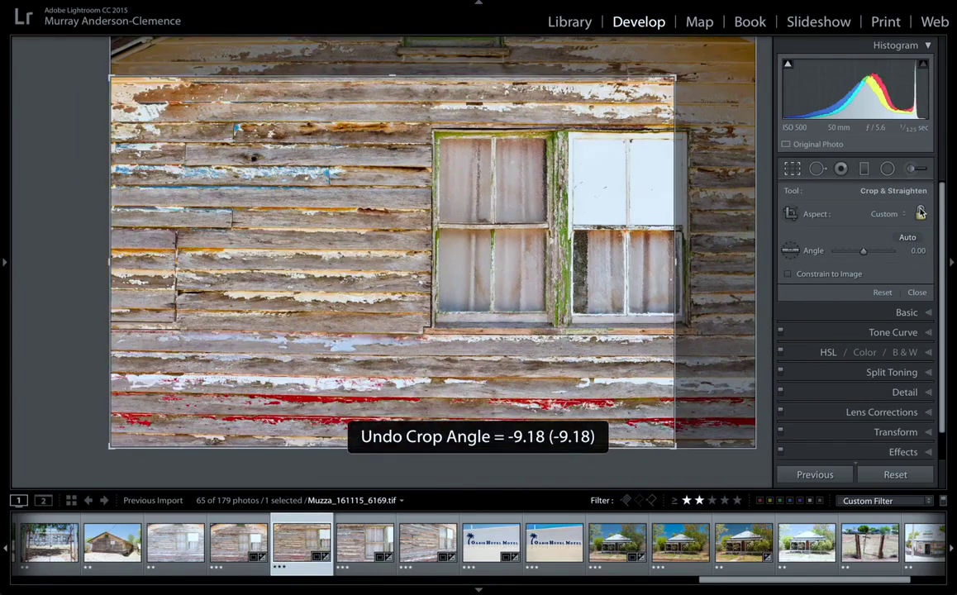
pyautogui.hotkey('ctrl', 'z')
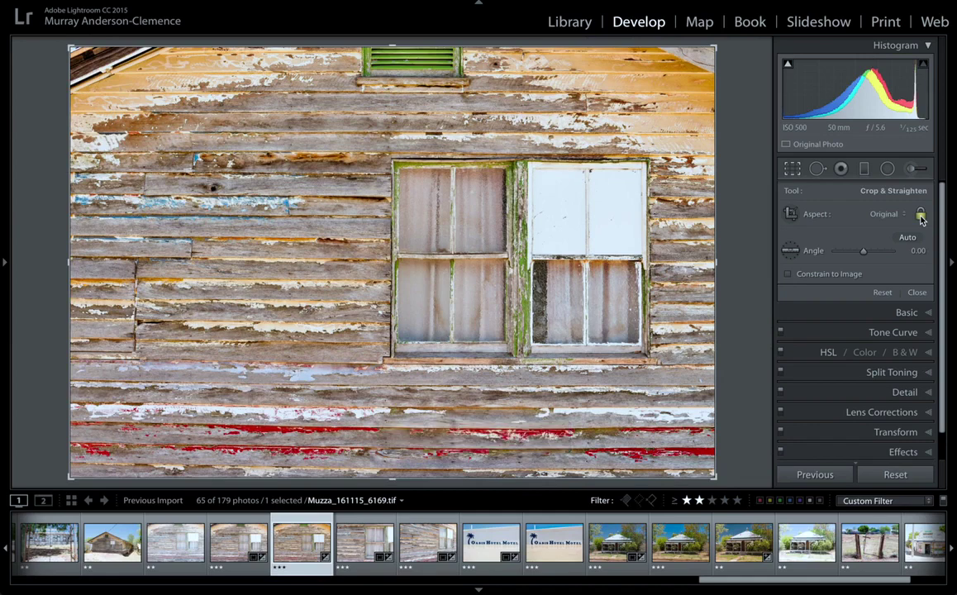
# Set the crop's aspect ratio to 16 x 9
pyautogui.click(884, 215)
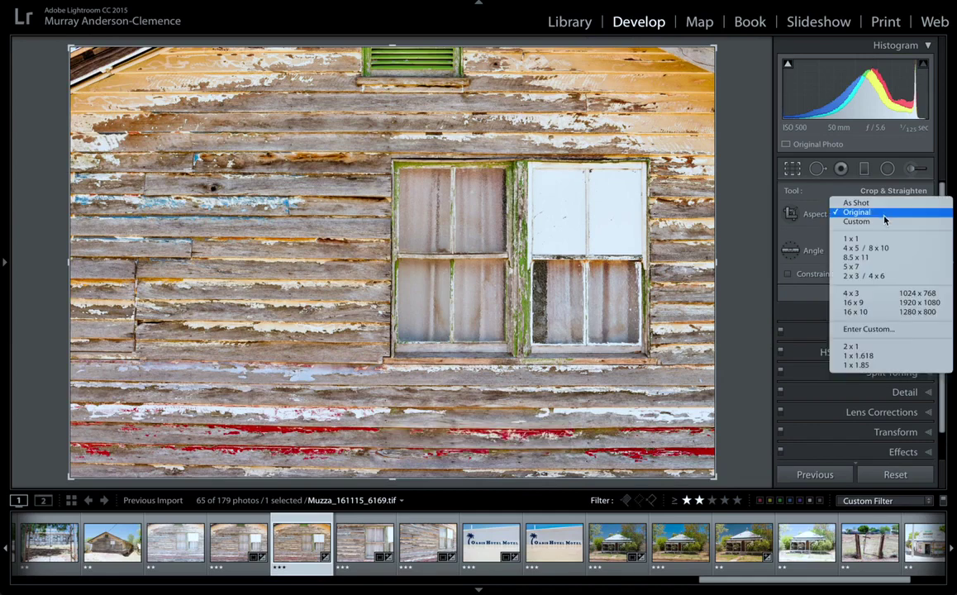
pyautogui.click(885, 303)
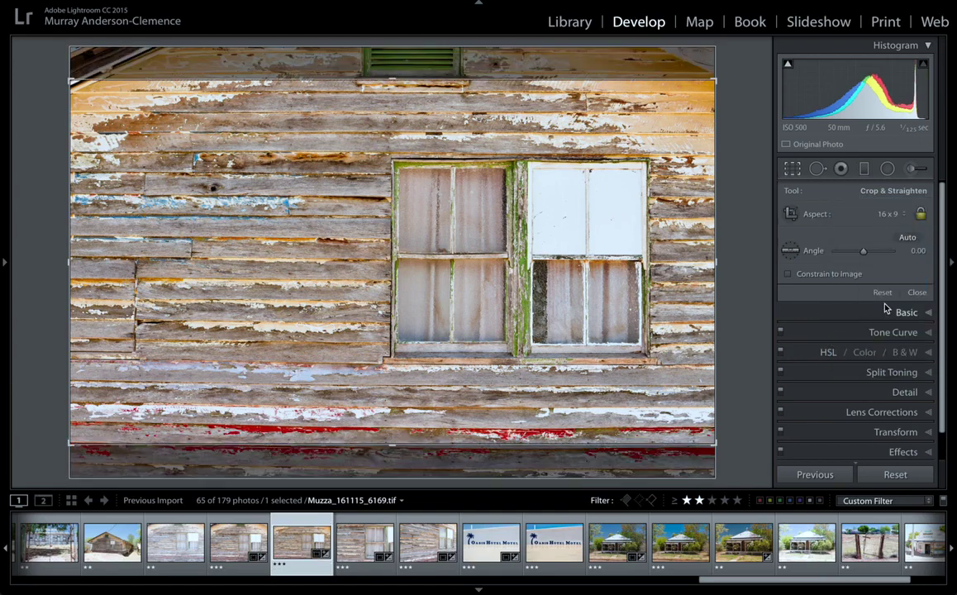
# Set the crop's aspect ratio to As Shot and finish cropping the timber wall photo
pyautogui.click(901, 213)
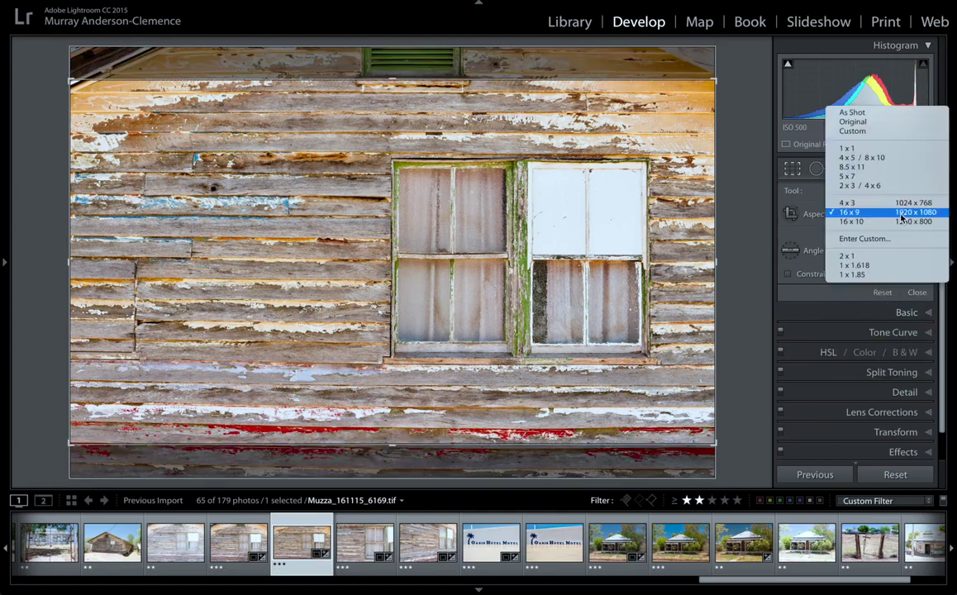
pyautogui.click(864, 113)
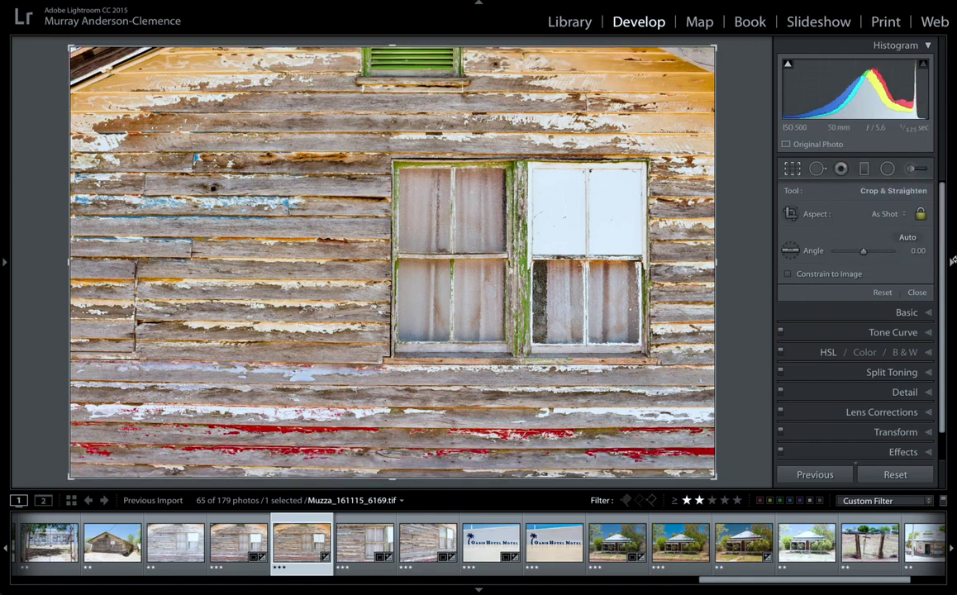
pyautogui.click(788, 168)
# Open the photo Muzza_161115_6069.nef, showing the horse's ears against the sky, for developing
pyautogui.scroll(5, 595, 546)
pyautogui.scroll(8, 595, 547)
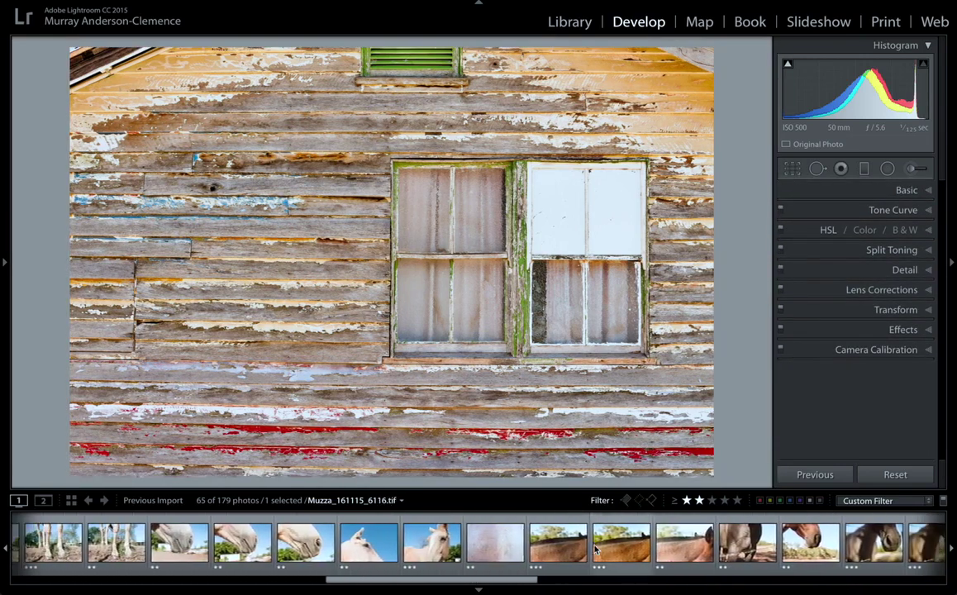
pyautogui.scroll(6, 595, 548)
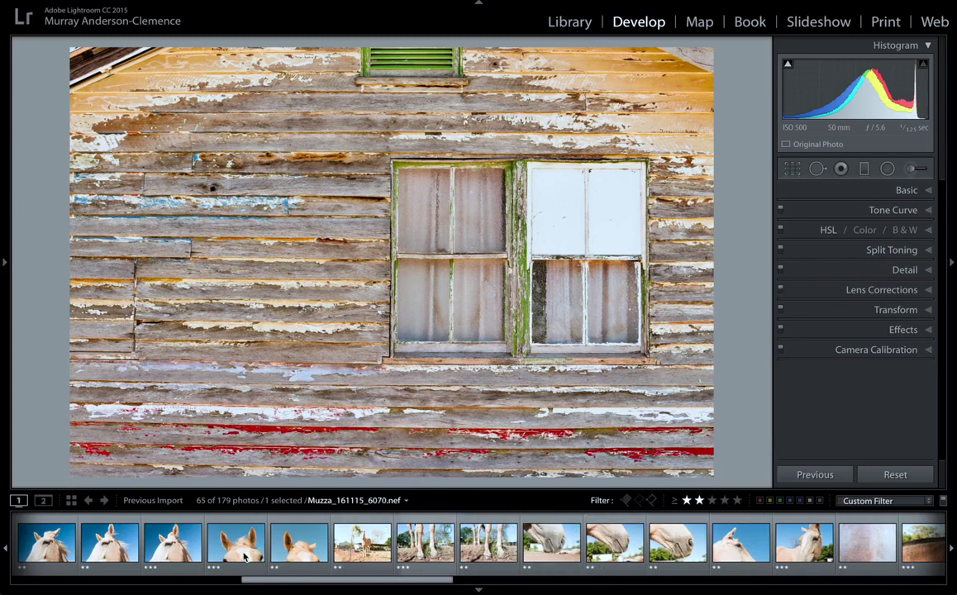
pyautogui.click(243, 554)
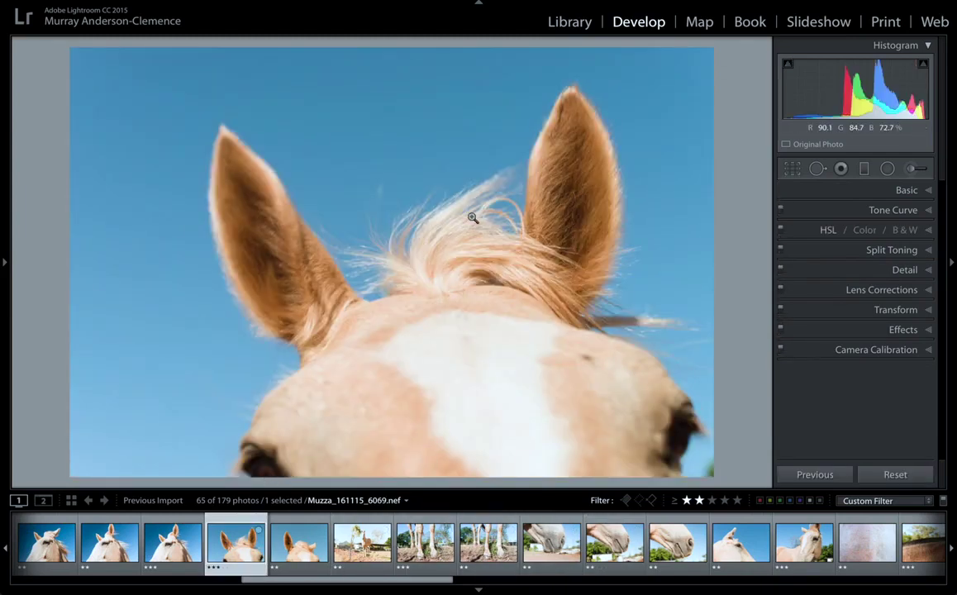
# Examine the sky around both of the horse's ears at close zoom for dust spots
pyautogui.click(818, 168)
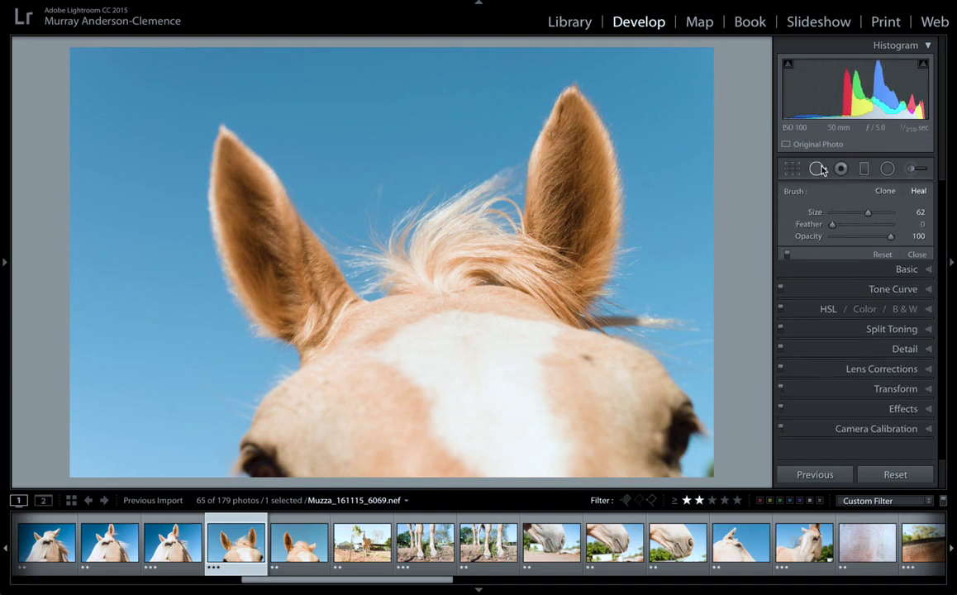
pyautogui.click(818, 169)
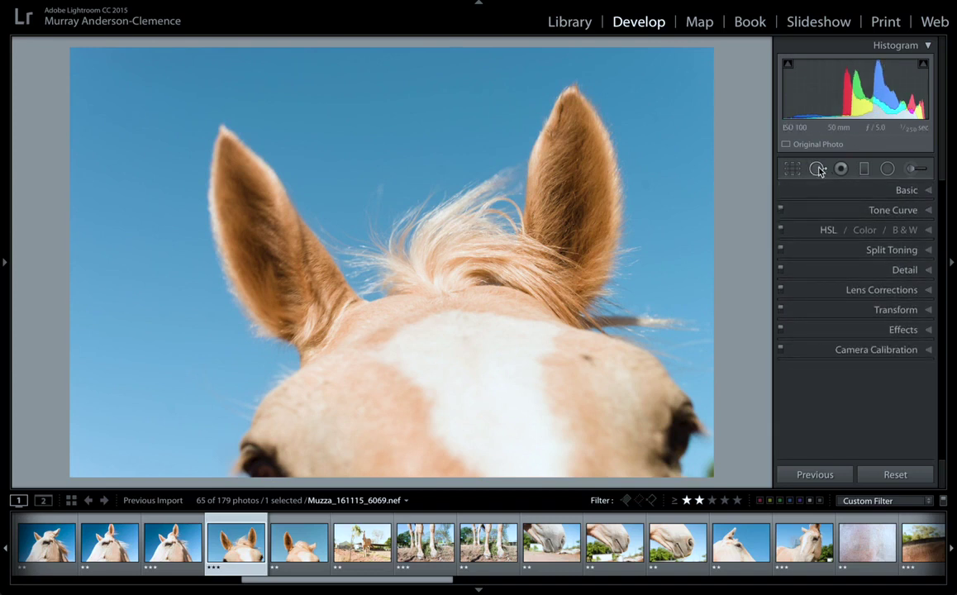
pyautogui.click(646, 79)
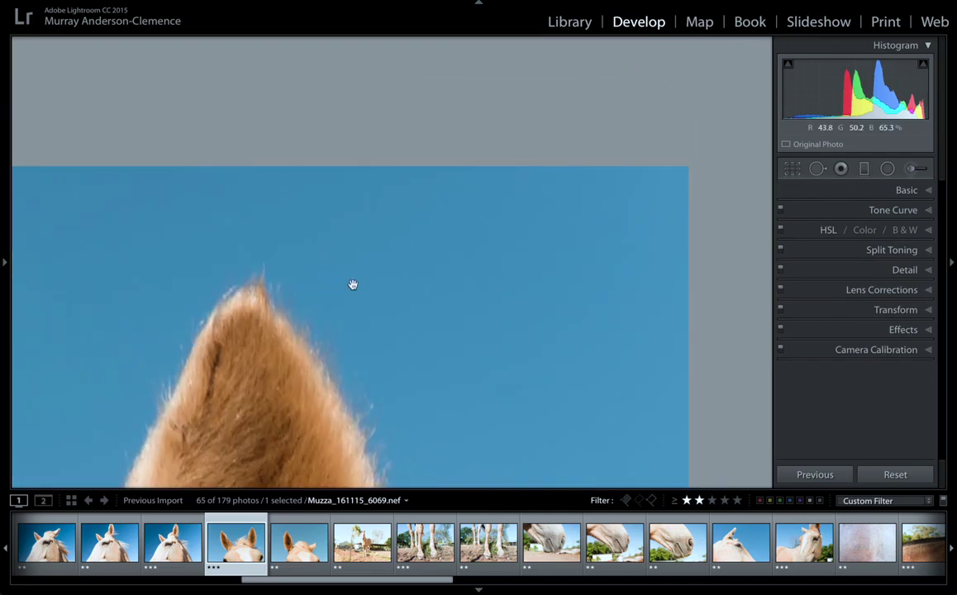
pyautogui.moveTo(331, 292); pyautogui.dragTo(678, 227)
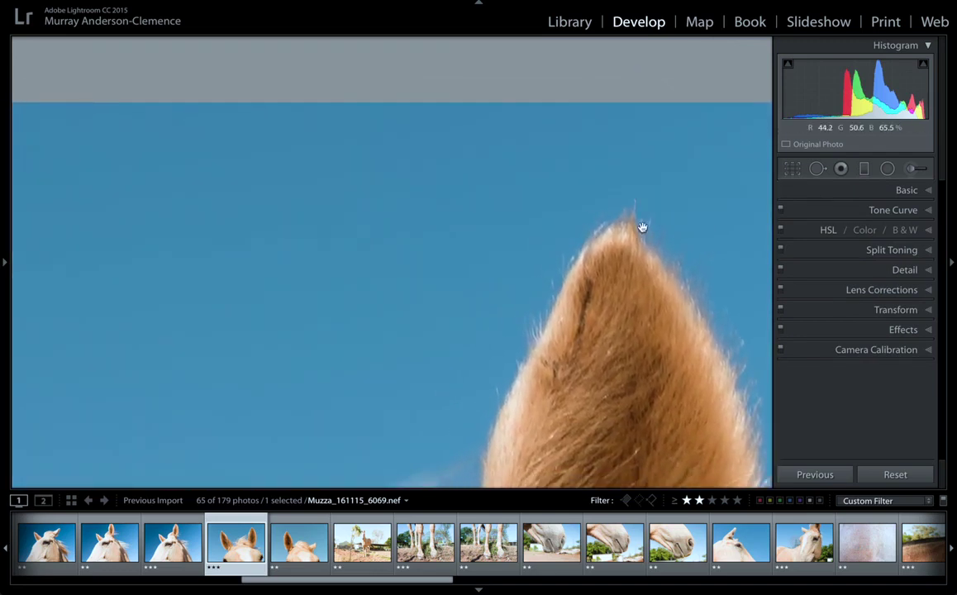
pyautogui.moveTo(297, 244); pyautogui.dragTo(667, 143)
pyautogui.moveTo(511, 142); pyautogui.dragTo(642, 220)
pyautogui.moveTo(191, 179); pyautogui.dragTo(719, 256)
pyautogui.moveTo(522, 209); pyautogui.dragTo(469, 208)
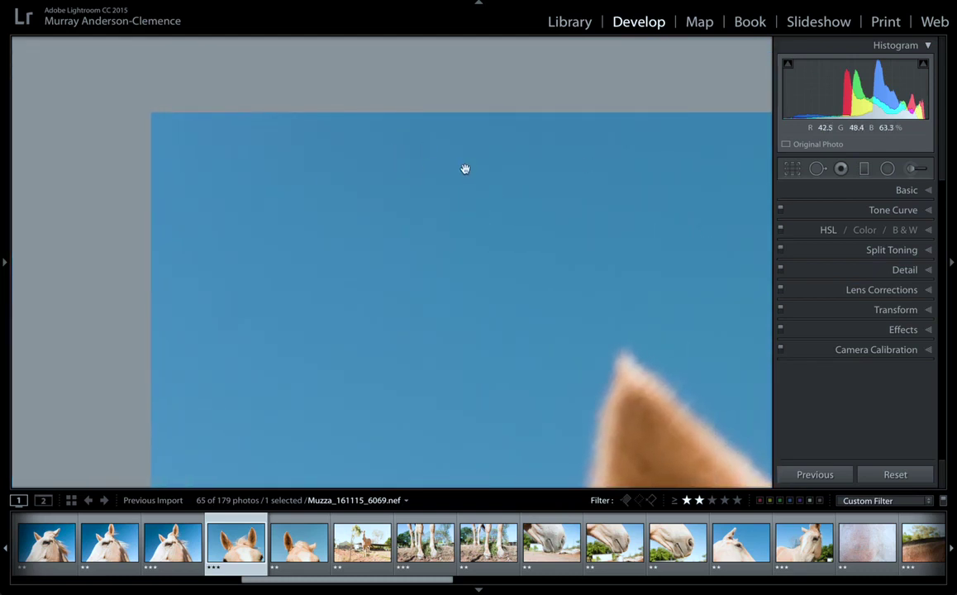
# Heal a spot in the sky above the horse's left-hand ear with size 76, feather 0 and opacity 100
pyautogui.click(817, 169)
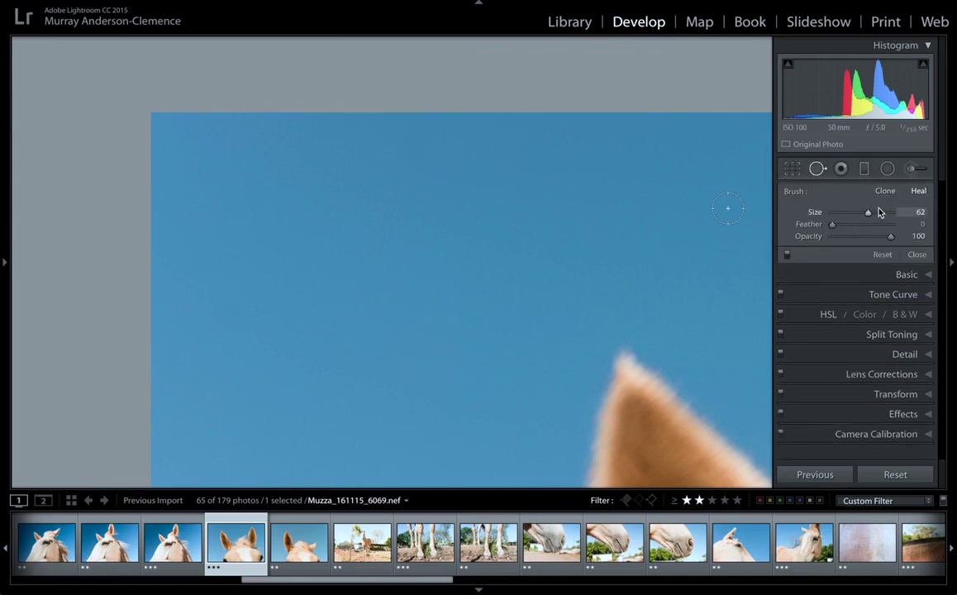
pyautogui.moveTo(870, 215); pyautogui.dragTo(882, 215)
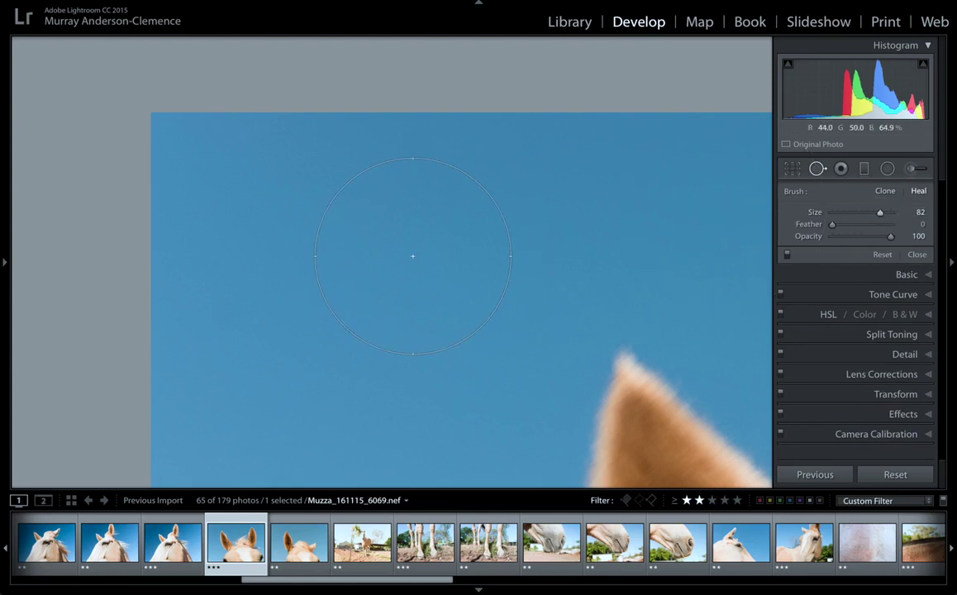
pyautogui.scroll(-1, 412, 256)
pyautogui.scroll(2, 412, 256)
pyautogui.click(376, 157)
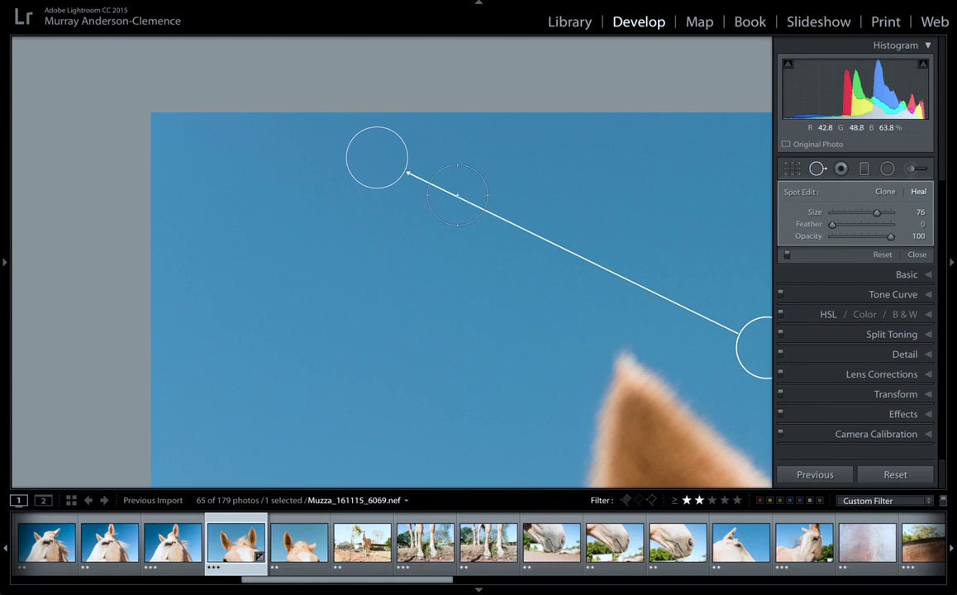
pyautogui.click(817, 169)
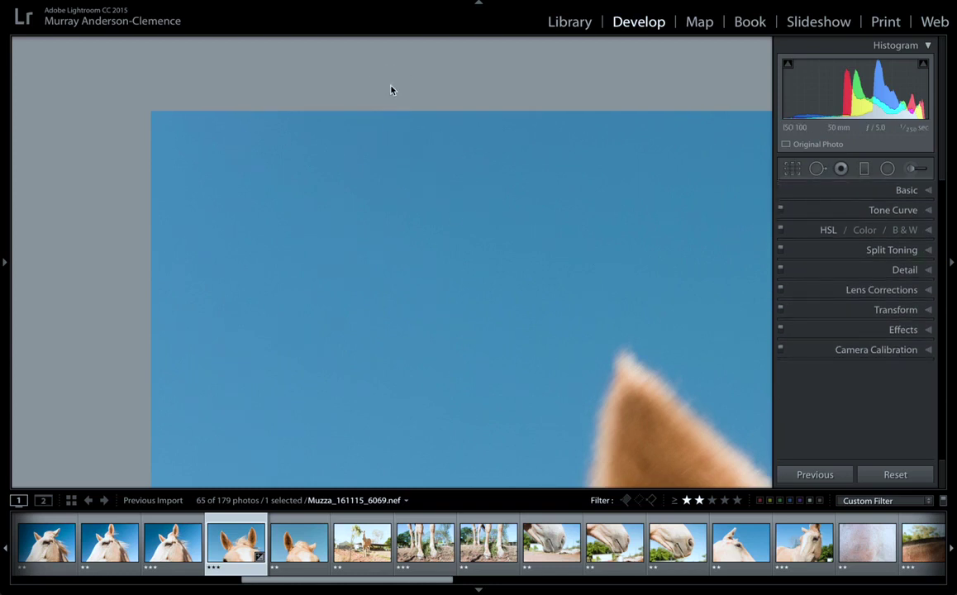
pyautogui.click(404, 165)
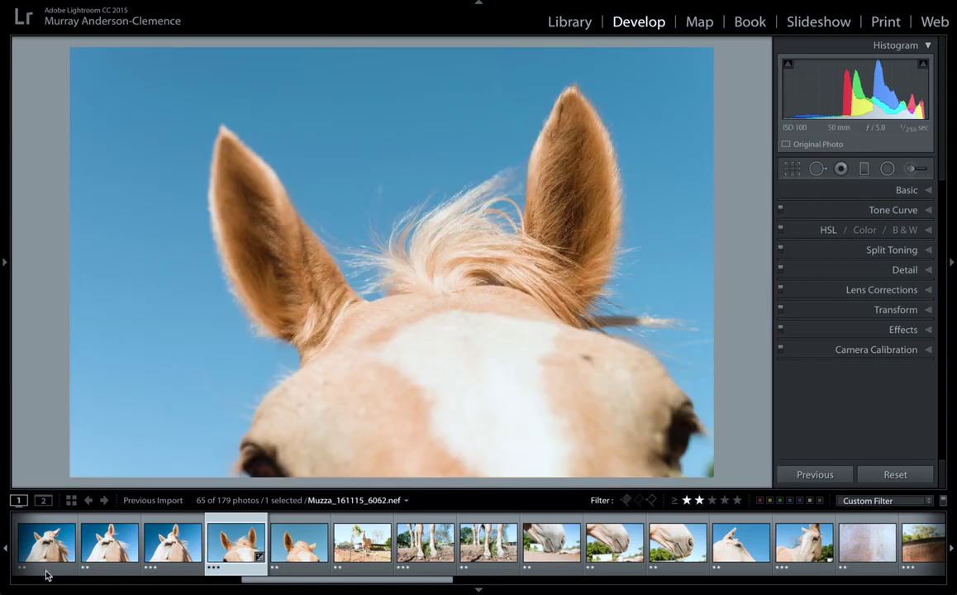
# Open the photo Muzza_161115_6066.nef and inspect the sky beside the horse's ear at close zoom
pyautogui.click(153, 533)
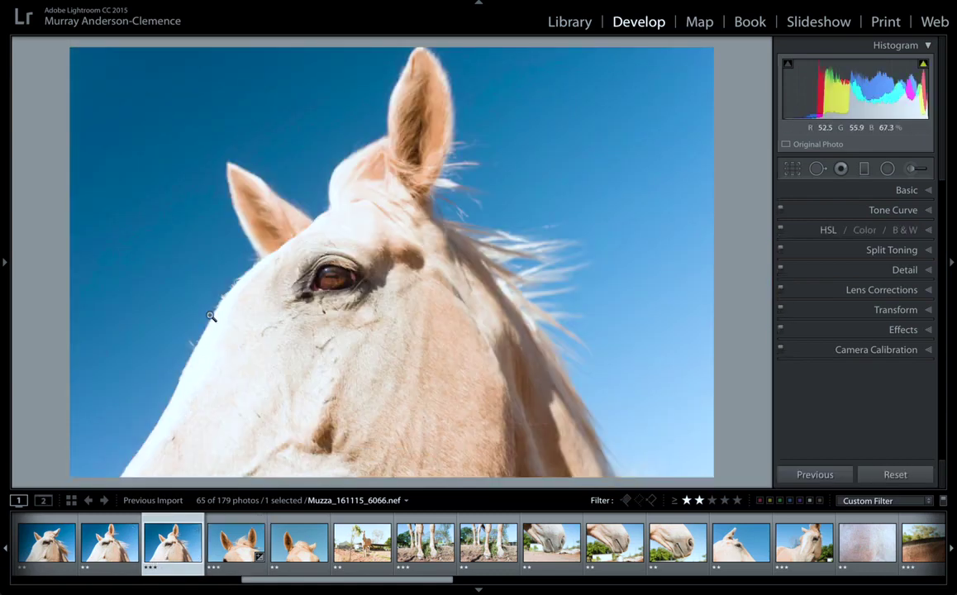
pyautogui.click(187, 107)
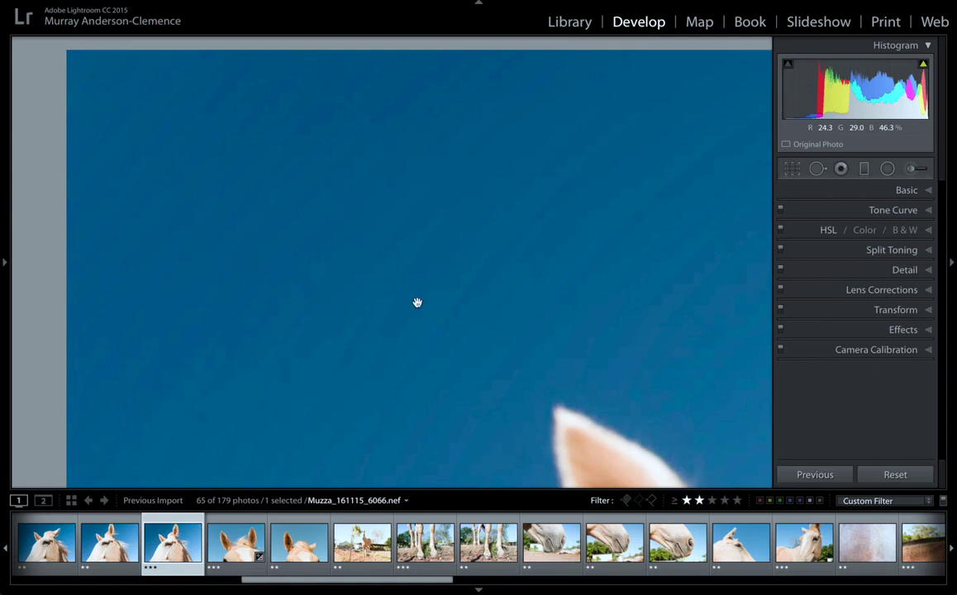
pyautogui.moveTo(429, 312); pyautogui.dragTo(387, 121)
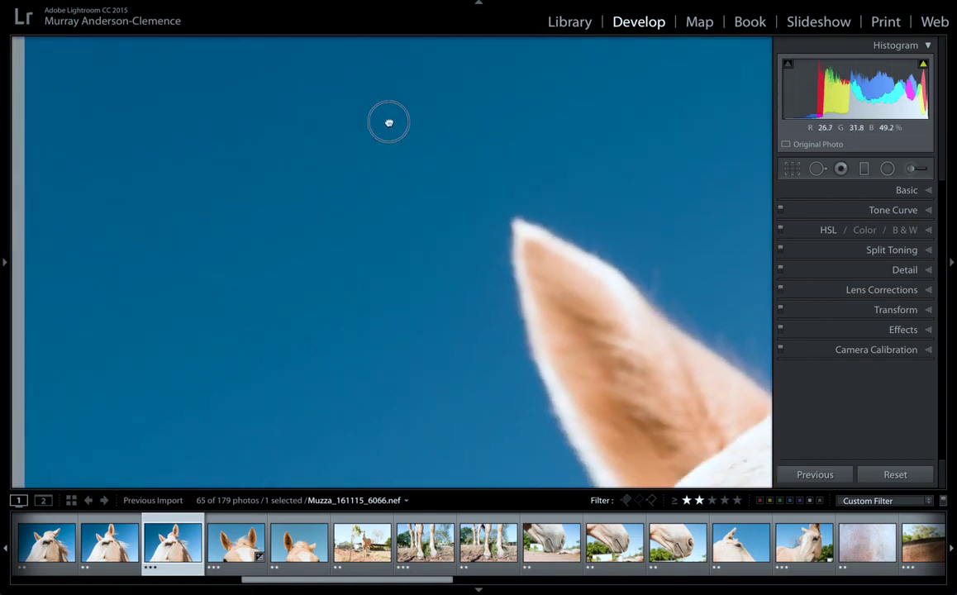
pyautogui.moveTo(444, 249); pyautogui.dragTo(260, 410)
pyautogui.click(397, 301)
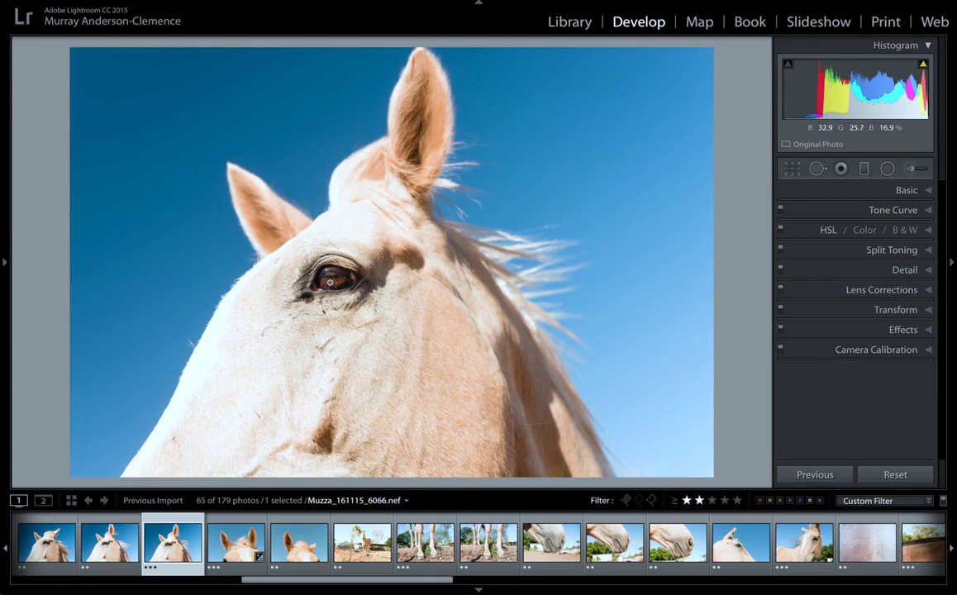
# Try healing the dark mark below the horse's eye at size 75, sampling the fur below and to its right
pyautogui.click(330, 281)
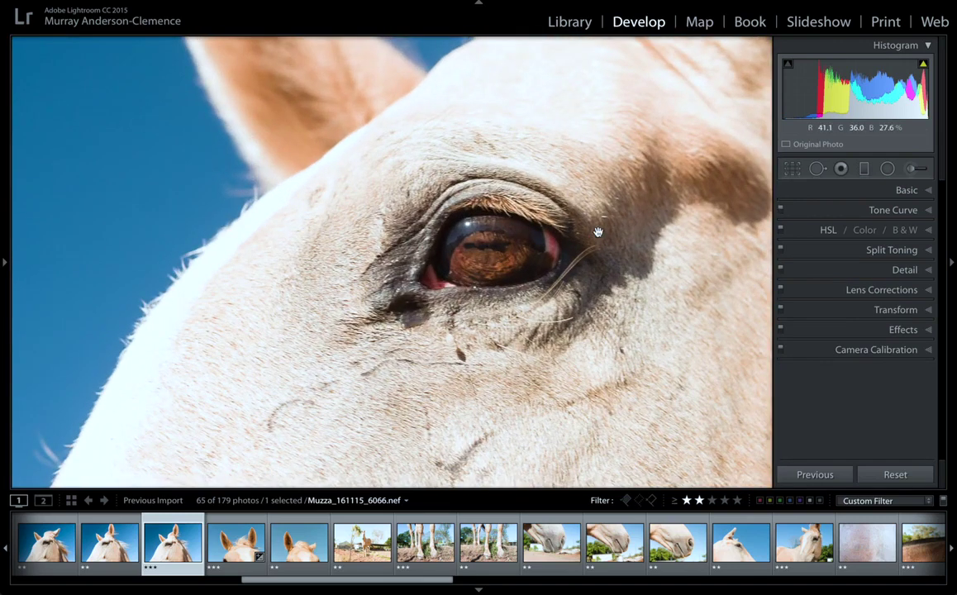
pyautogui.click(817, 169)
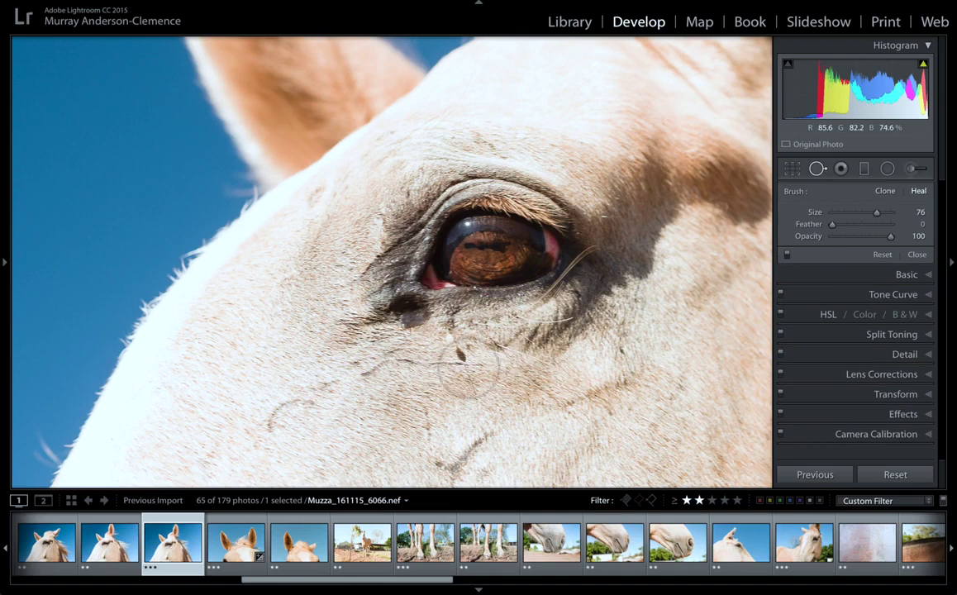
pyautogui.scroll(-3, 456, 361)
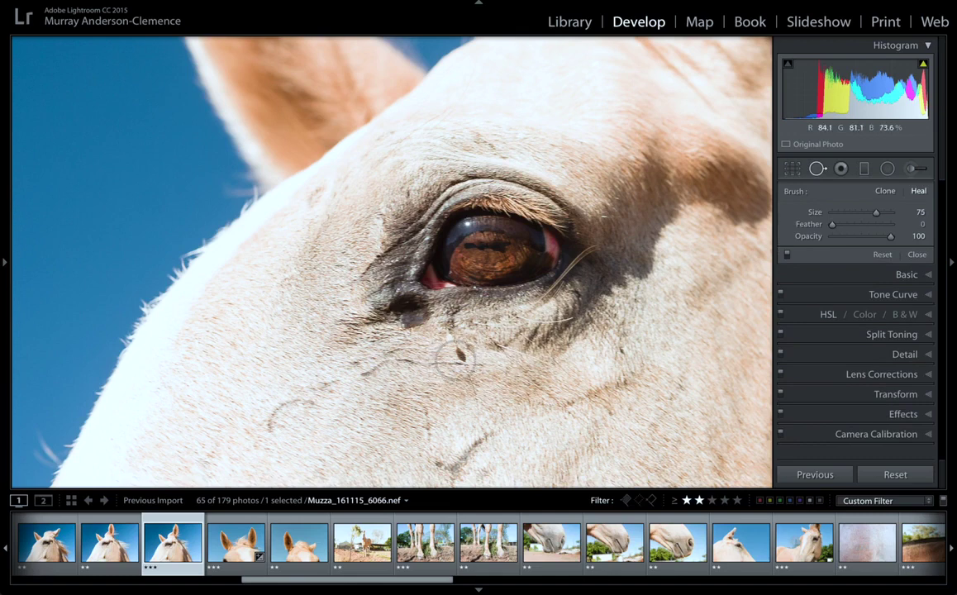
pyautogui.click(455, 357)
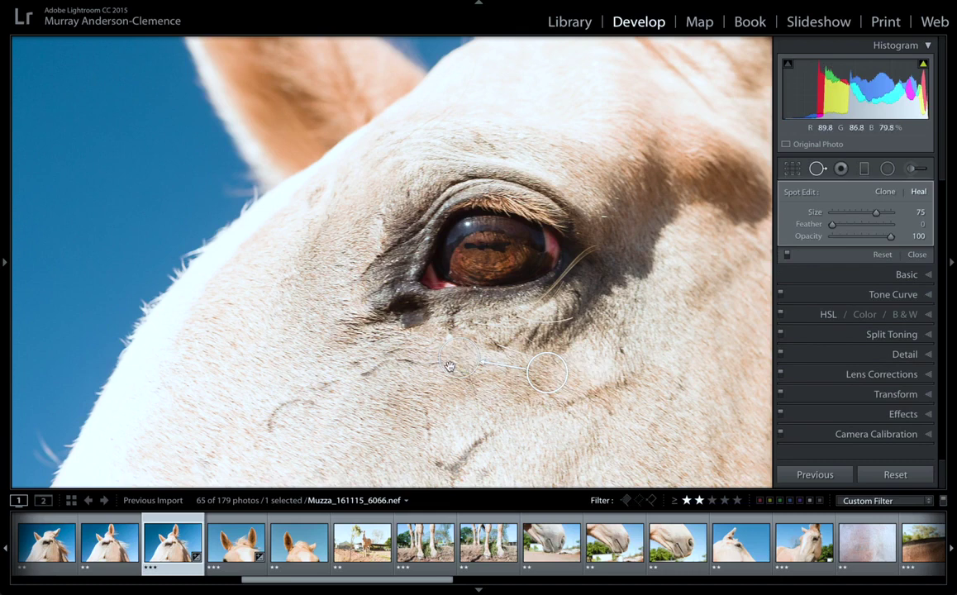
pyautogui.moveTo(546, 373)
pyautogui.mouseDown()
pyautogui.moveTo(486, 418)
pyautogui.moveTo(504, 414)
pyautogui.mouseUp()
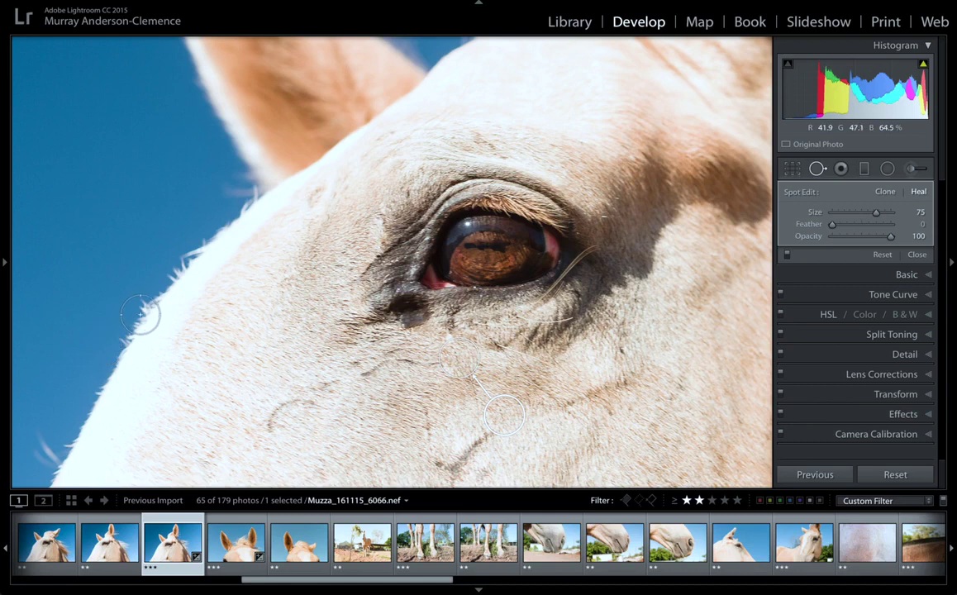
# Try healing a spot on the horse's outline against the sky with its source shifted up the edge, and delete the healing
pyautogui.click(141, 316)
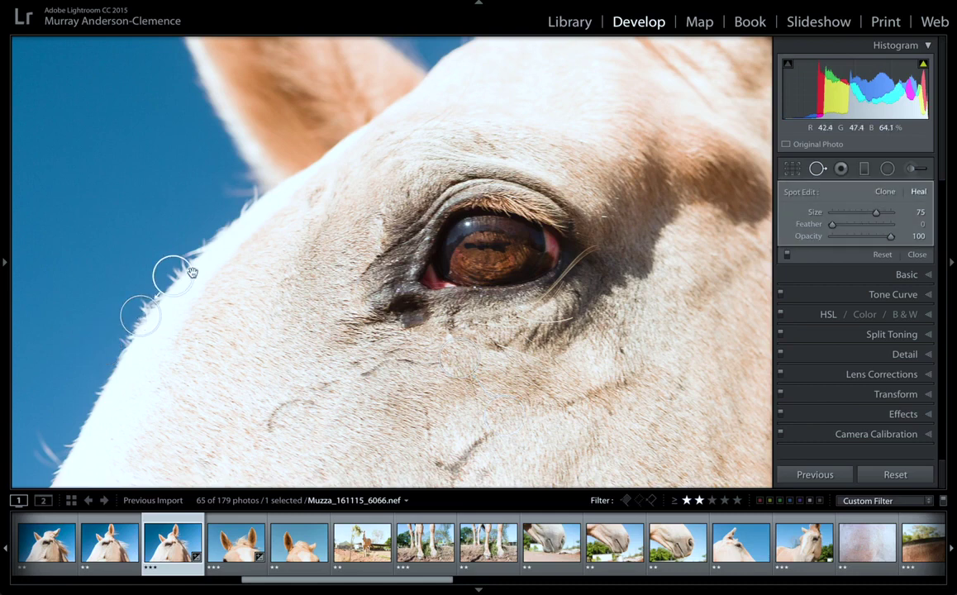
pyautogui.moveTo(172, 275)
pyautogui.mouseDown()
pyautogui.moveTo(214, 228)
pyautogui.moveTo(183, 260)
pyautogui.mouseUp()
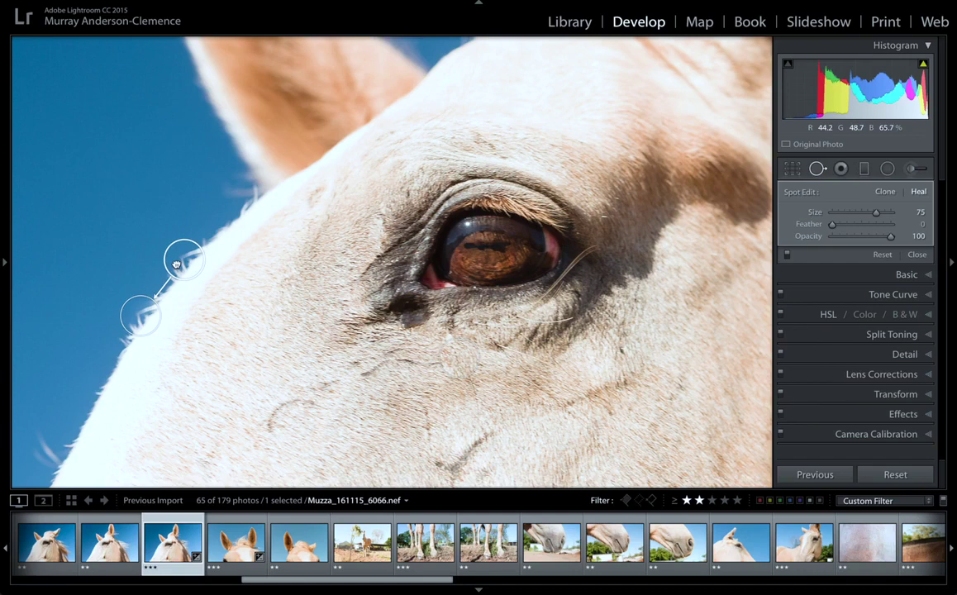
pyautogui.press('Delete')
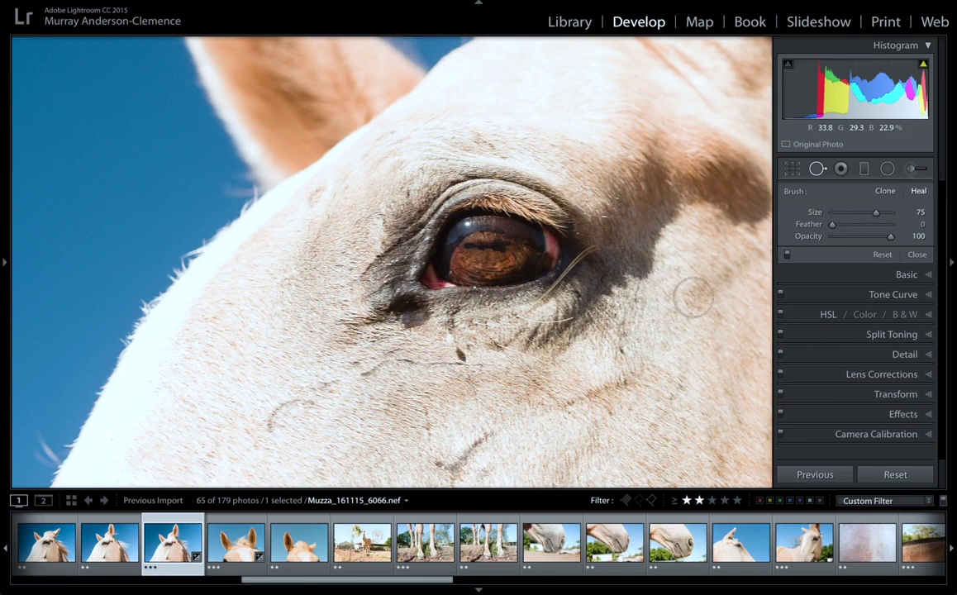
# Try a Red Eye correction on the horse's eye and delete it
pyautogui.click(841, 169)
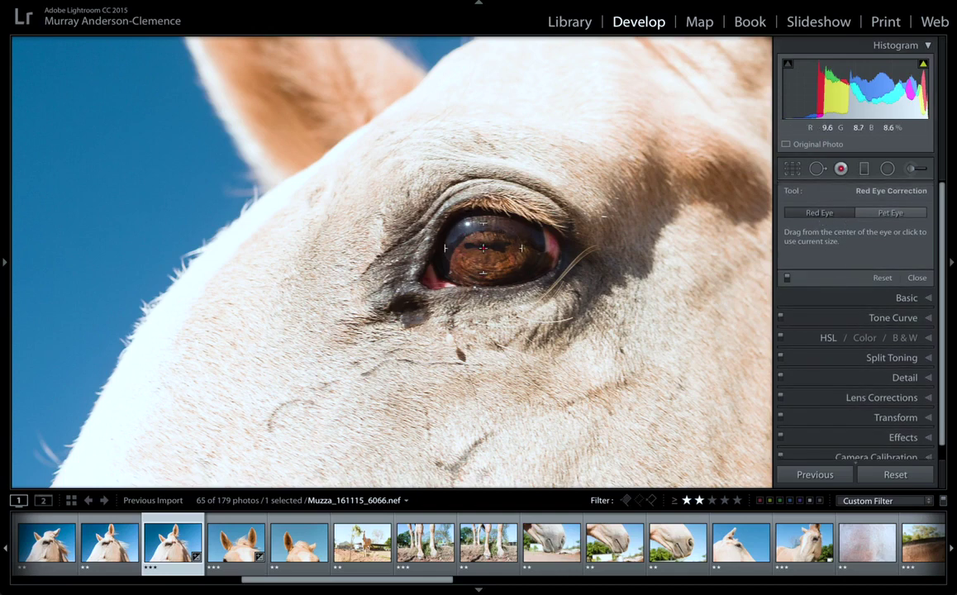
pyautogui.moveTo(483, 248); pyautogui.dragTo(519, 271)
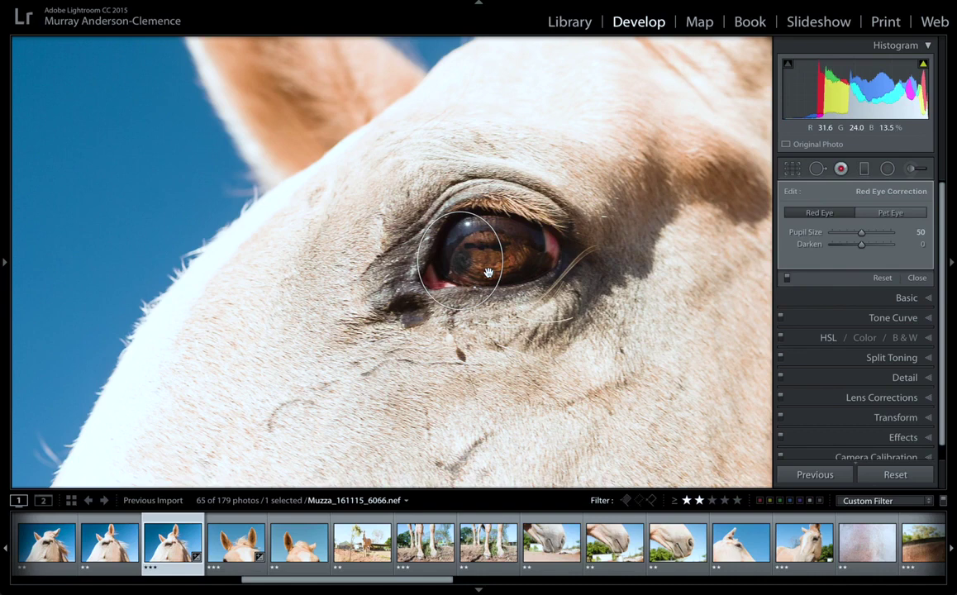
pyautogui.press('Delete')
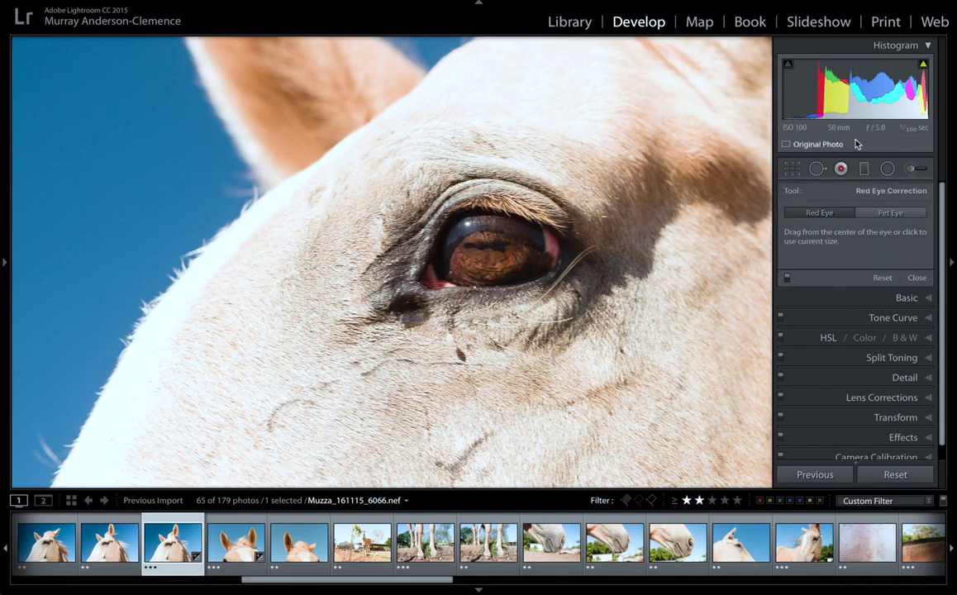
# Activate the Graduated Filter and review its effect settings alongside the Basic adjustments
pyautogui.click(862, 169)
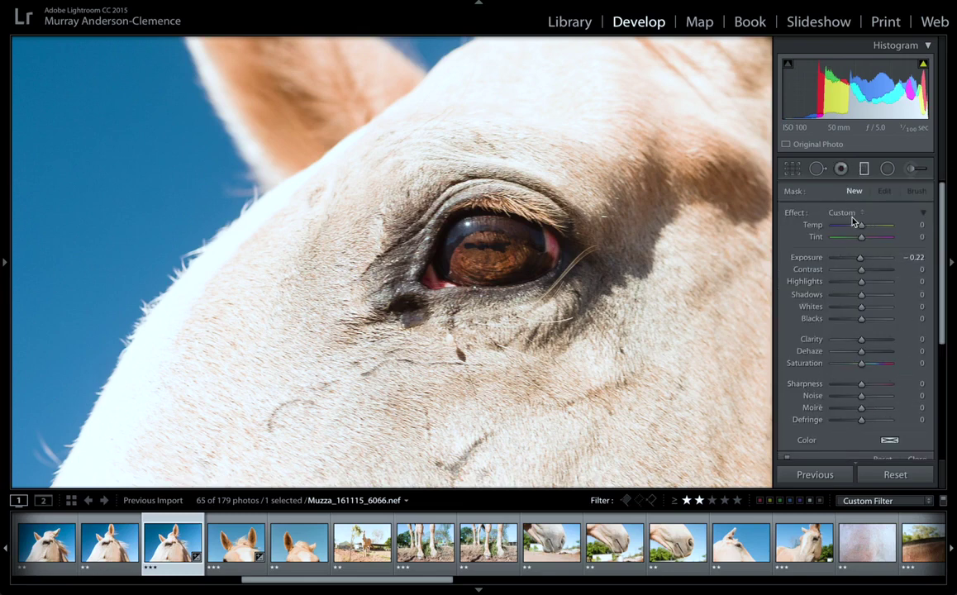
pyautogui.scroll(-4, 839, 284)
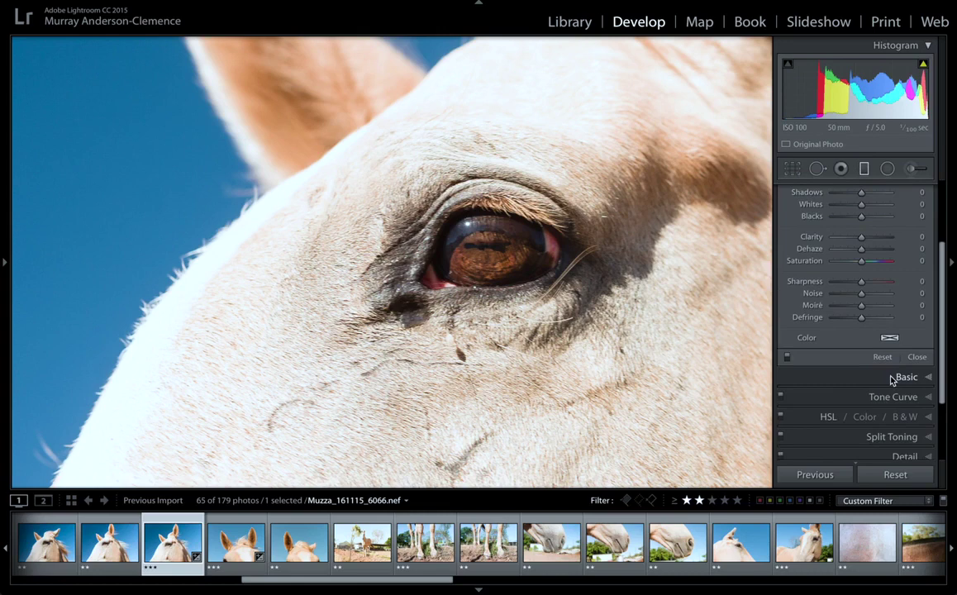
pyautogui.click(905, 377)
pyautogui.scroll(-8, 884, 372)
pyautogui.scroll(7, 880, 361)
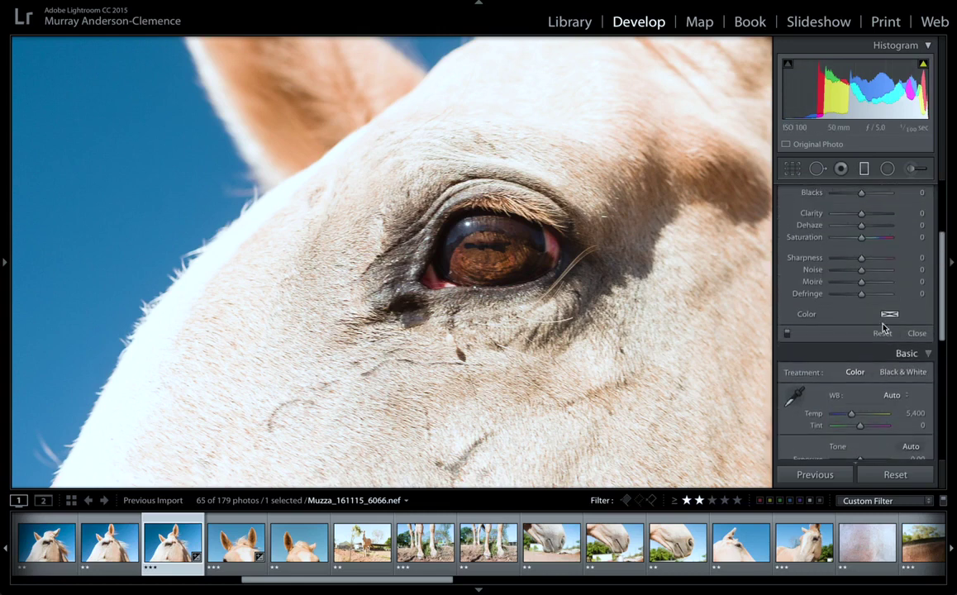
pyautogui.scroll(5, 843, 372)
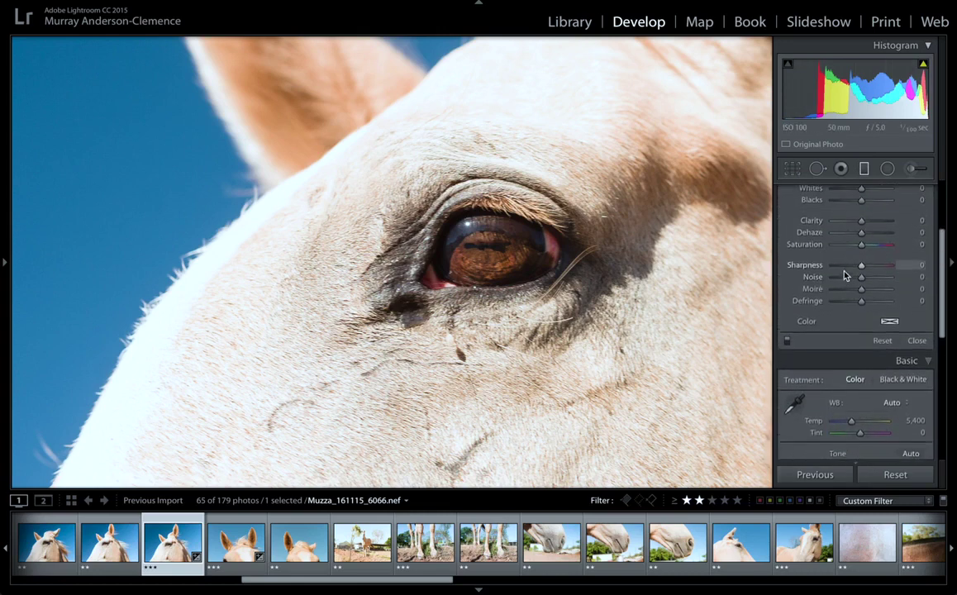
pyautogui.click(414, 307)
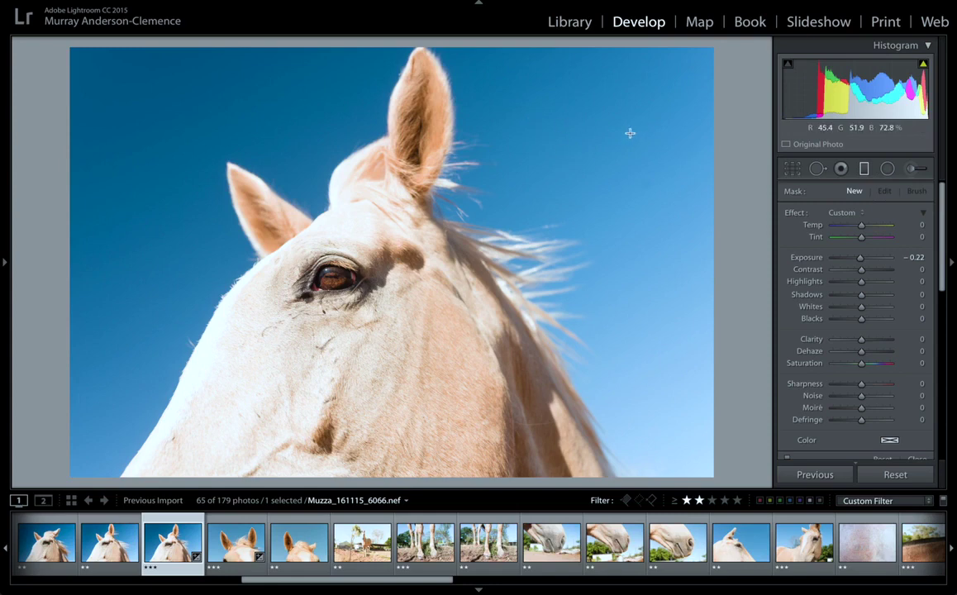
# Draw a diagonal graduated filter across the sky beside the horse's mane and set its Exposure to -1.19
pyautogui.moveTo(604, 145); pyautogui.dragTo(514, 191)
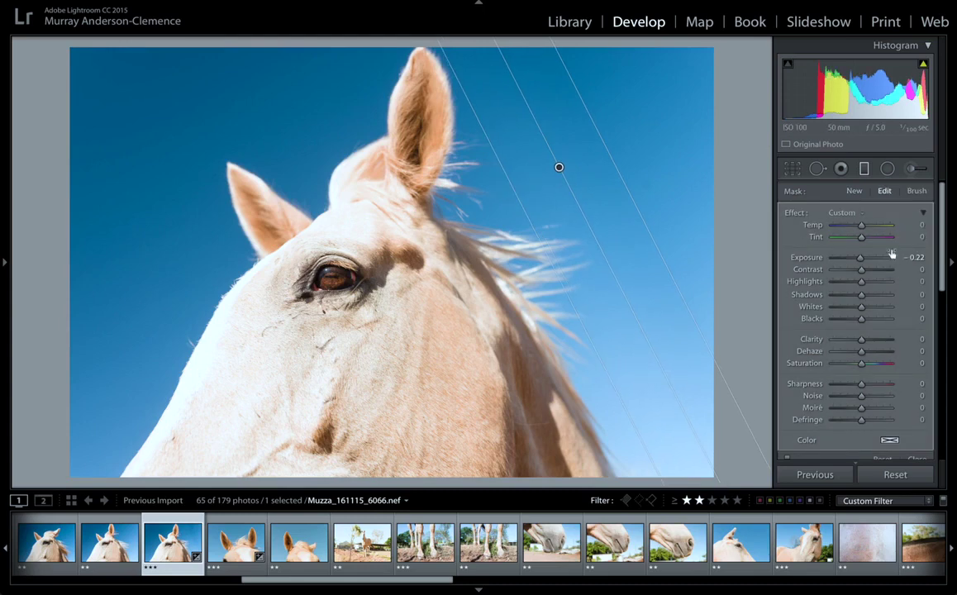
pyautogui.moveTo(860, 261); pyautogui.dragTo(855, 261)
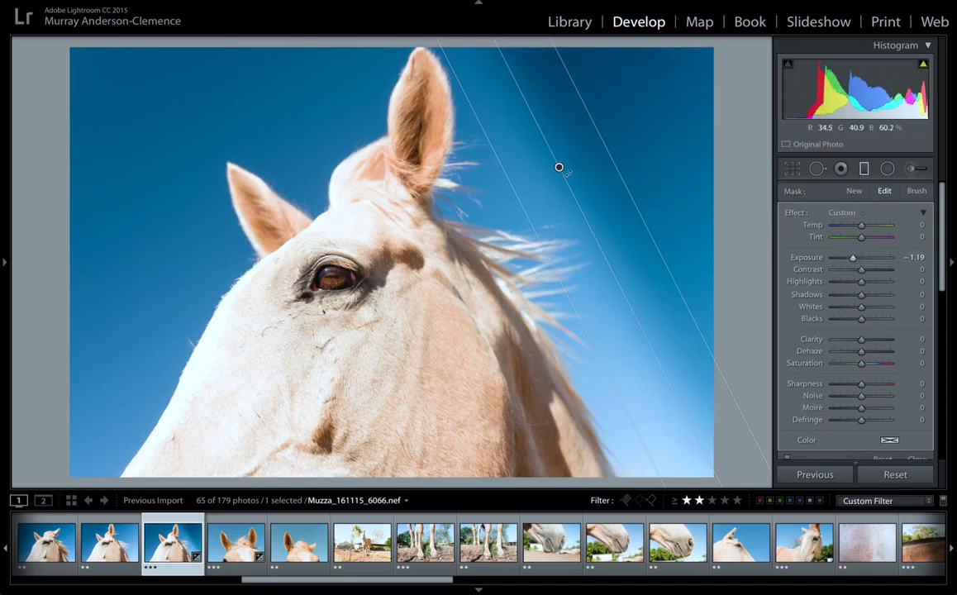
pyautogui.moveTo(559, 168)
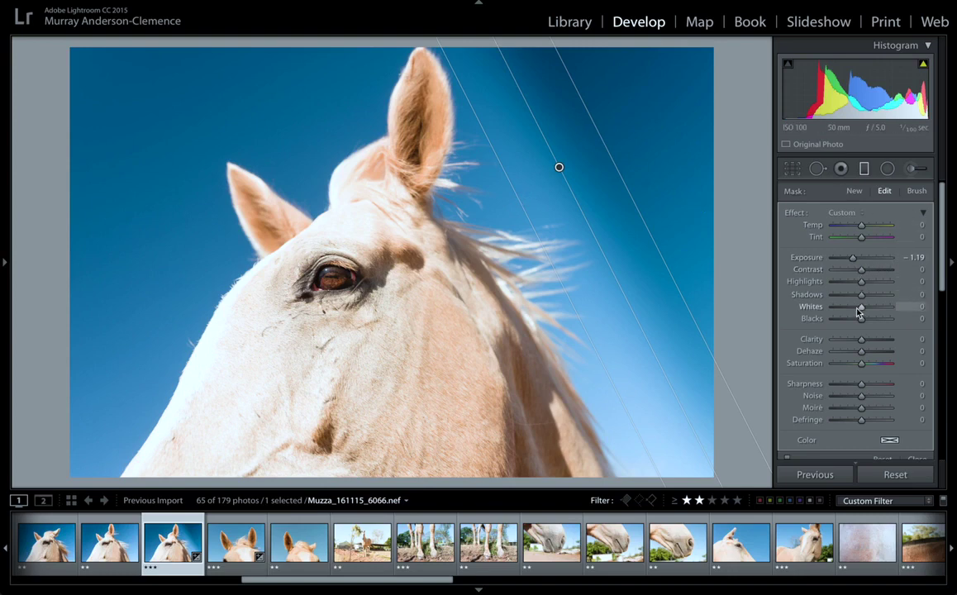
# Set the graduated filter's Shadows to 95 and its Temp to -21
pyautogui.moveTo(859, 302); pyautogui.dragTo(887, 299)
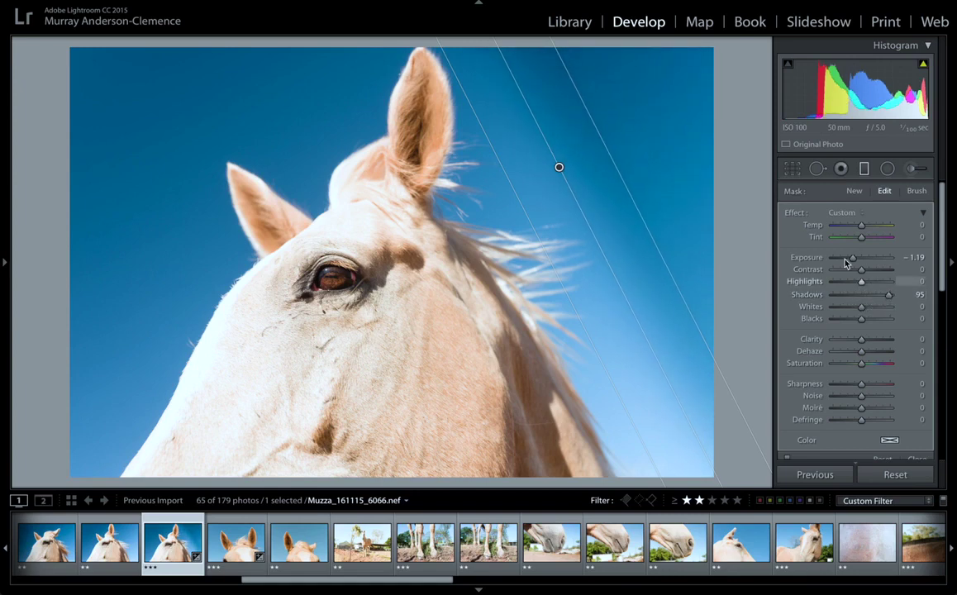
pyautogui.scroll(-3, 853, 285)
pyautogui.scroll(3, 856, 306)
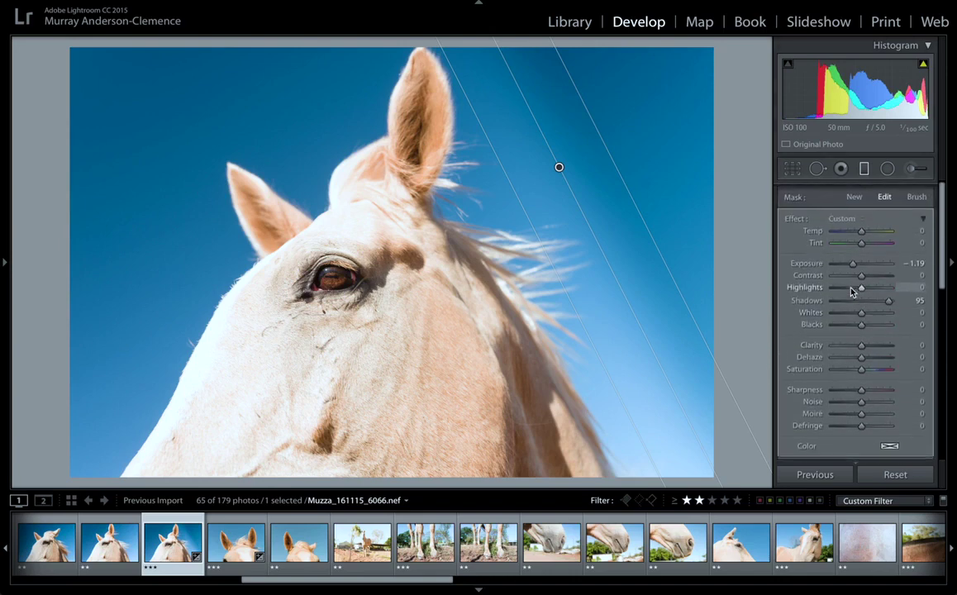
pyautogui.scroll(-2, 874, 333)
pyautogui.scroll(2, 874, 333)
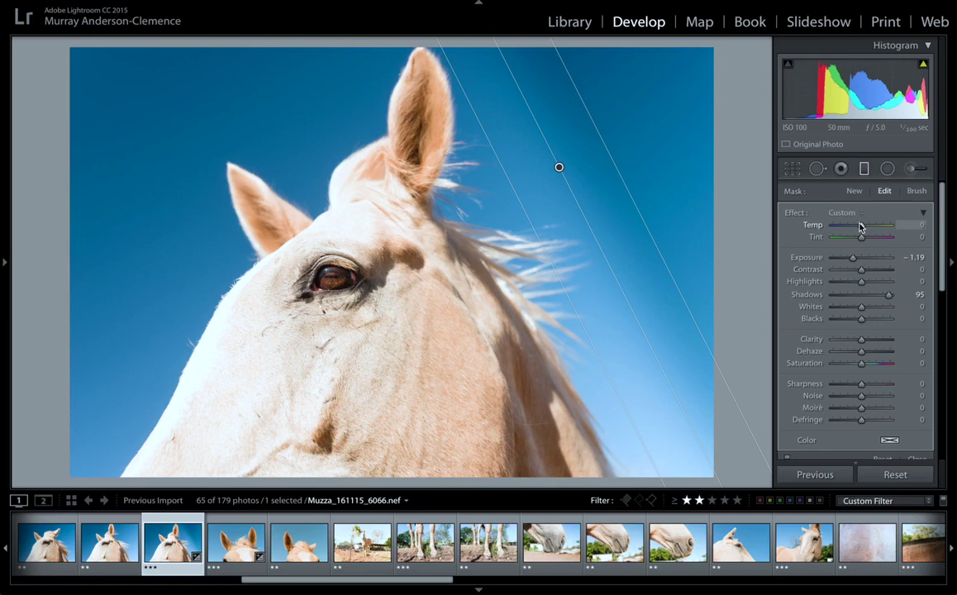
pyautogui.moveTo(860, 226)
pyautogui.mouseDown()
pyautogui.moveTo(877, 224)
pyautogui.moveTo(847, 225)
pyautogui.moveTo(856, 236)
pyautogui.mouseUp()
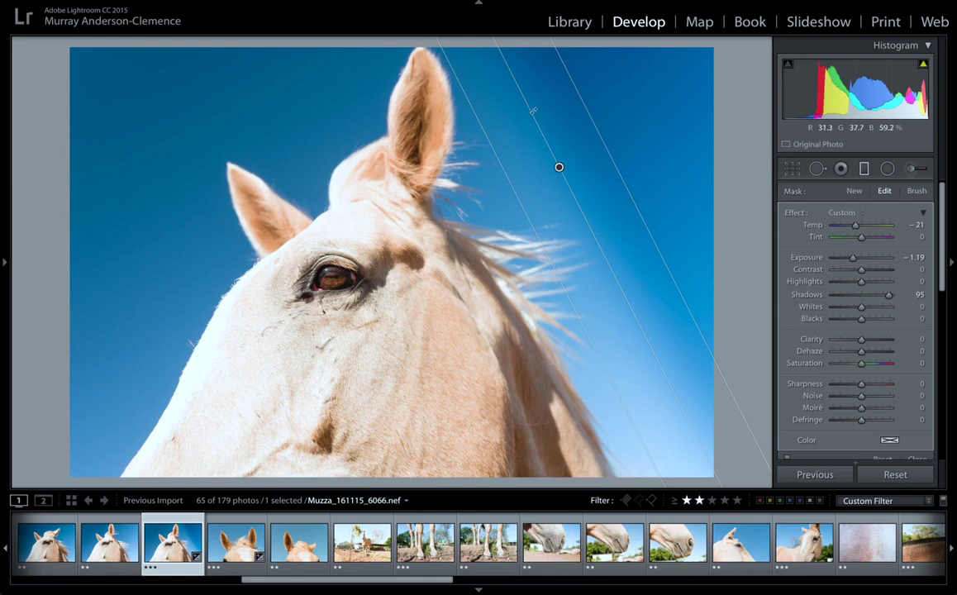
# Rotate the graduated filter slightly and widen its gradient across the horse's head
pyautogui.moveTo(532, 107)
pyautogui.mouseDown()
pyautogui.moveTo(553, 98)
pyautogui.moveTo(517, 105)
pyautogui.moveTo(529, 98)
pyautogui.mouseUp()
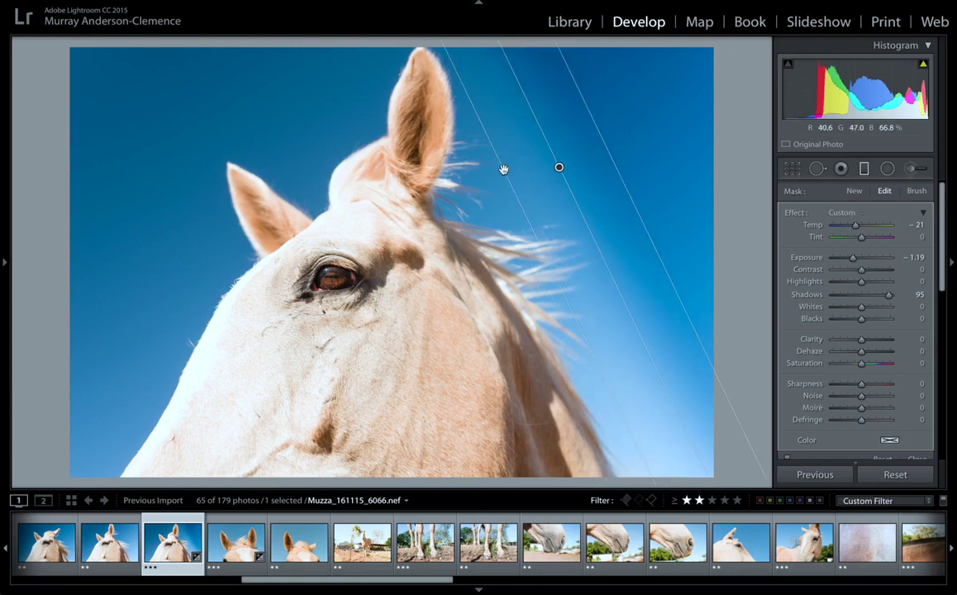
pyautogui.moveTo(503, 169); pyautogui.dragTo(426, 215)
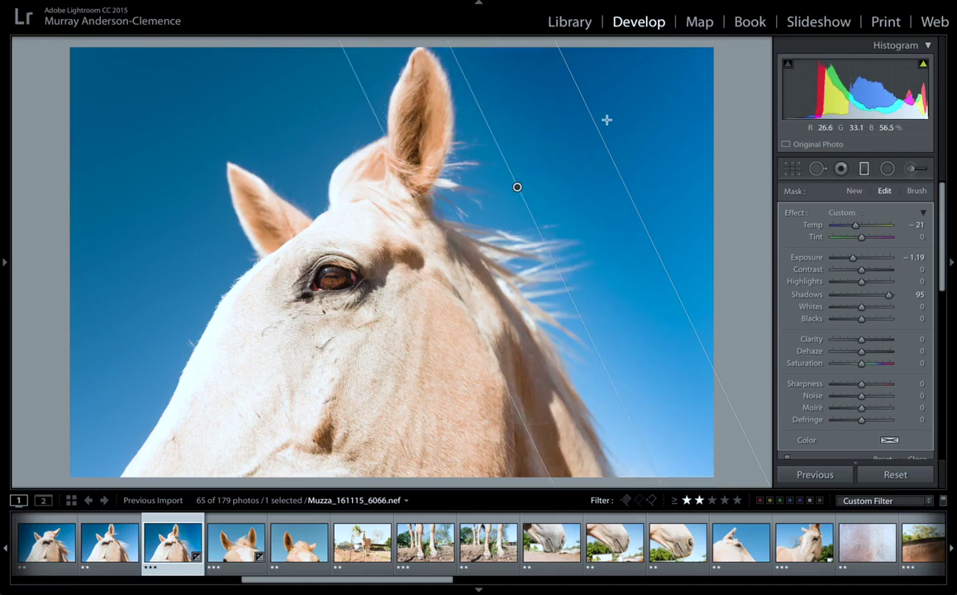
# Reset the graduated filter's Shadows to 0, set its Exposure to -0.37, and close the filter
pyautogui.doubleClick(808, 295)
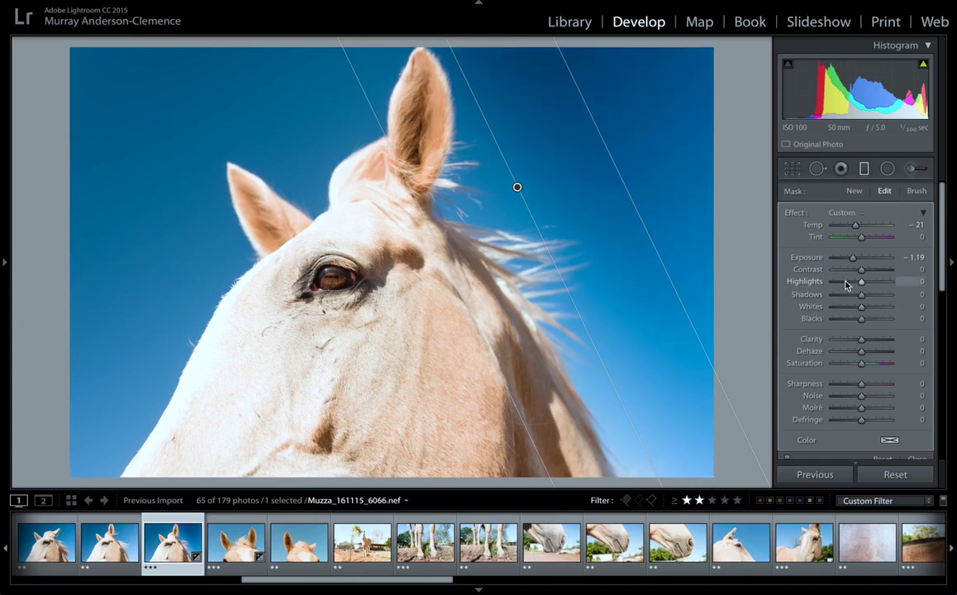
pyautogui.moveTo(855, 261); pyautogui.dragTo(860, 260)
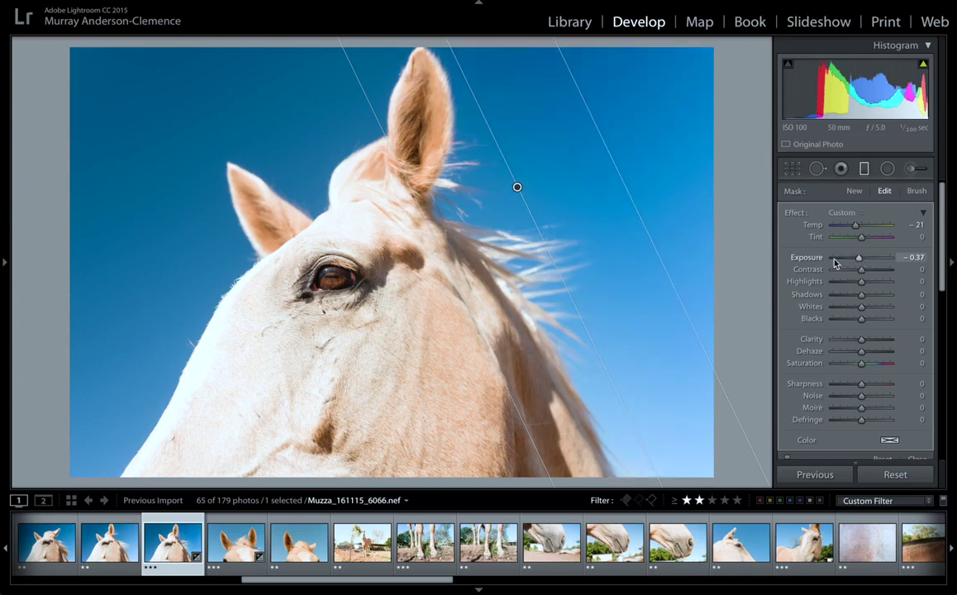
pyautogui.click(864, 169)
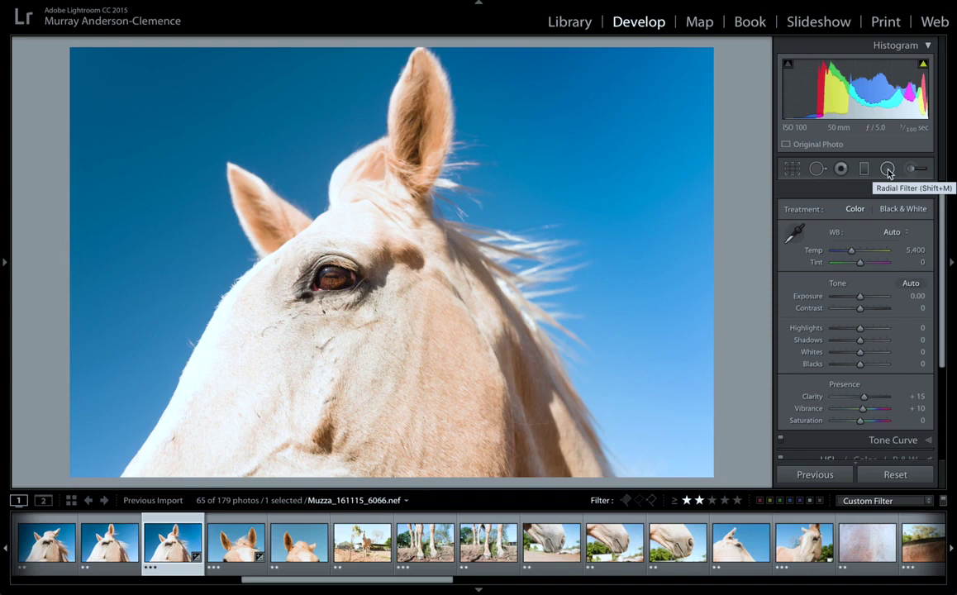
# Draw an elliptical radial filter around the horse's eye, tilted upward toward the mane, with its Exposure reset to 0
pyautogui.click(887, 170)
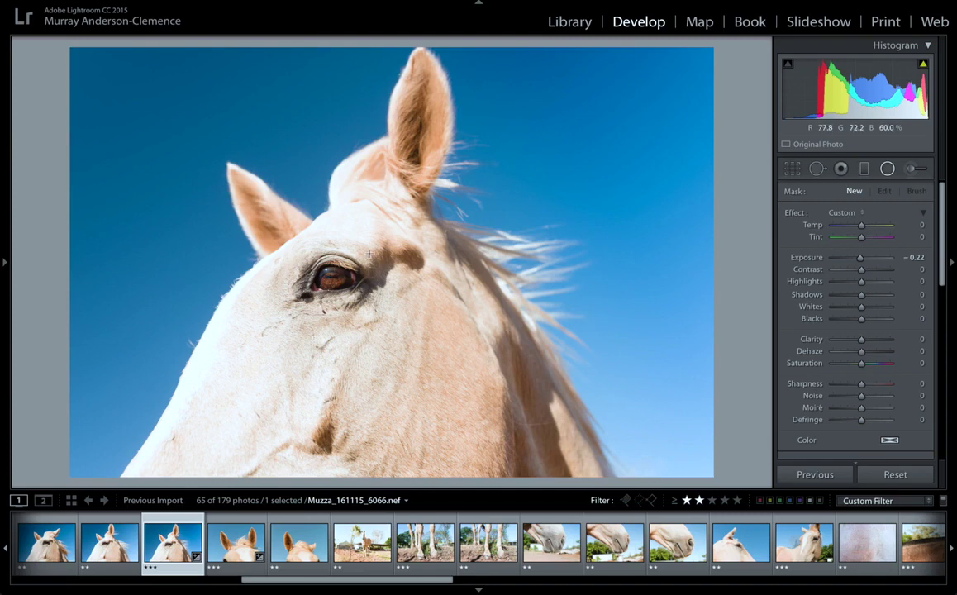
pyautogui.moveTo(332, 278); pyautogui.dragTo(417, 334)
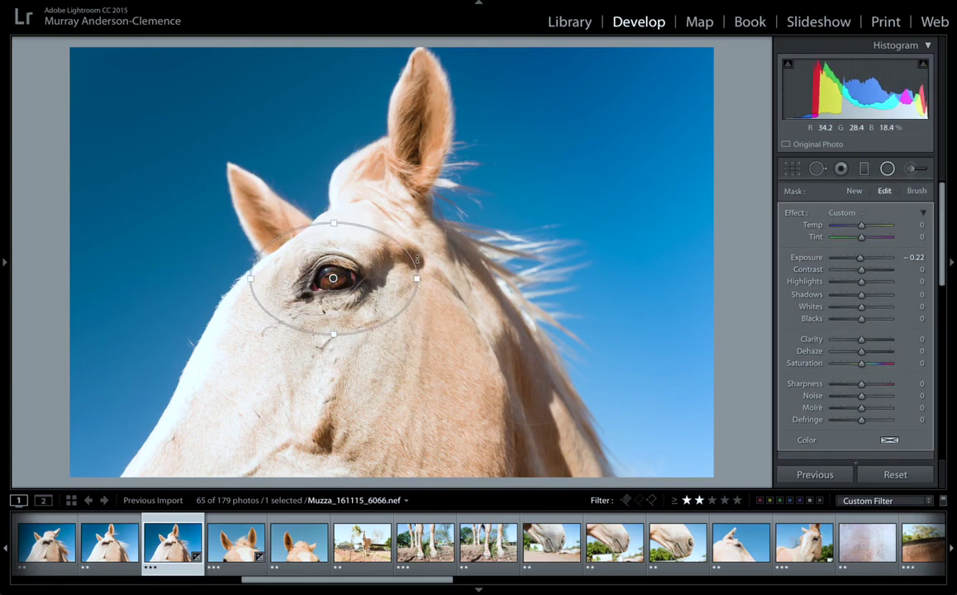
pyautogui.moveTo(418, 259); pyautogui.dragTo(364, 208)
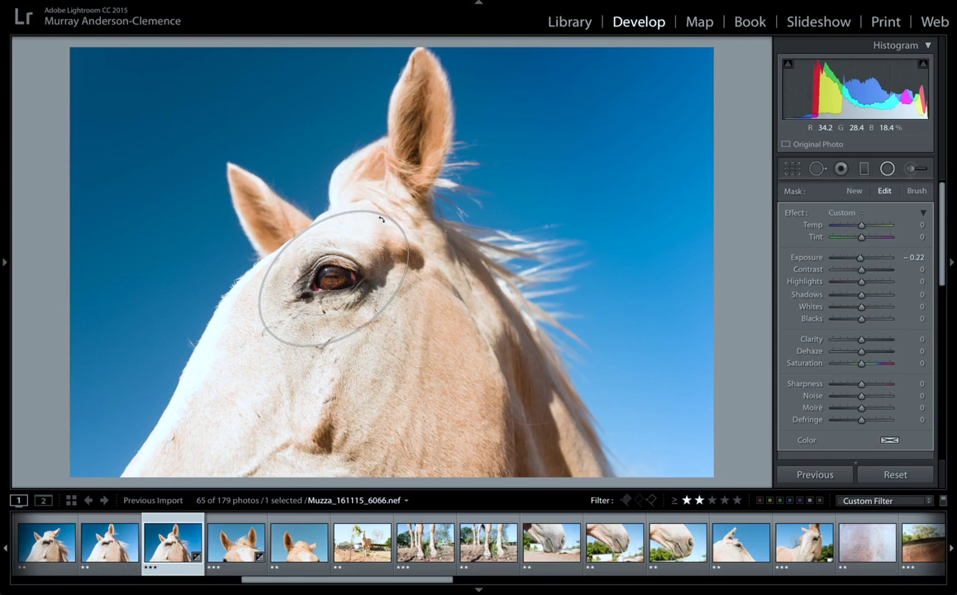
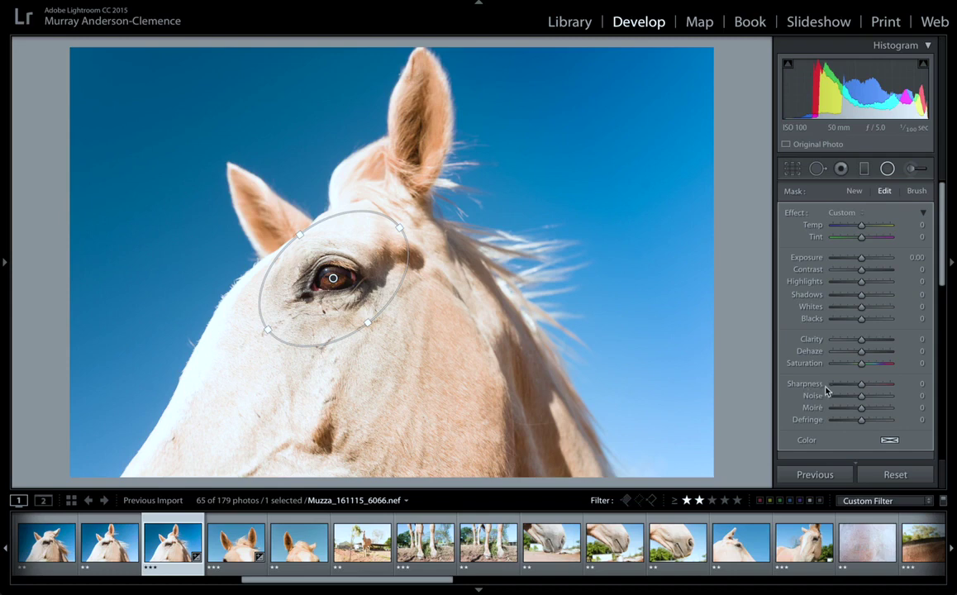
# Set the radial filter's Clarity and Sharpness to -100 and its Feather to 81
pyautogui.moveTo(862, 341); pyautogui.dragTo(833, 341)
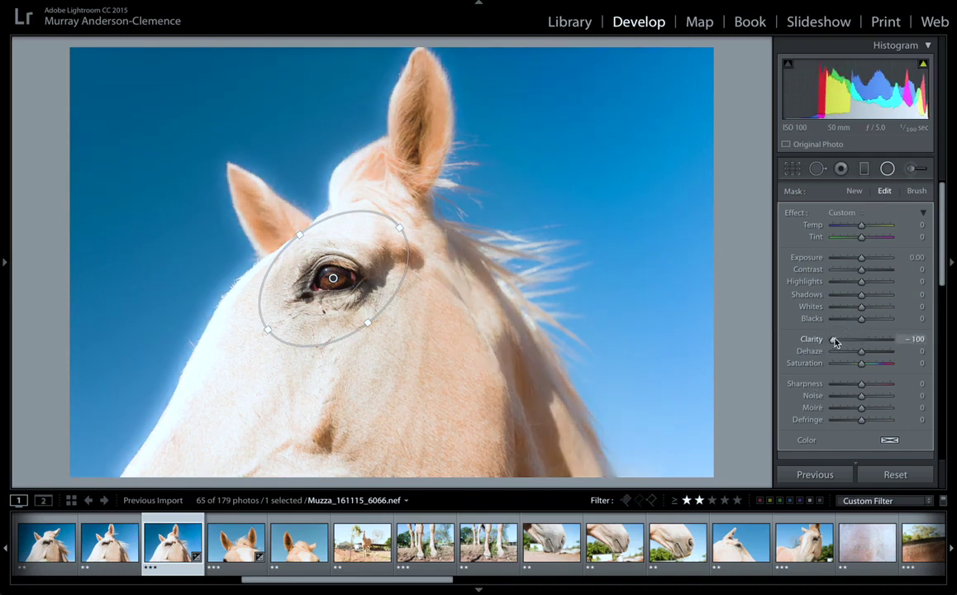
pyautogui.moveTo(862, 382); pyautogui.dragTo(811, 384)
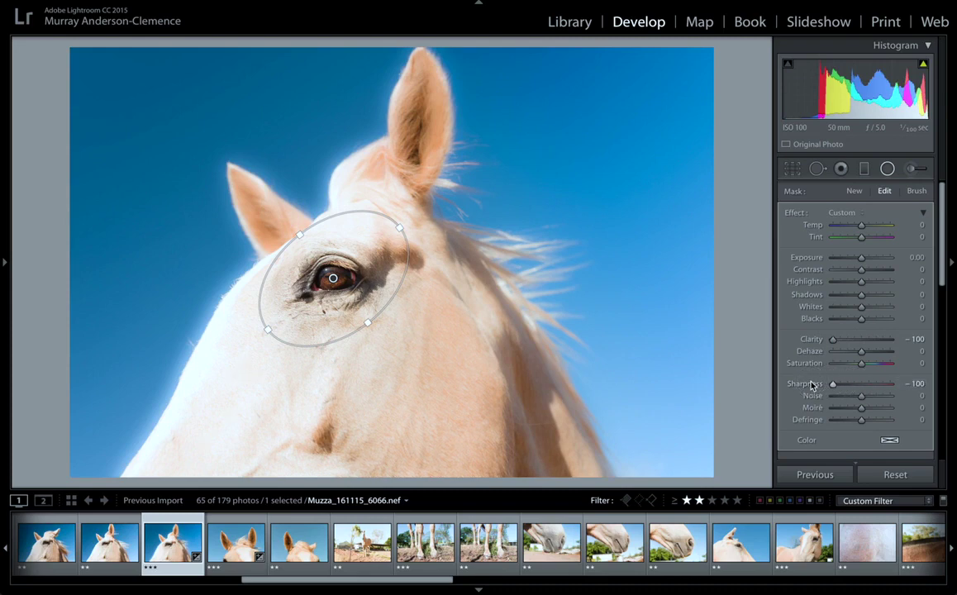
pyautogui.scroll(-2, 811, 384)
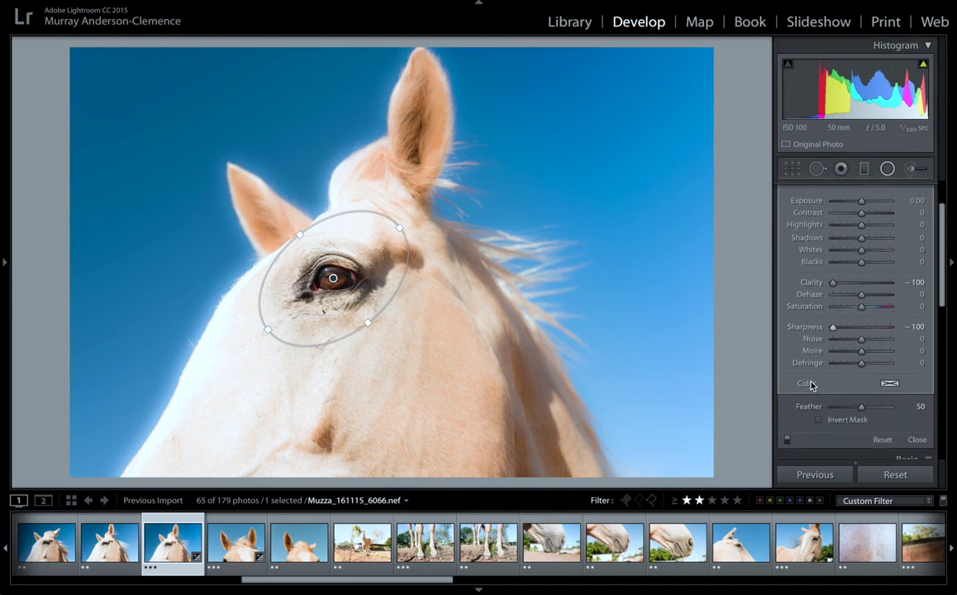
pyautogui.moveTo(860, 409)
pyautogui.mouseDown()
pyautogui.moveTo(839, 408)
pyautogui.moveTo(937, 406)
pyautogui.moveTo(833, 405)
pyautogui.moveTo(879, 410)
pyautogui.mouseUp()
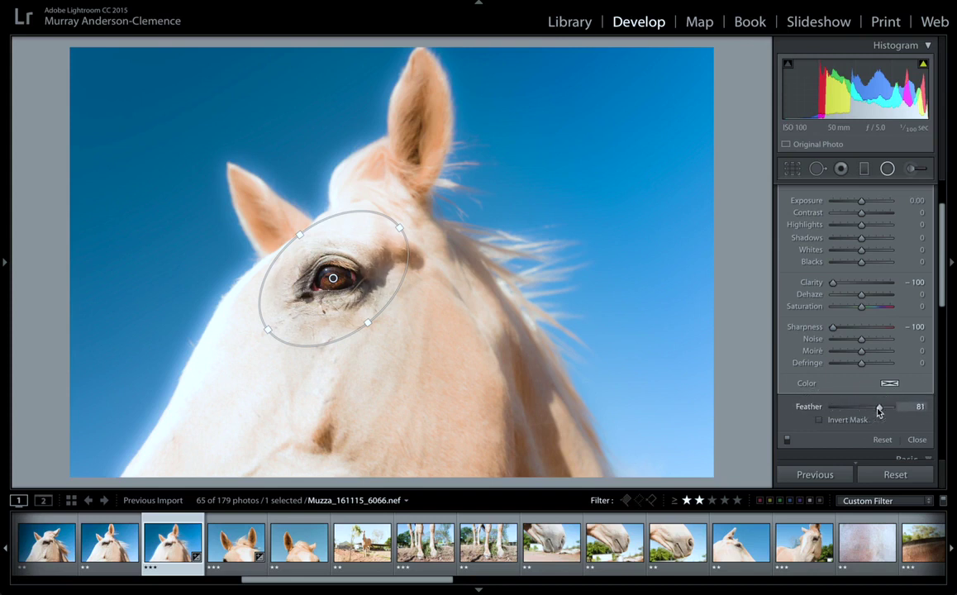
# Lengthen the radial ellipse, shift it slightly down and right over the eye, and try Invert Mask on and off
pyautogui.moveTo(399, 228); pyautogui.dragTo(438, 194)
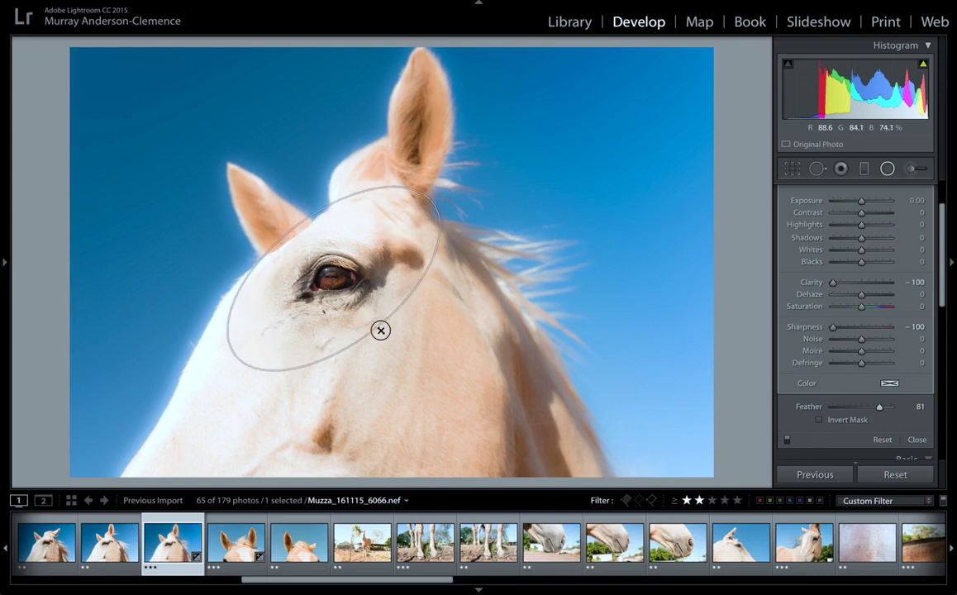
pyautogui.moveTo(332, 276); pyautogui.dragTo(347, 291)
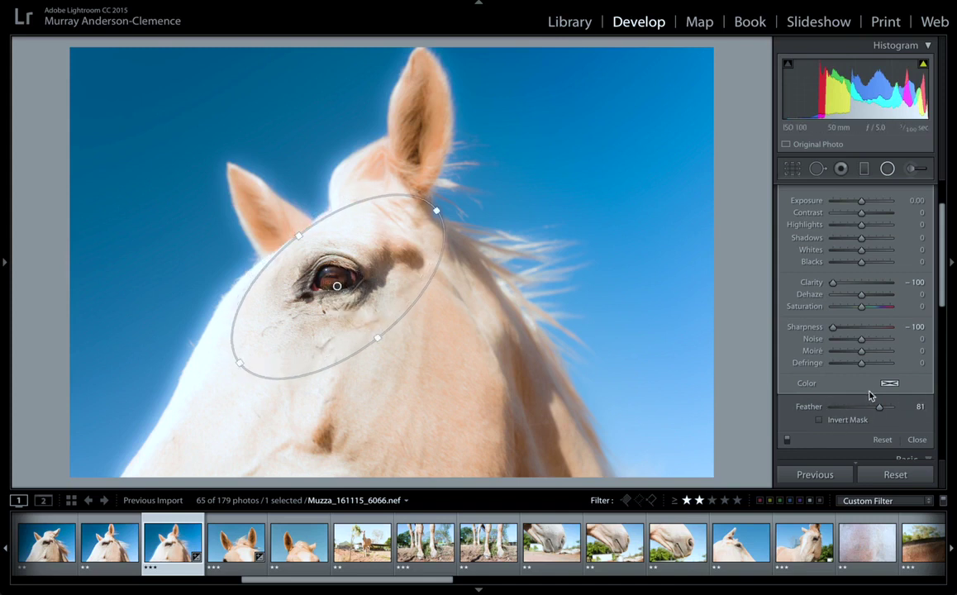
pyautogui.click(840, 423)
pyautogui.click(840, 423)
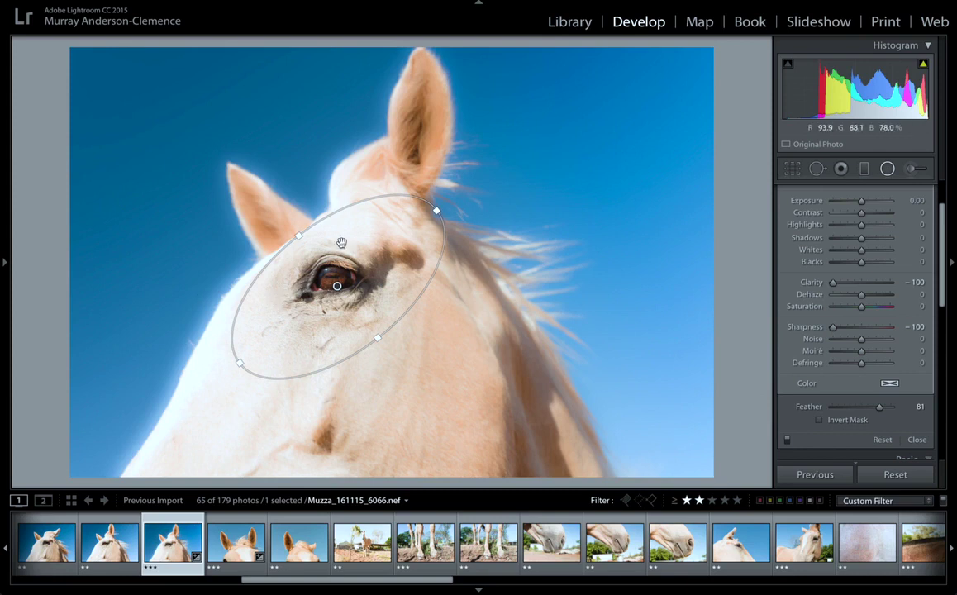
# Set the radial filter's Exposure to -0.63 and Contrast to -8, and close the filter
pyautogui.scroll(3, 859, 263)
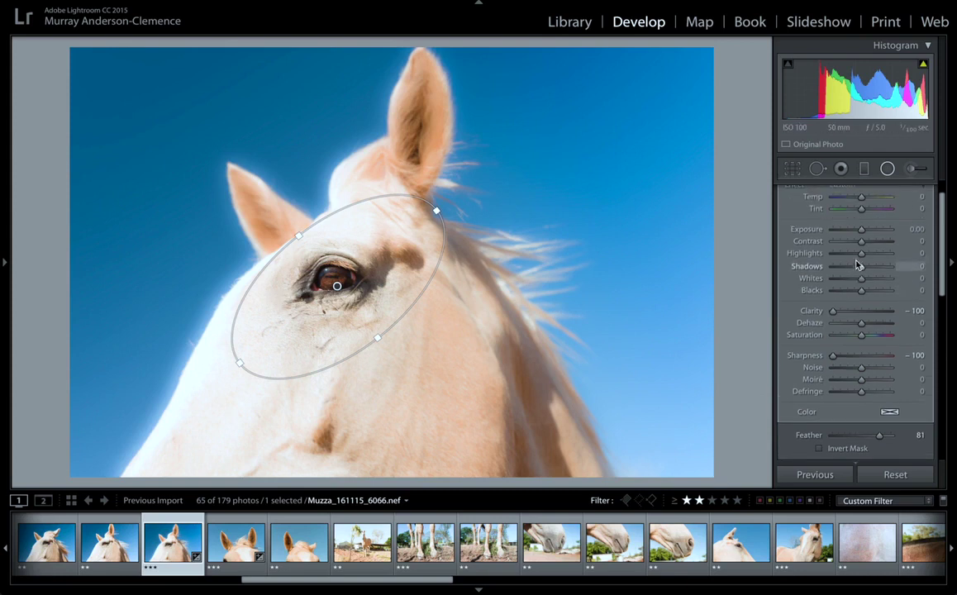
pyautogui.moveTo(861, 261); pyautogui.dragTo(857, 262)
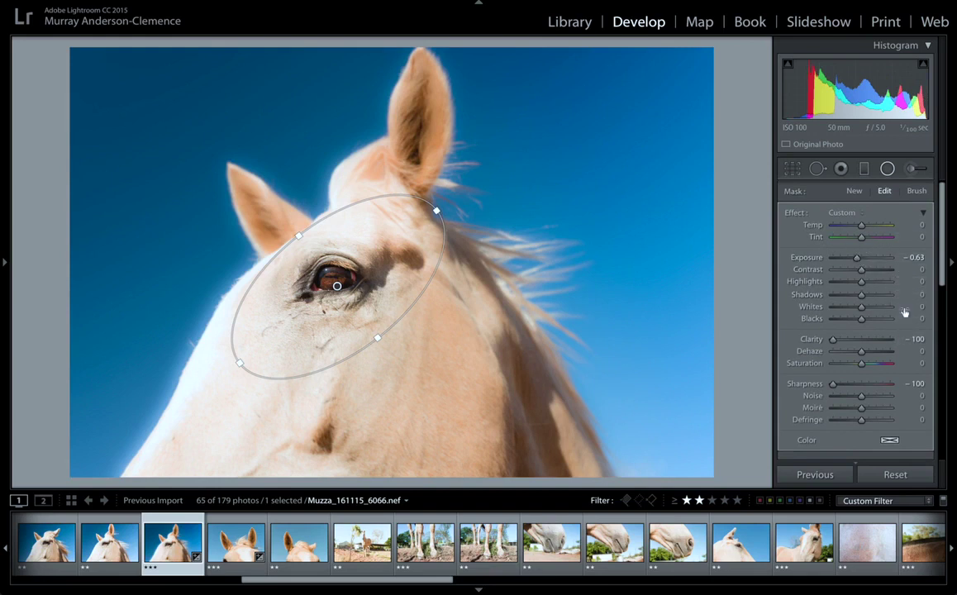
pyautogui.moveTo(862, 273)
pyautogui.mouseDown()
pyautogui.moveTo(848, 273)
pyautogui.moveTo(866, 273)
pyautogui.moveTo(859, 274)
pyautogui.mouseUp()
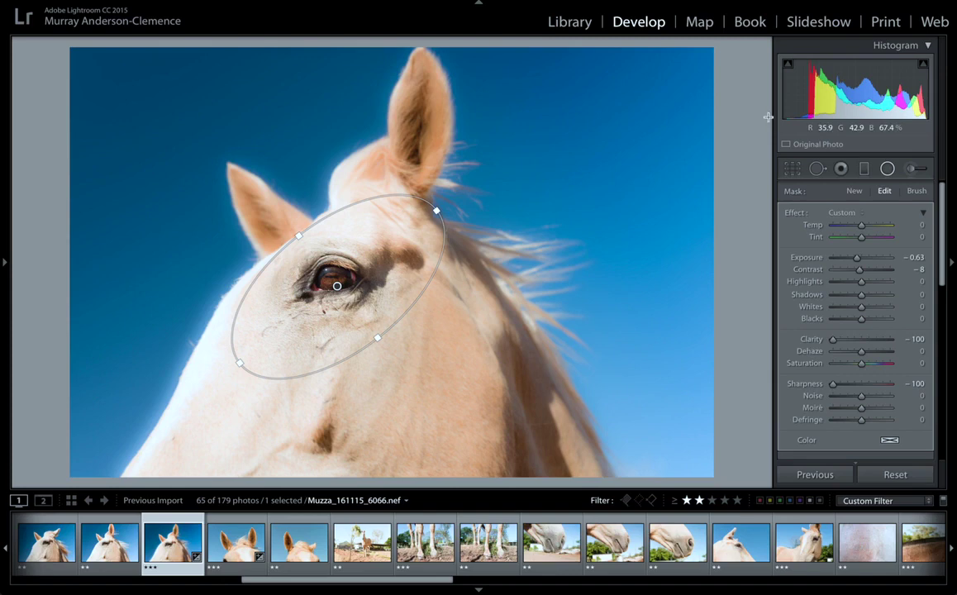
pyautogui.click(887, 169)
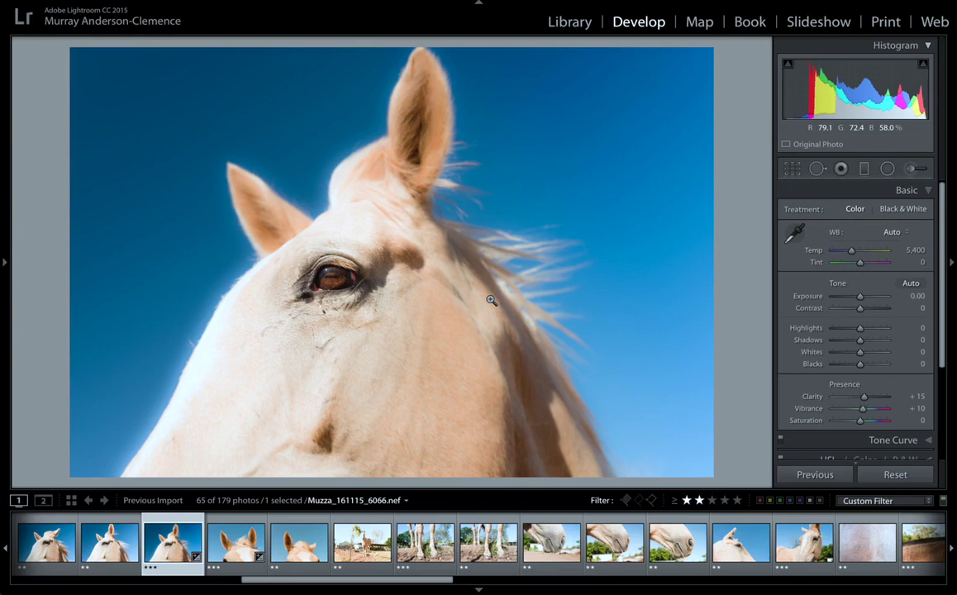
# Compare the photo before and after the Develop adjustments
pyautogui.press('\\')
pyautogui.press('\\')
pyautogui.press('\\')
pyautogui.press('\\')
# Paint an Adjustment Brush mask over the iris of the horse's eye with a small brush
pyautogui.click(303, 265)
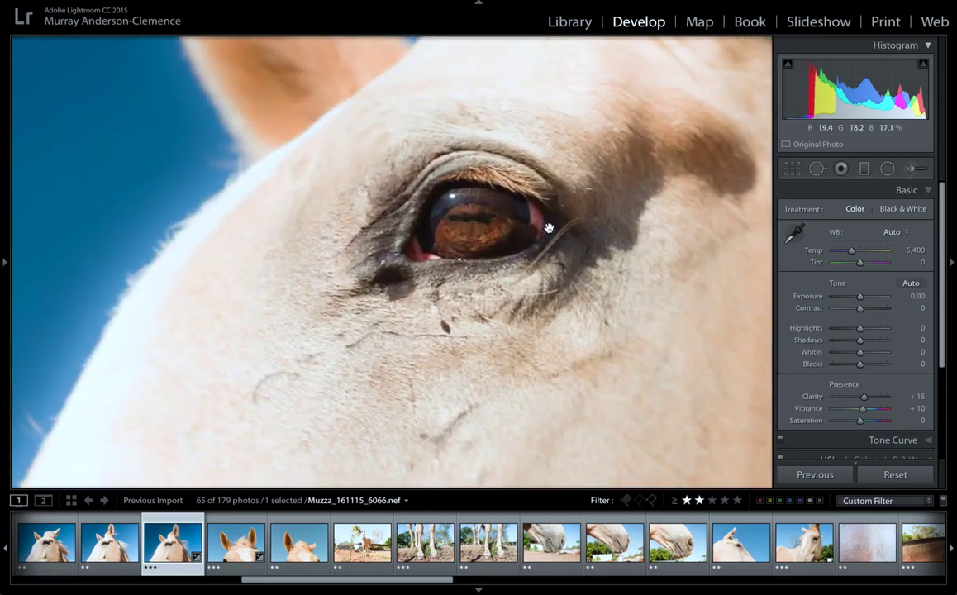
pyautogui.click(914, 169)
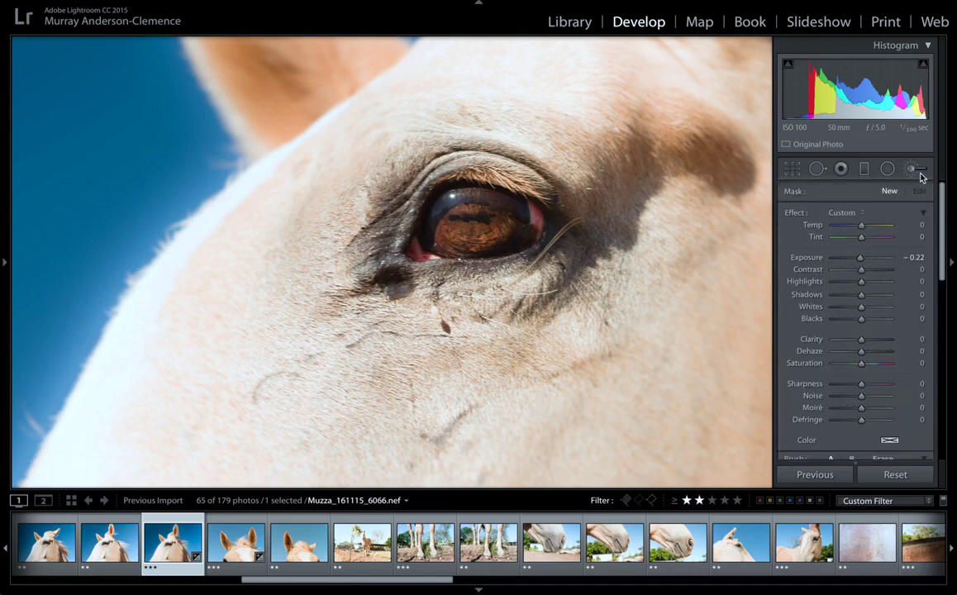
pyautogui.scroll(5, 485, 220)
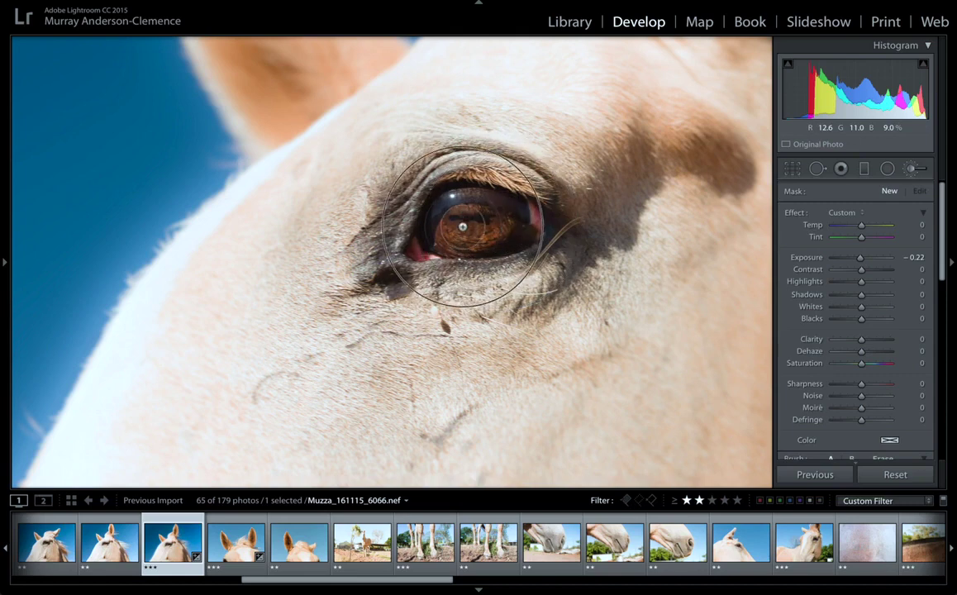
pyautogui.moveTo(485, 220); pyautogui.dragTo(487, 213)
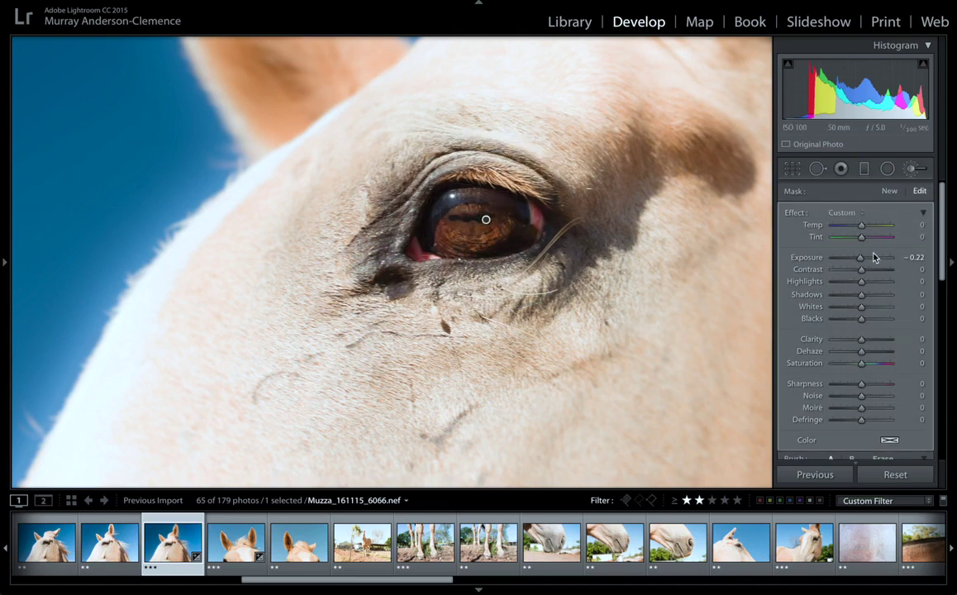
# Set the eye brush adjustment's Exposure to 0.20 and its Saturation to 5
pyautogui.moveTo(862, 258); pyautogui.dragTo(865, 262)
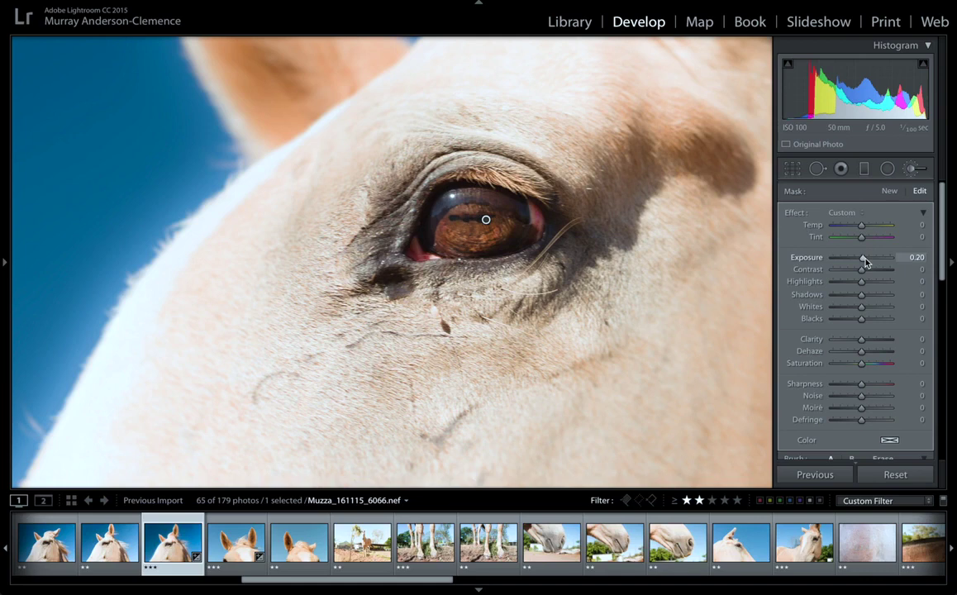
pyautogui.press('Up')
pyautogui.press('Up')
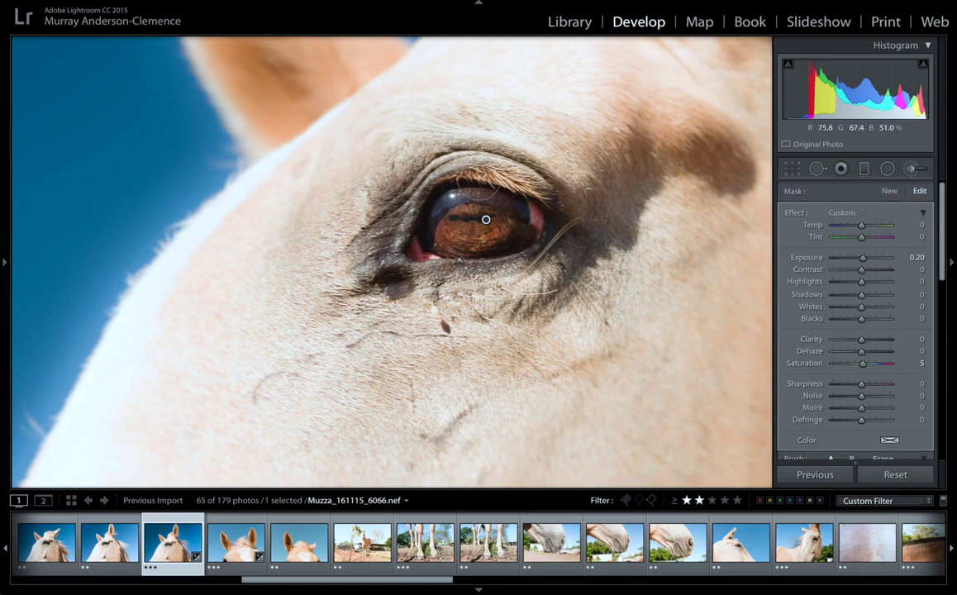
# Tint the brushed eye area blue with hue 230 and colour saturation 100%
pyautogui.click(890, 440)
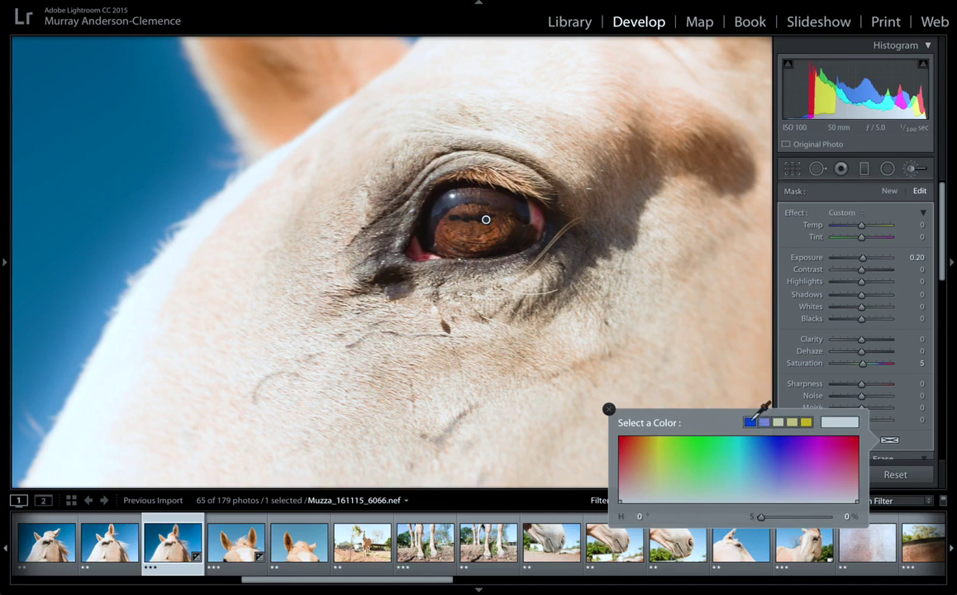
pyautogui.click(770, 435)
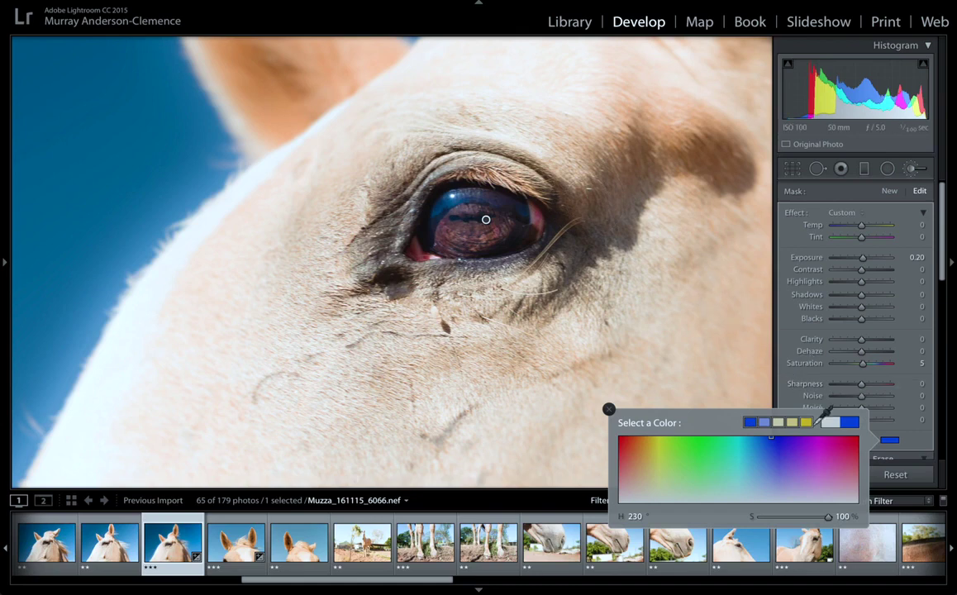
# Undo the blue tint on the brushed horse's eye and finish working with the Adjustment Brush
pyautogui.click(753, 390)
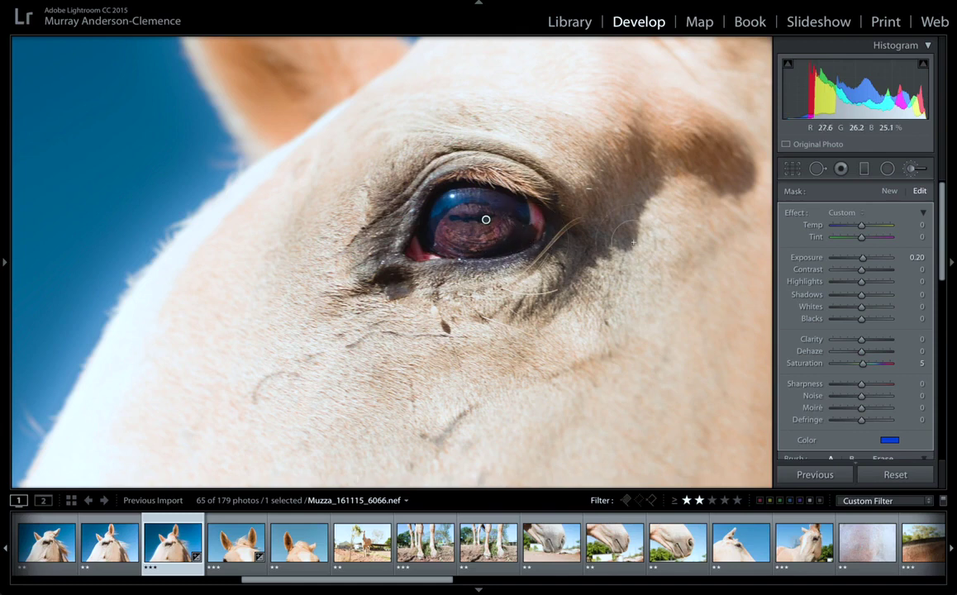
pyautogui.hotkey('ctrl', 'z')
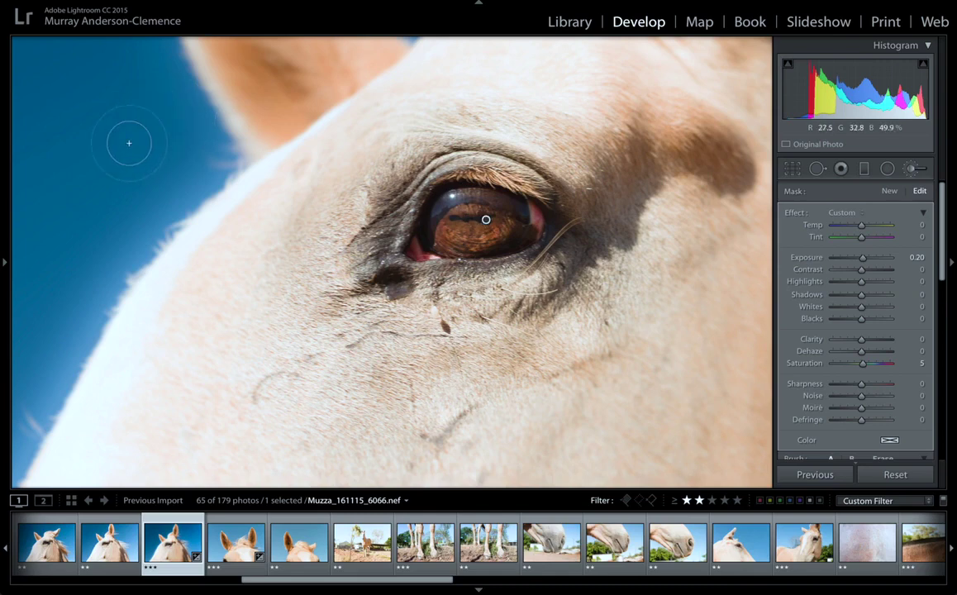
pyautogui.scroll(4, 129, 143)
pyautogui.scroll(-3, 128, 143)
pyautogui.press('shift')
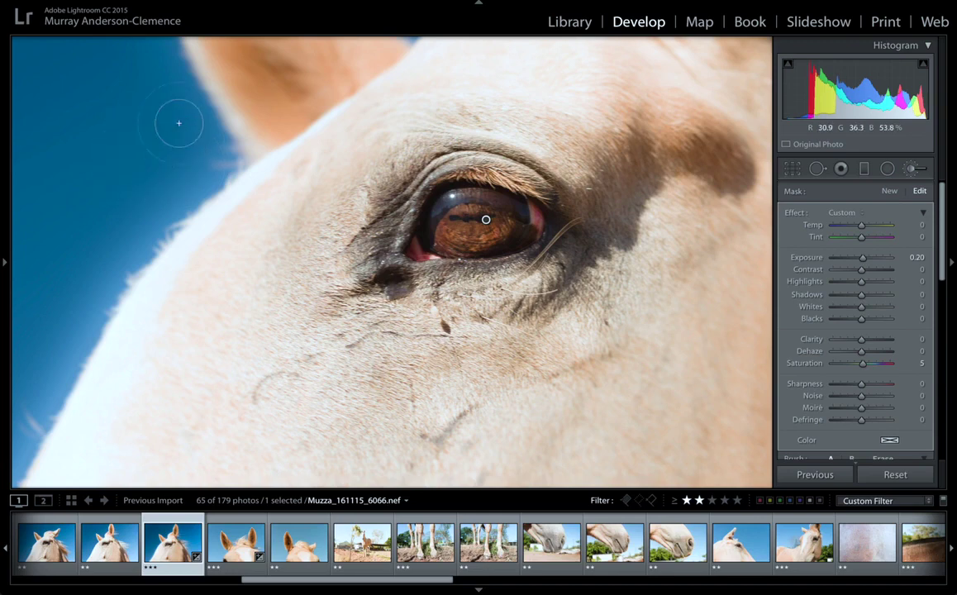
pyautogui.click(910, 172)
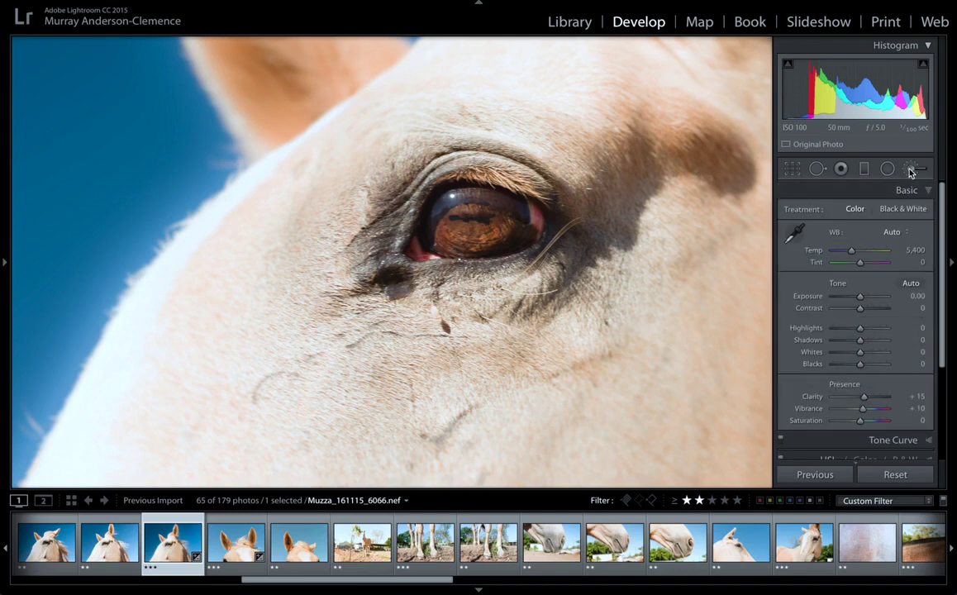
pyautogui.click(569, 242)
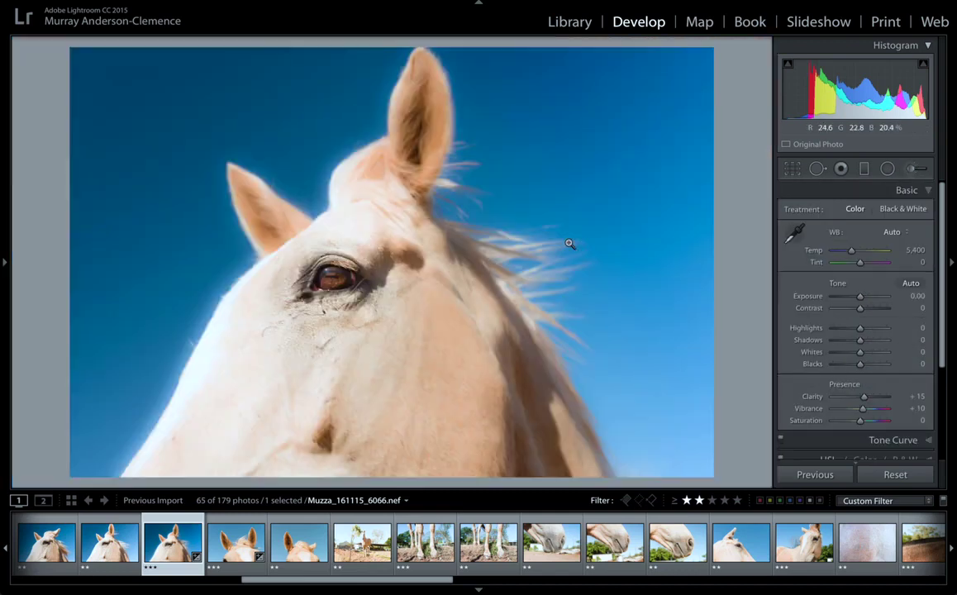
# Synchronize all of this photo's Develop settings except Crop to the two similar horse photos preceding it in the filmstrip
pyautogui.click(4, 264)
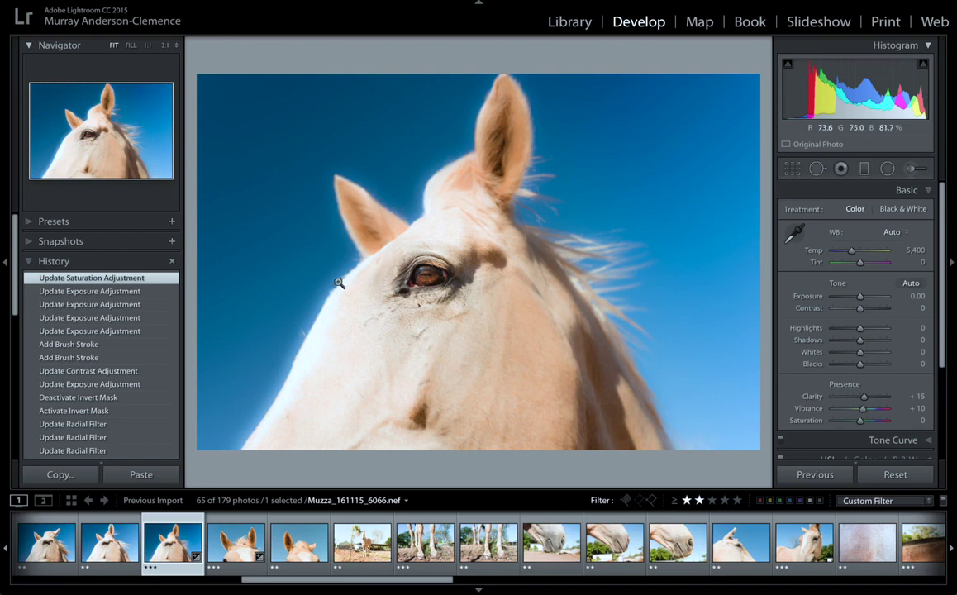
pyautogui.scroll(3, 182, 533)
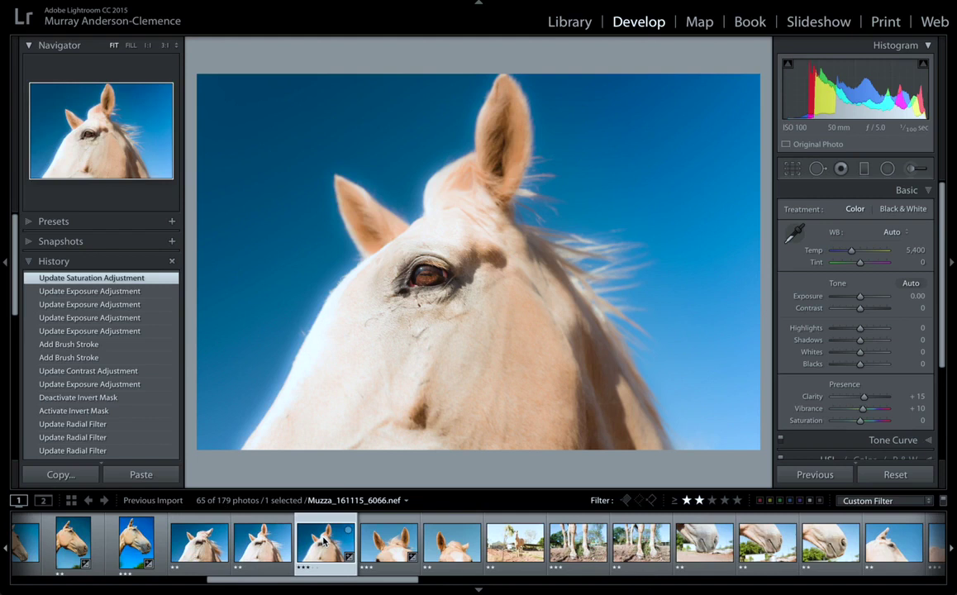
pyautogui.keyDown('shift'); pyautogui.click(198, 541); pyautogui.keyUp('shift')
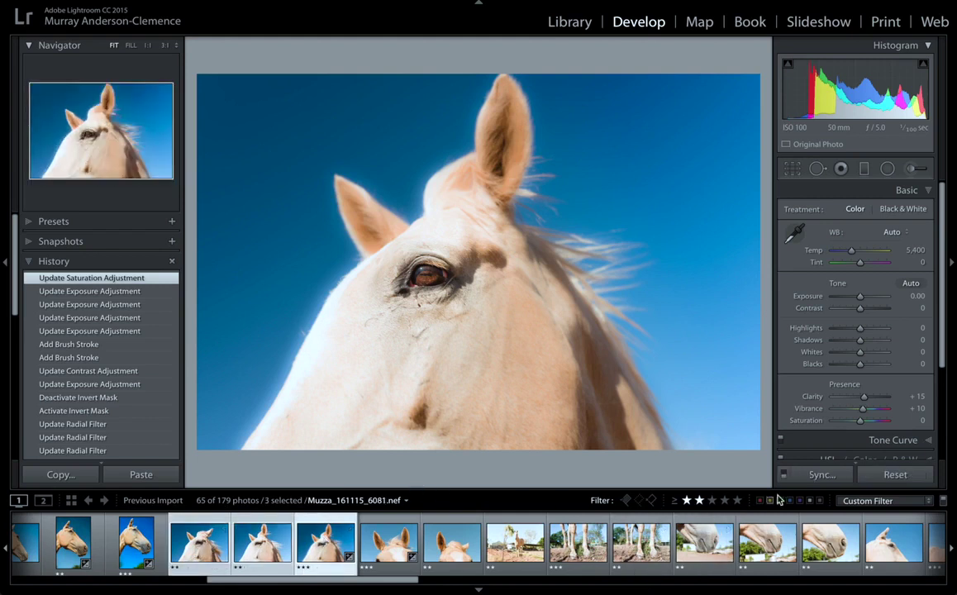
pyautogui.click(822, 475)
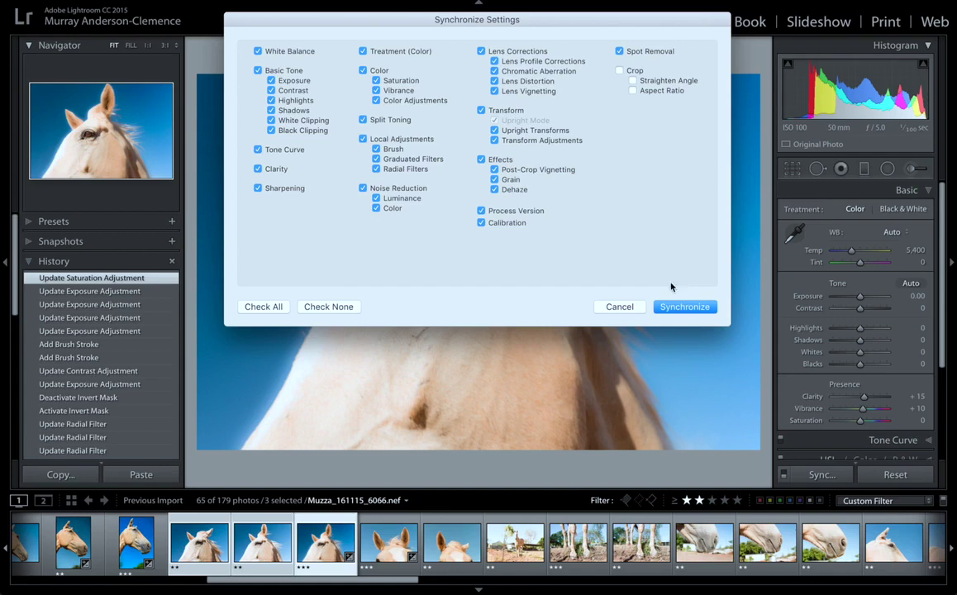
pyautogui.click(678, 307)
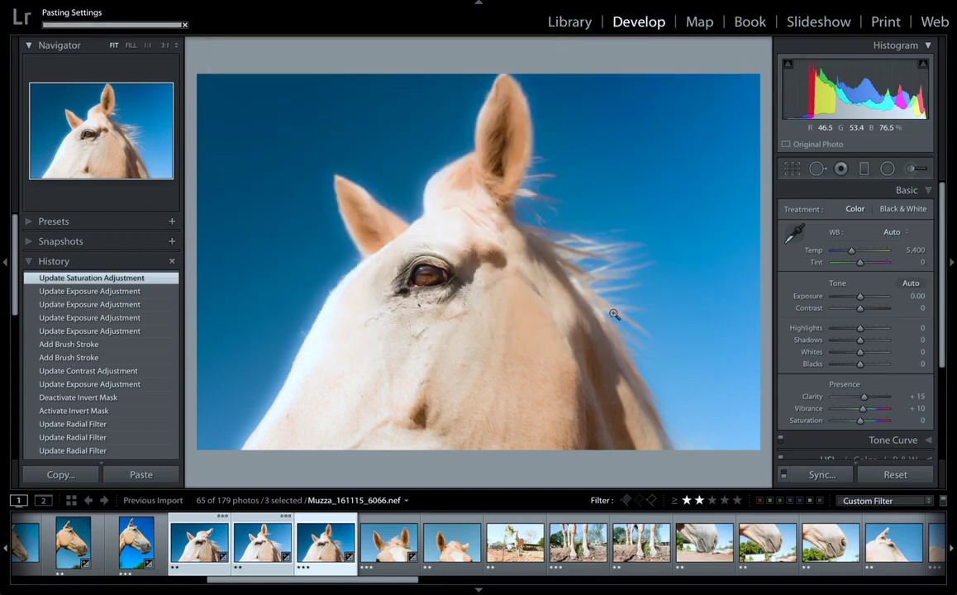
# Compare the Import and Synchronize Settings history states of photo Muzza_161115_6065
pyautogui.click(278, 558)
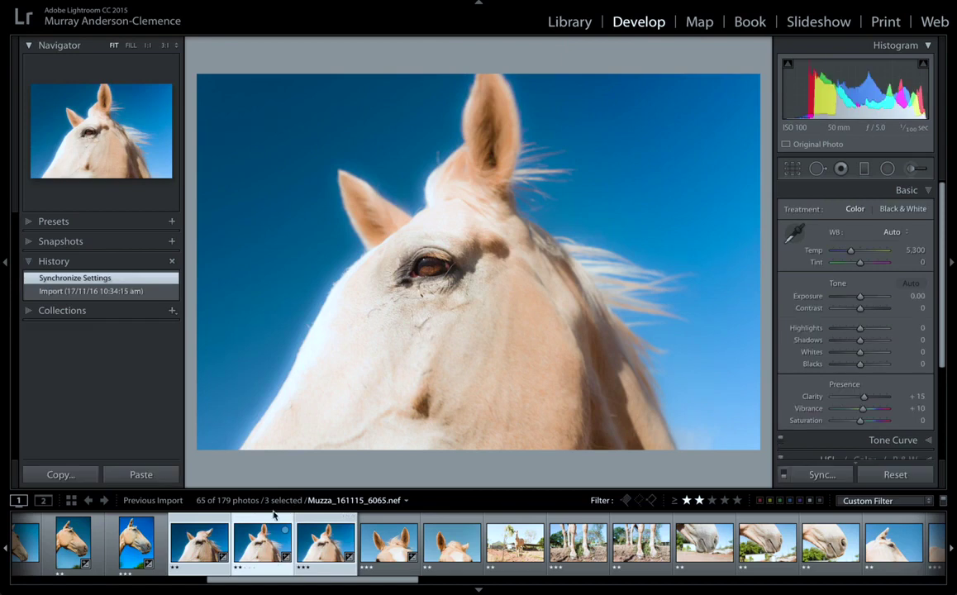
pyautogui.click(139, 292)
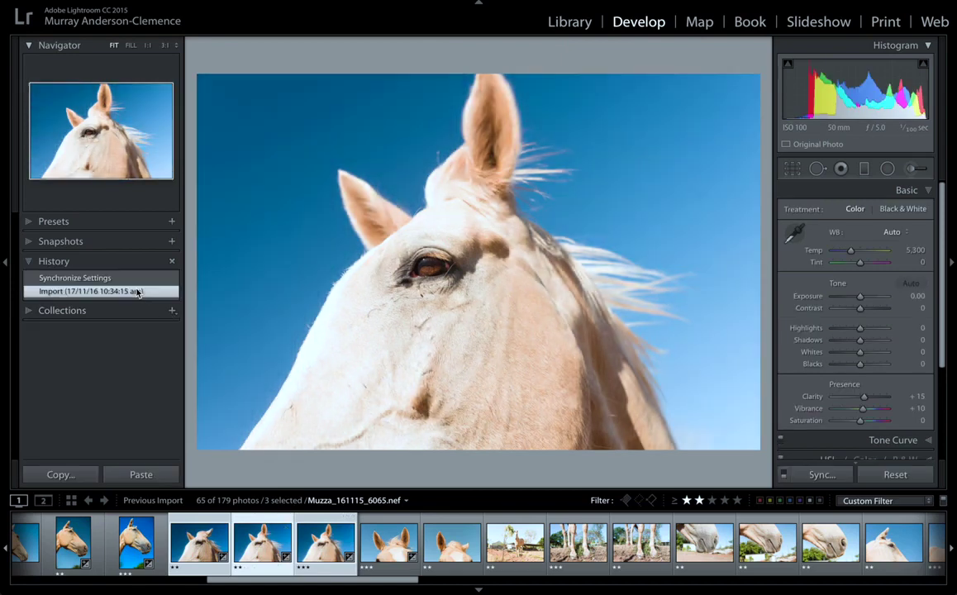
pyautogui.click(143, 280)
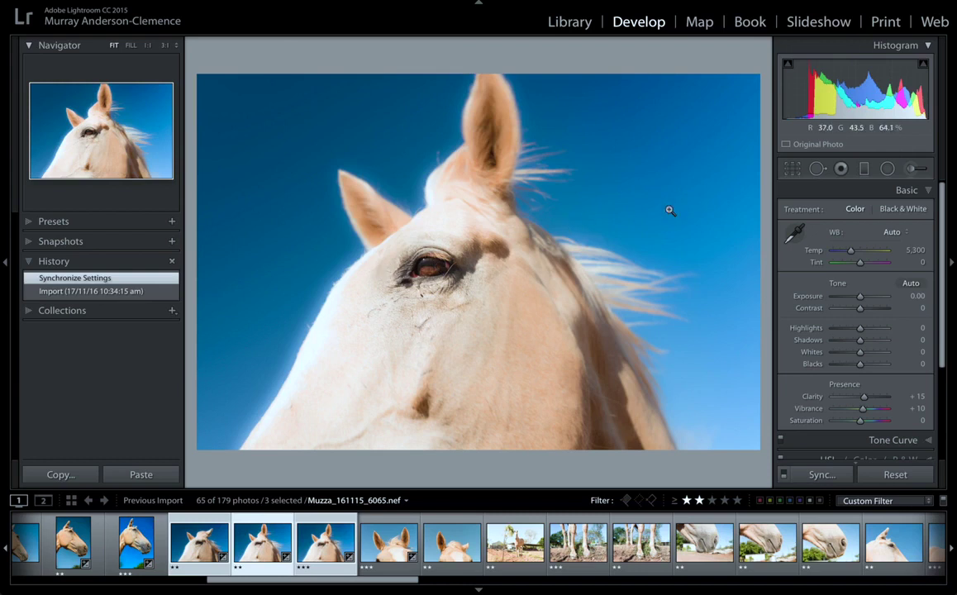
# Move the synchronized radial filter slightly upward over the horse's eye and finish editing the filter
pyautogui.click(914, 168)
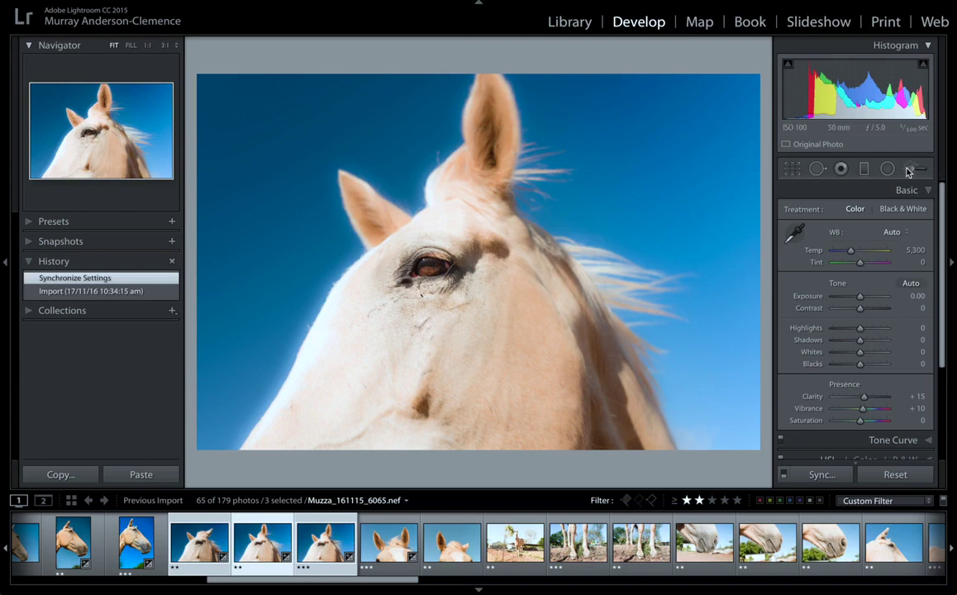
pyautogui.click(430, 283)
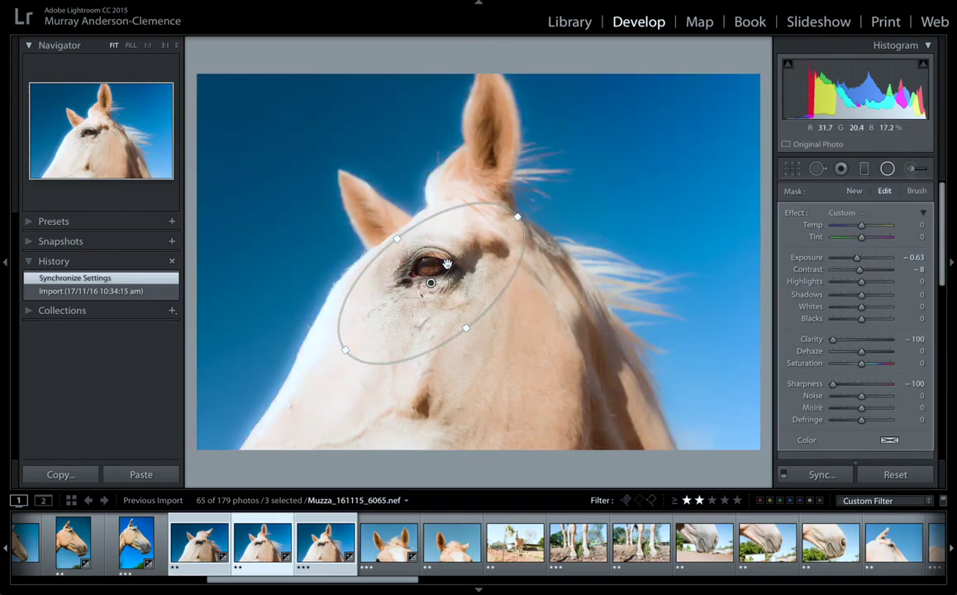
pyautogui.moveTo(437, 250)
pyautogui.mouseDown()
pyautogui.moveTo(427, 236)
pyautogui.moveTo(437, 242)
pyautogui.mouseUp()
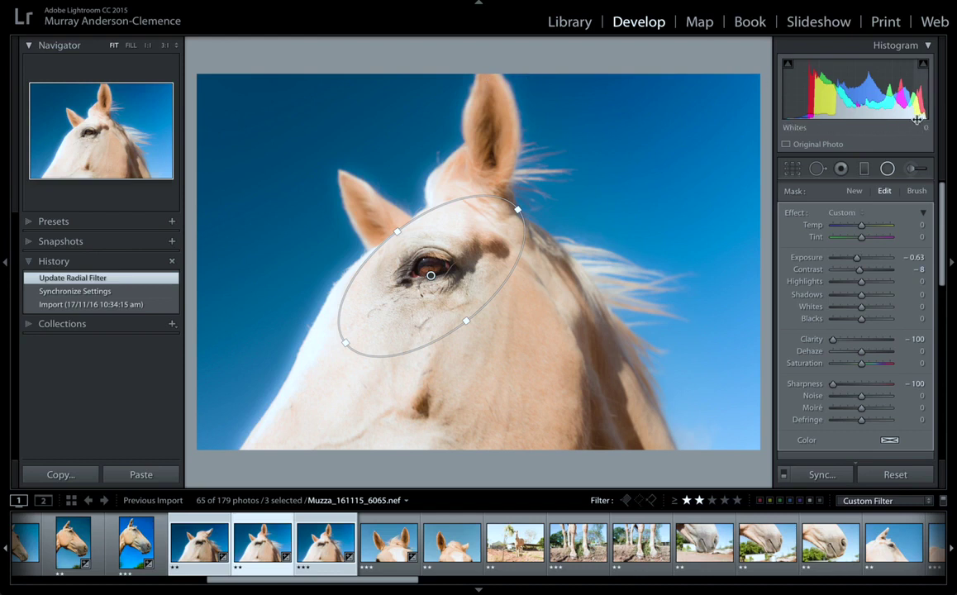
pyautogui.click(886, 168)
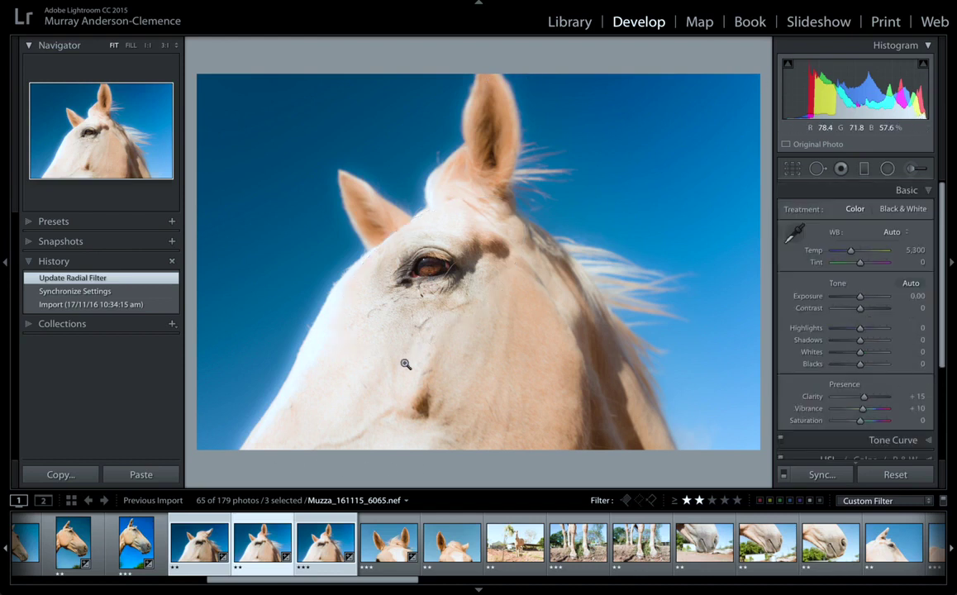
# Switch to the Library grid and select only the horse photo Muzza_161115_6066
pyautogui.press('Right')
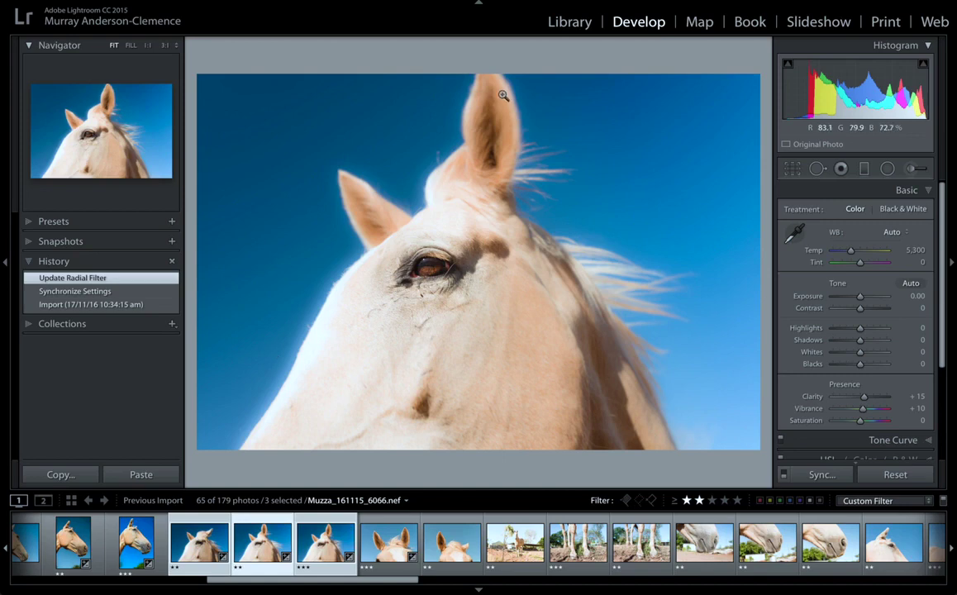
pyautogui.click(550, 24)
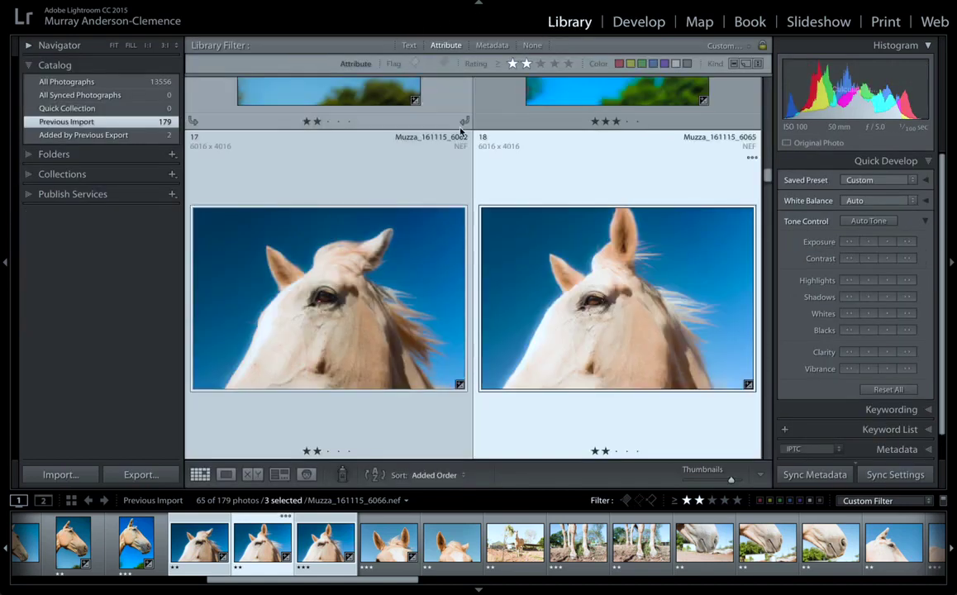
pyautogui.scroll(3, 519, 169)
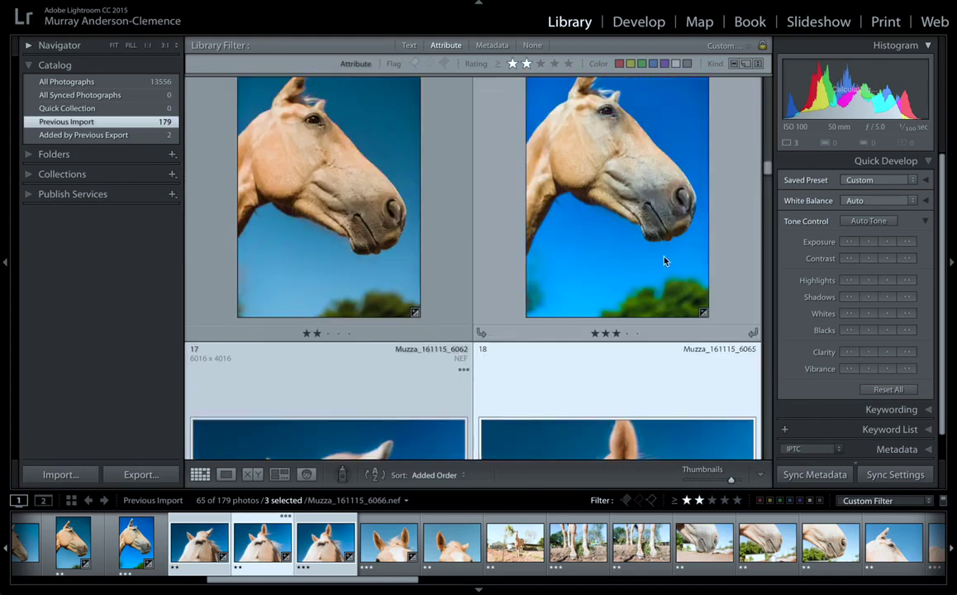
pyautogui.click(664, 261)
pyautogui.scroll(-3, 645, 221)
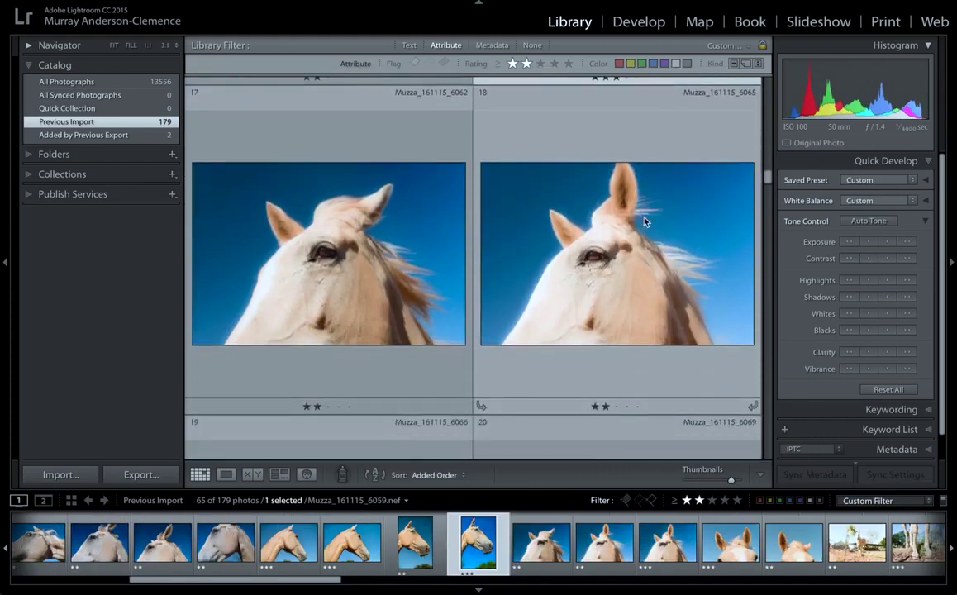
pyautogui.scroll(-3, 645, 221)
pyautogui.click(336, 393)
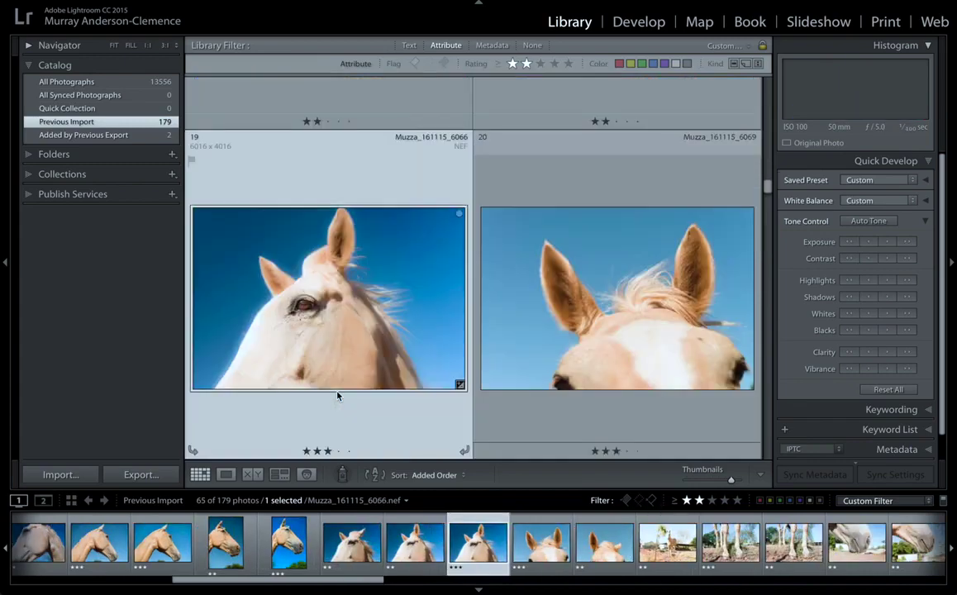
# Add the three-star NEF photo of the weathered wooden wall, Muzza_161115_6169, to the selection
pyautogui.scroll(-10, 336, 395)
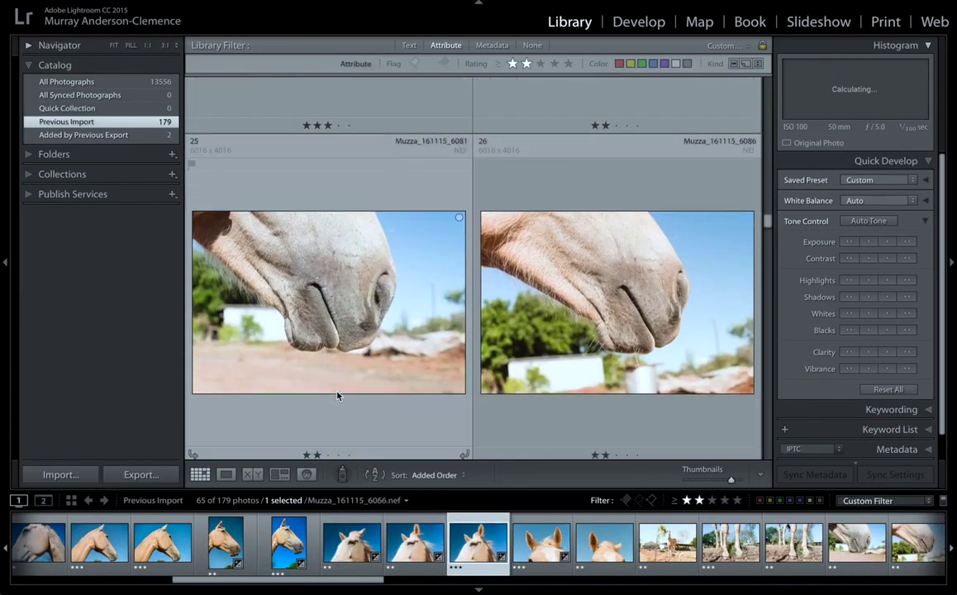
pyautogui.scroll(-12, 336, 396)
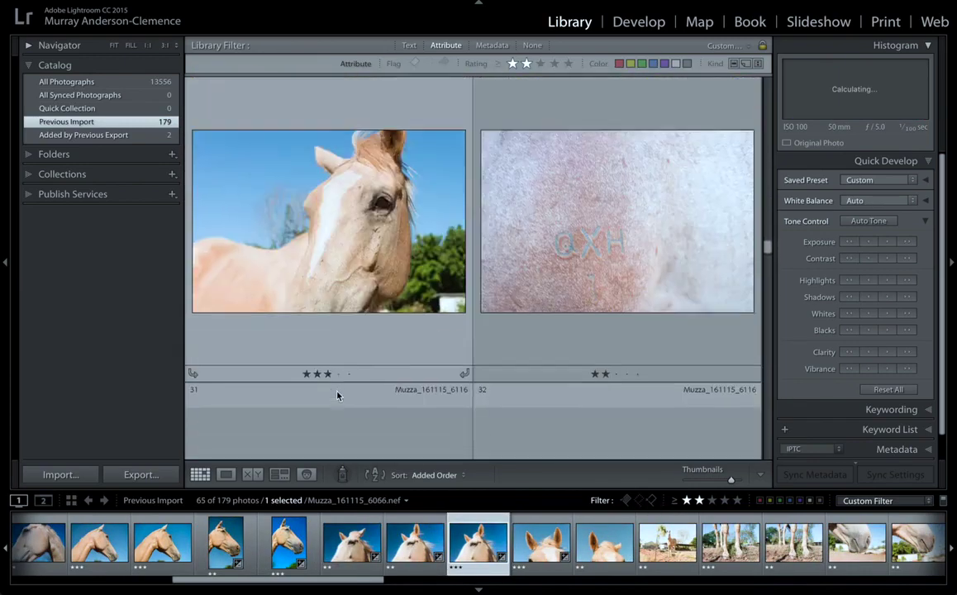
pyautogui.scroll(-10, 336, 396)
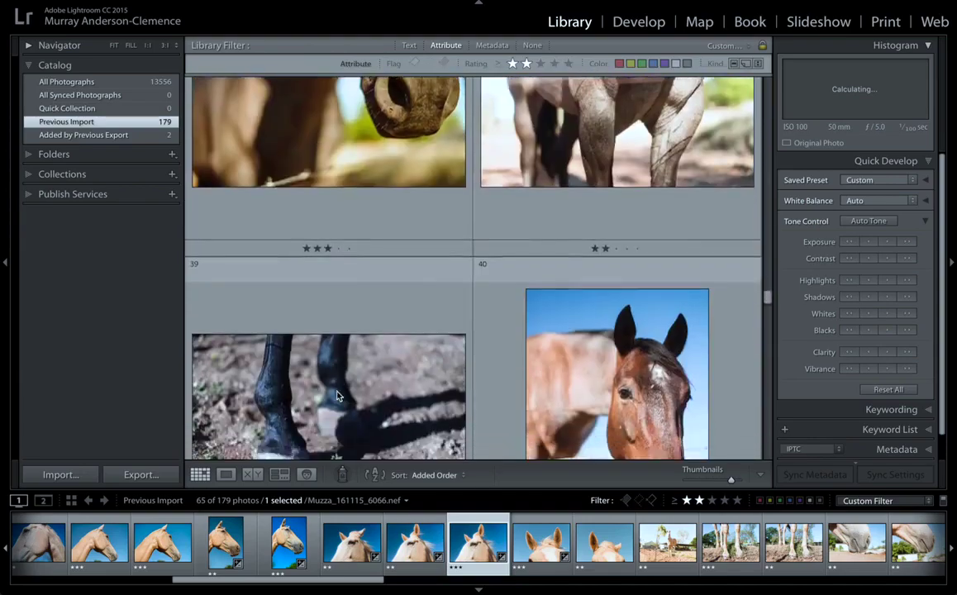
pyautogui.scroll(-10, 336, 396)
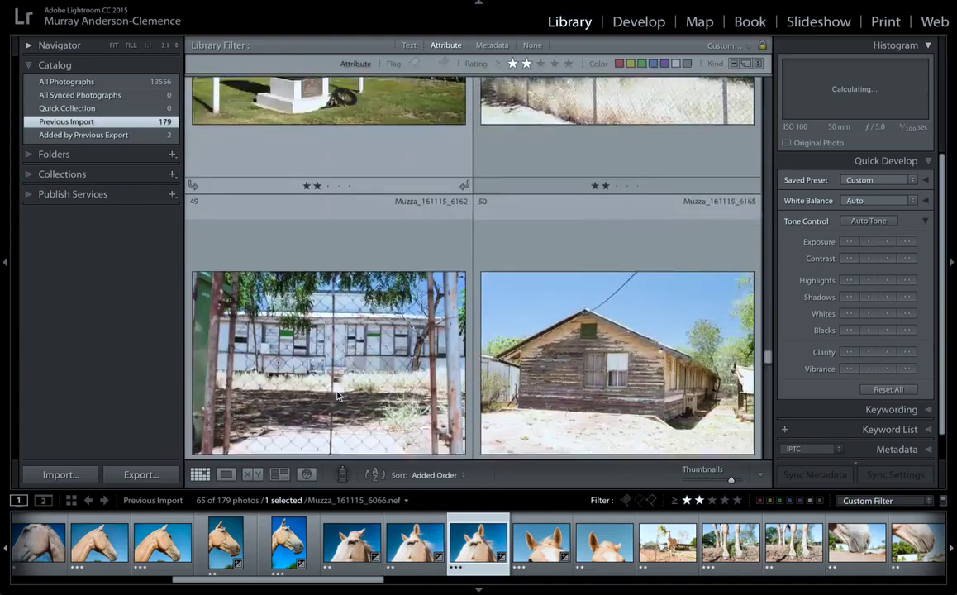
pyautogui.scroll(-3, 336, 396)
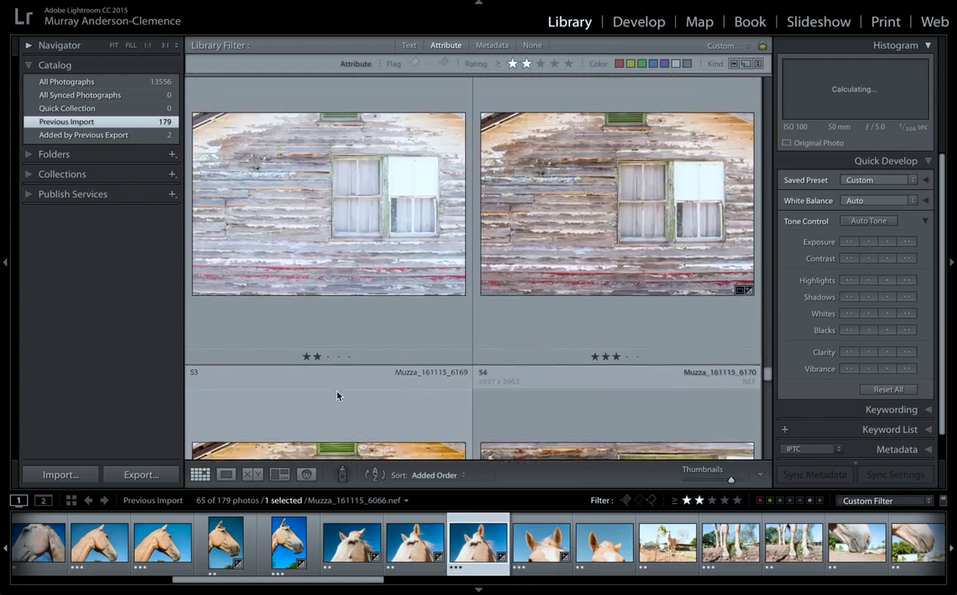
pyautogui.scroll(1, 337, 395)
pyautogui.keyDown('ctrl'); pyautogui.click(578, 246); pyautogui.keyUp('ctrl')
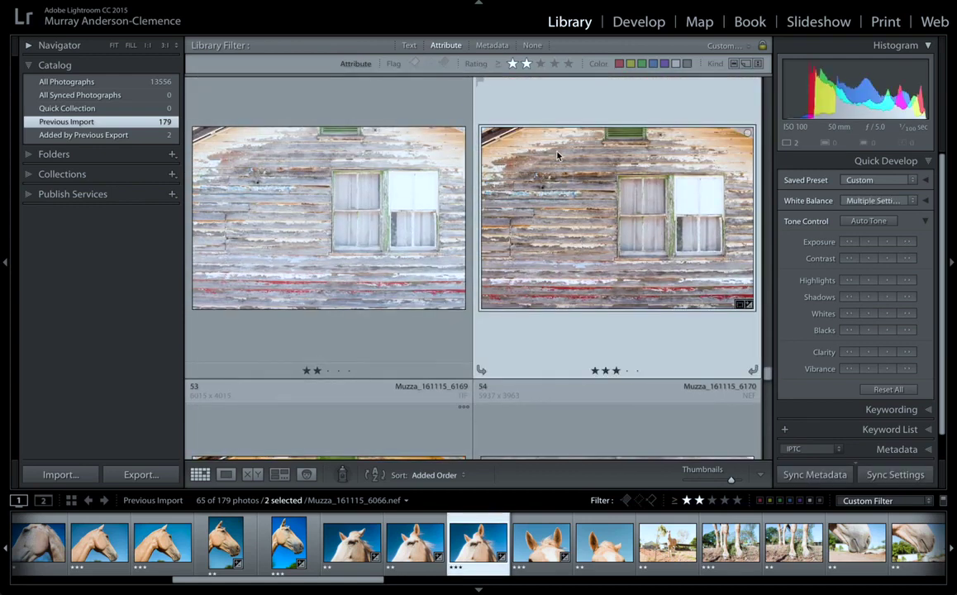
# Shrink the grid thumbnails and add the pavilion photo Muzza_161115_6187 to the selection
pyautogui.press('-')
pyautogui.press('-')
pyautogui.press('-')
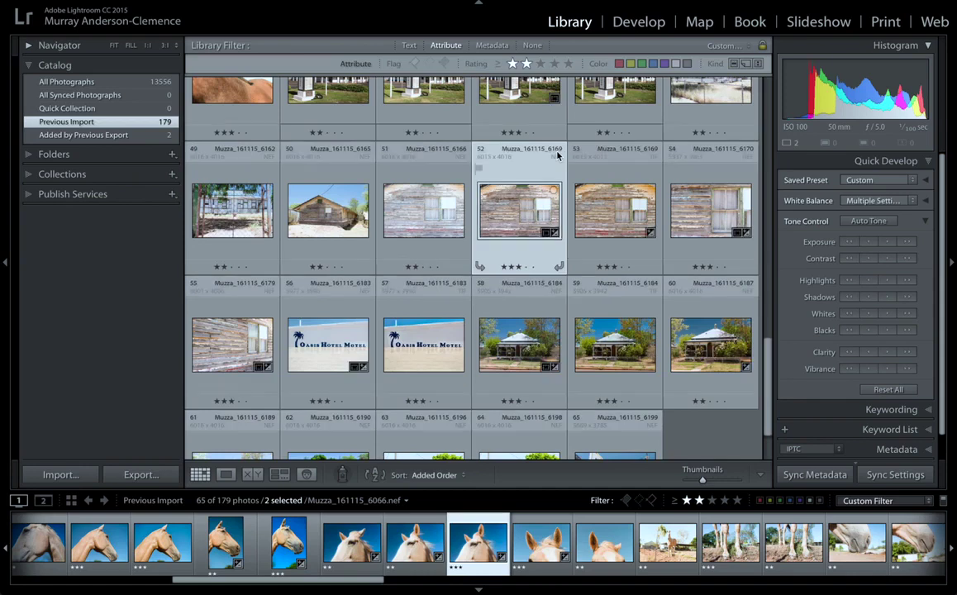
pyautogui.scroll(-1, 558, 154)
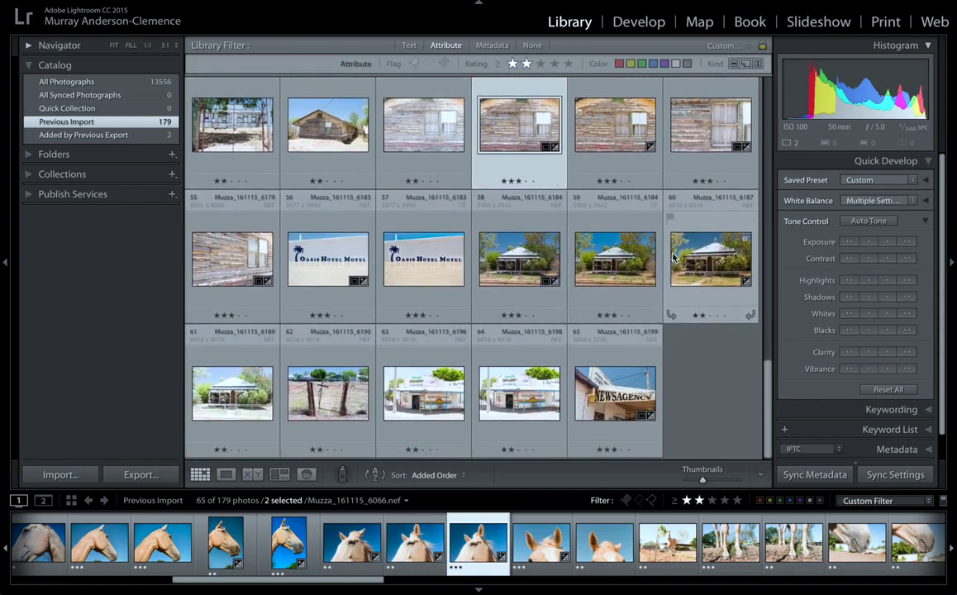
pyautogui.keyDown('ctrl'); pyautogui.click(706, 253); pyautogui.keyUp('ctrl')
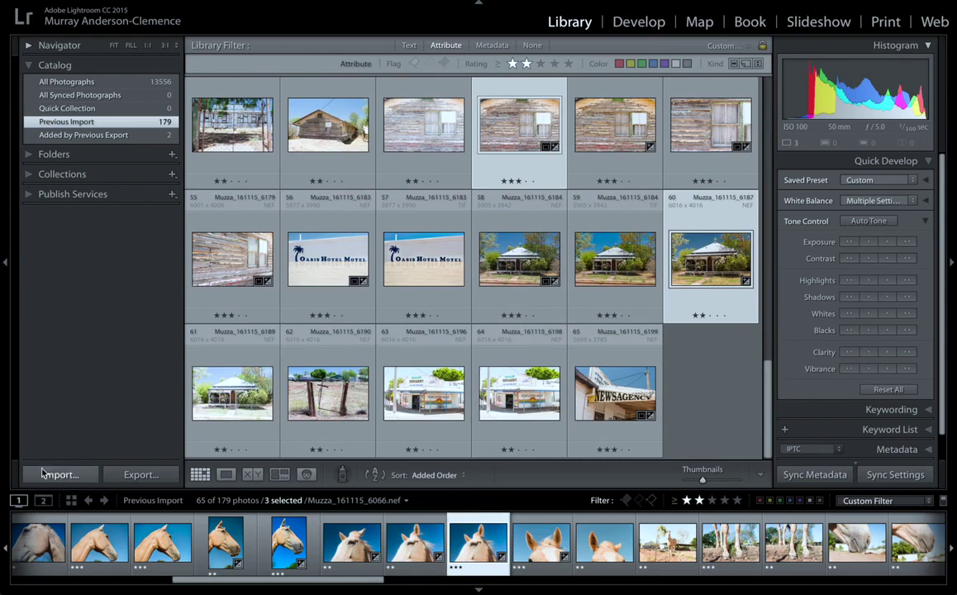
# Open the export settings for the selected photos and collapse the User Presets, Google and Export Location groups
pyautogui.click(133, 474)
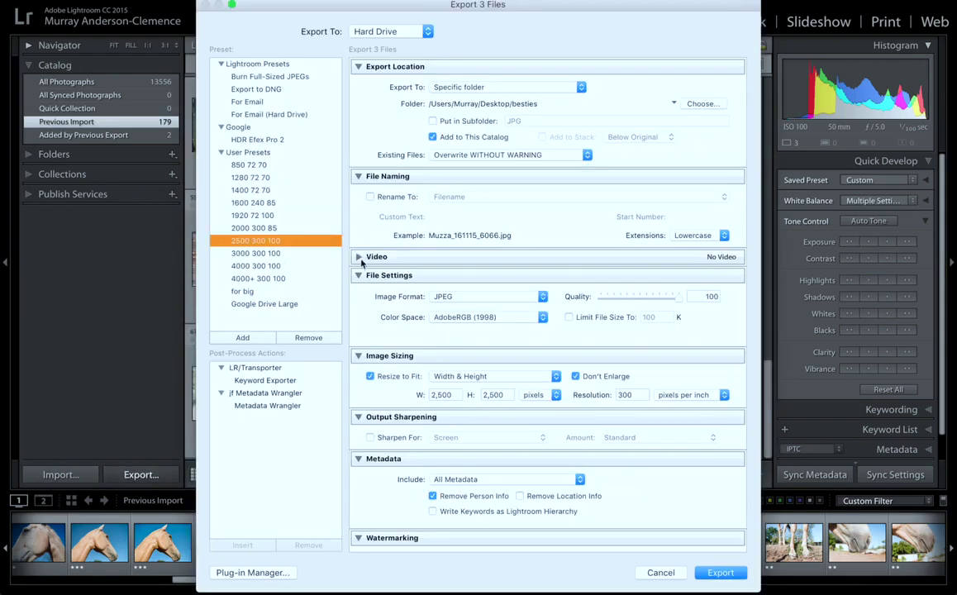
pyautogui.click(220, 154)
pyautogui.click(222, 127)
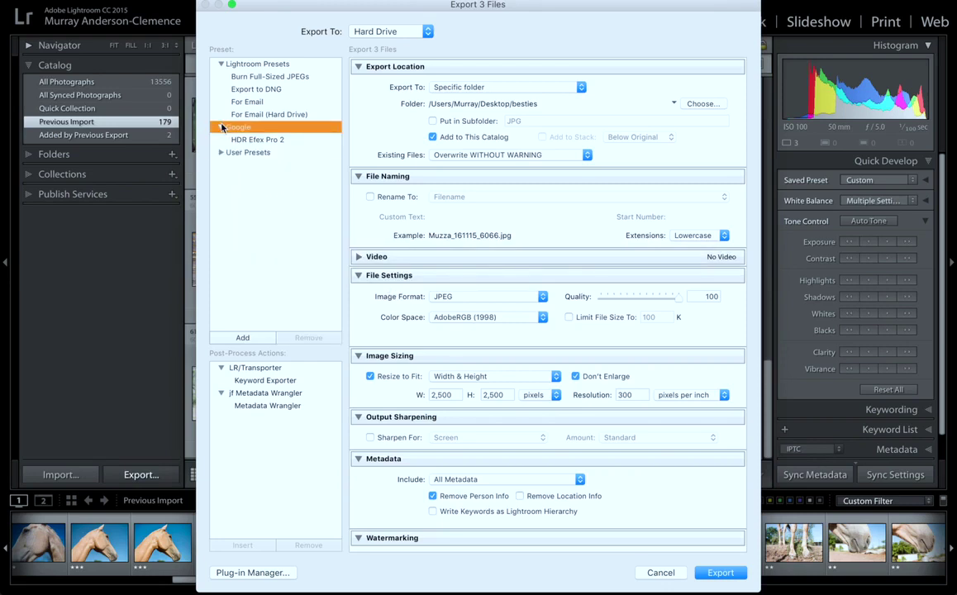
pyautogui.click(221, 127)
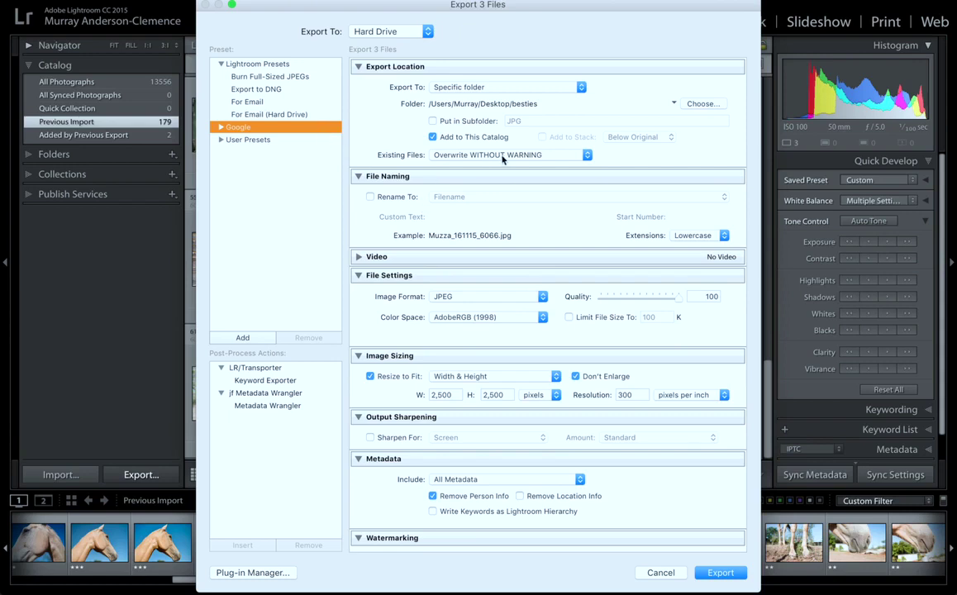
pyautogui.click(576, 66)
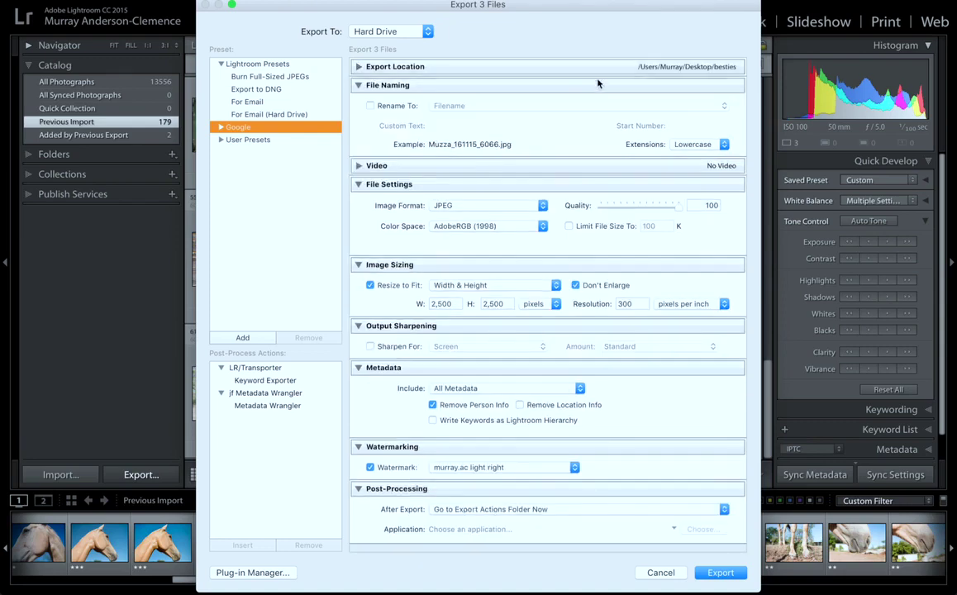
# Collapse the File Naming, File Settings, Image Sizing, Output Sharpening, Metadata, Watermarking and Post-Processing groups
pyautogui.click(578, 86)
pyautogui.click(611, 123)
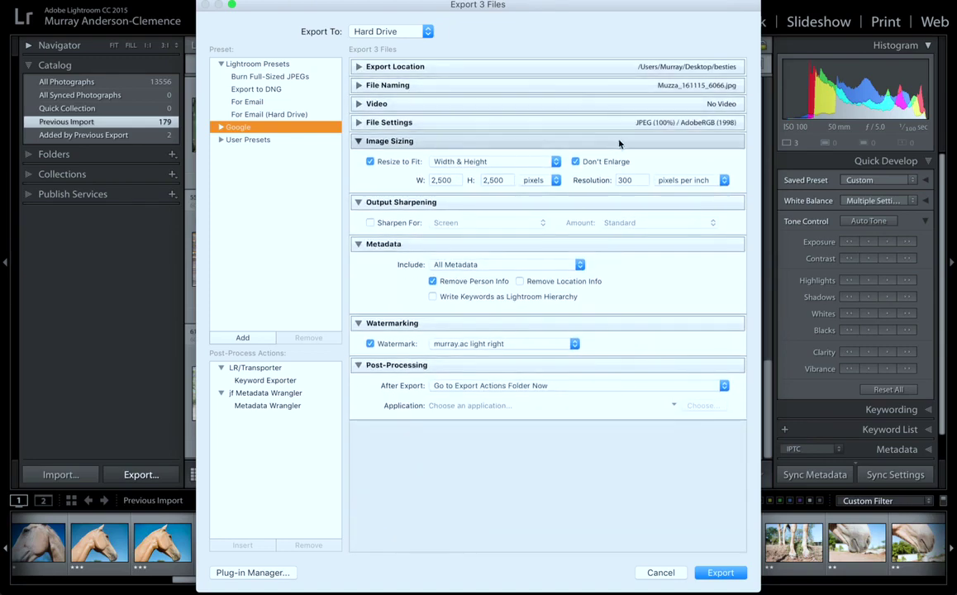
pyautogui.click(621, 141)
pyautogui.click(630, 159)
pyautogui.click(631, 178)
pyautogui.click(631, 197)
pyautogui.click(630, 215)
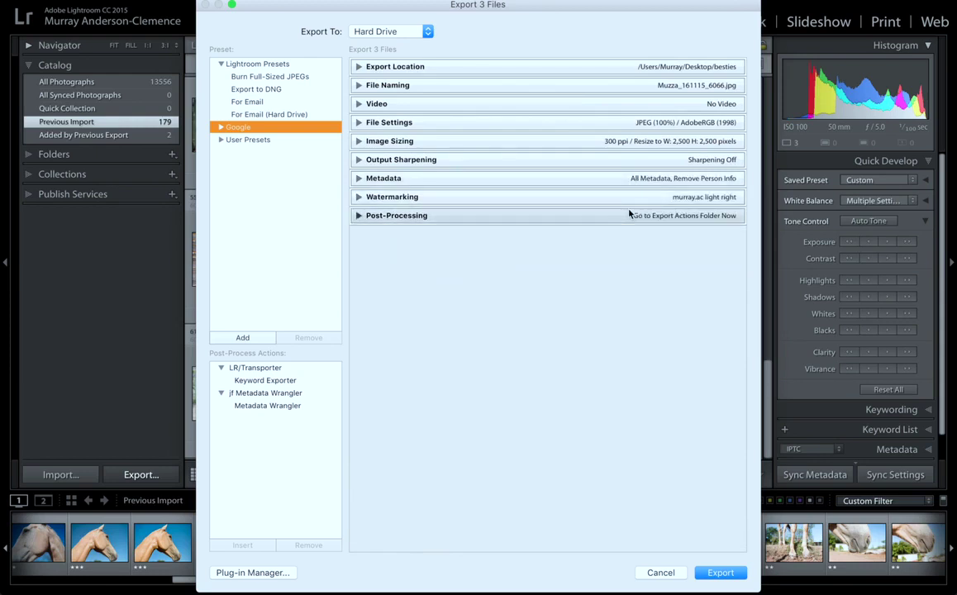
# Expand the Export Location group and set the export destination to the same folder as the original photo
pyautogui.click(603, 69)
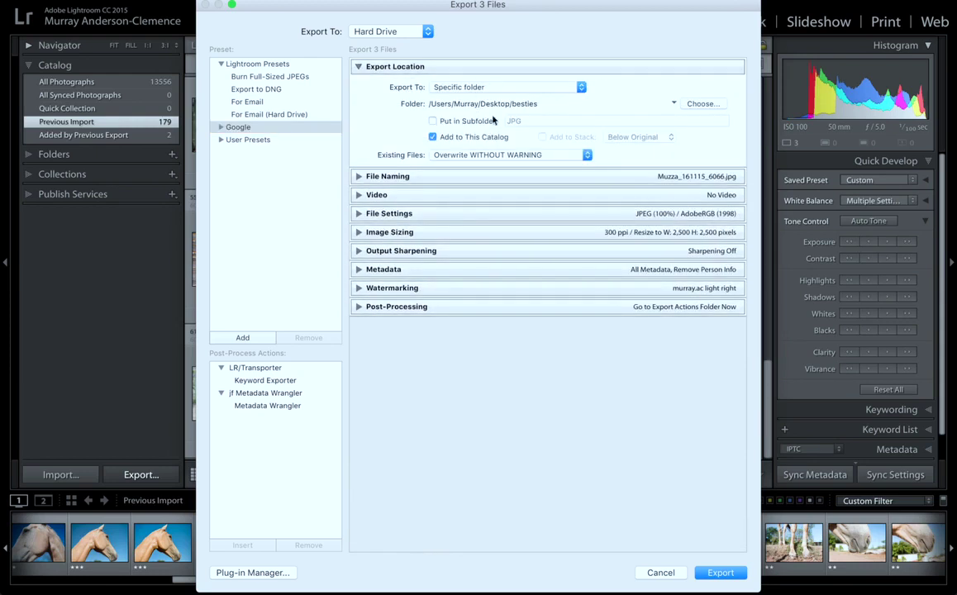
pyautogui.click(554, 87)
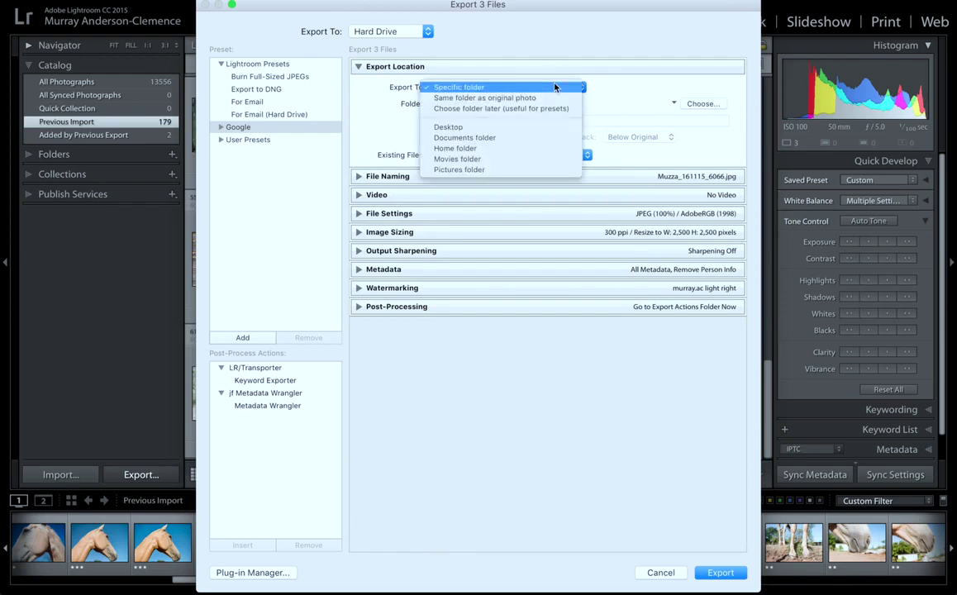
pyautogui.click(555, 88)
pyautogui.click(555, 88)
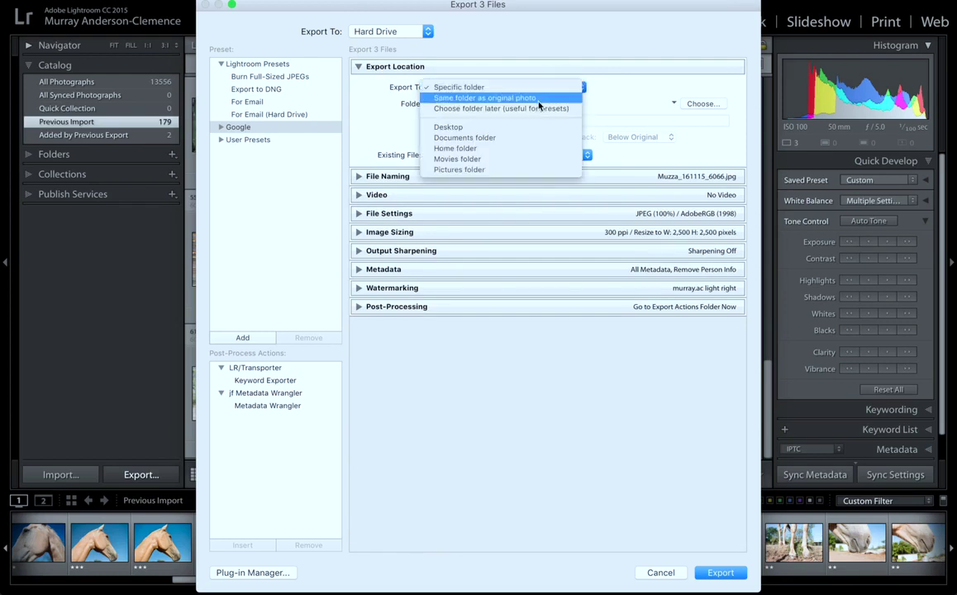
pyautogui.click(546, 99)
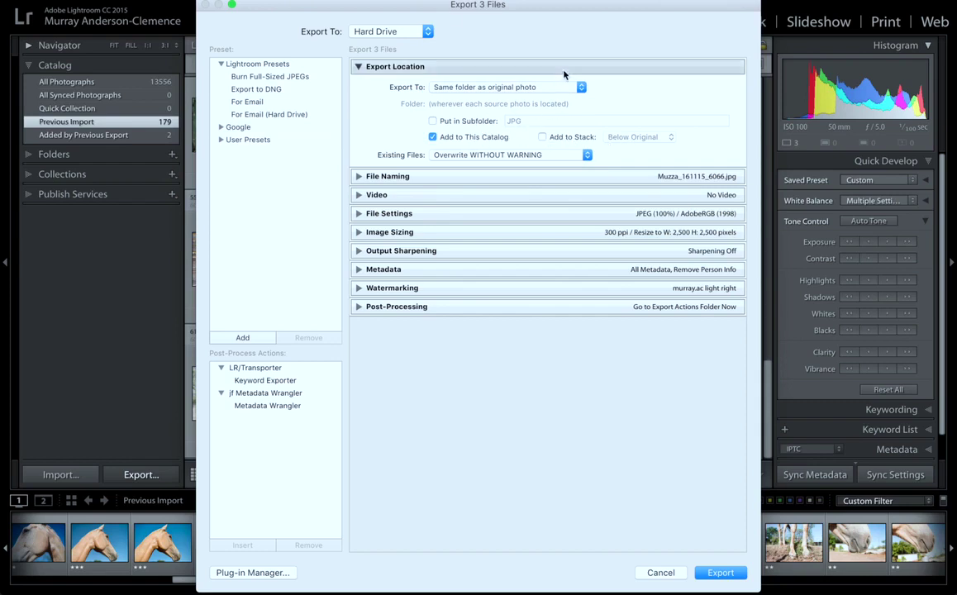
# Review the File Naming and Video export options and collapse both groups again
pyautogui.click(580, 175)
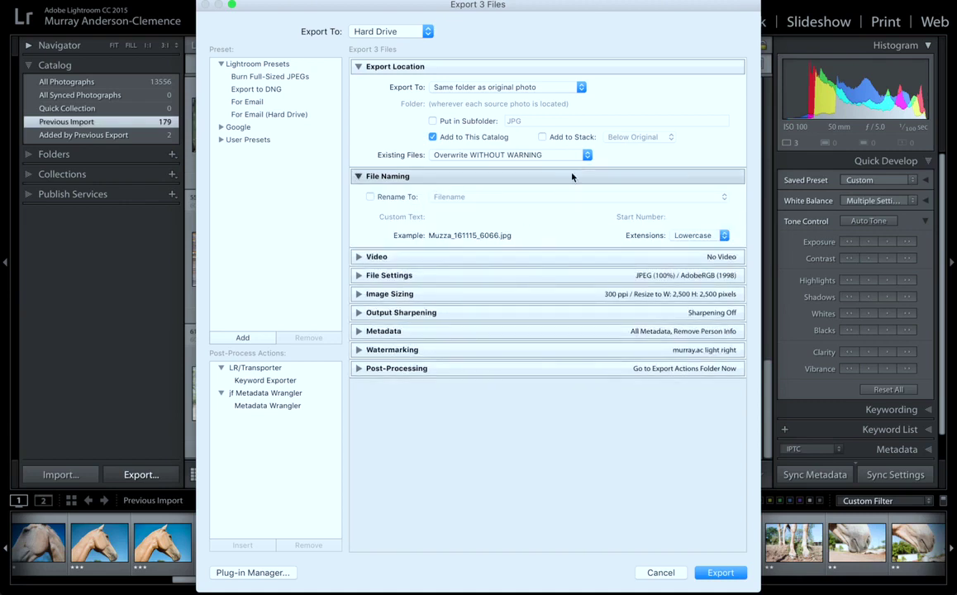
pyautogui.click(570, 176)
pyautogui.click(563, 195)
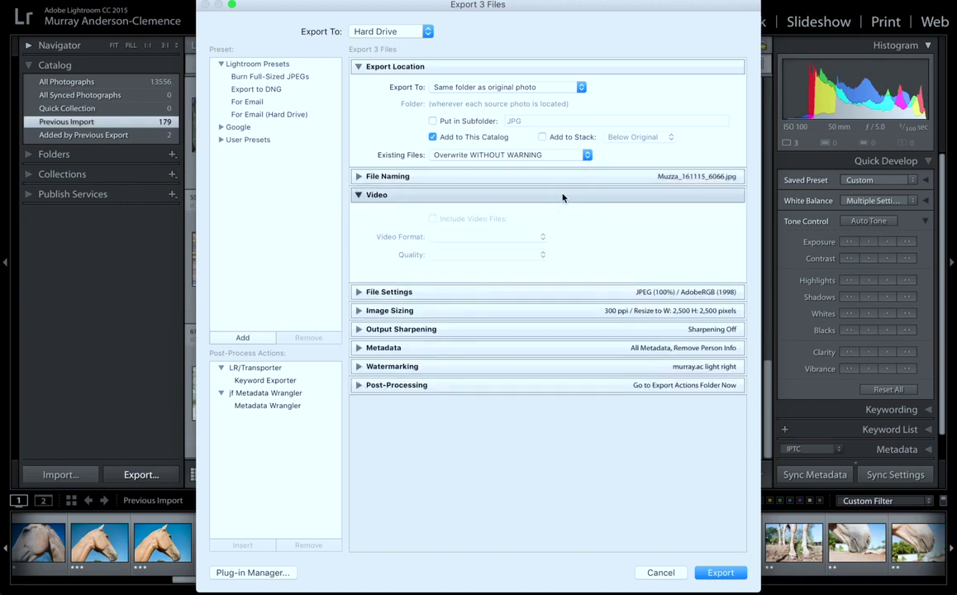
pyautogui.click(563, 195)
# Review the JPEG file settings, keeping AdobeRGB (1998) as the color space and the quality at 100, and collapse the group
pyautogui.click(559, 213)
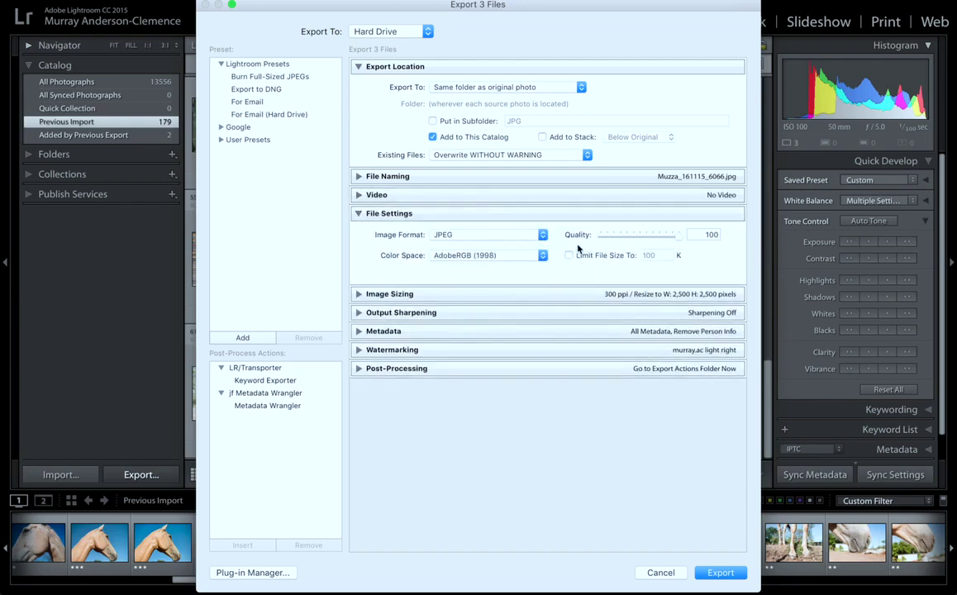
pyautogui.click(520, 237)
pyautogui.click(520, 237)
pyautogui.click(525, 256)
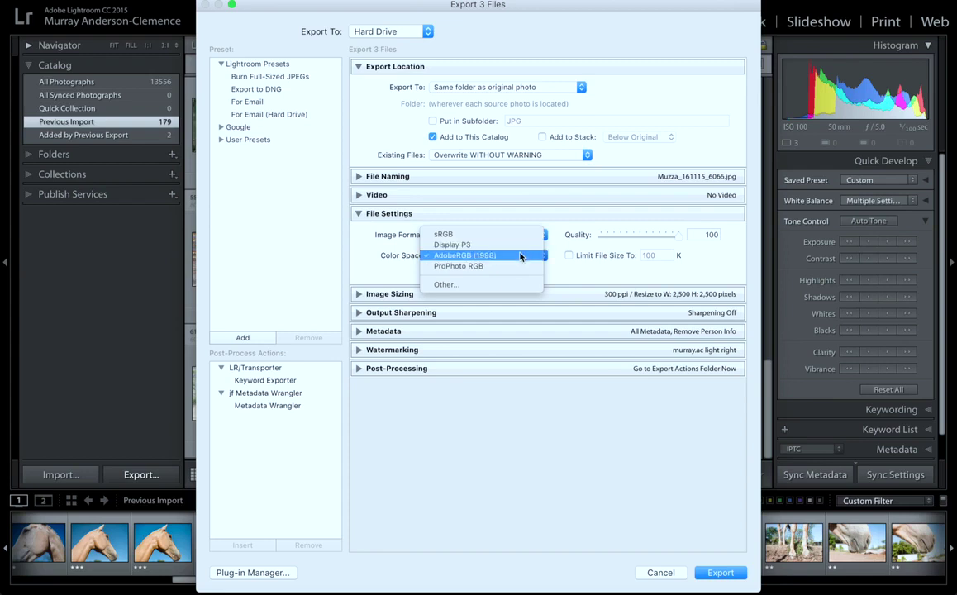
pyautogui.click(488, 256)
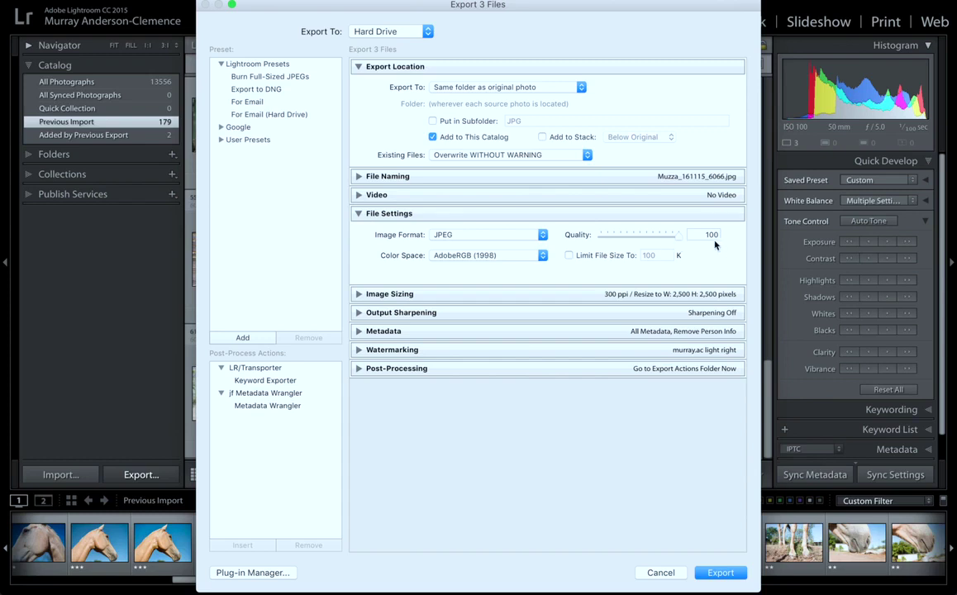
pyautogui.moveTo(679, 238)
pyautogui.mouseDown()
pyautogui.moveTo(649, 237)
pyautogui.moveTo(685, 239)
pyautogui.mouseUp()
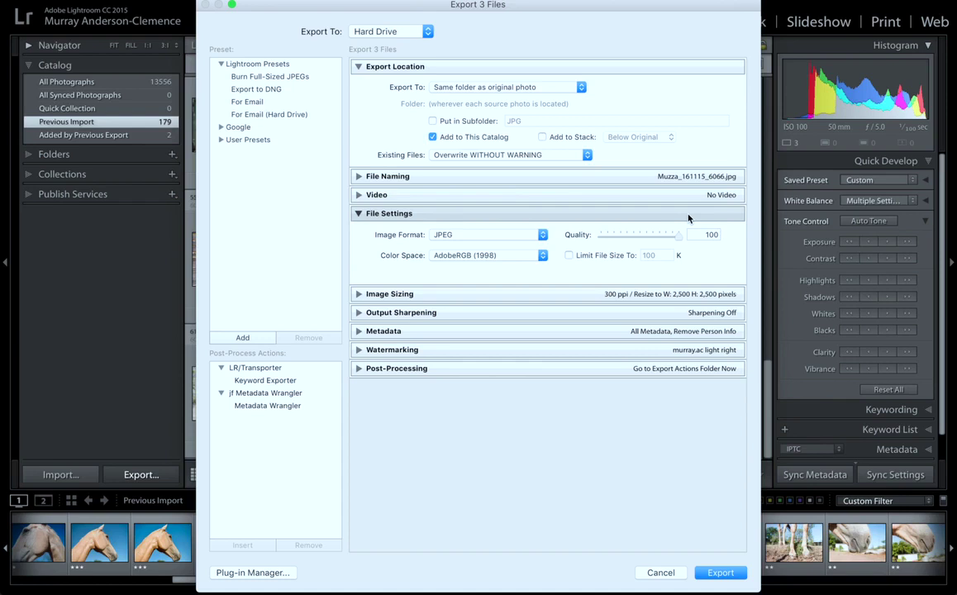
pyautogui.click(645, 214)
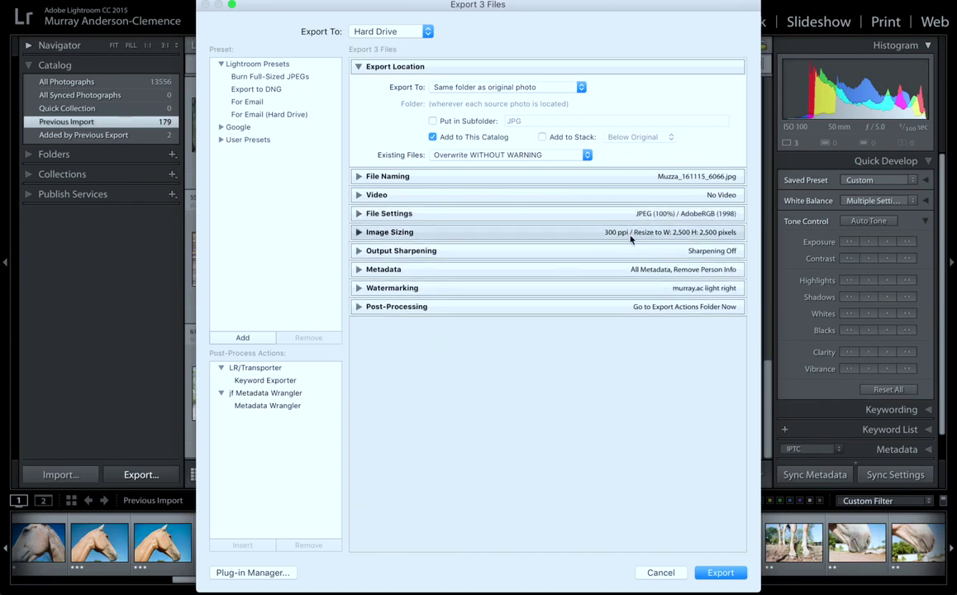
# Expand the Image Sizing options and review the Output Sharpening and Metadata options
pyautogui.click(630, 235)
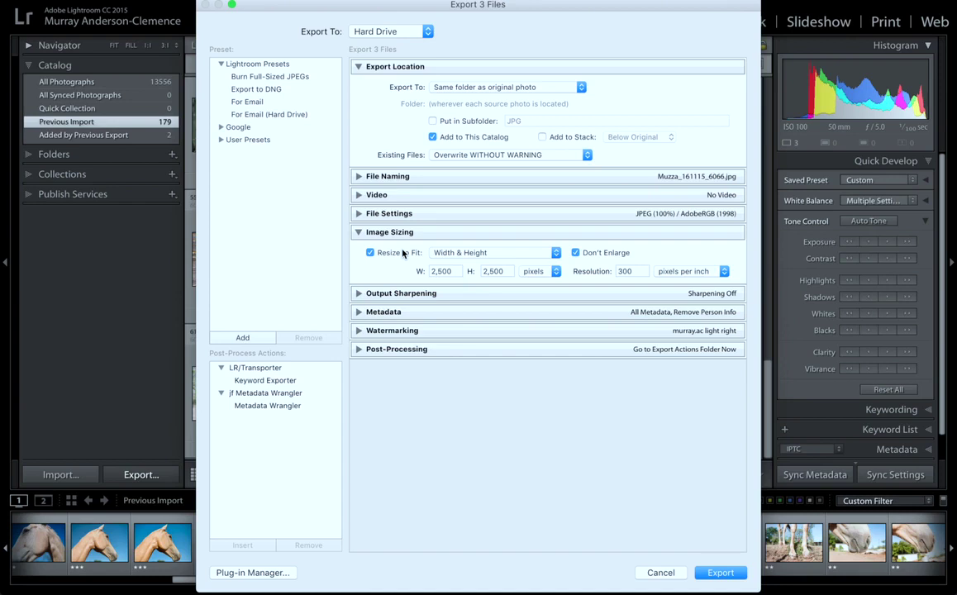
pyautogui.click(459, 296)
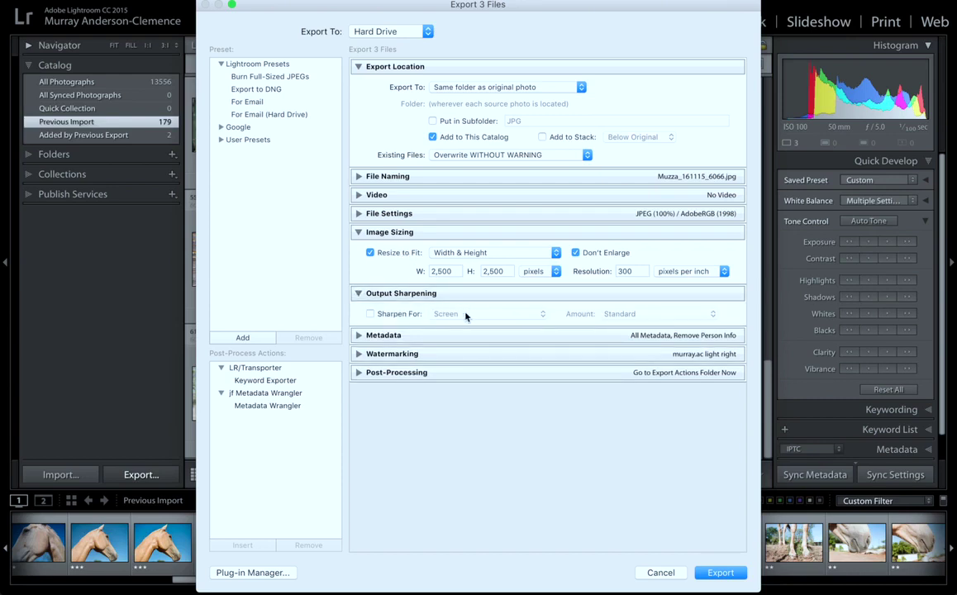
pyautogui.click(476, 296)
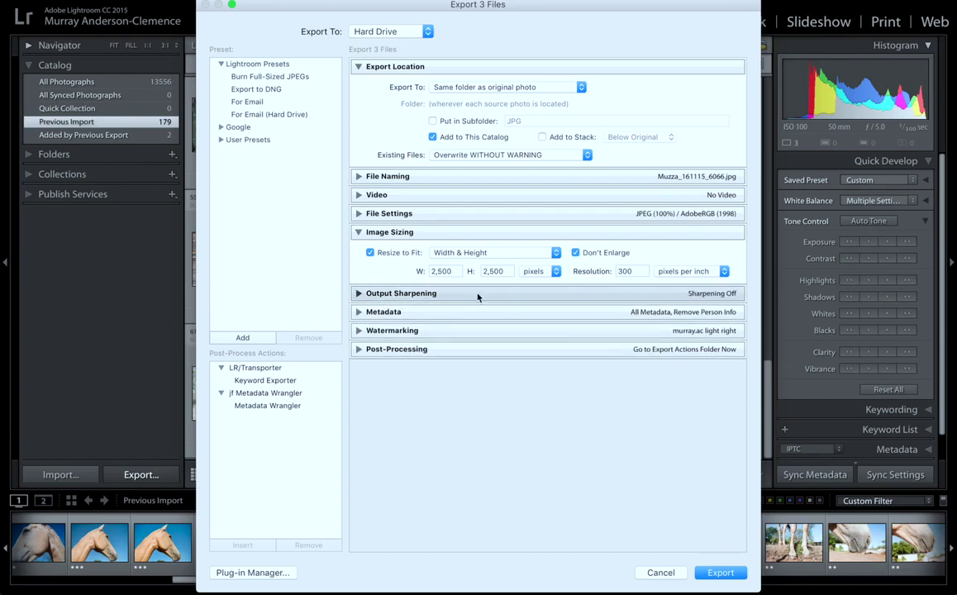
pyautogui.click(426, 312)
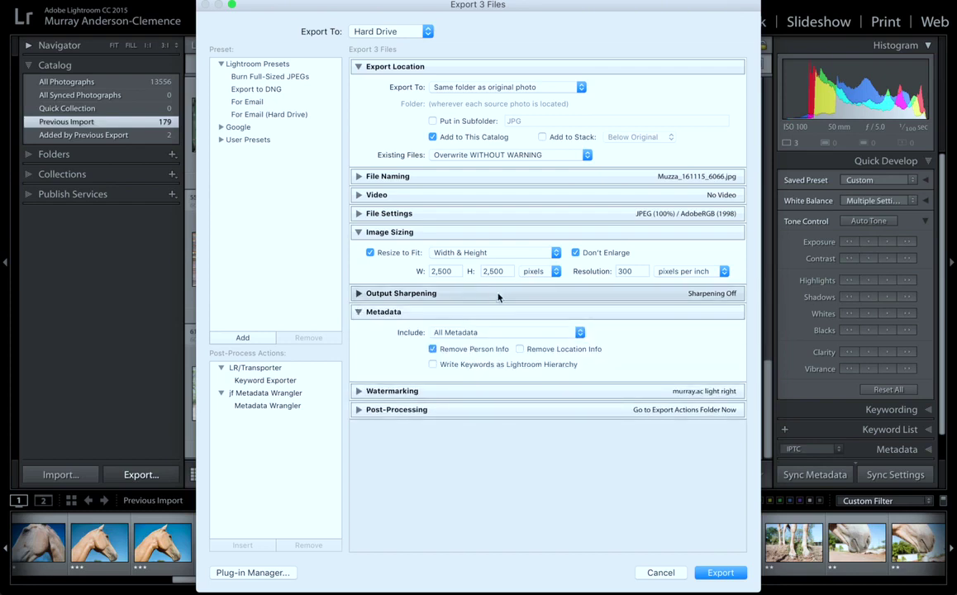
pyautogui.click(495, 312)
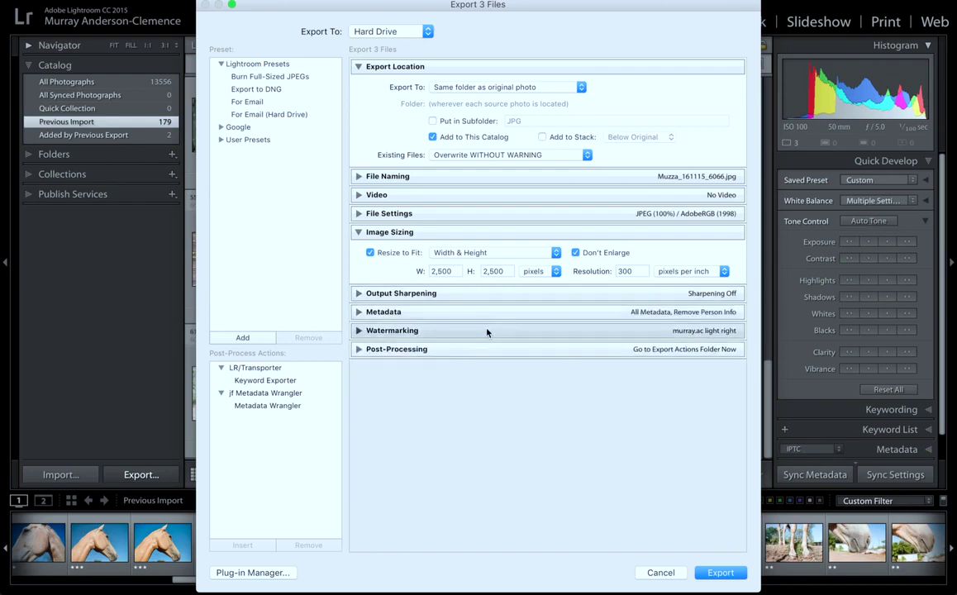
# Expand the Watermarking options and open the Watermark Editor for the murray.ac light right watermark
pyautogui.click(487, 331)
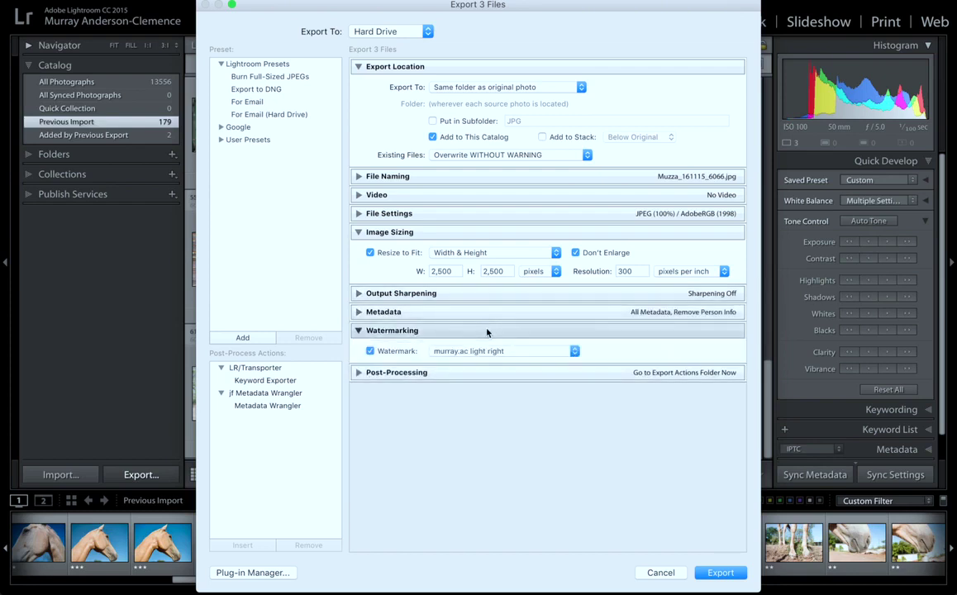
pyautogui.click(528, 353)
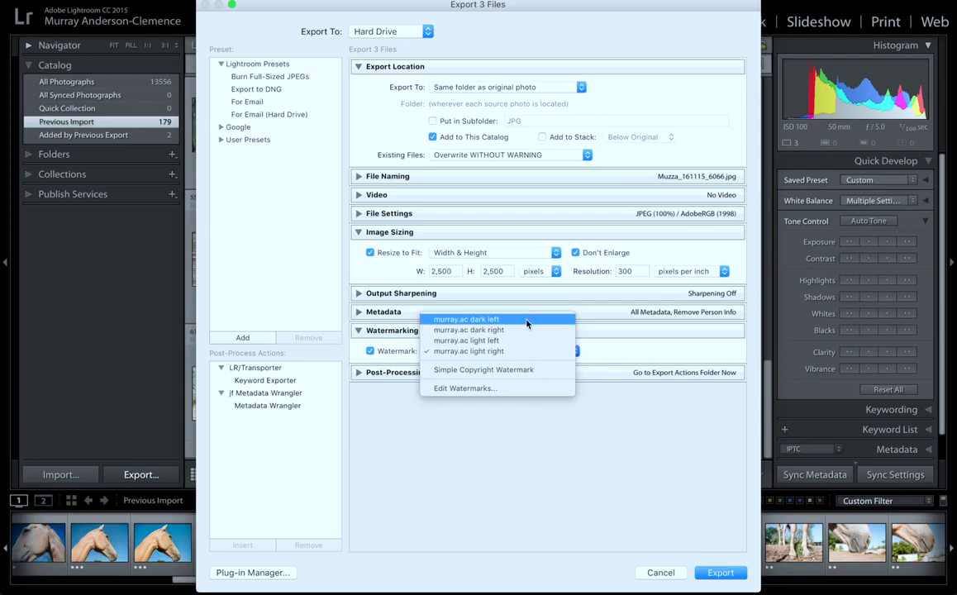
pyautogui.click(521, 393)
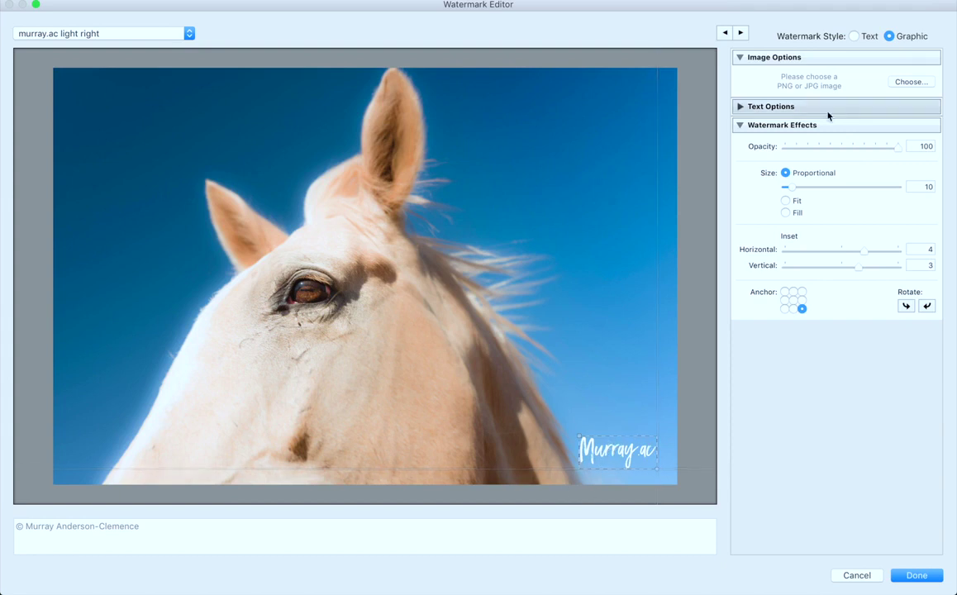
# Try the Text watermark style and switch back to the Graphic style
pyautogui.click(865, 37)
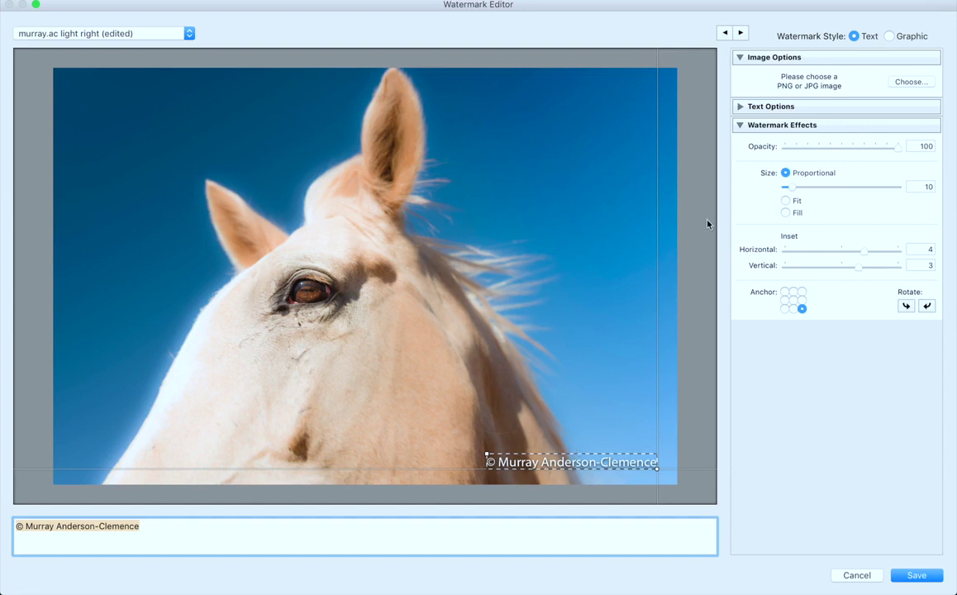
pyautogui.click(889, 37)
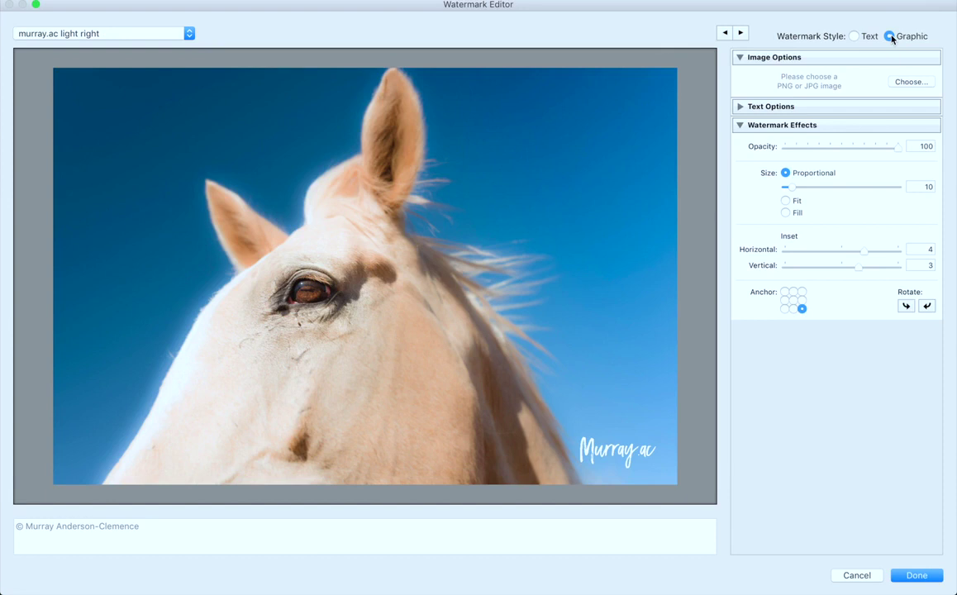
pyautogui.moveTo(626, 446)
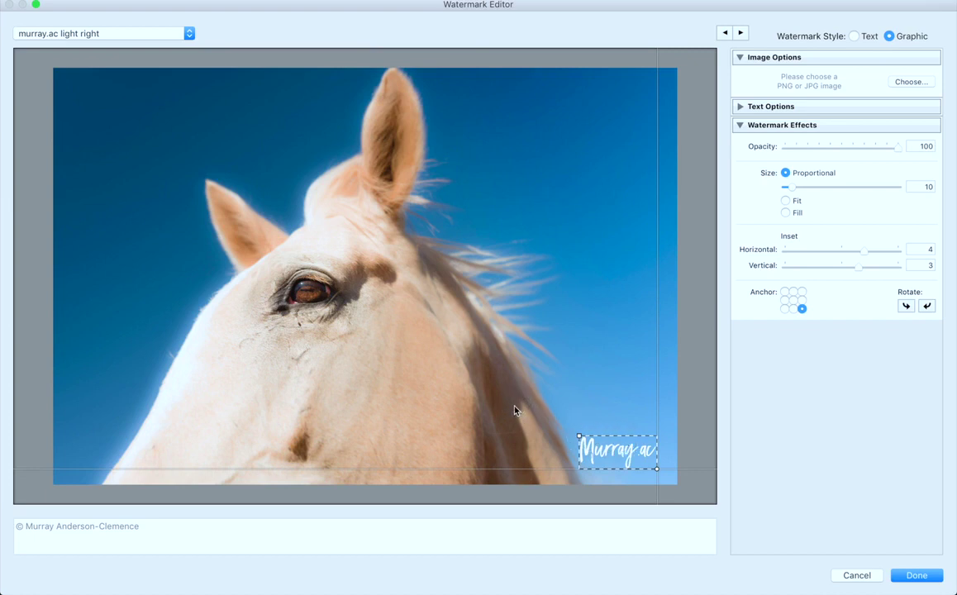
# Try anchoring the watermark at the photo's centre, restore the bottom-right anchor and view the watermark preset options
pyautogui.click(793, 300)
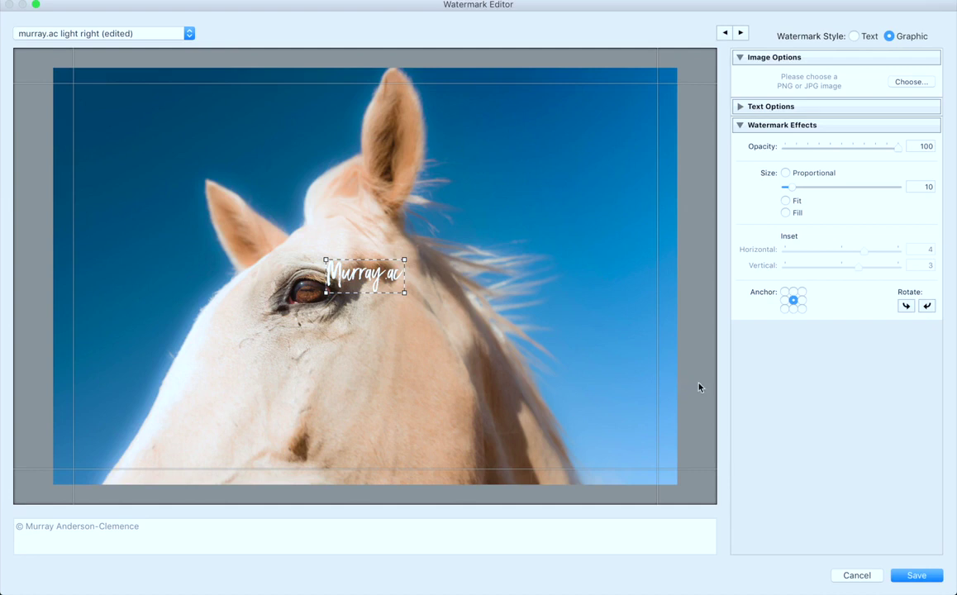
pyautogui.click(802, 309)
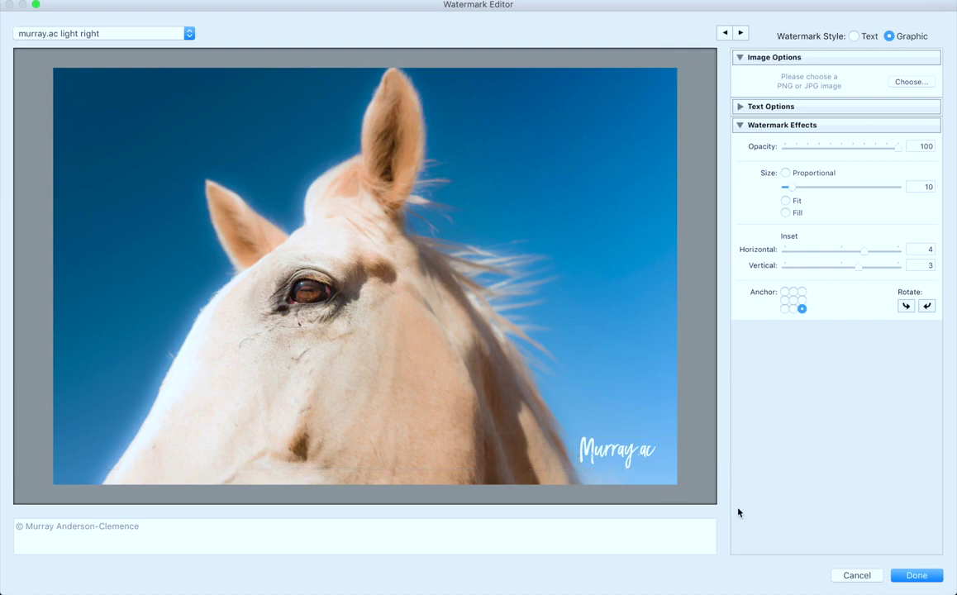
pyautogui.click(155, 33)
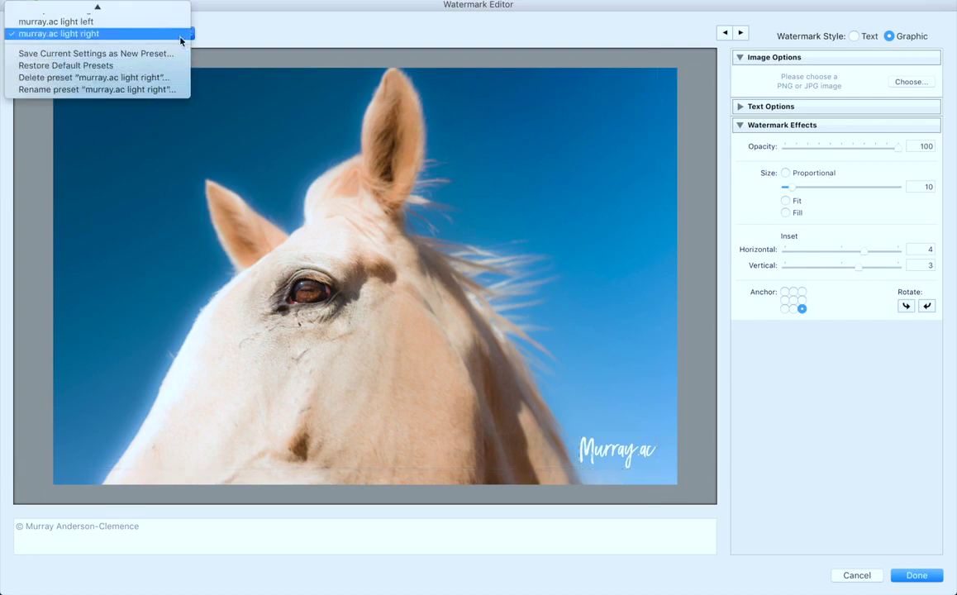
pyautogui.click(415, 18)
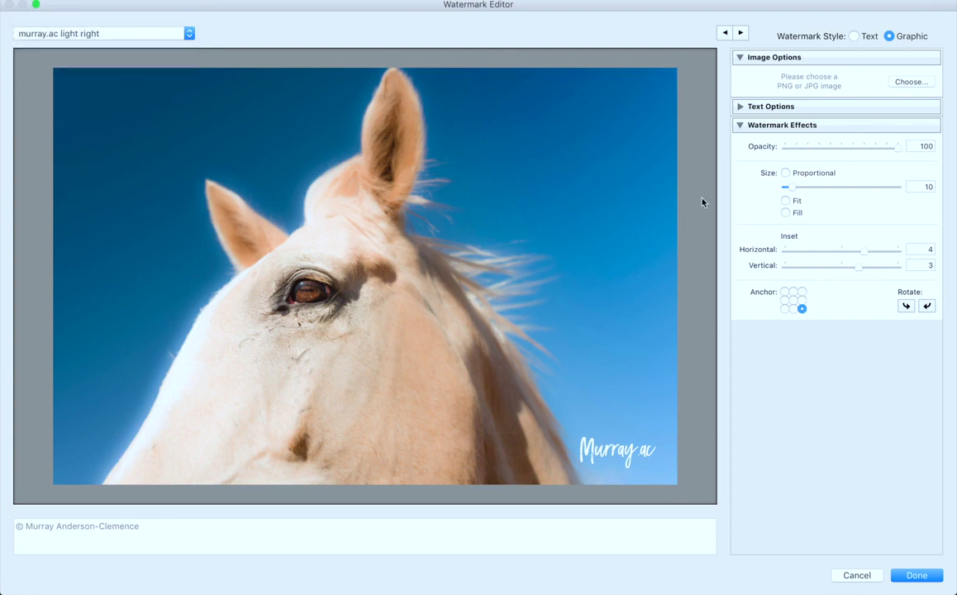
# Try the top-left, middle-left and bottom-left watermark anchors, return to the bottom-right anchor and close the editor without saving
pyautogui.click(784, 292)
pyautogui.click(784, 300)
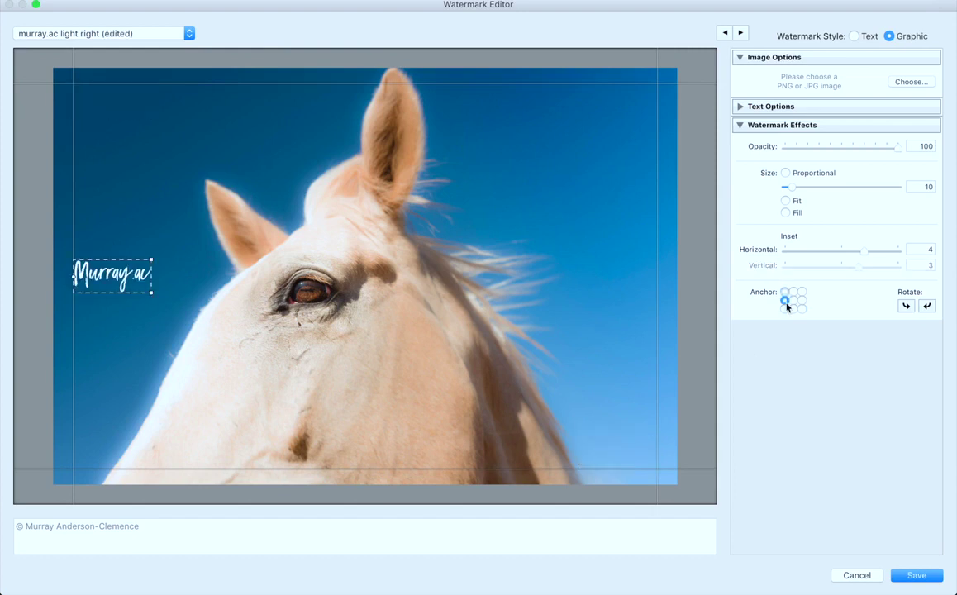
pyautogui.click(801, 309)
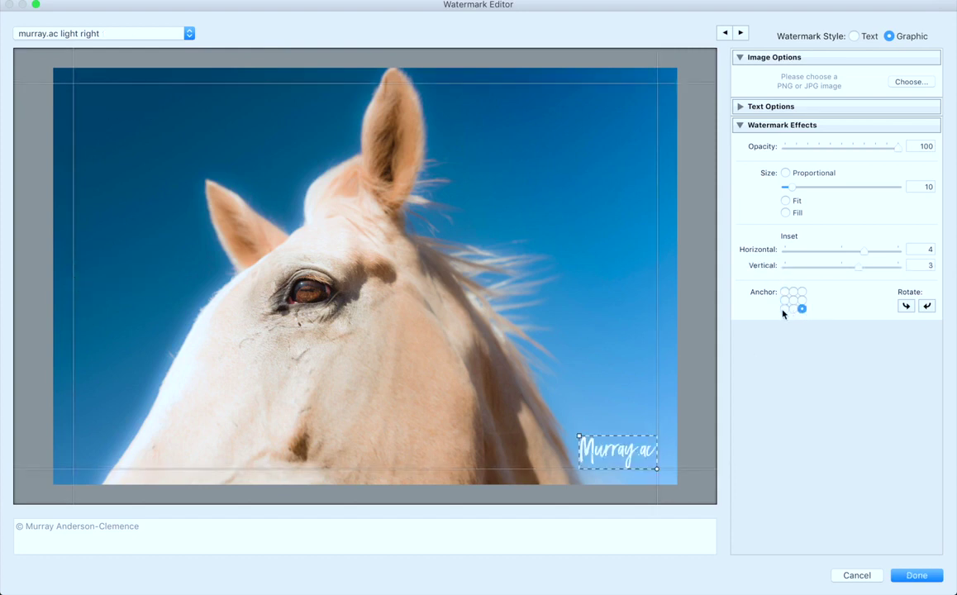
pyautogui.click(784, 309)
pyautogui.click(801, 309)
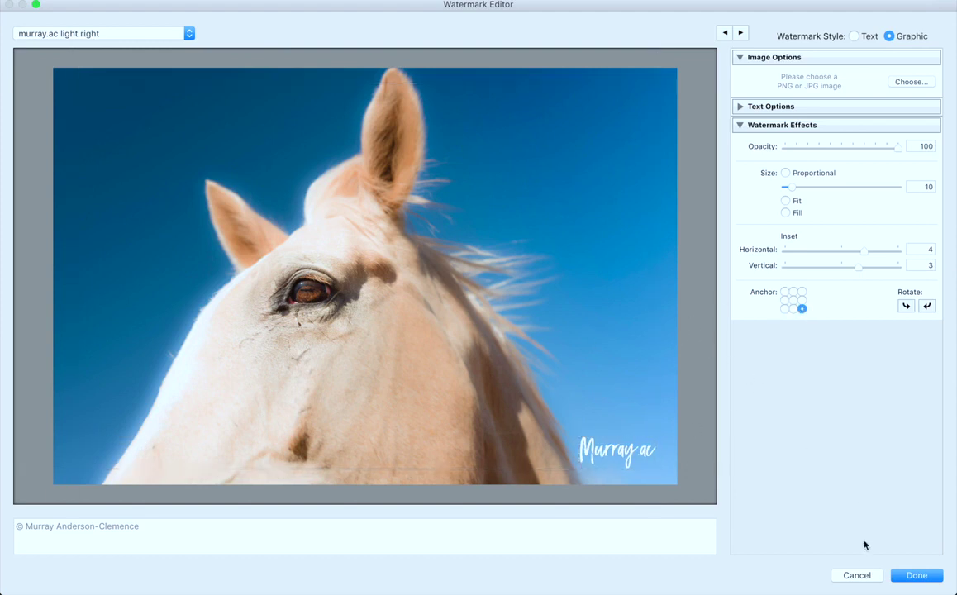
pyautogui.click(858, 576)
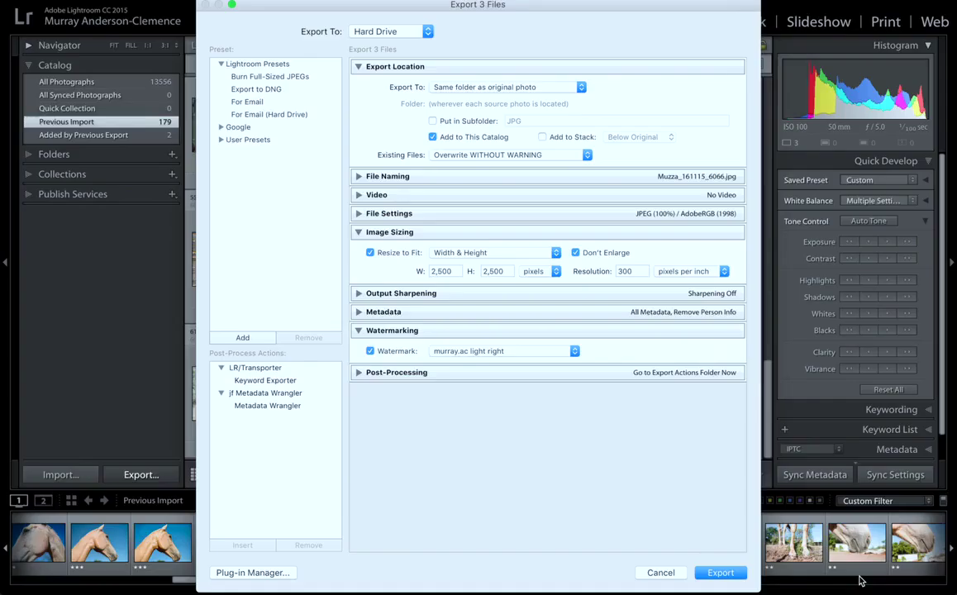
# Review the available watermarks, keeping murray.ac light right, and expand the Post-Processing options
pyautogui.click(570, 350)
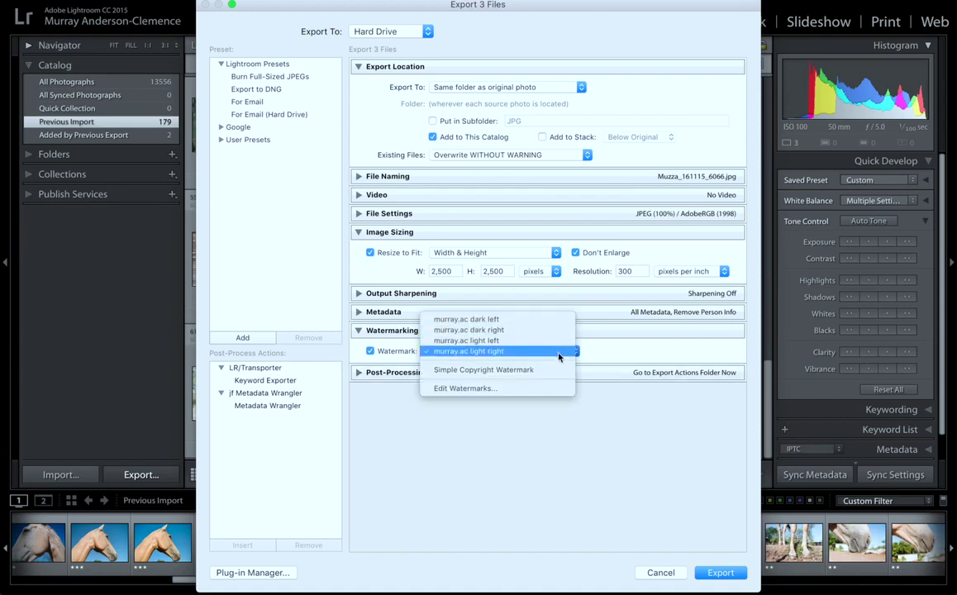
pyautogui.click(602, 453)
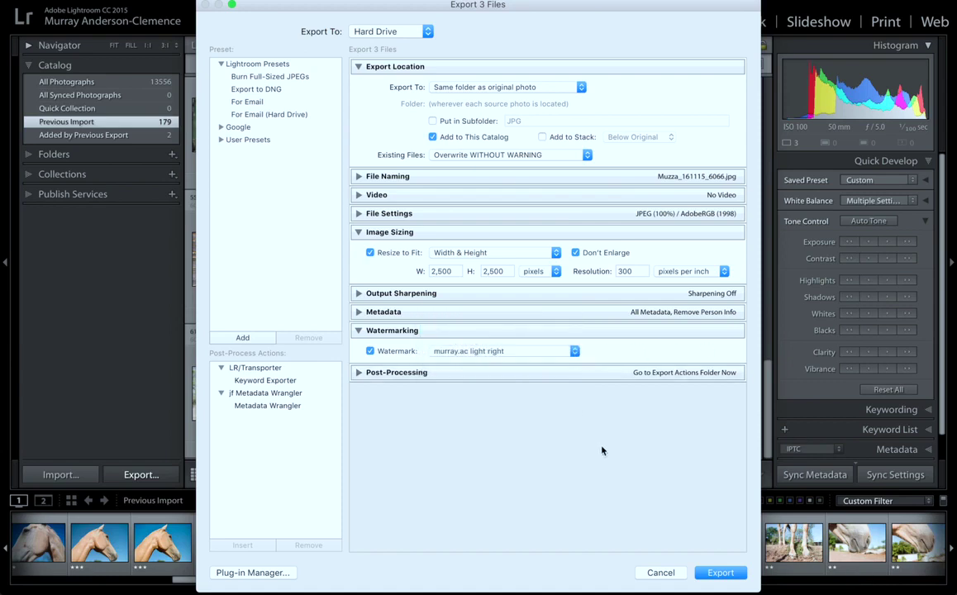
pyautogui.click(605, 373)
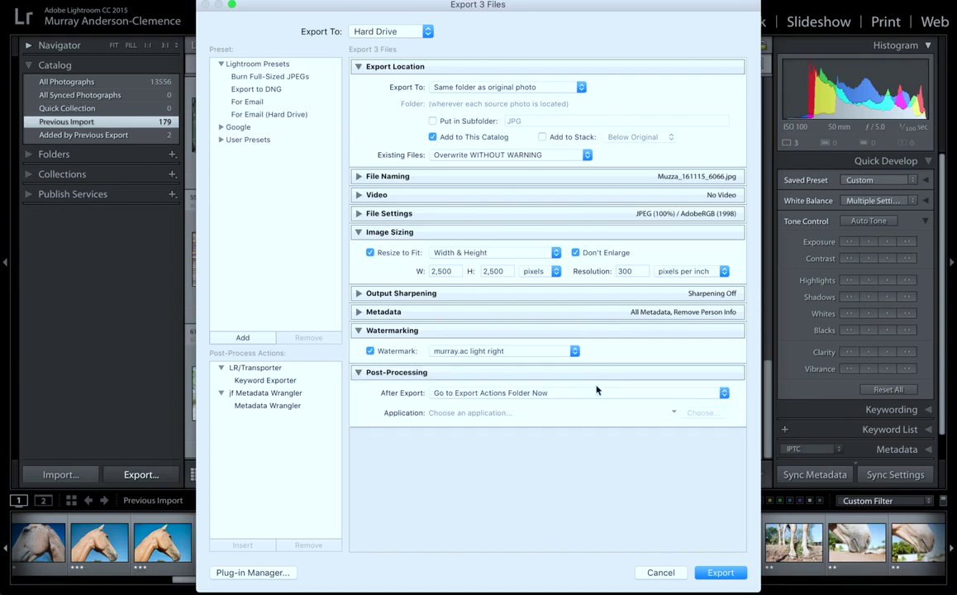
# Review the After Export options, open the Export Actions folder from them and return to the export settings
pyautogui.click(594, 392)
pyautogui.click(594, 392)
pyautogui.click(594, 392)
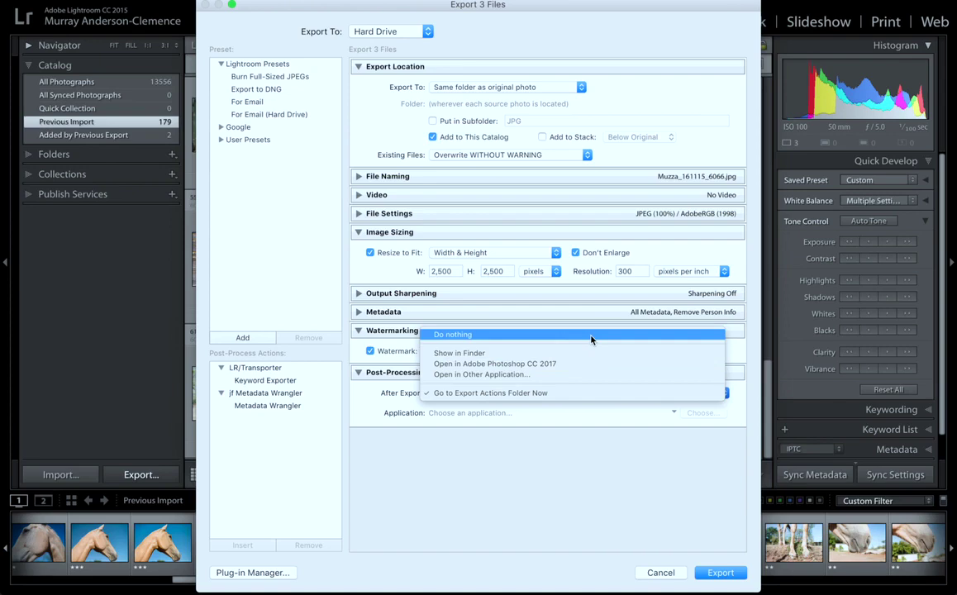
pyautogui.click(572, 393)
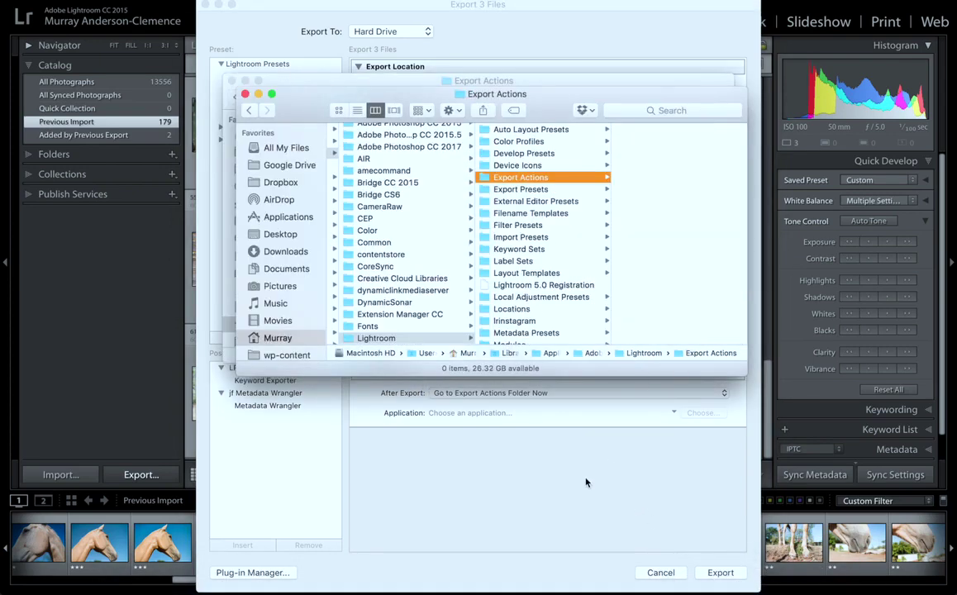
pyautogui.click(585, 482)
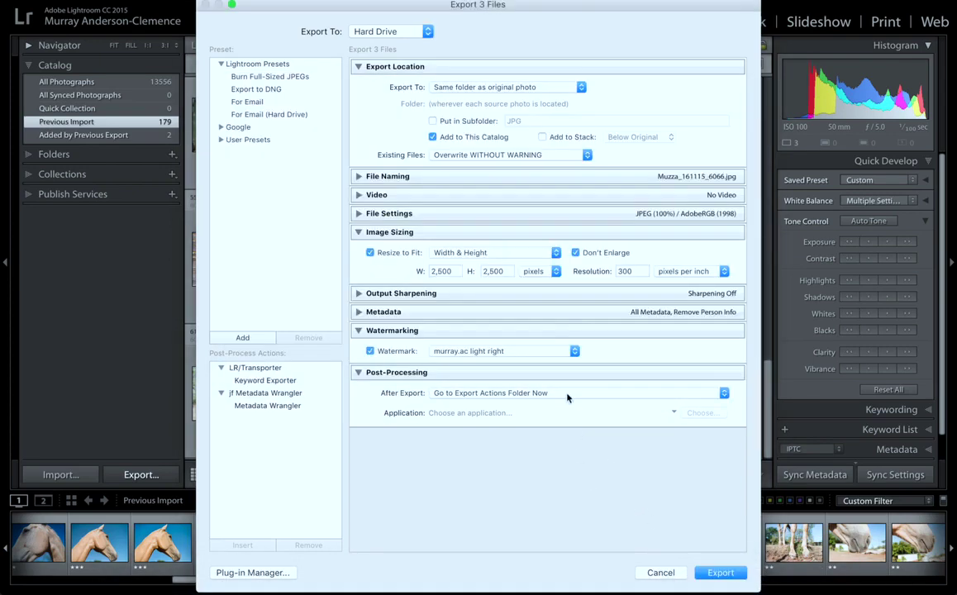
# Export the three selected photos, and reopen the export settings for a check before closing them without another export
pyautogui.click(720, 573)
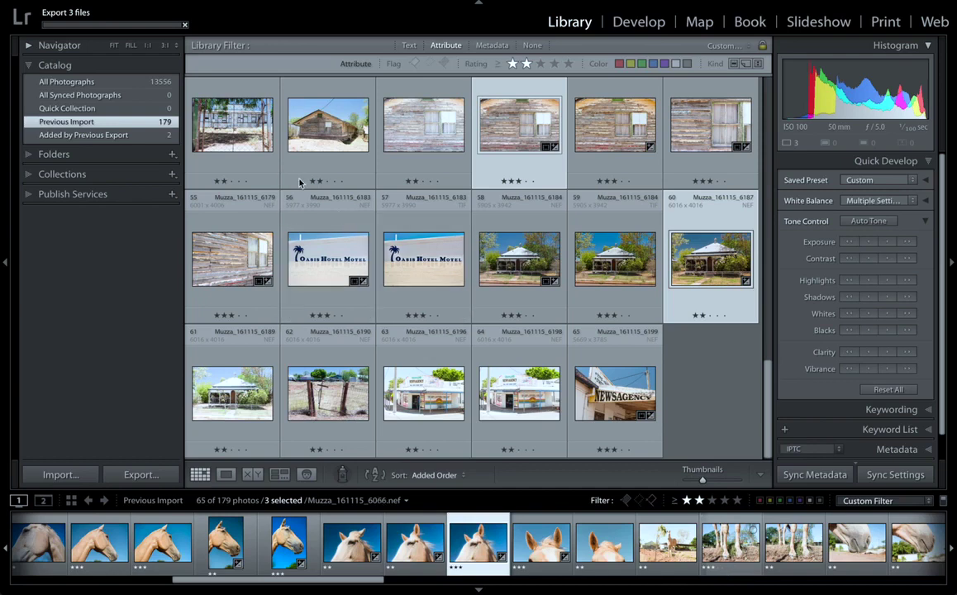
pyautogui.click(140, 27)
pyautogui.click(142, 477)
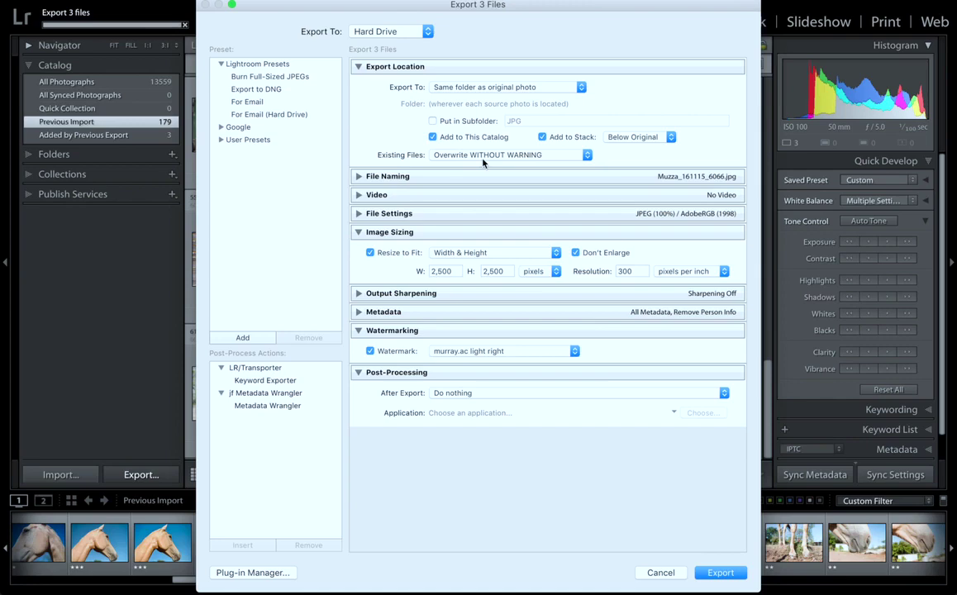
pyautogui.click(661, 572)
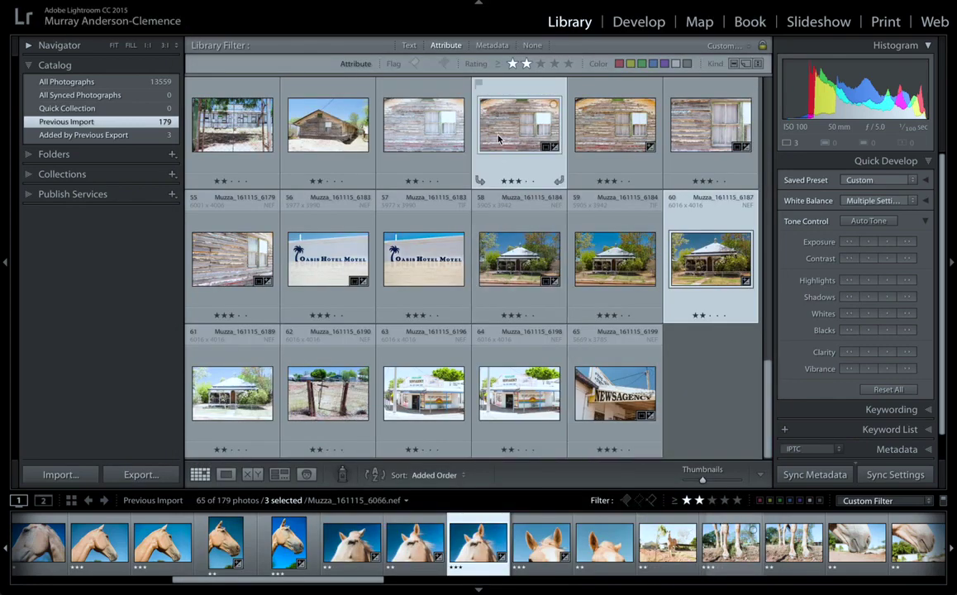
# Expand the Folders list and show the contents of the 161115 Cloncurry folder on the Desktop
pyautogui.click(121, 157)
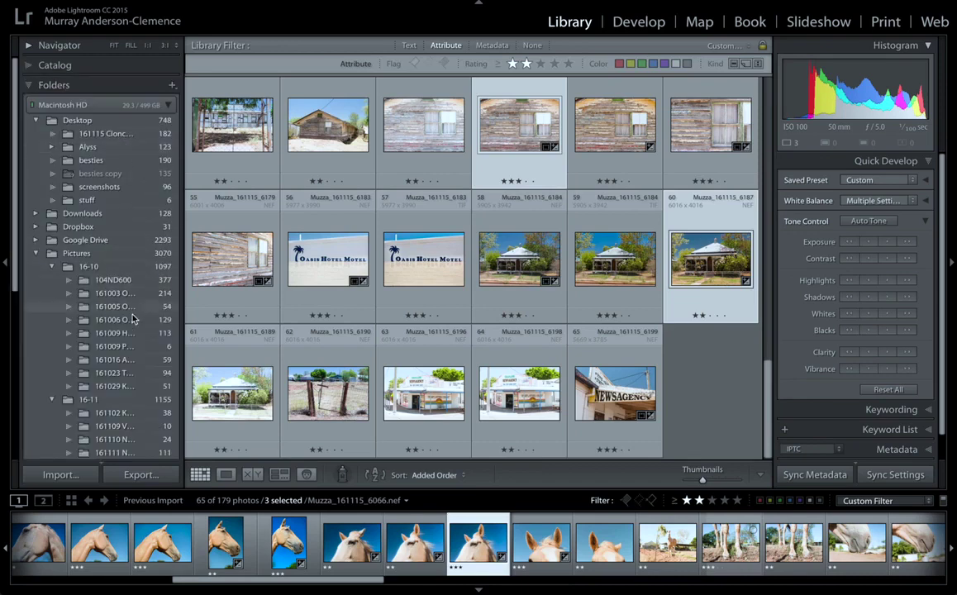
pyautogui.scroll(-5, 124, 318)
pyautogui.scroll(-1, 131, 319)
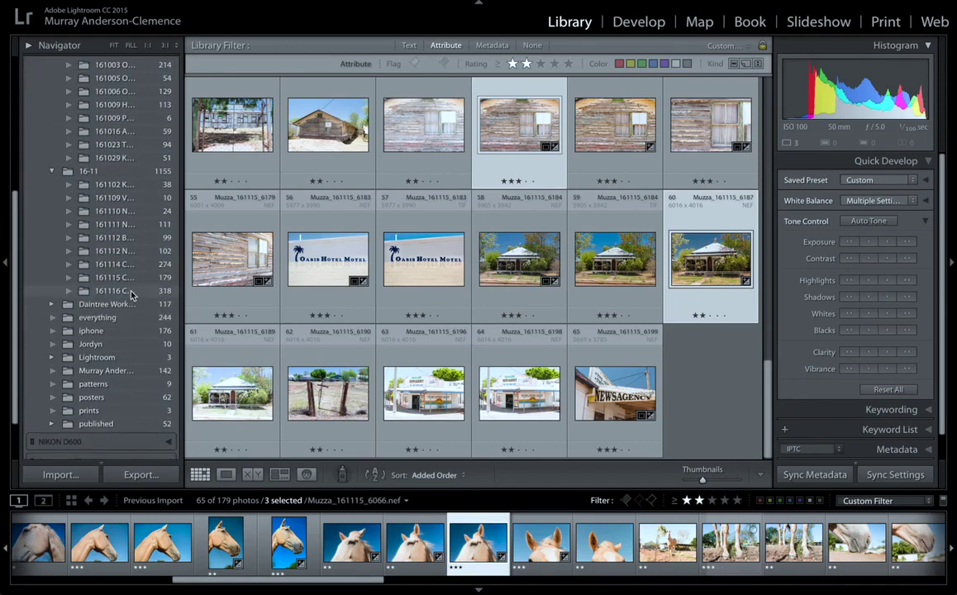
pyautogui.scroll(15, 118, 259)
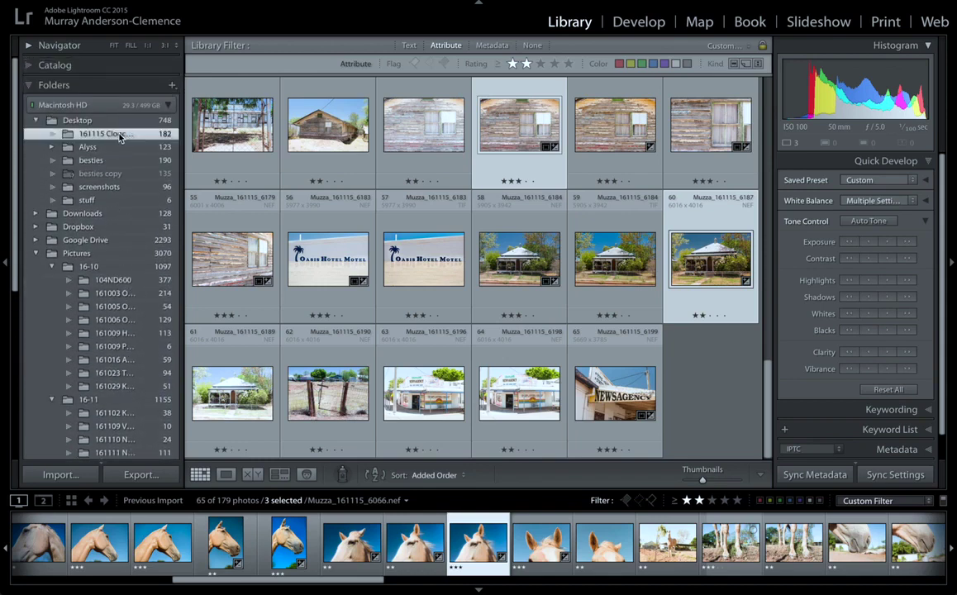
pyautogui.click(112, 134)
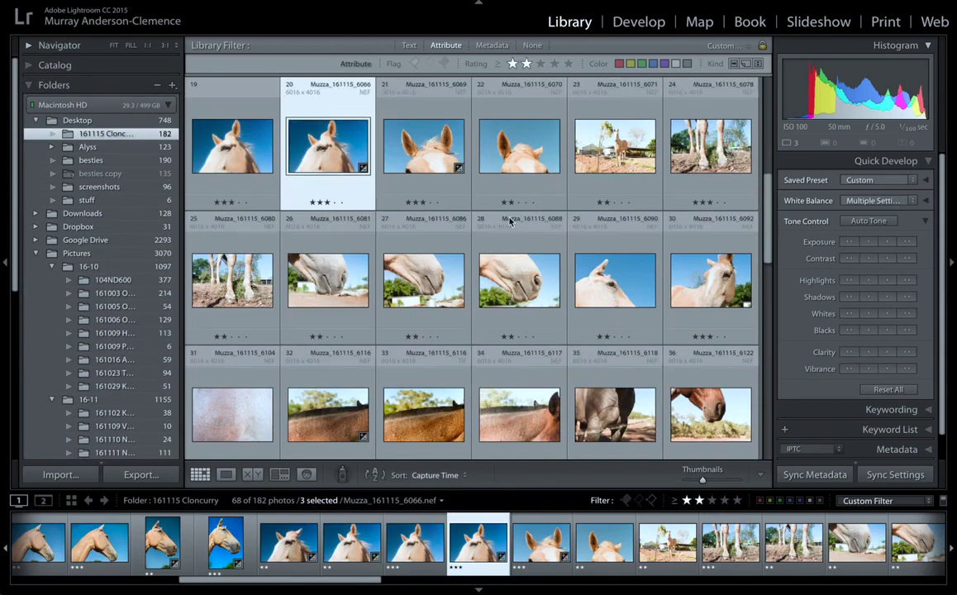
# Filter the folder to three stars and higher and select the exported Muzza_161115_6169.jpg
pyautogui.click(542, 64)
pyautogui.scroll(-3, 547, 273)
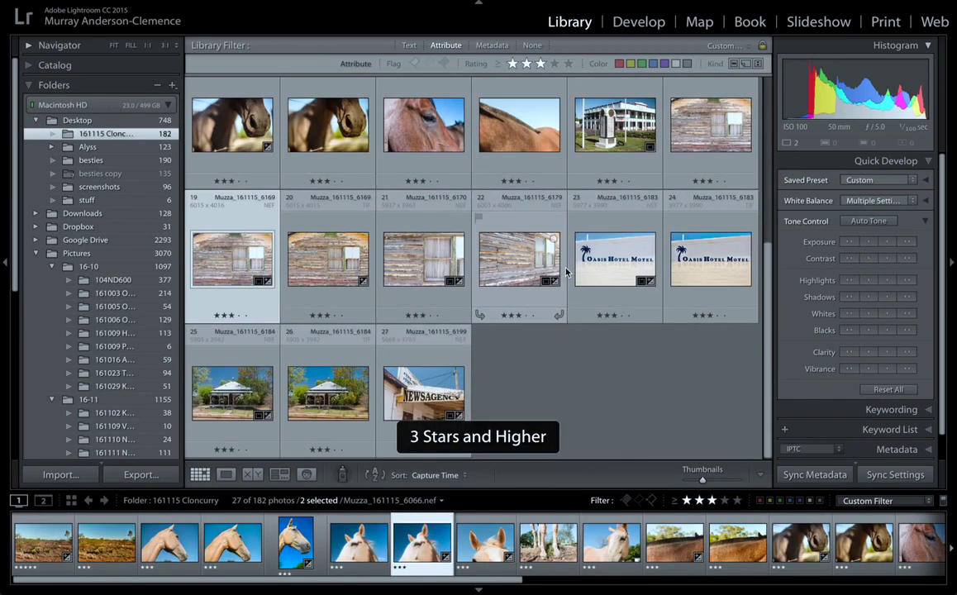
pyautogui.scroll(2, 547, 273)
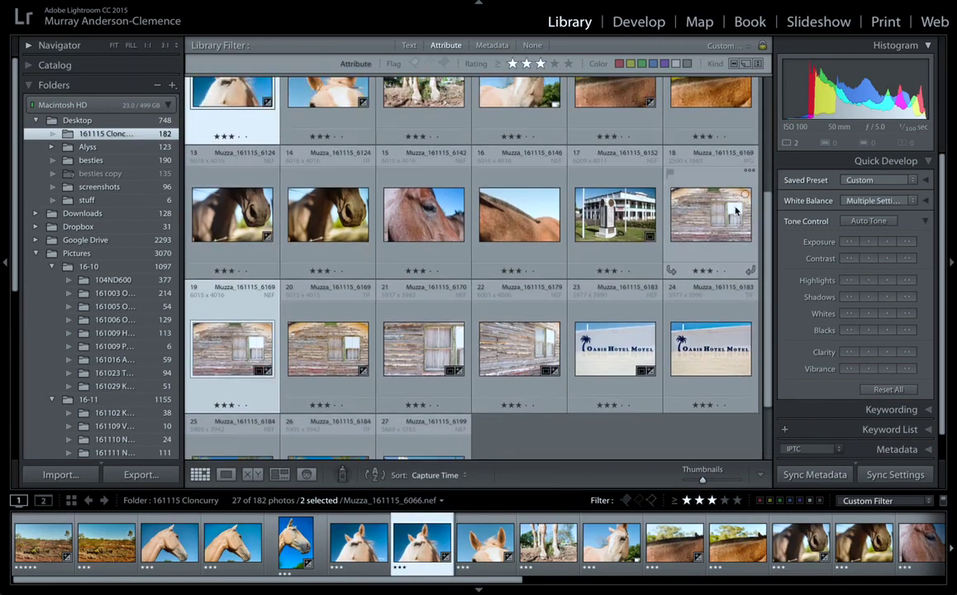
pyautogui.click(718, 215)
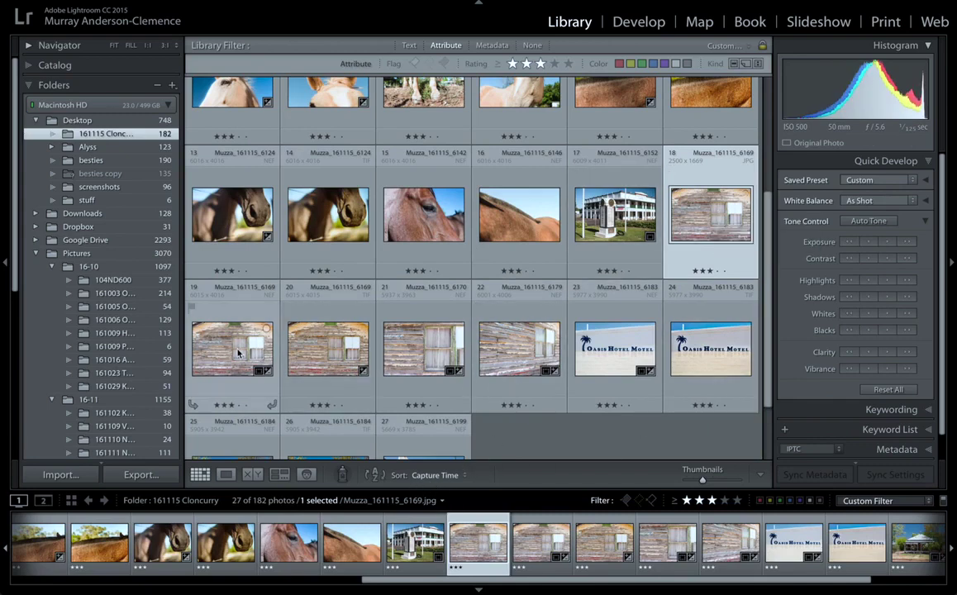
# Reveal the exported Muzza_161115_6169.jpg in Finder, and close that window and the two Export Actions windows
pyautogui.rightClick(705, 215)
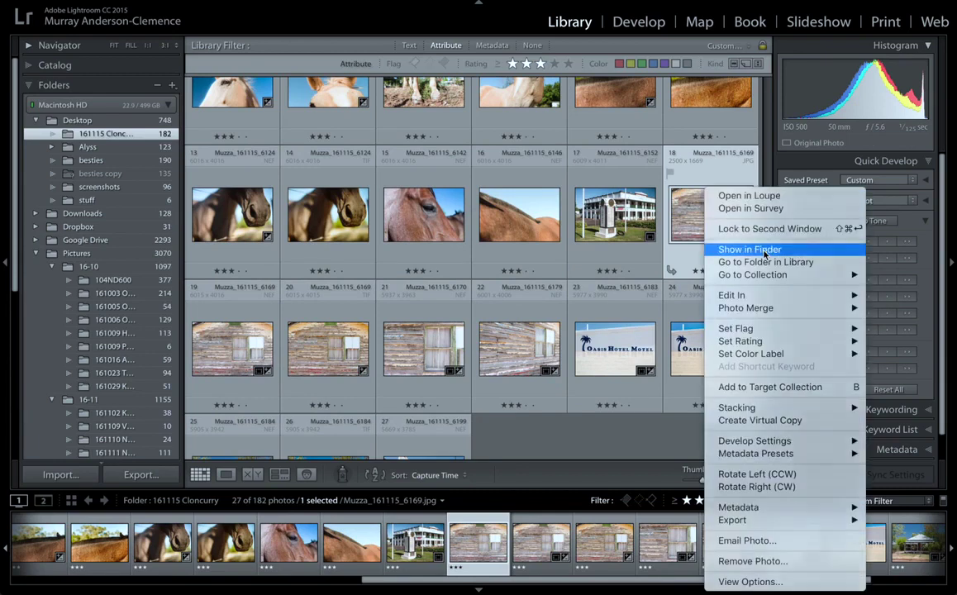
pyautogui.click(749, 250)
pyautogui.scroll(-3, 531, 291)
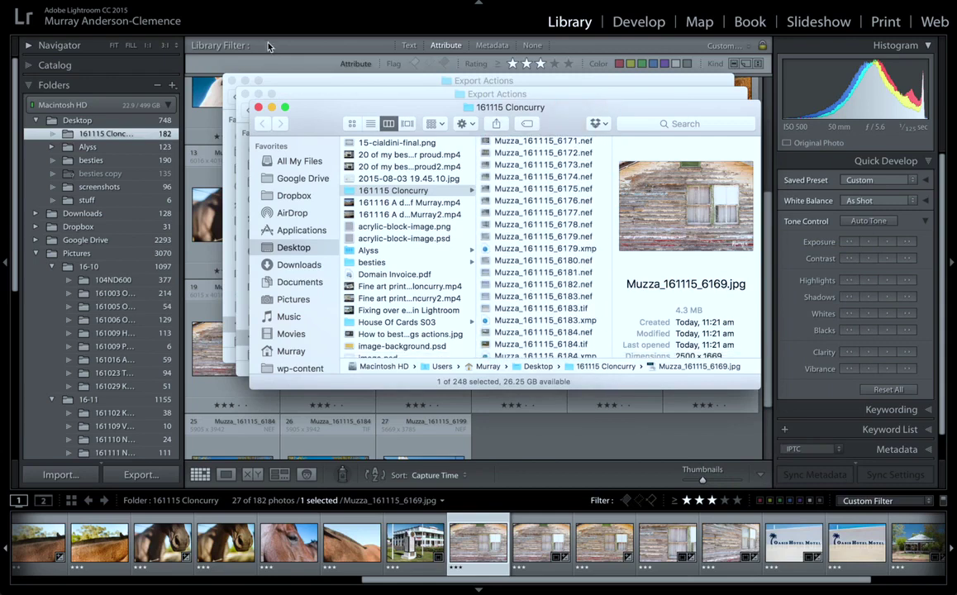
pyautogui.click(258, 108)
pyautogui.click(245, 94)
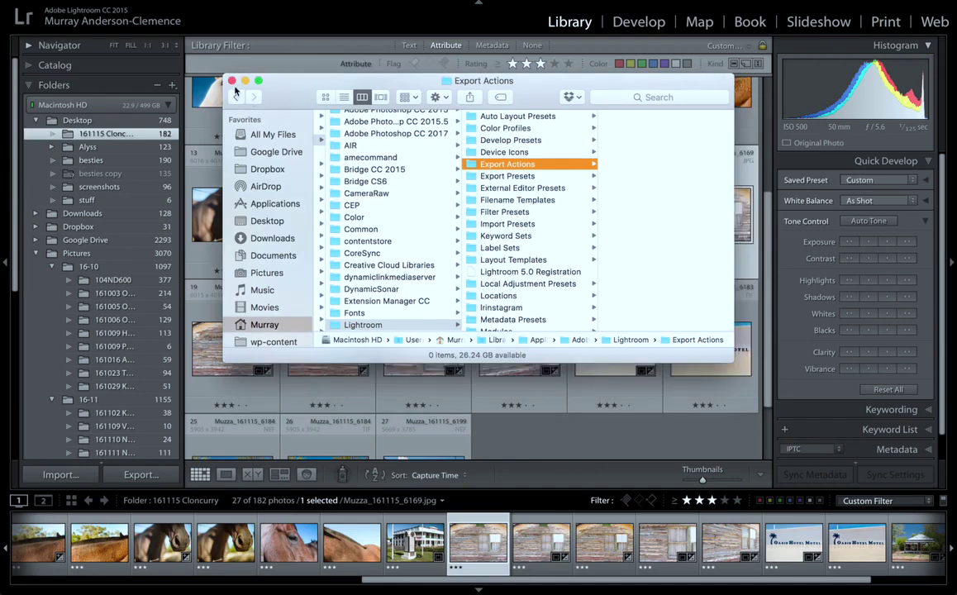
pyautogui.click(233, 81)
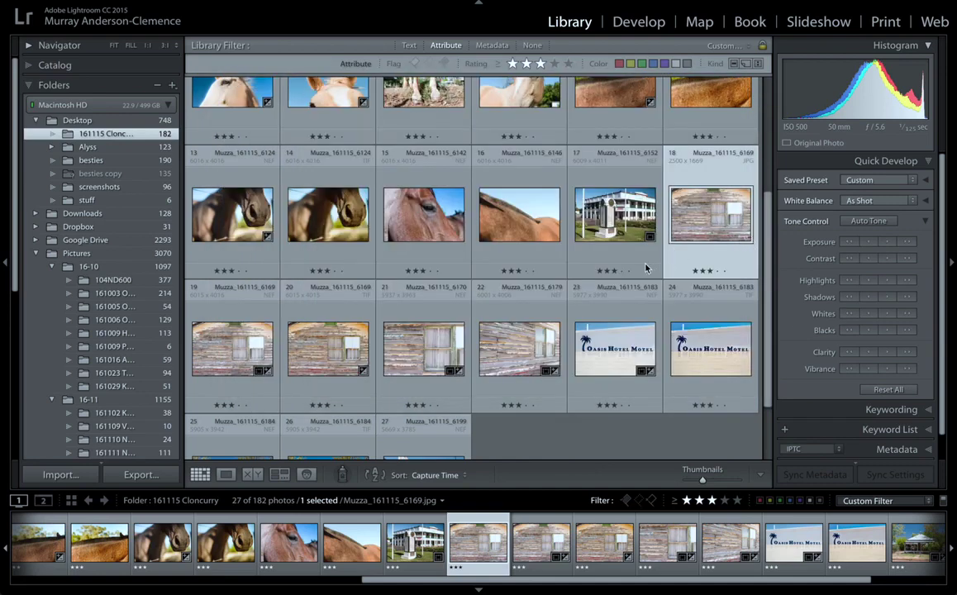
# Open the 161003 Orpheus Island folder and clear its star-rating filter to browse all of its photos
pyautogui.scroll(1, 644, 267)
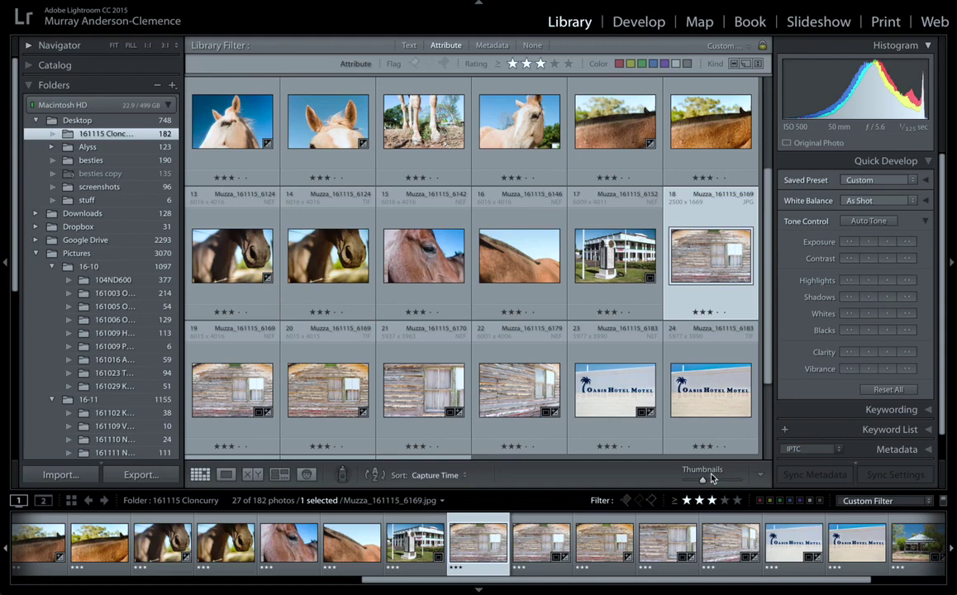
pyautogui.click(122, 295)
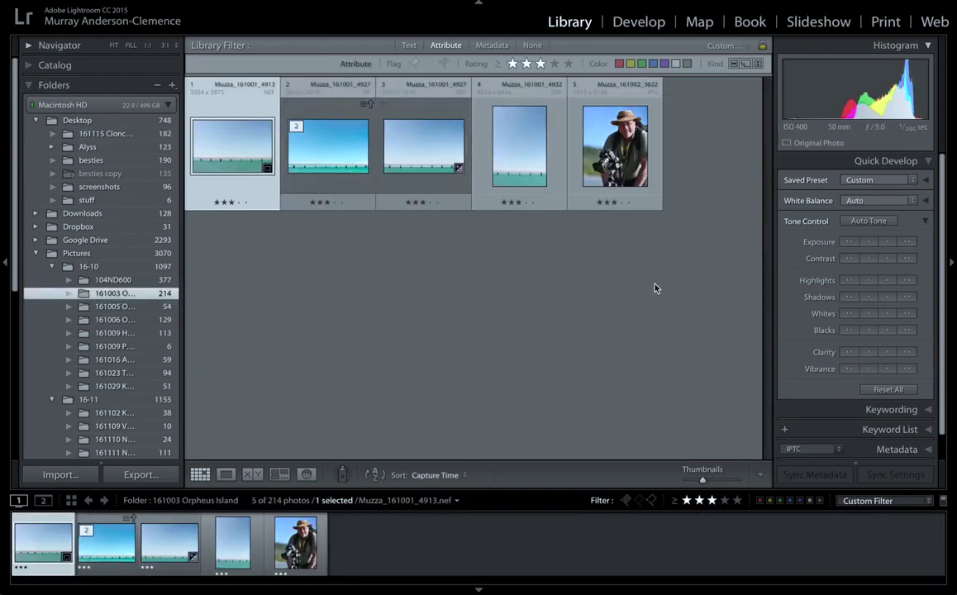
pyautogui.click(693, 502)
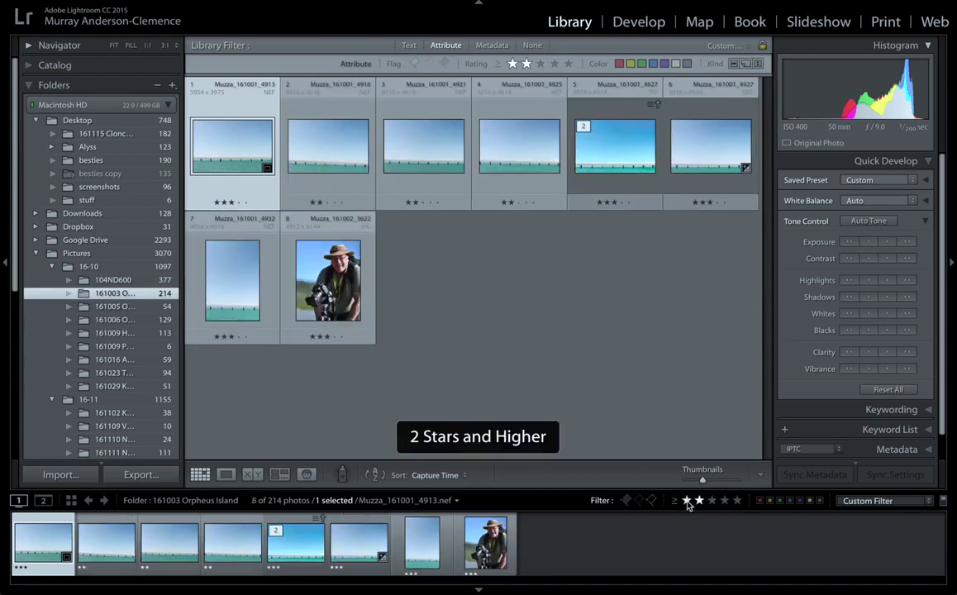
pyautogui.click(687, 501)
pyautogui.click(687, 501)
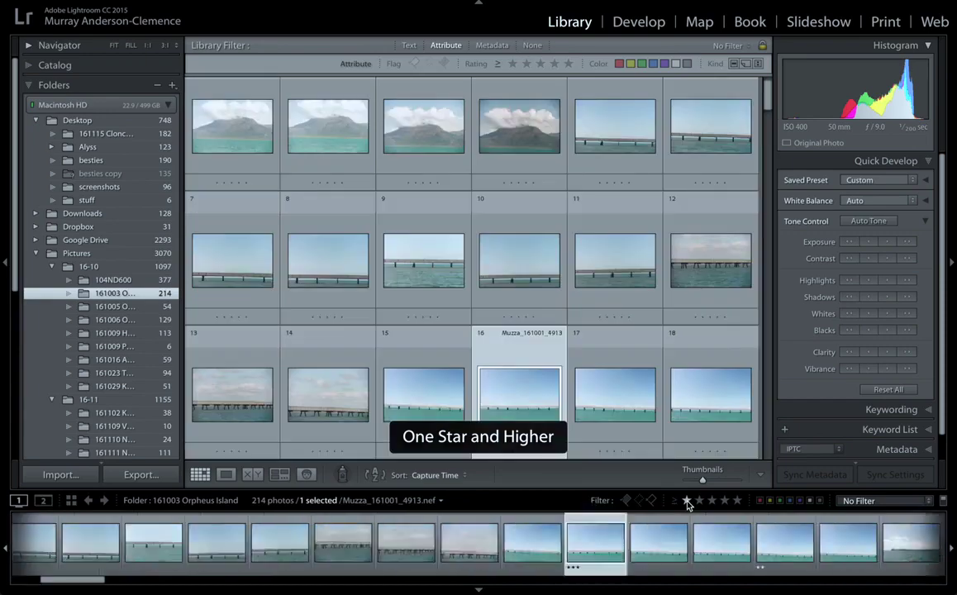
pyautogui.scroll(-5, 539, 259)
pyautogui.scroll(-10, 539, 260)
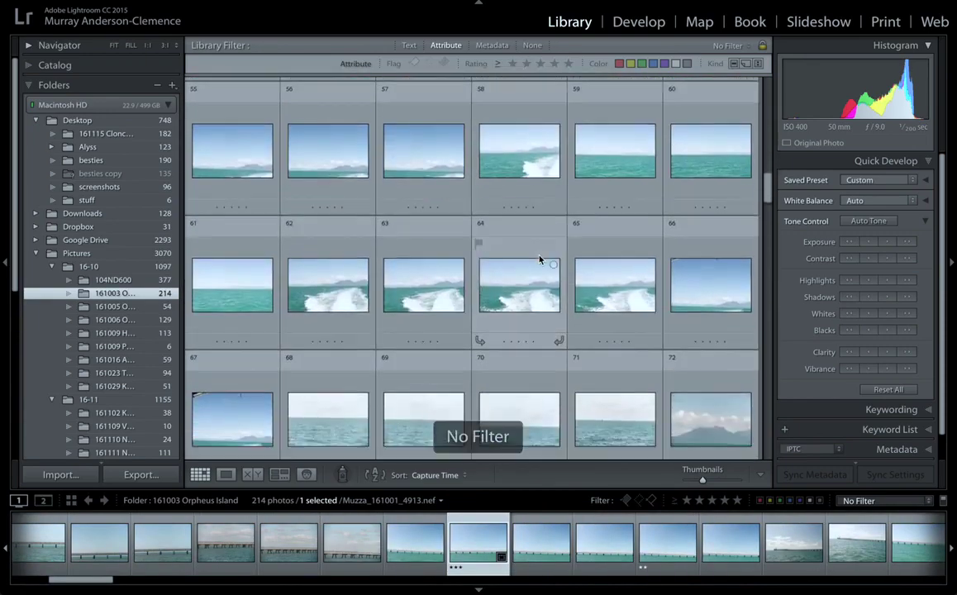
pyautogui.scroll(-4, 487, 231)
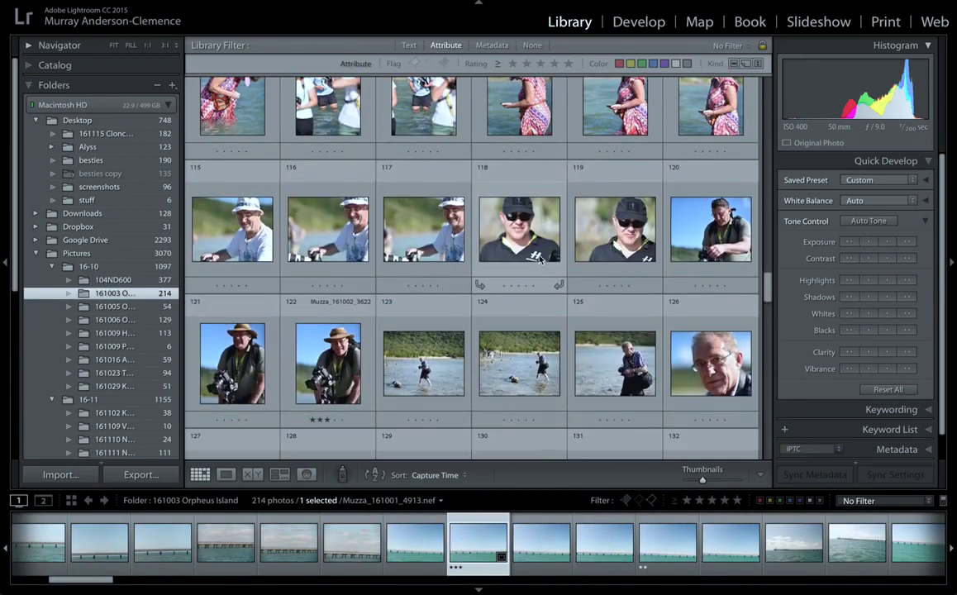